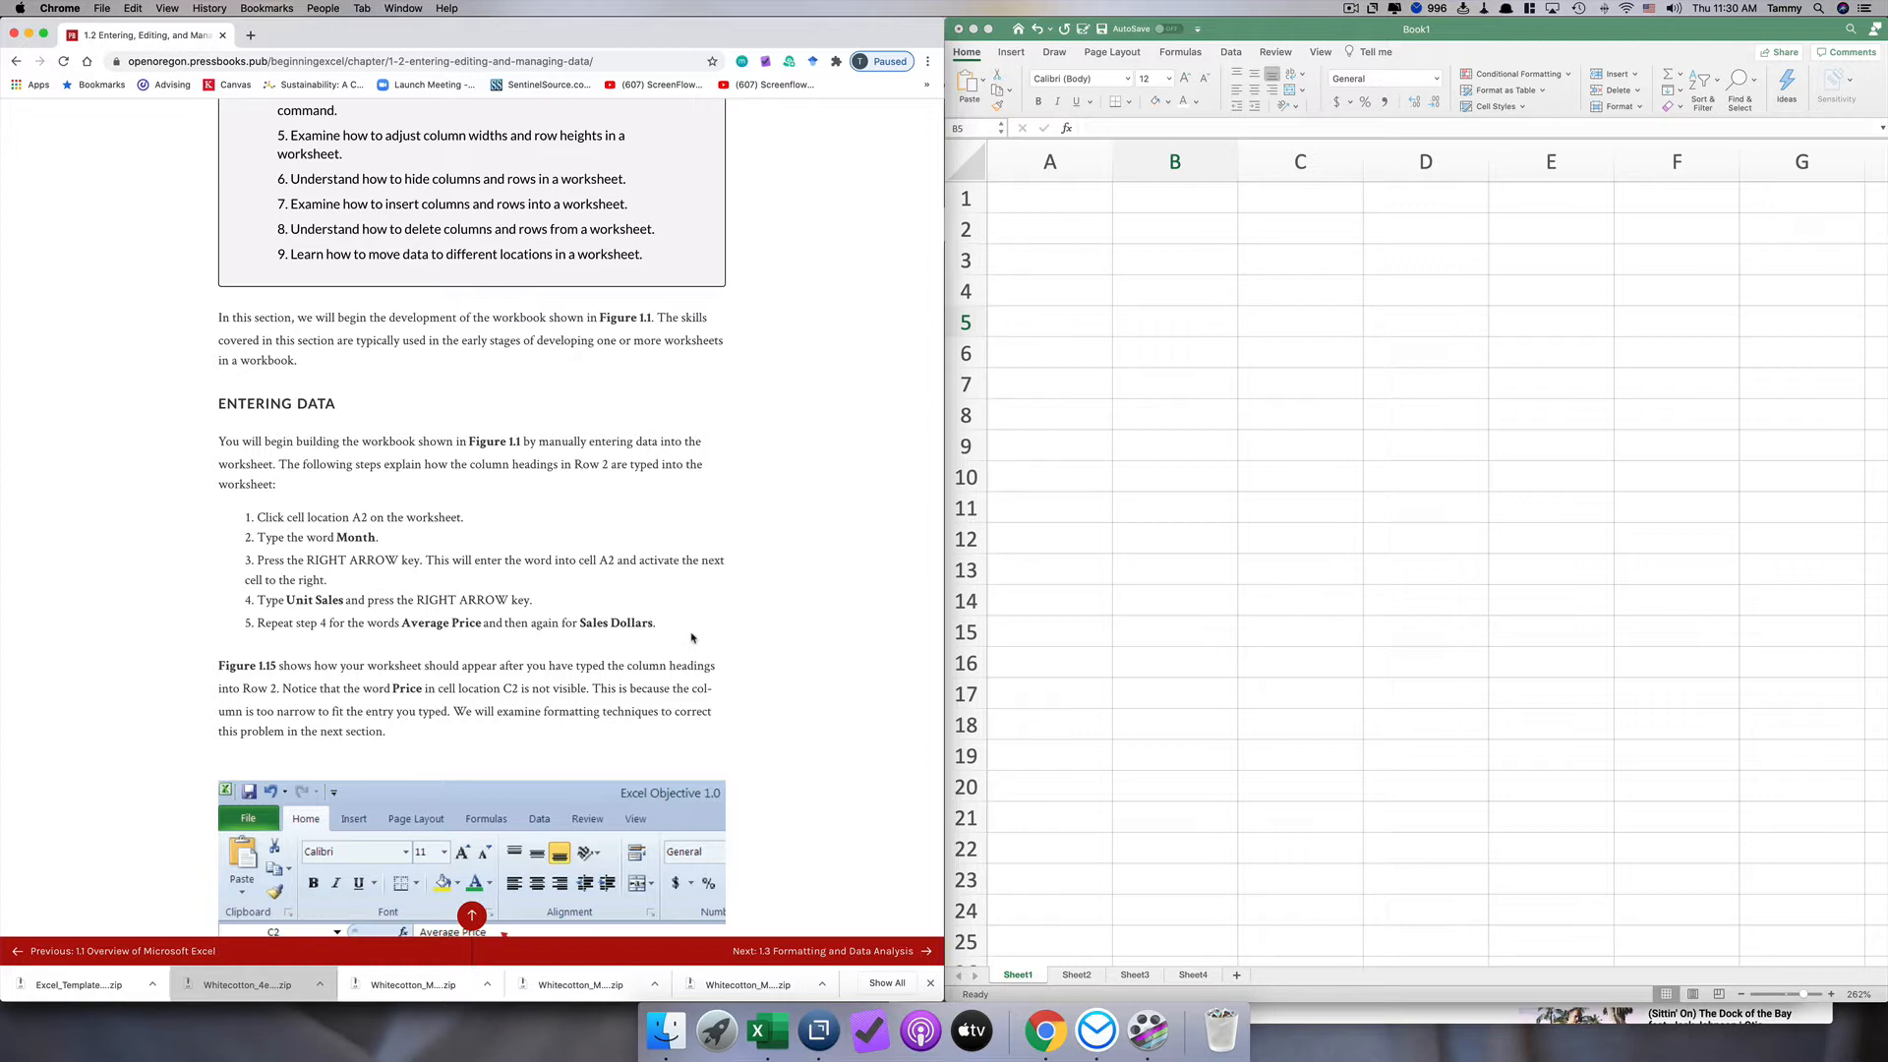
# Step: Enter the column heading Month in cell A2
pyautogui.click(1086, 234)
pyautogui.click(1074, 229)
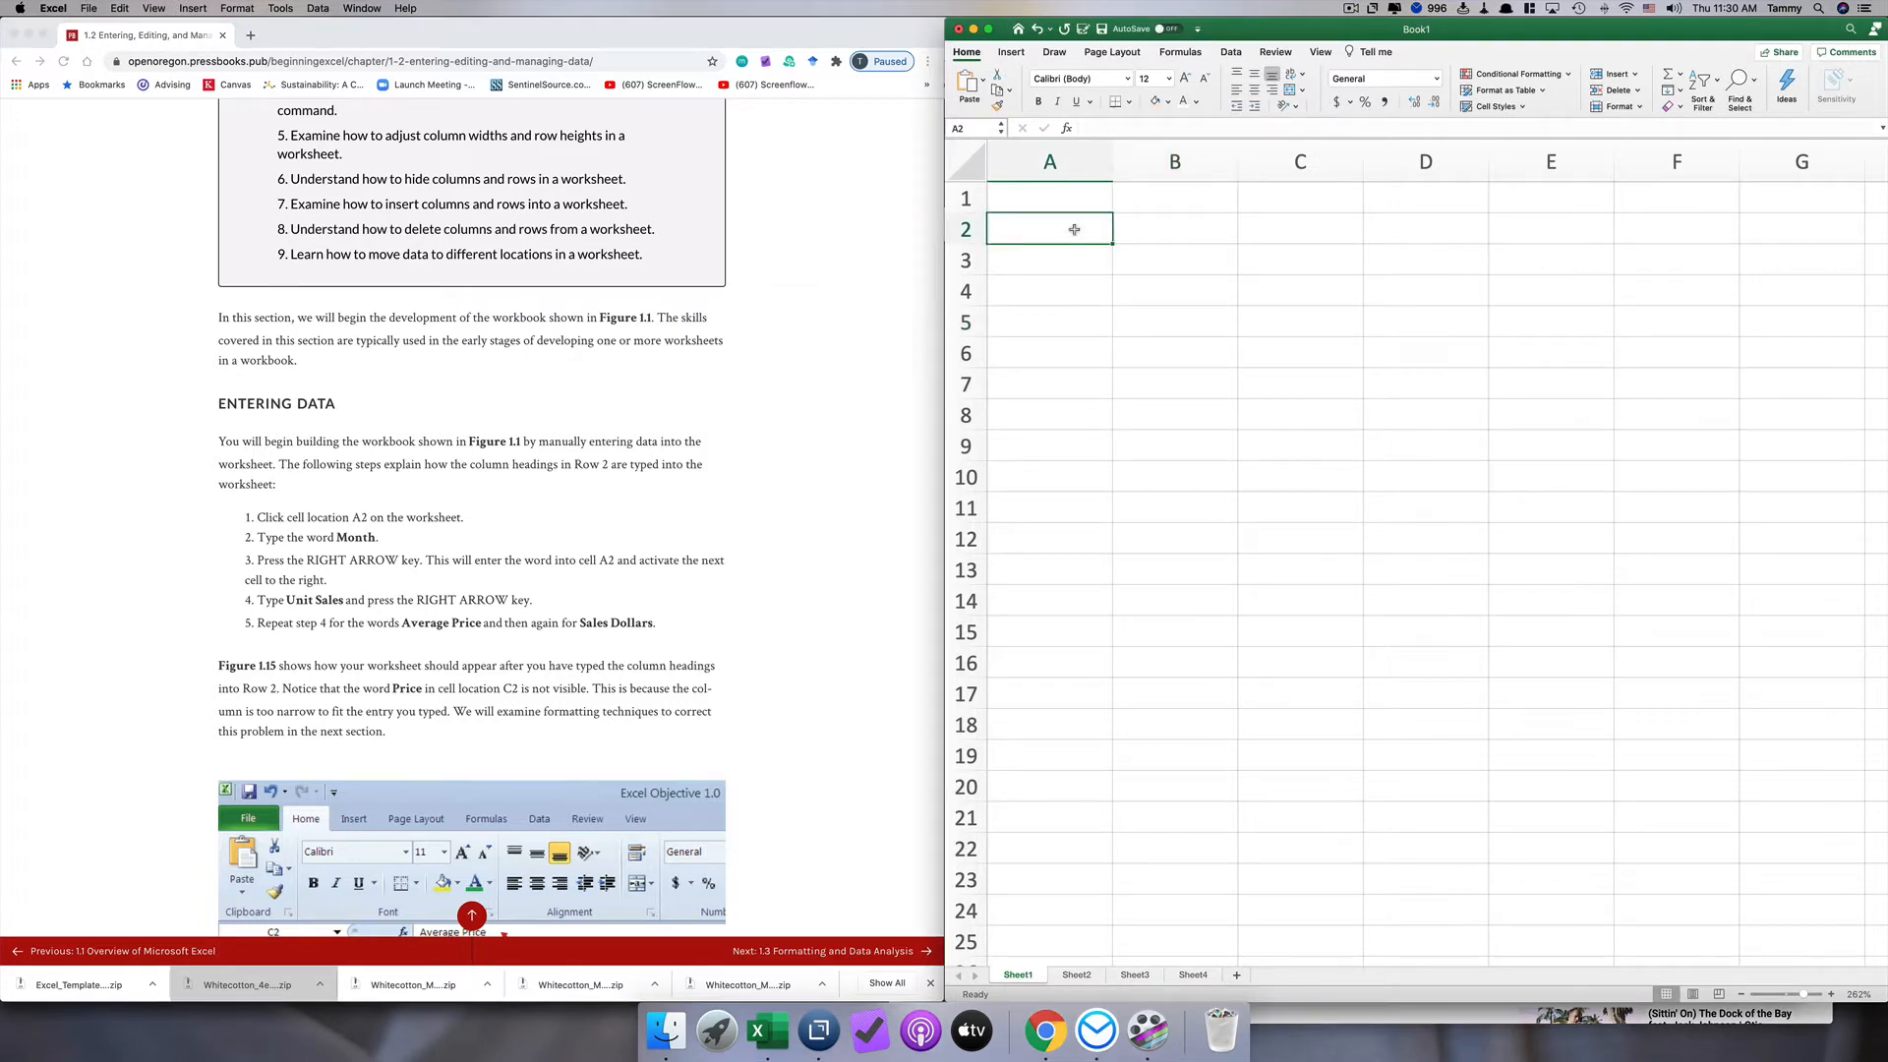
pyautogui.write('Month')
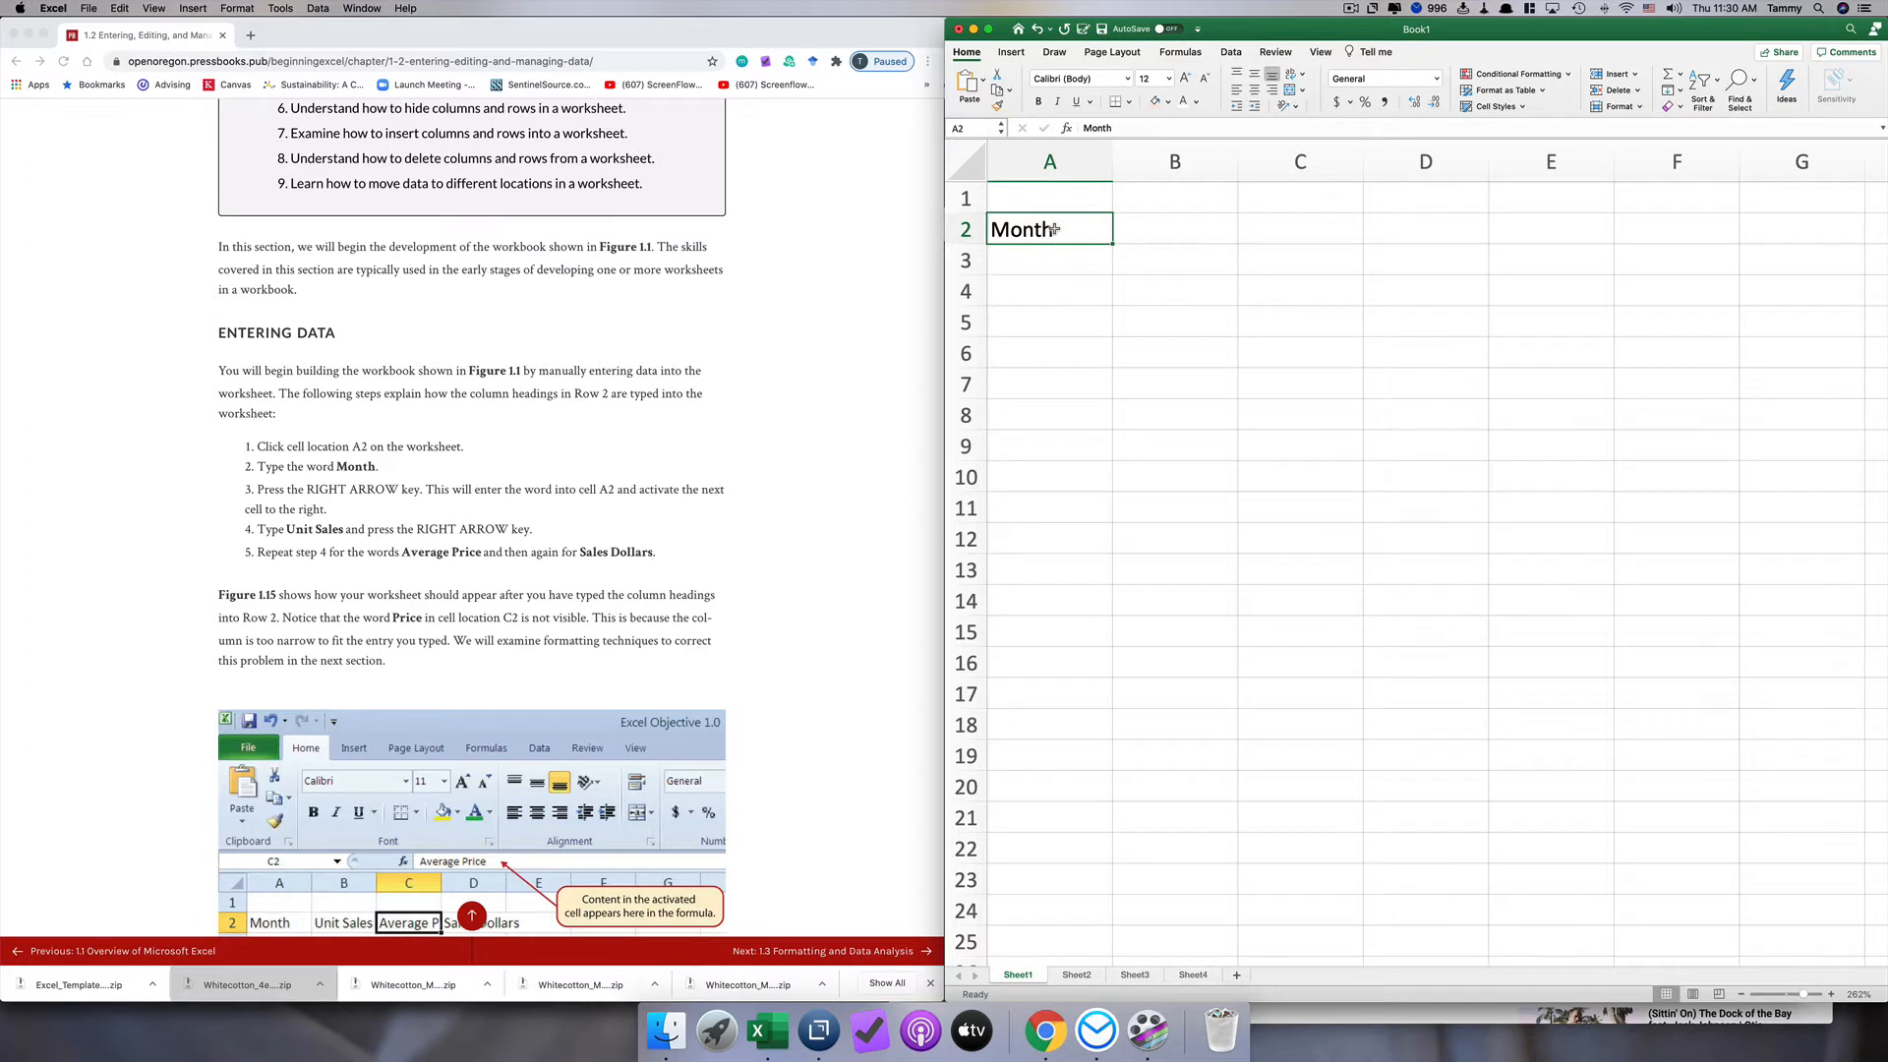
pyautogui.press('Right')
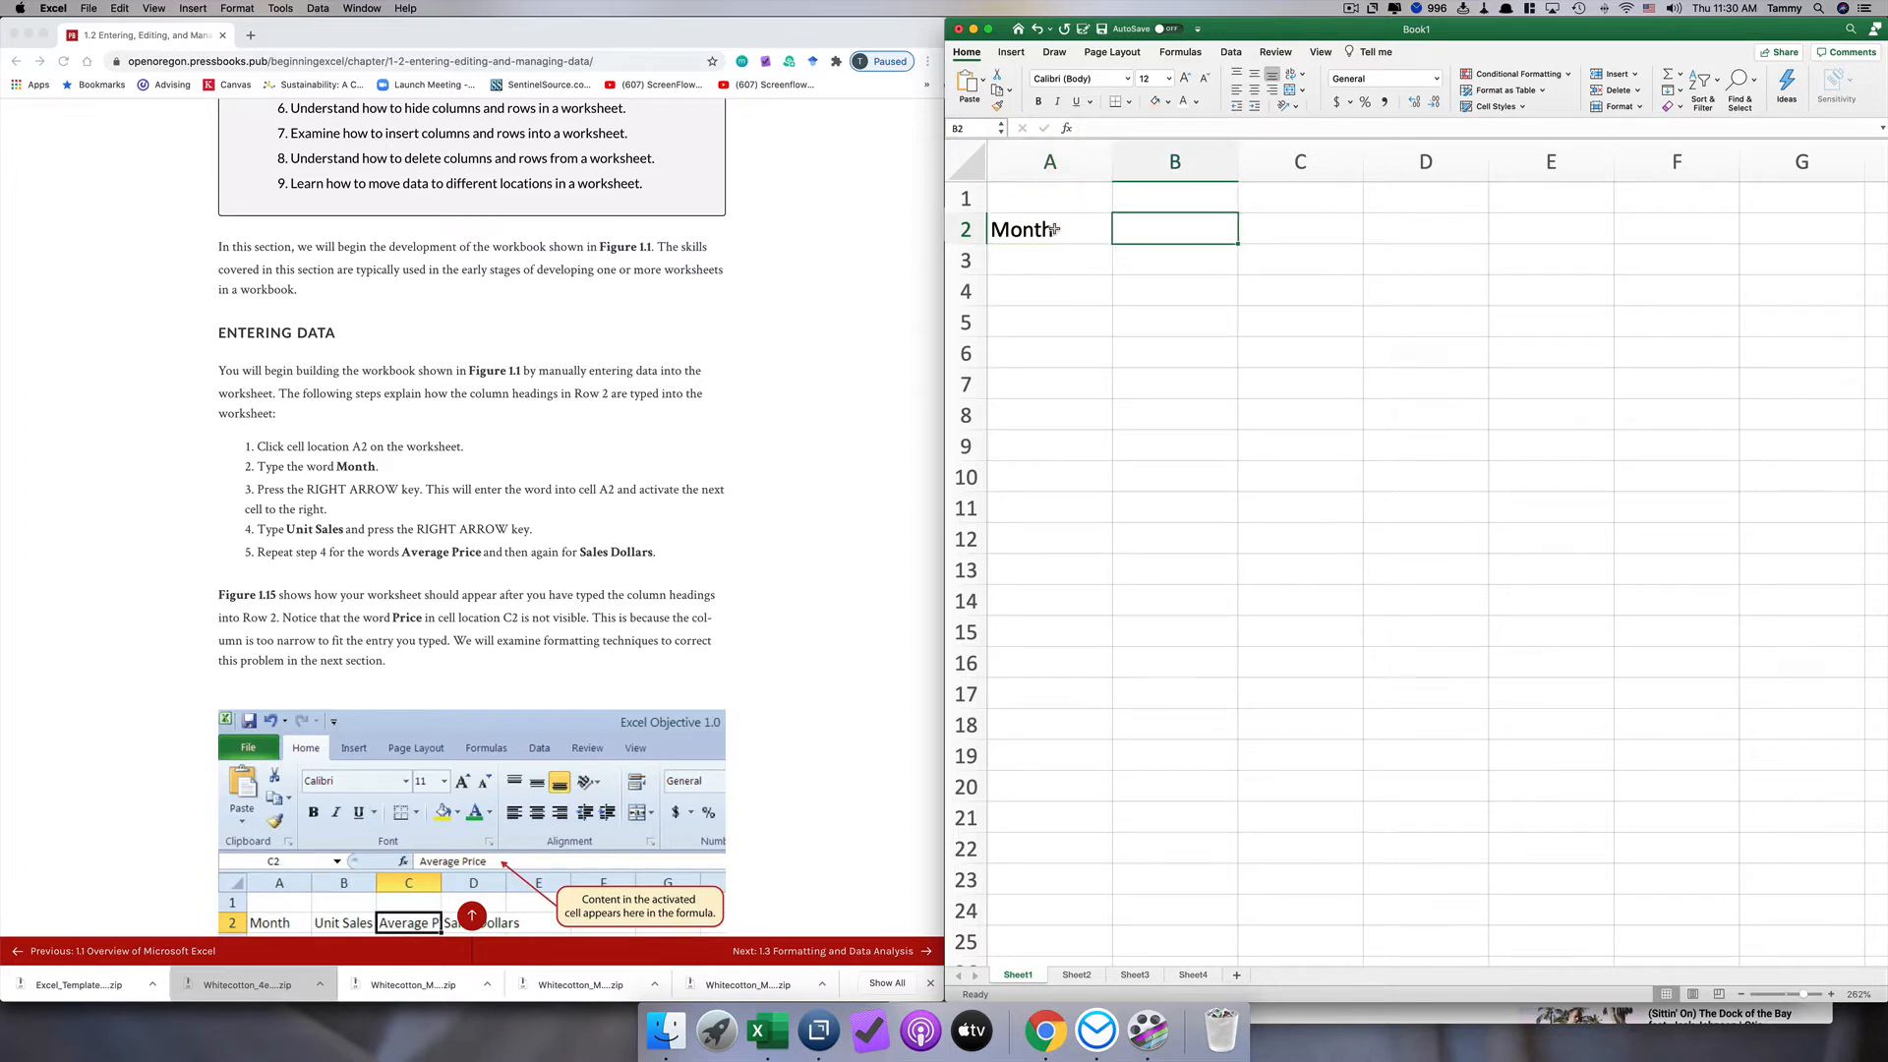
pyautogui.click(1054, 229)
pyautogui.press('Return')
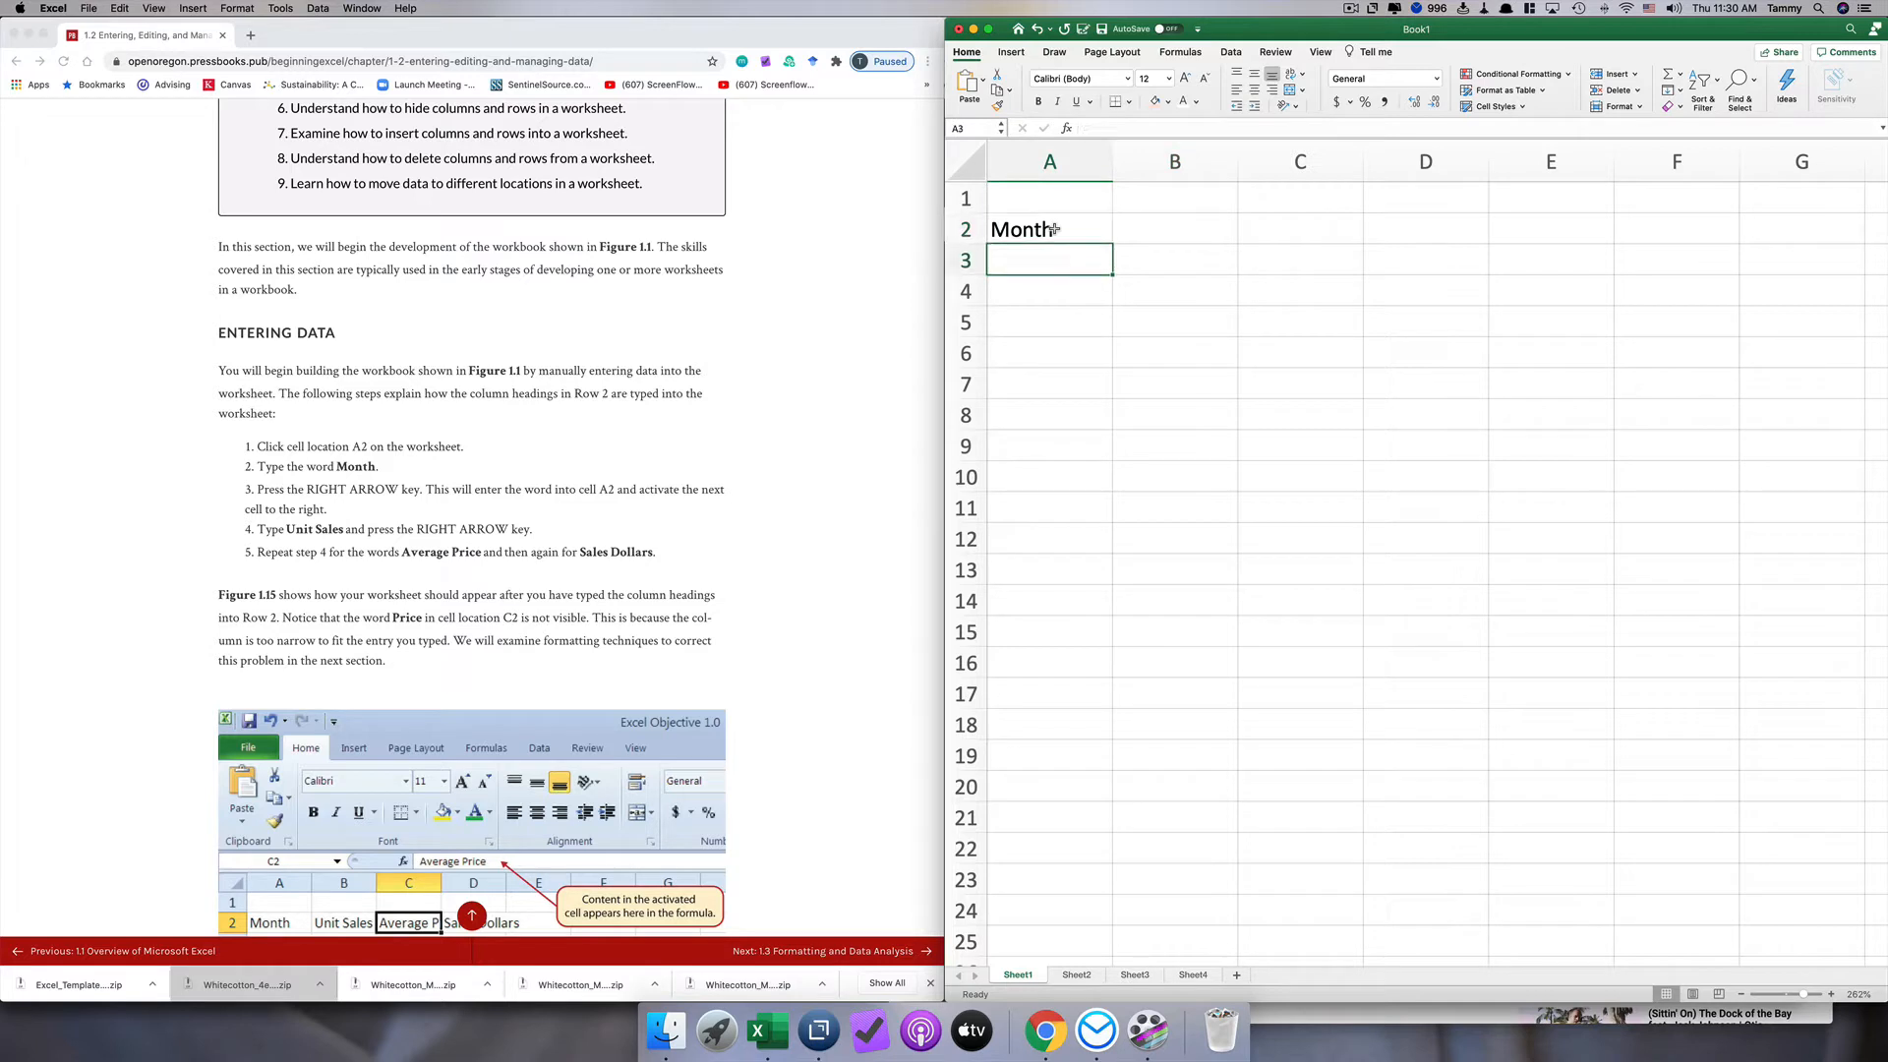
pyautogui.click(1054, 229)
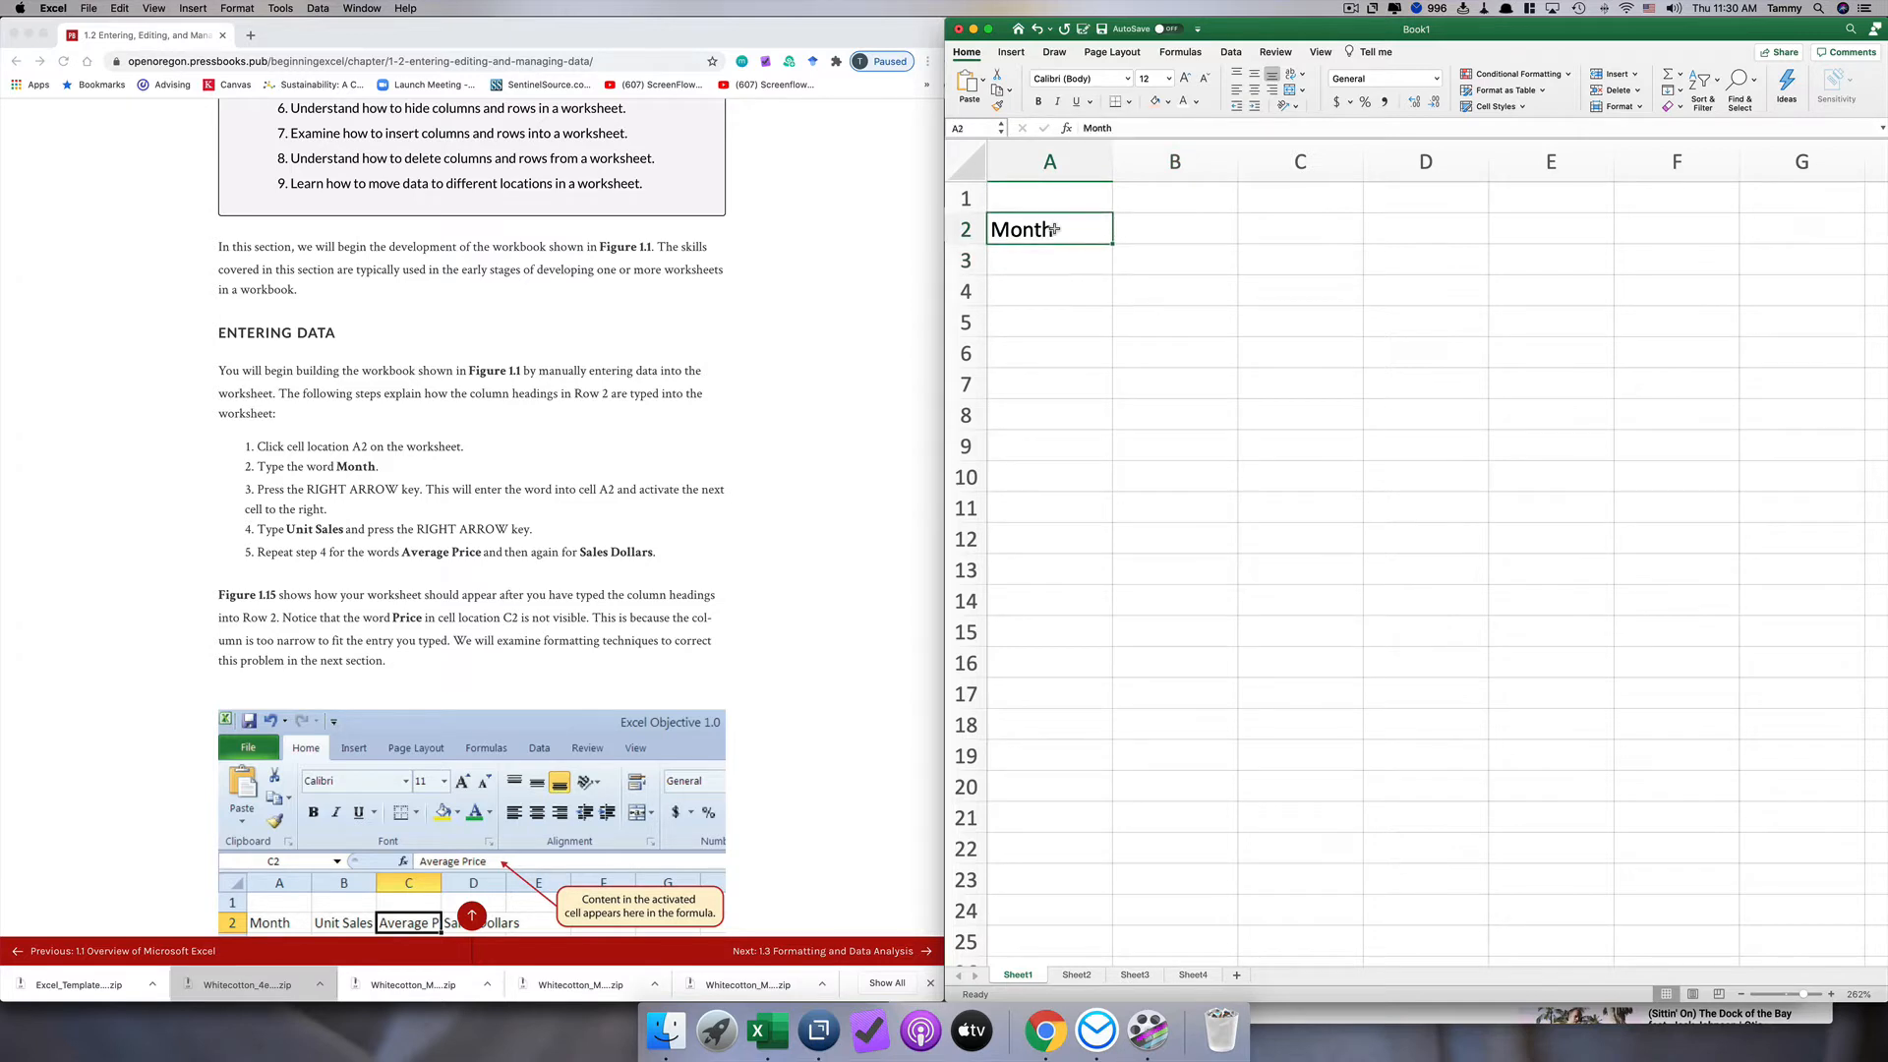
# Step: Enter the column headings Unit sales, Average price and Sales Dollars in cells B2, C2 and D2
pyautogui.press('Right')
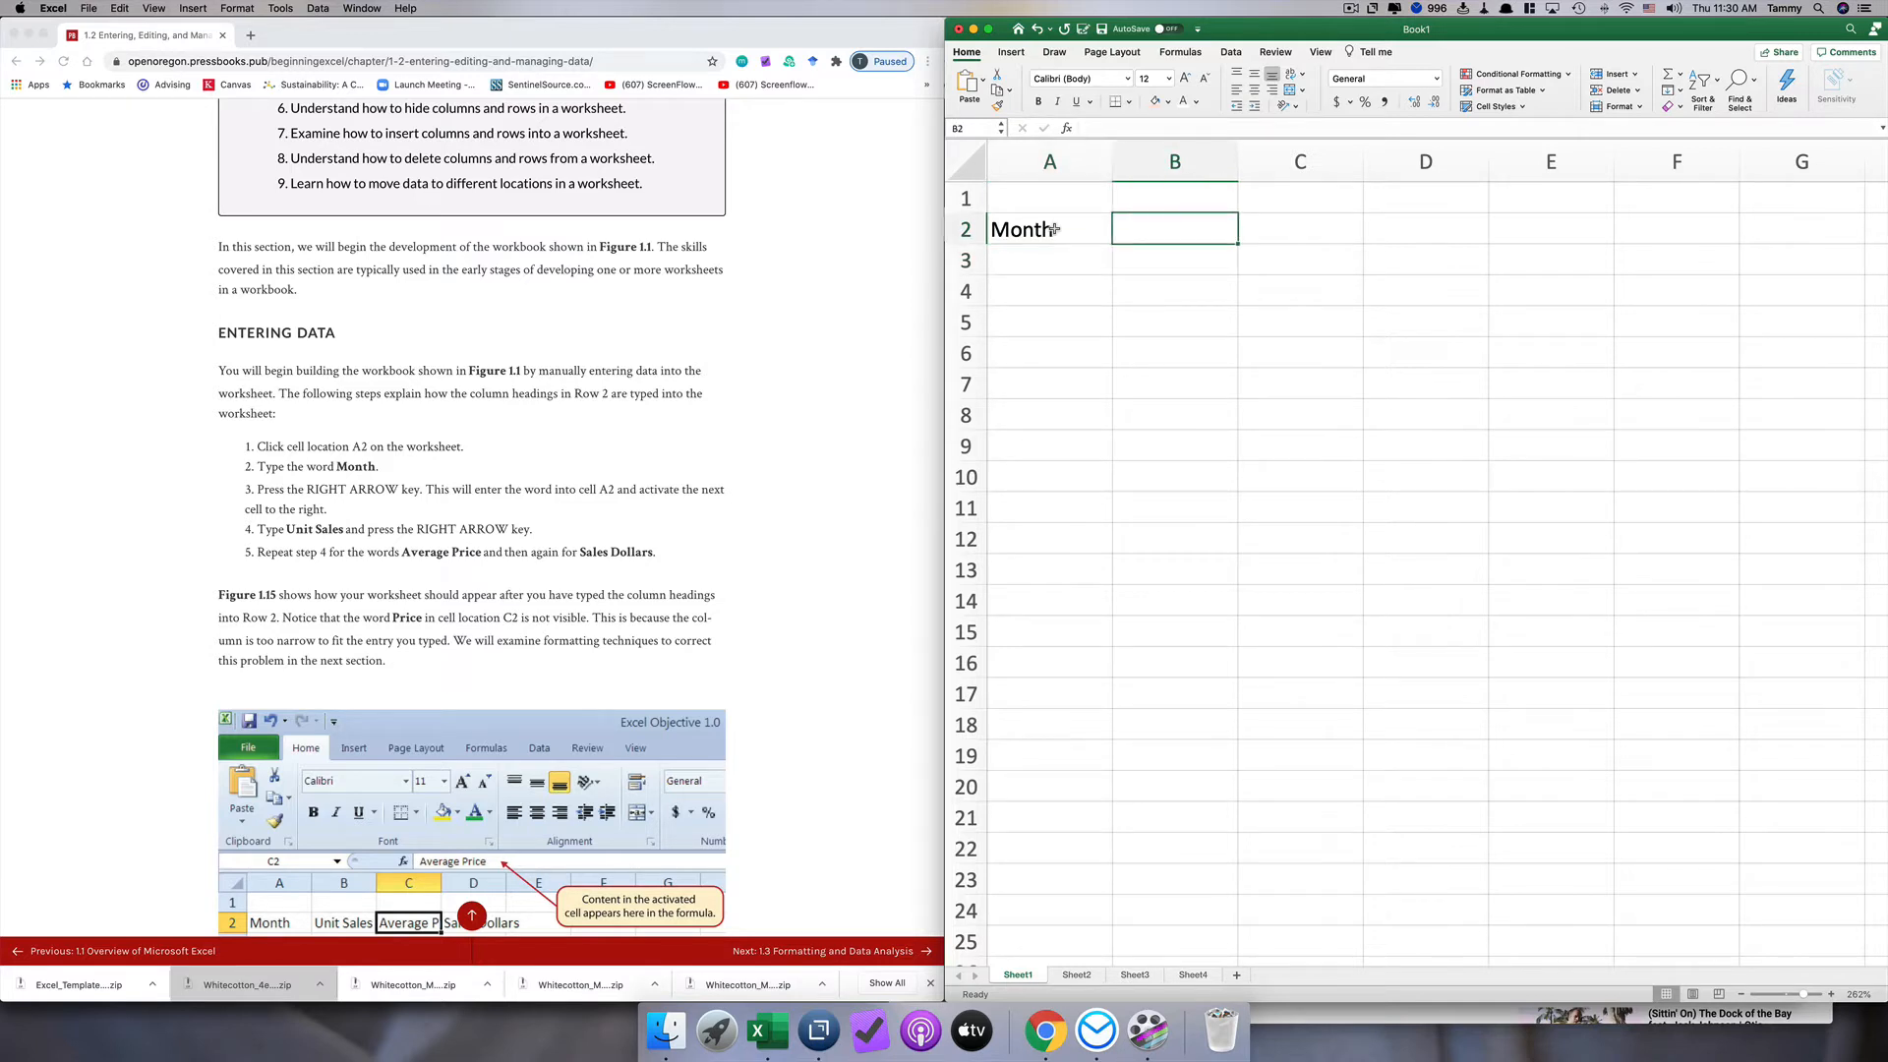
pyautogui.write('Unit sales')
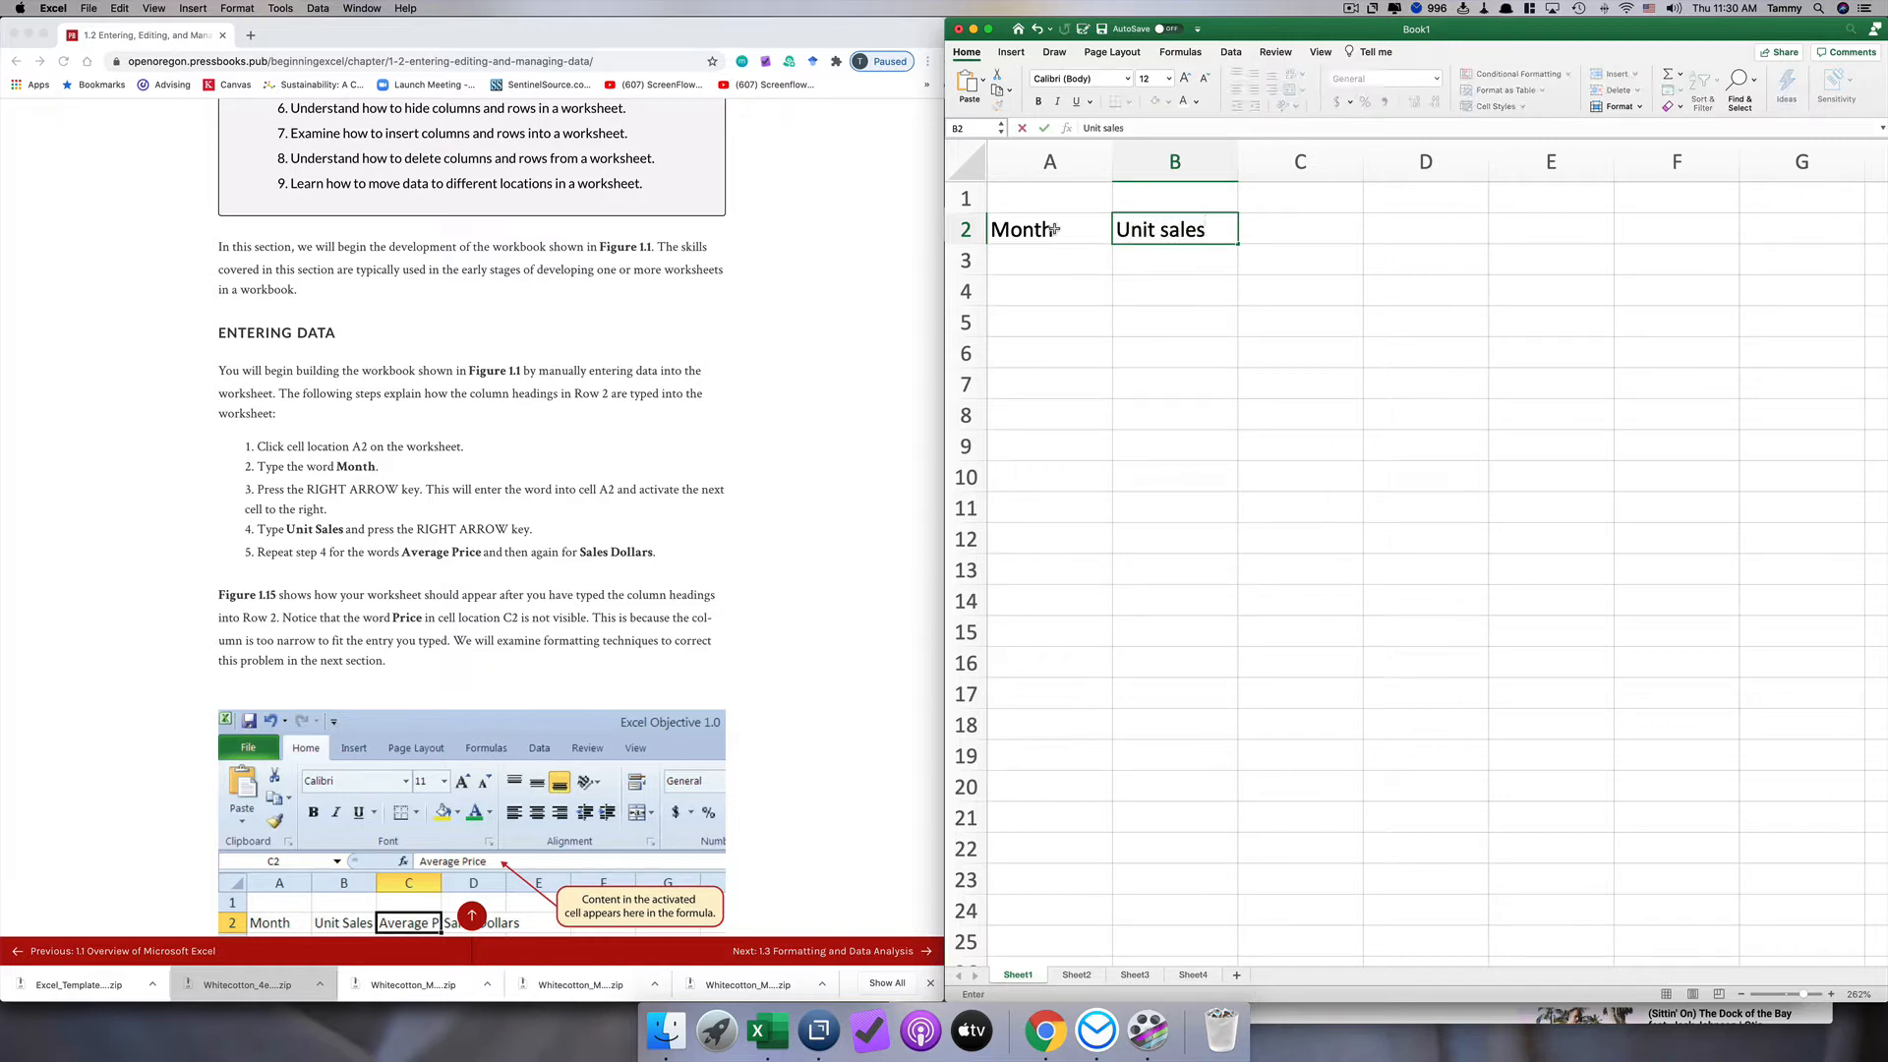
pyautogui.press('Right')
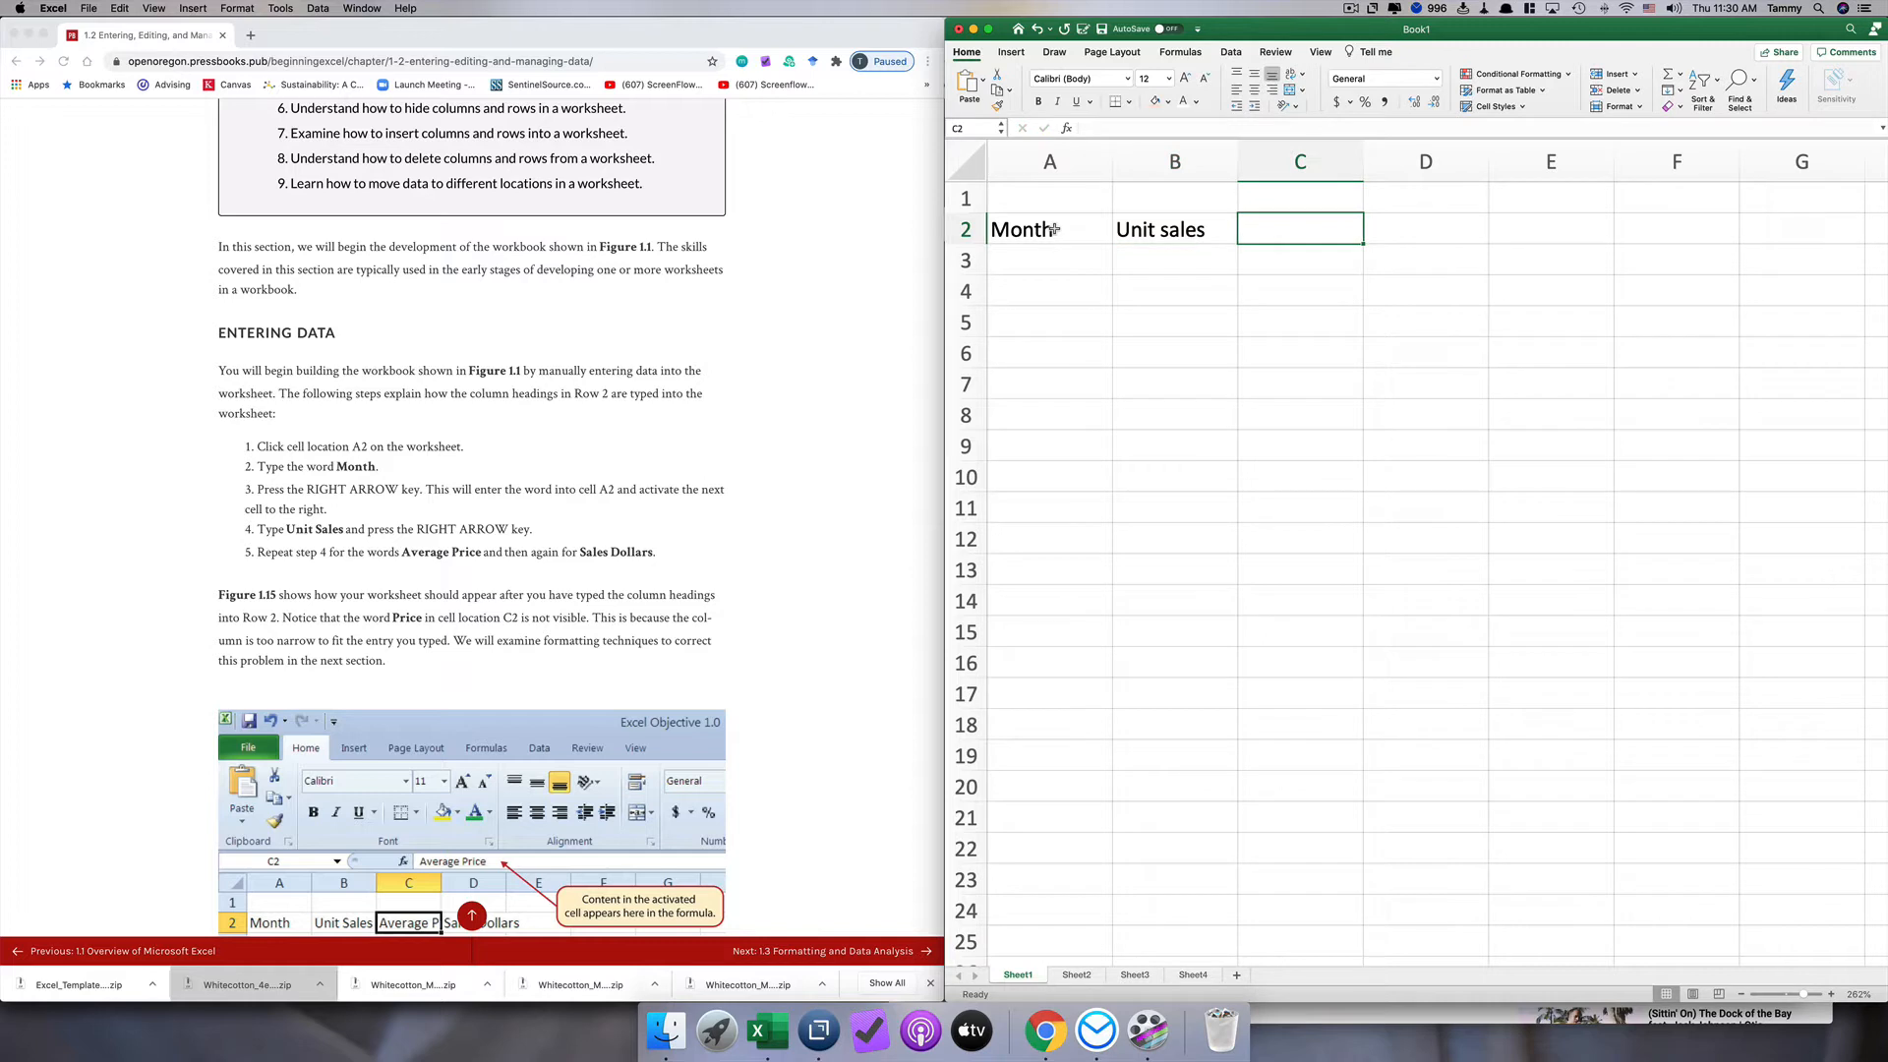
pyautogui.write('Av')
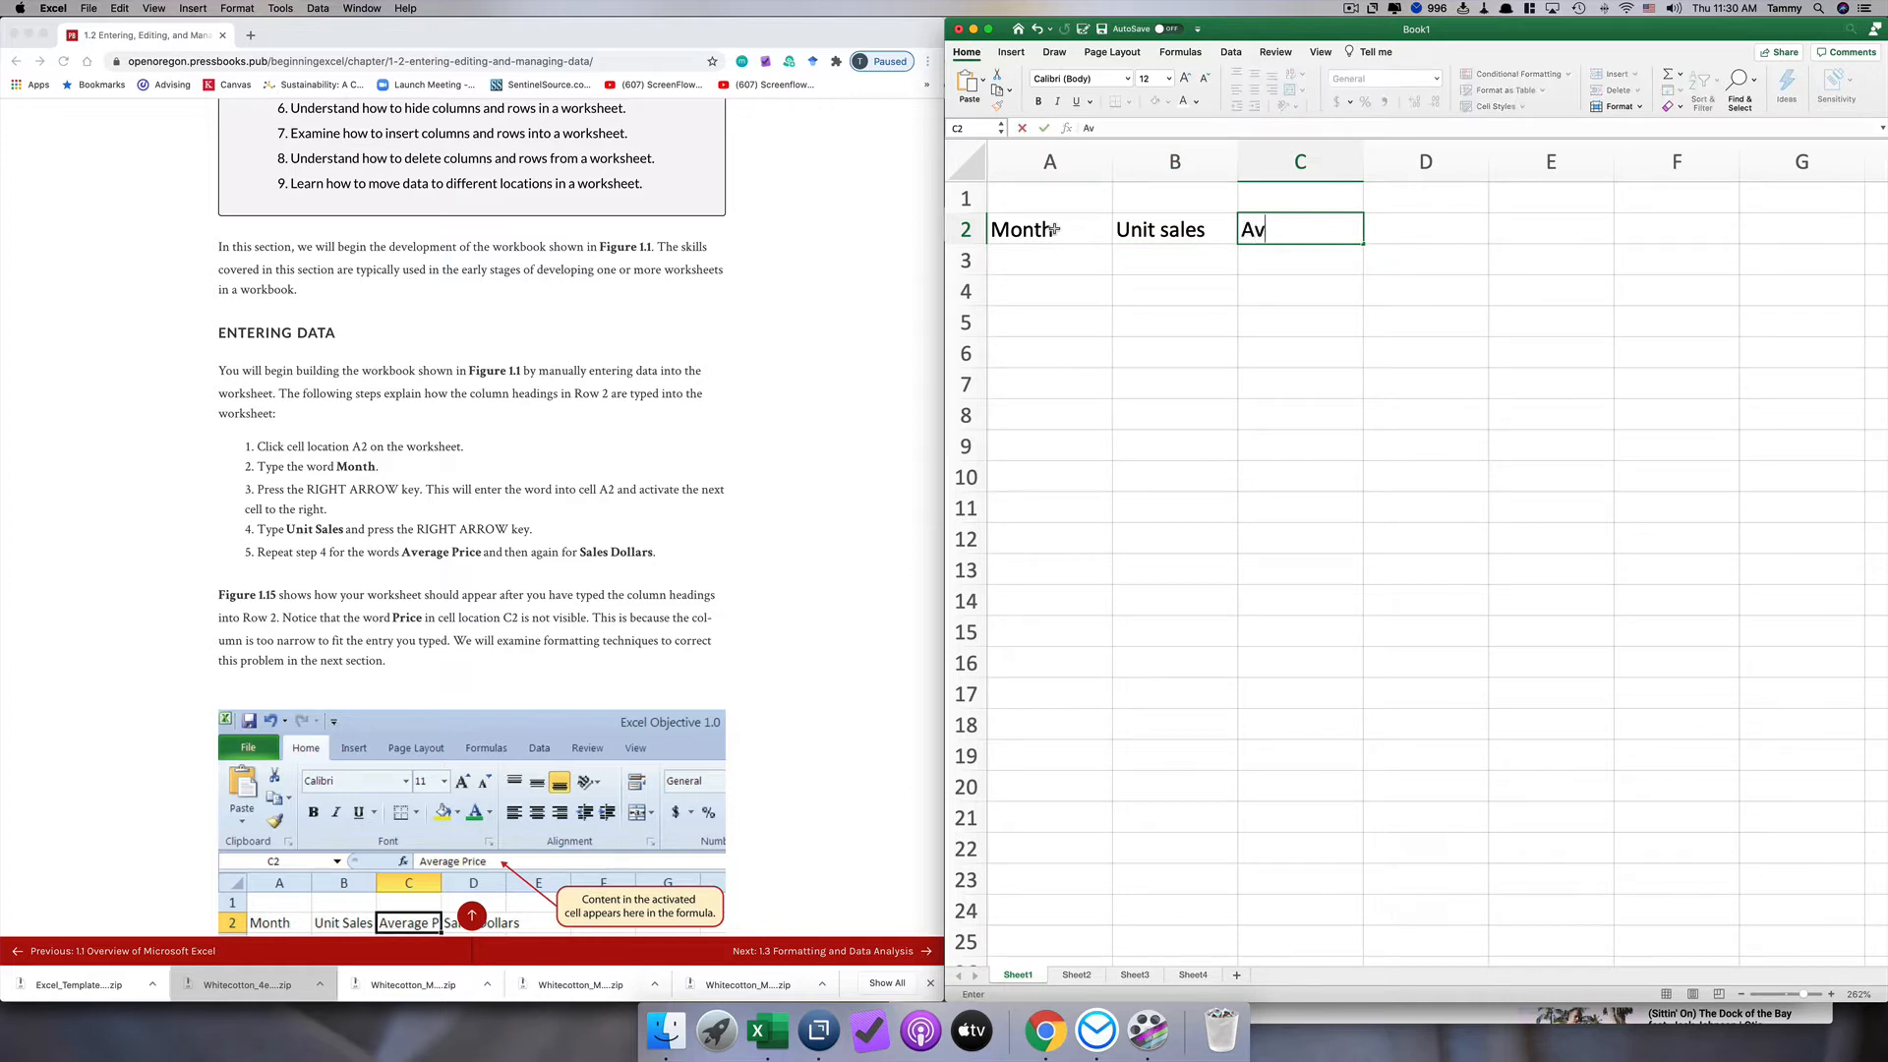
pyautogui.write('erage price')
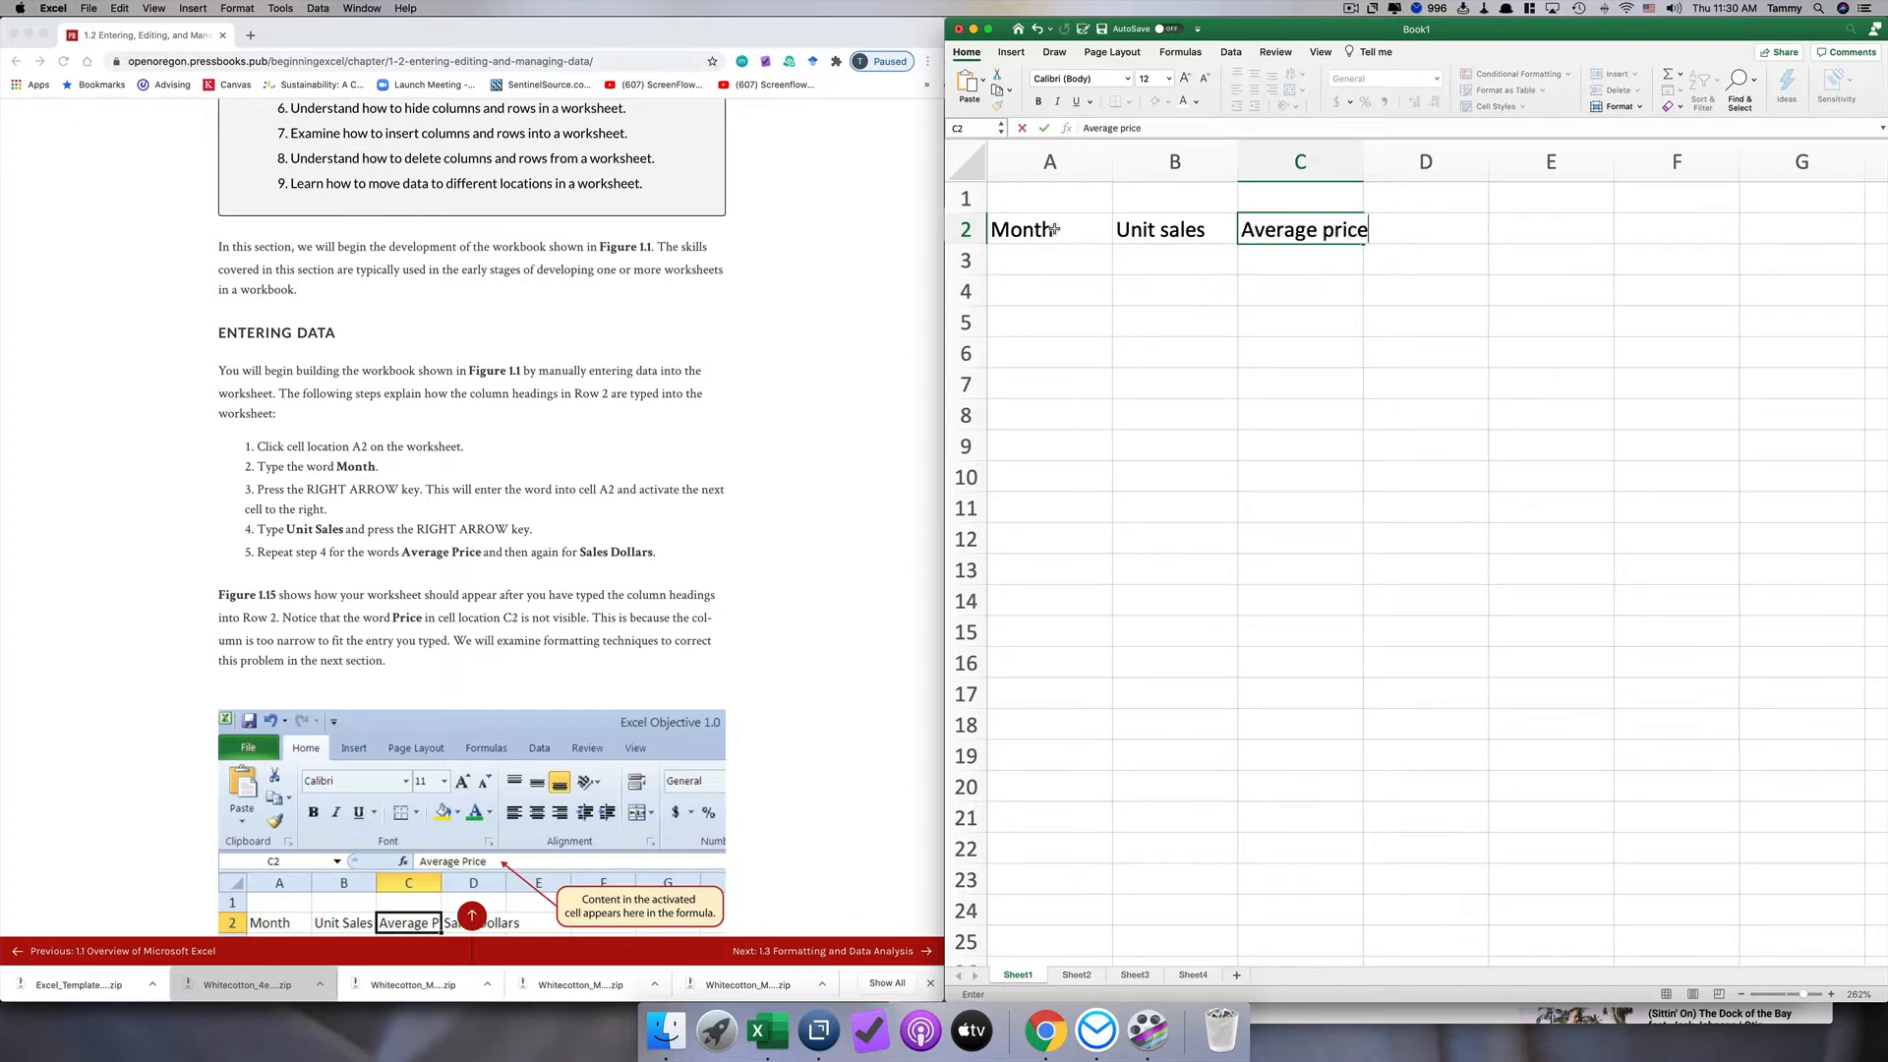
pyautogui.press('Right')
pyautogui.write('Sale')
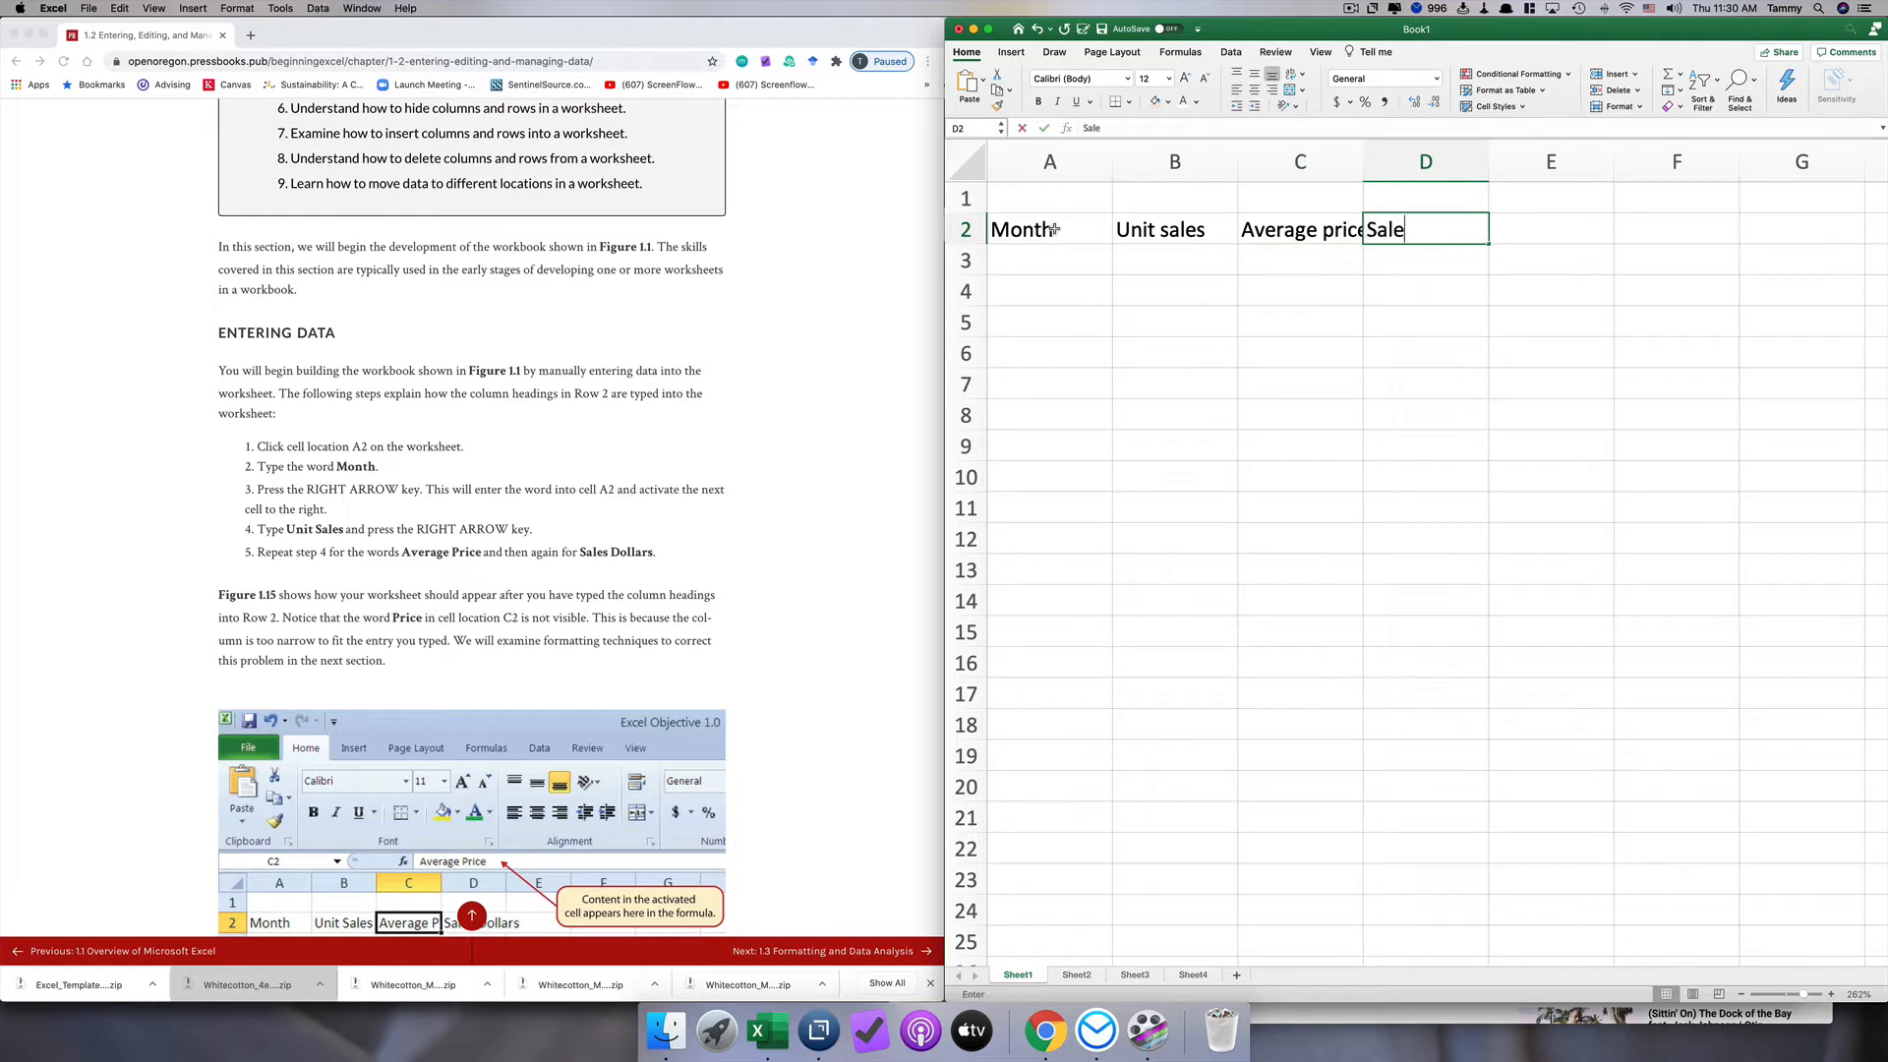
pyautogui.write('s Dollars')
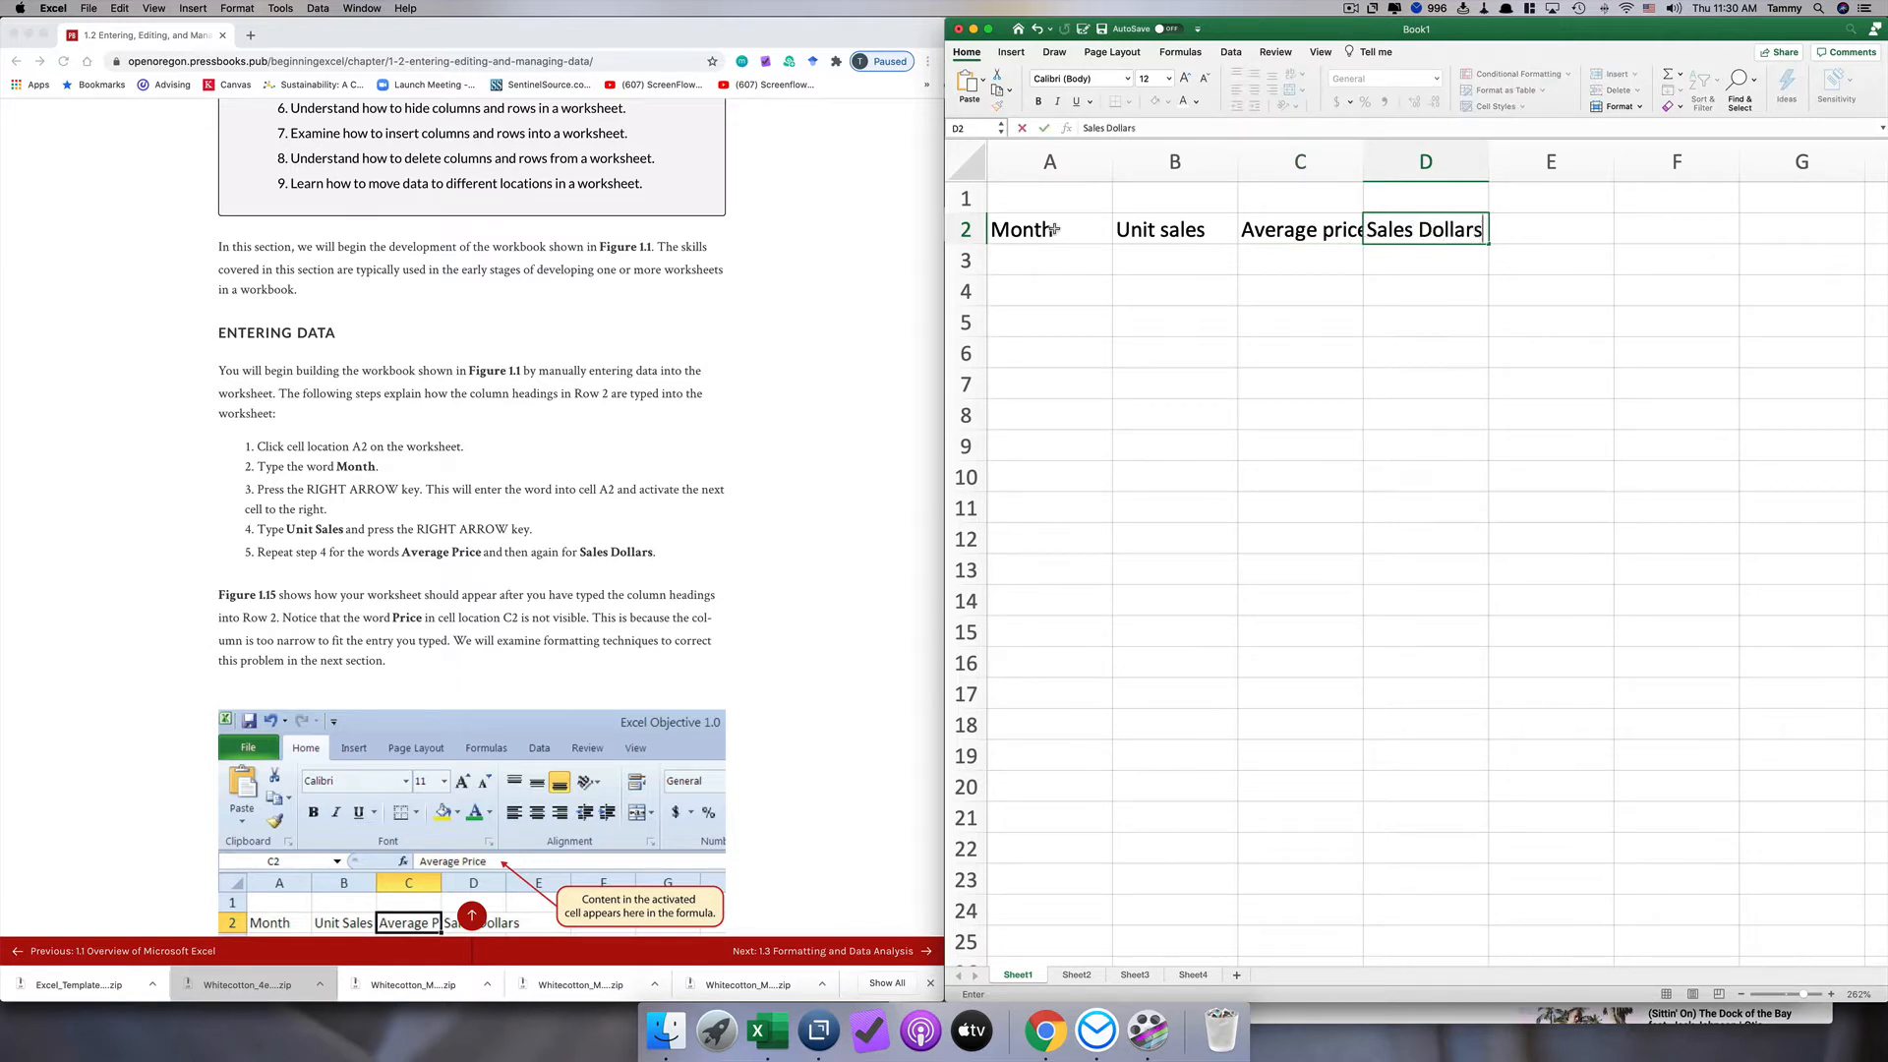
pyautogui.press('Return')
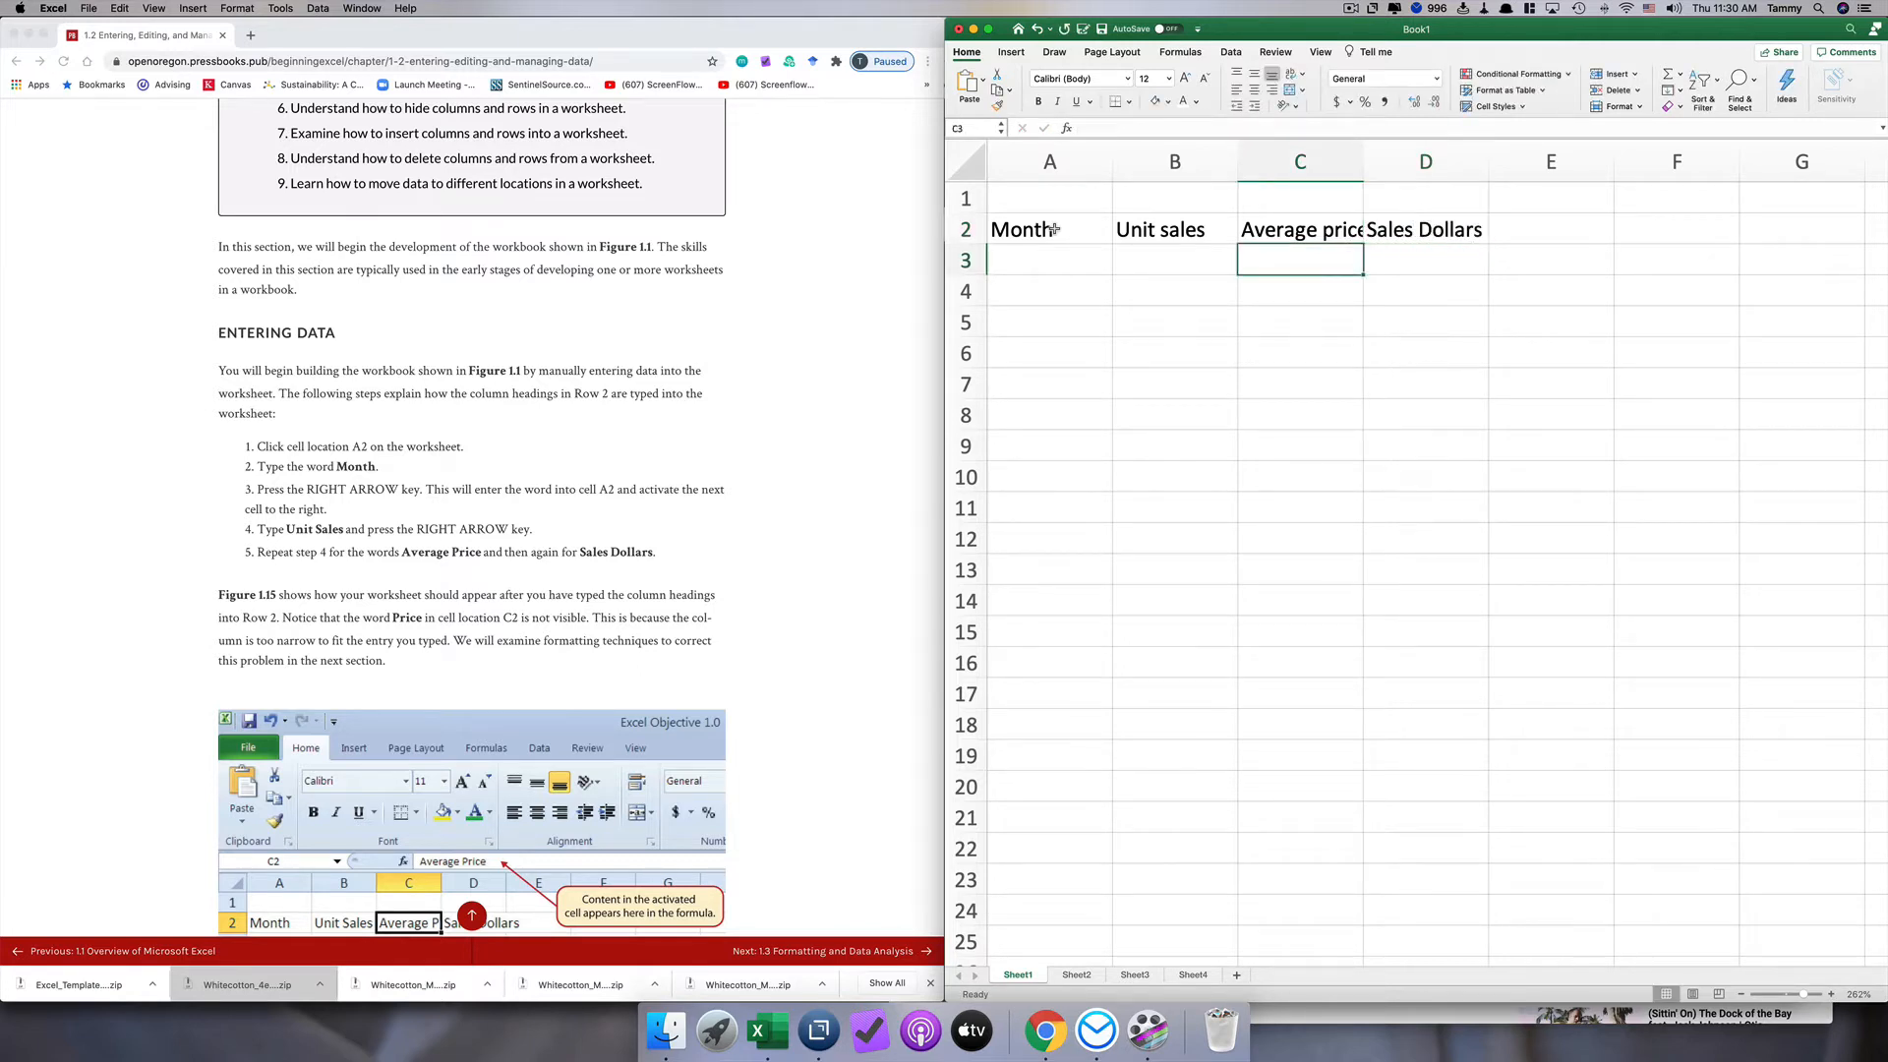
# Step: Enter 2670 in cell B3 as the first Unit sales figure and make B4 the active cell
pyautogui.scroll(-1, 1053, 229)
pyautogui.scroll(-3, 621, 633)
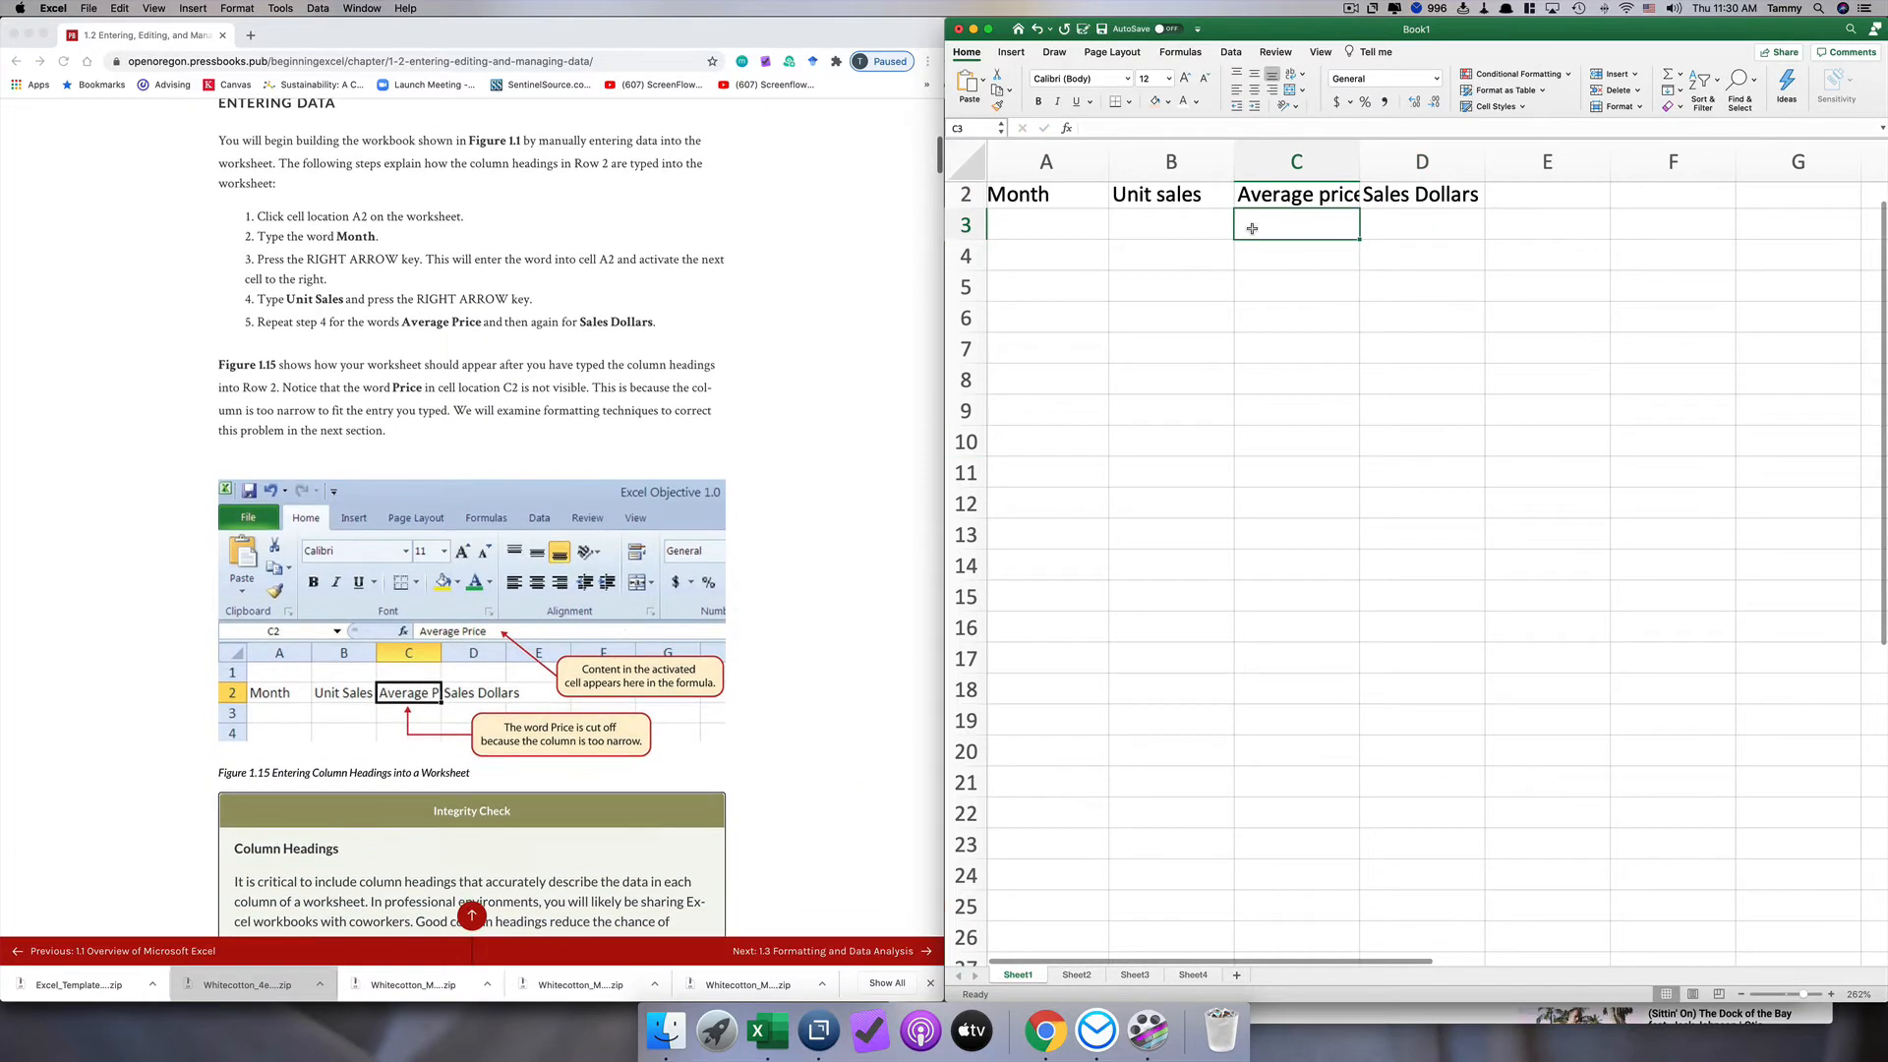
pyautogui.scroll(1, 1278, 224)
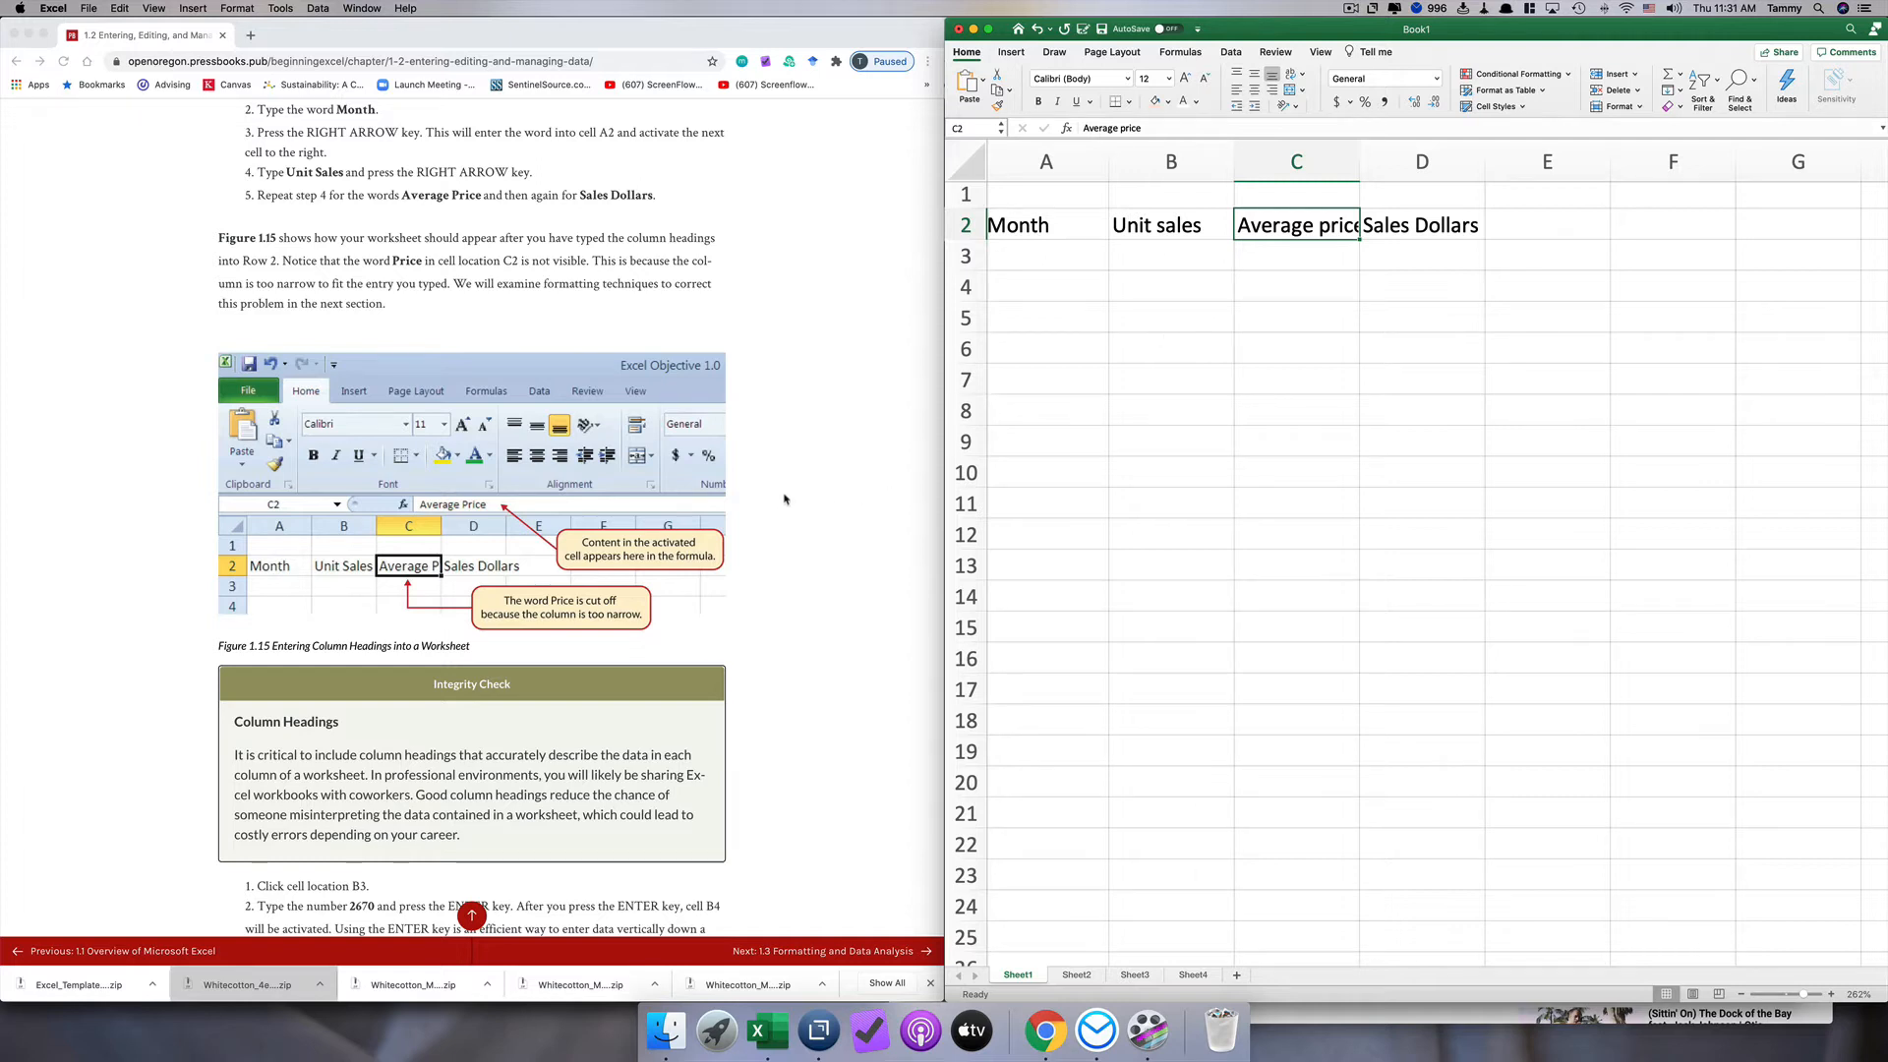
pyautogui.scroll(-5, 785, 499)
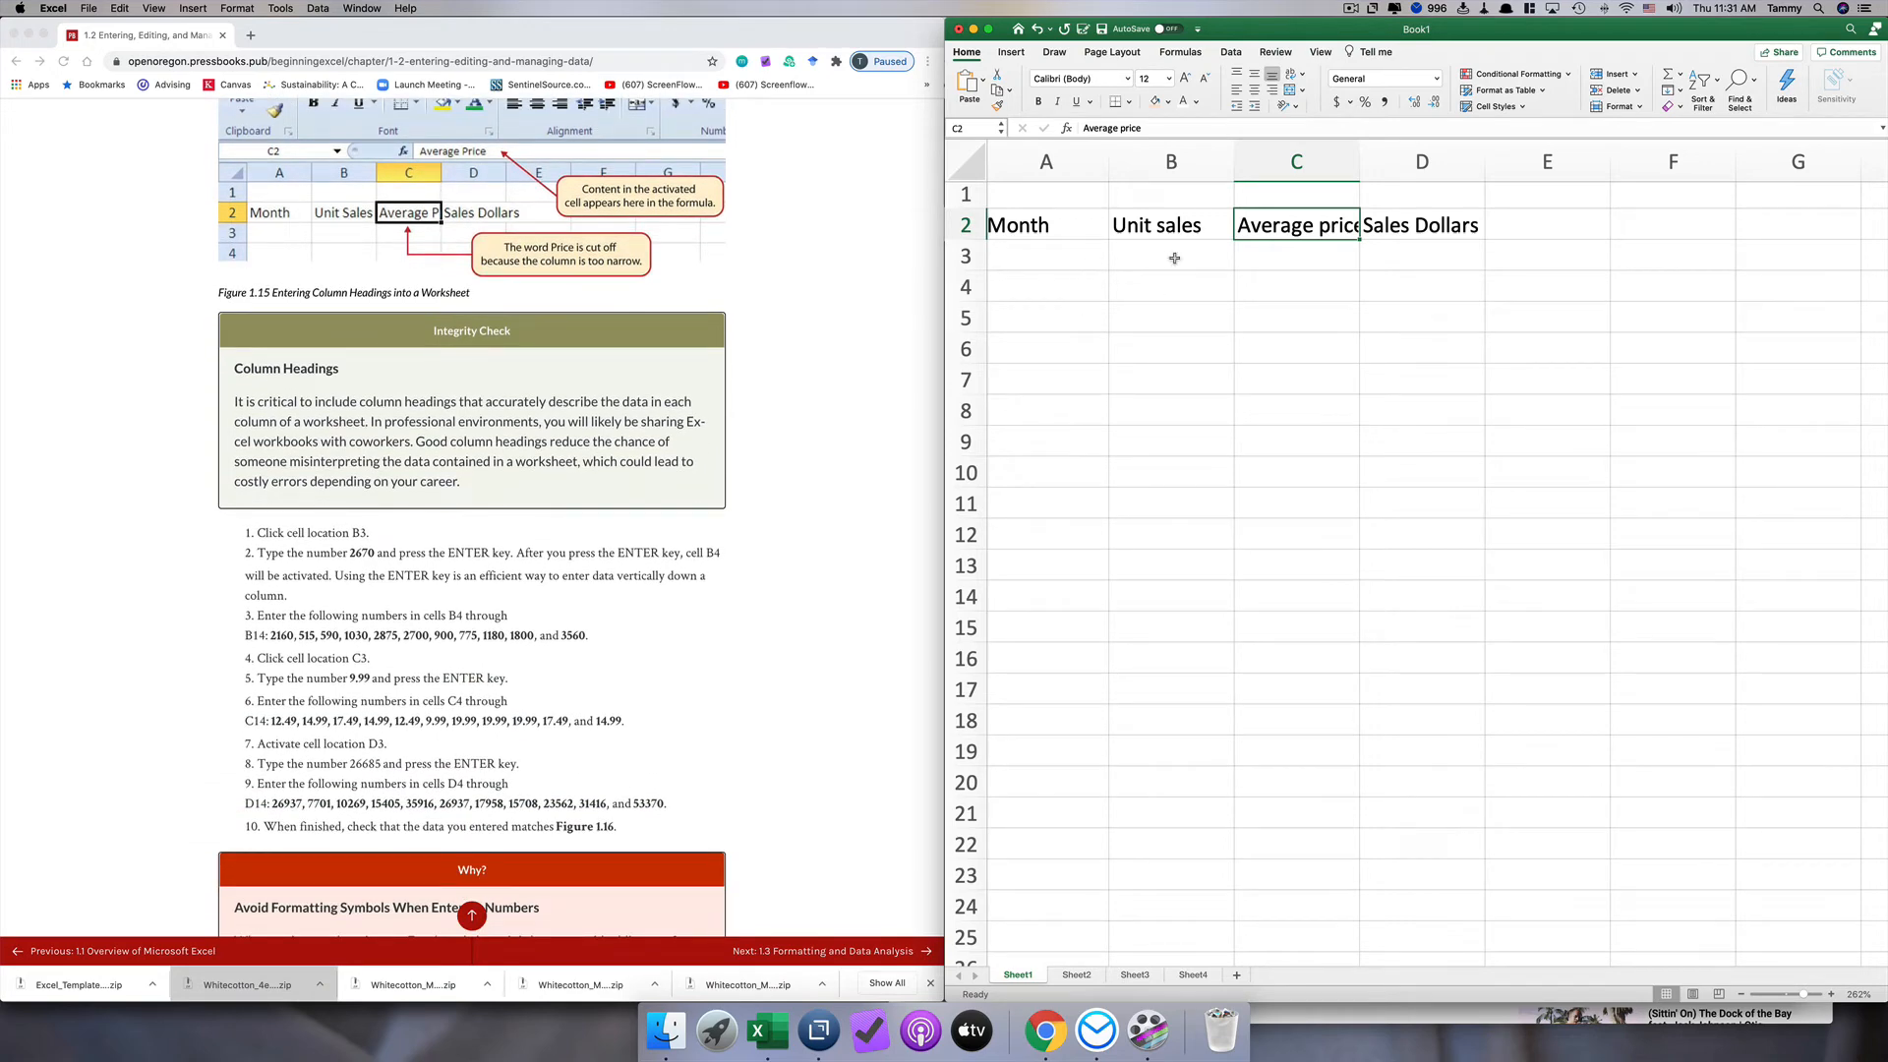
pyautogui.click(1174, 258)
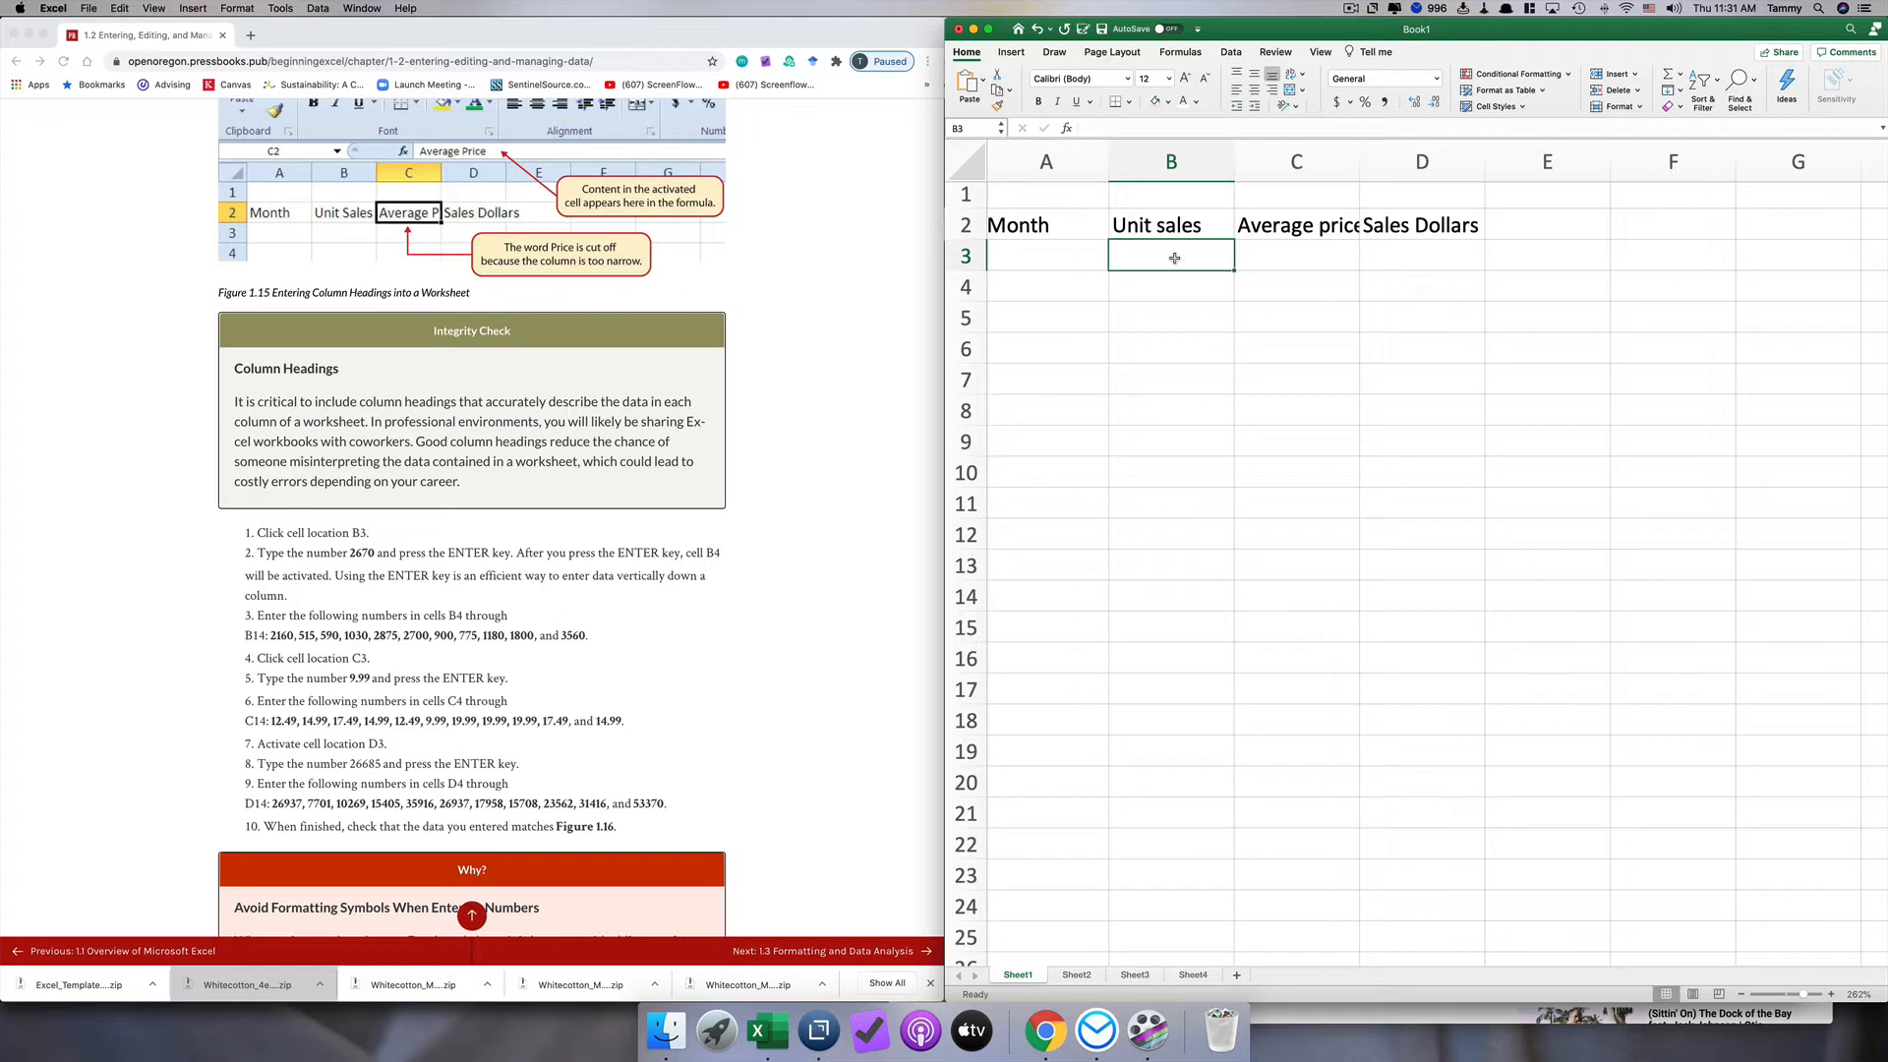
pyautogui.write('2670')
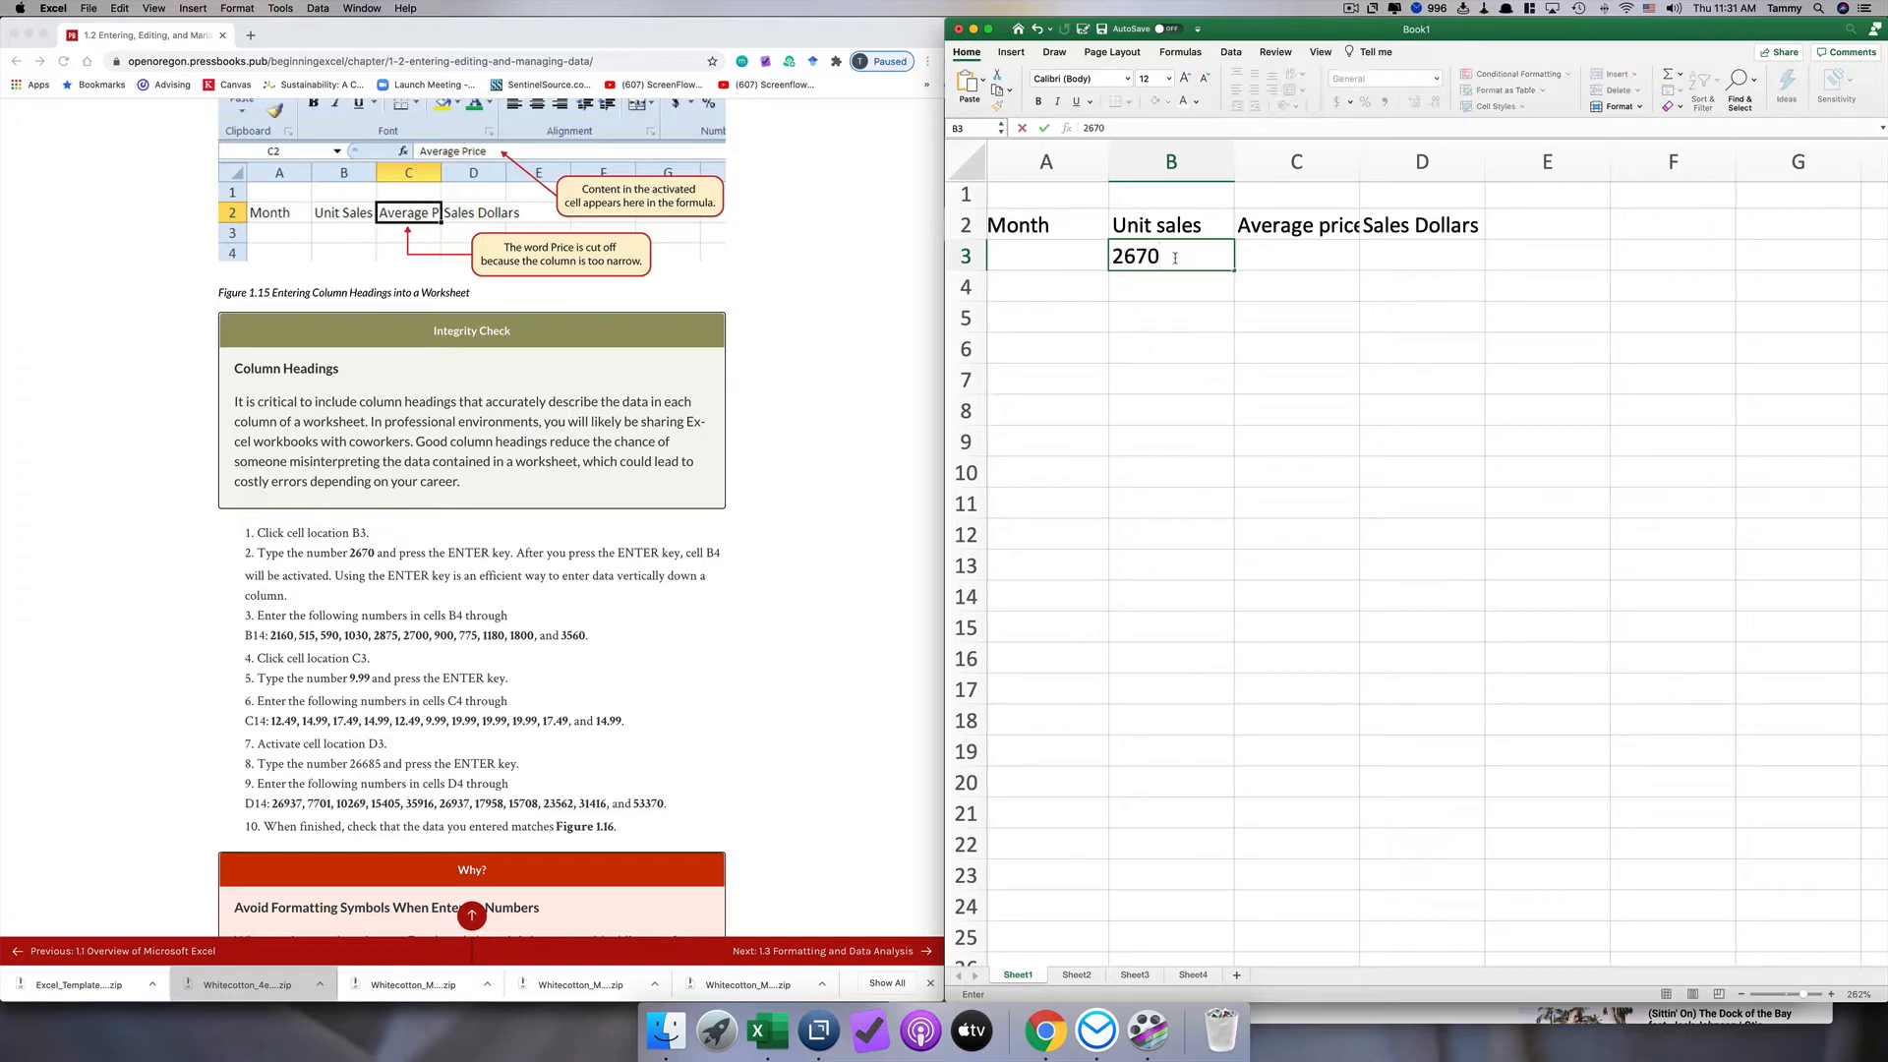
pyautogui.press('Return')
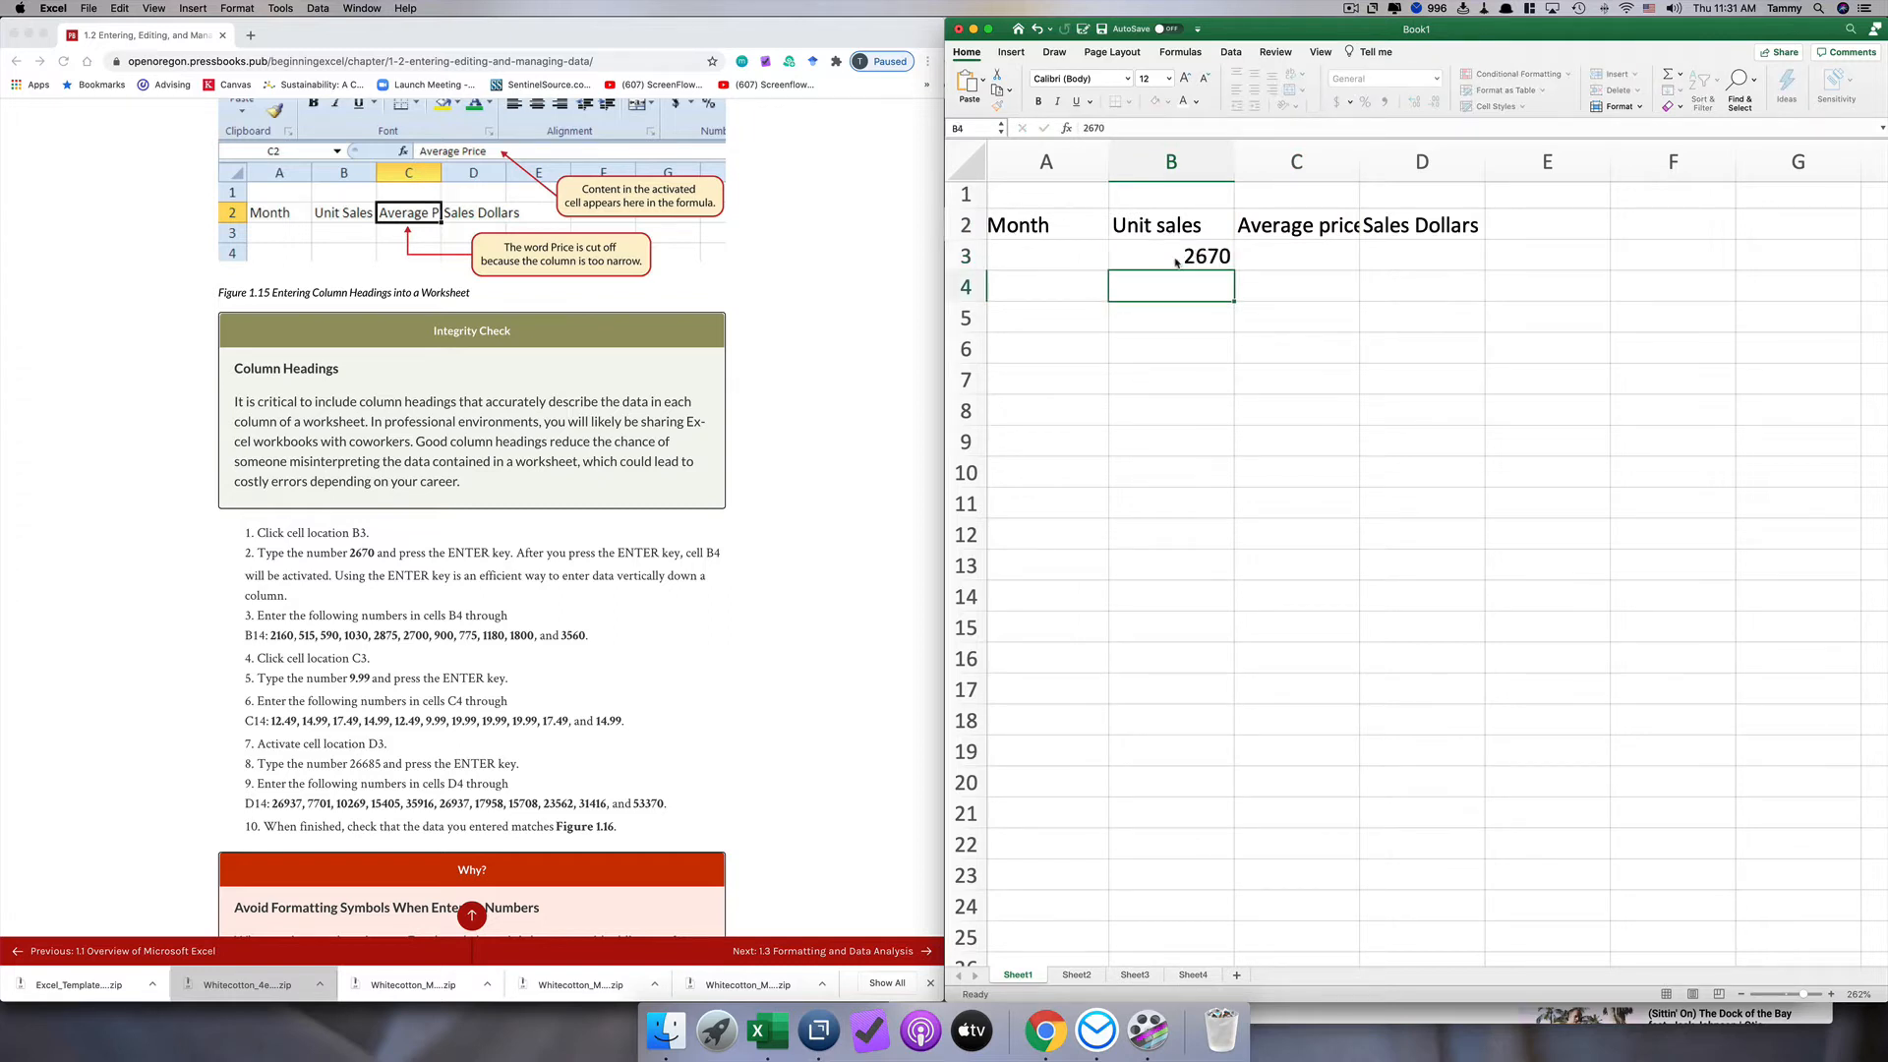
pyautogui.press('Return')
pyautogui.click(1168, 287)
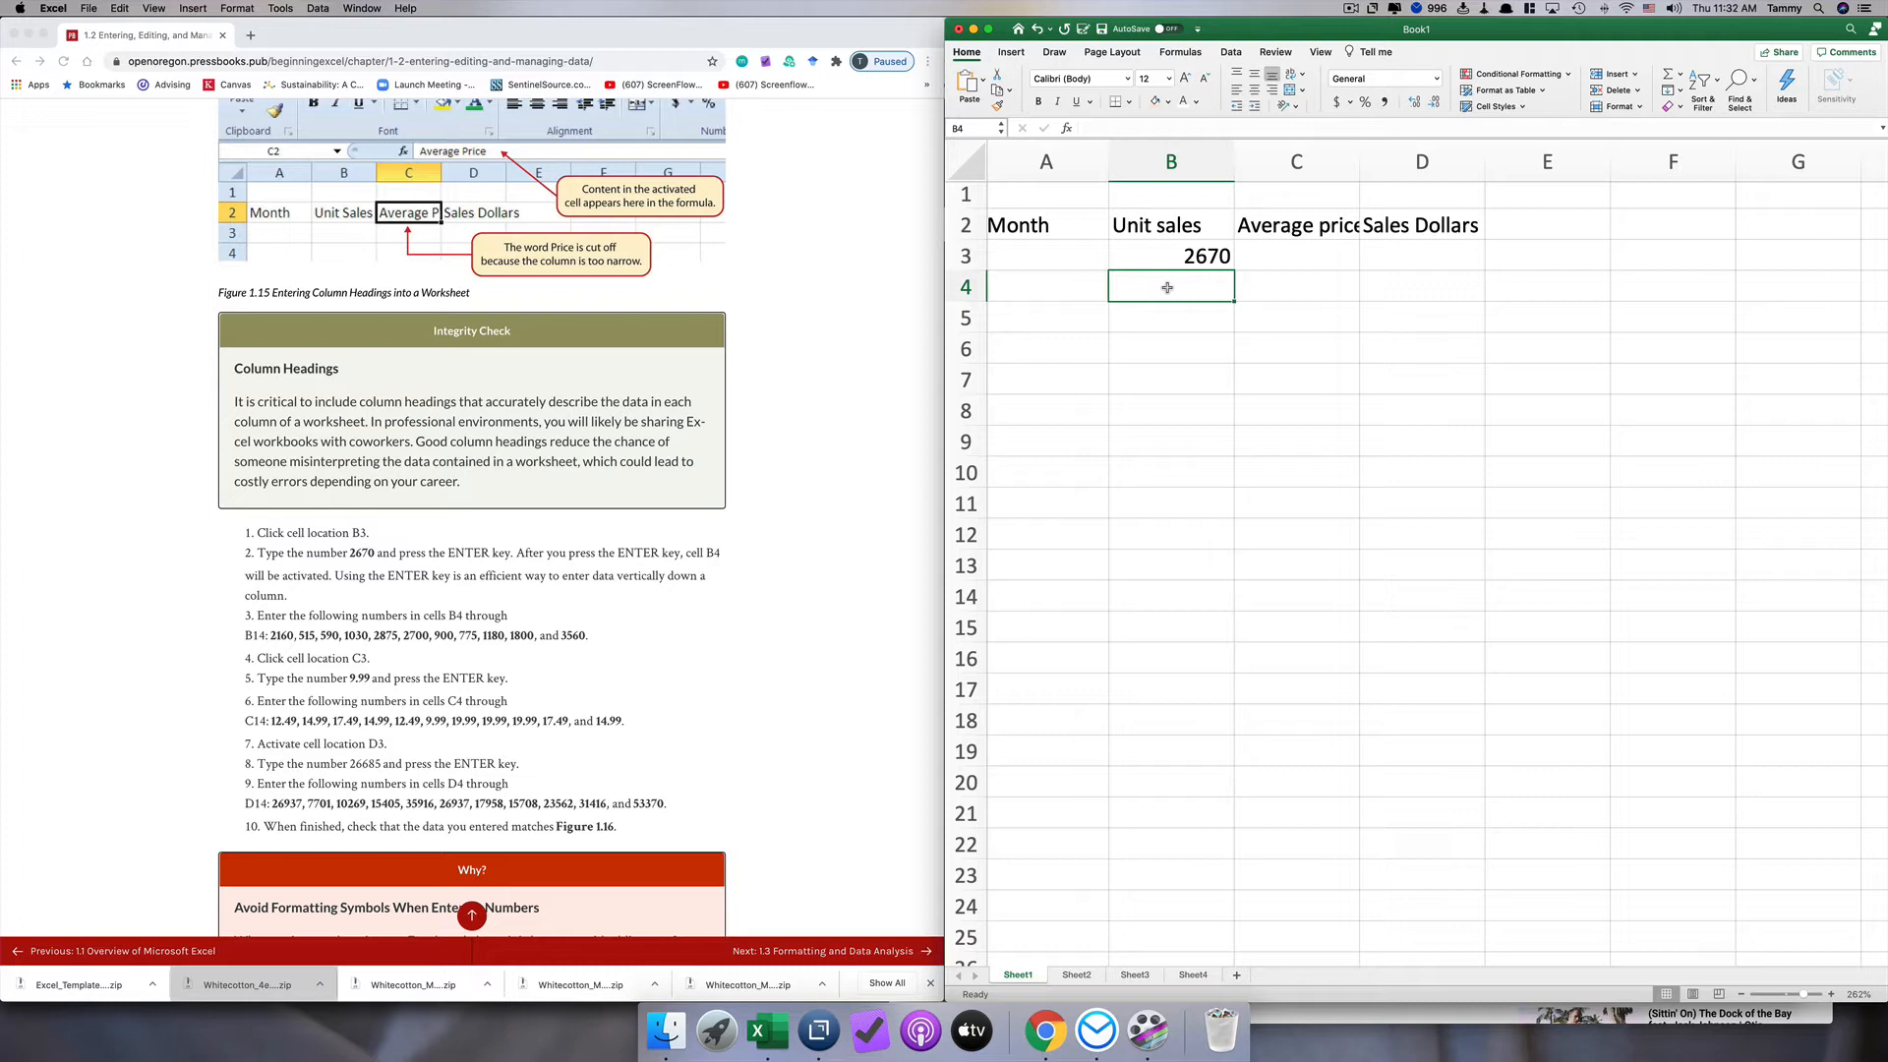
pyautogui.click(1351, 8)
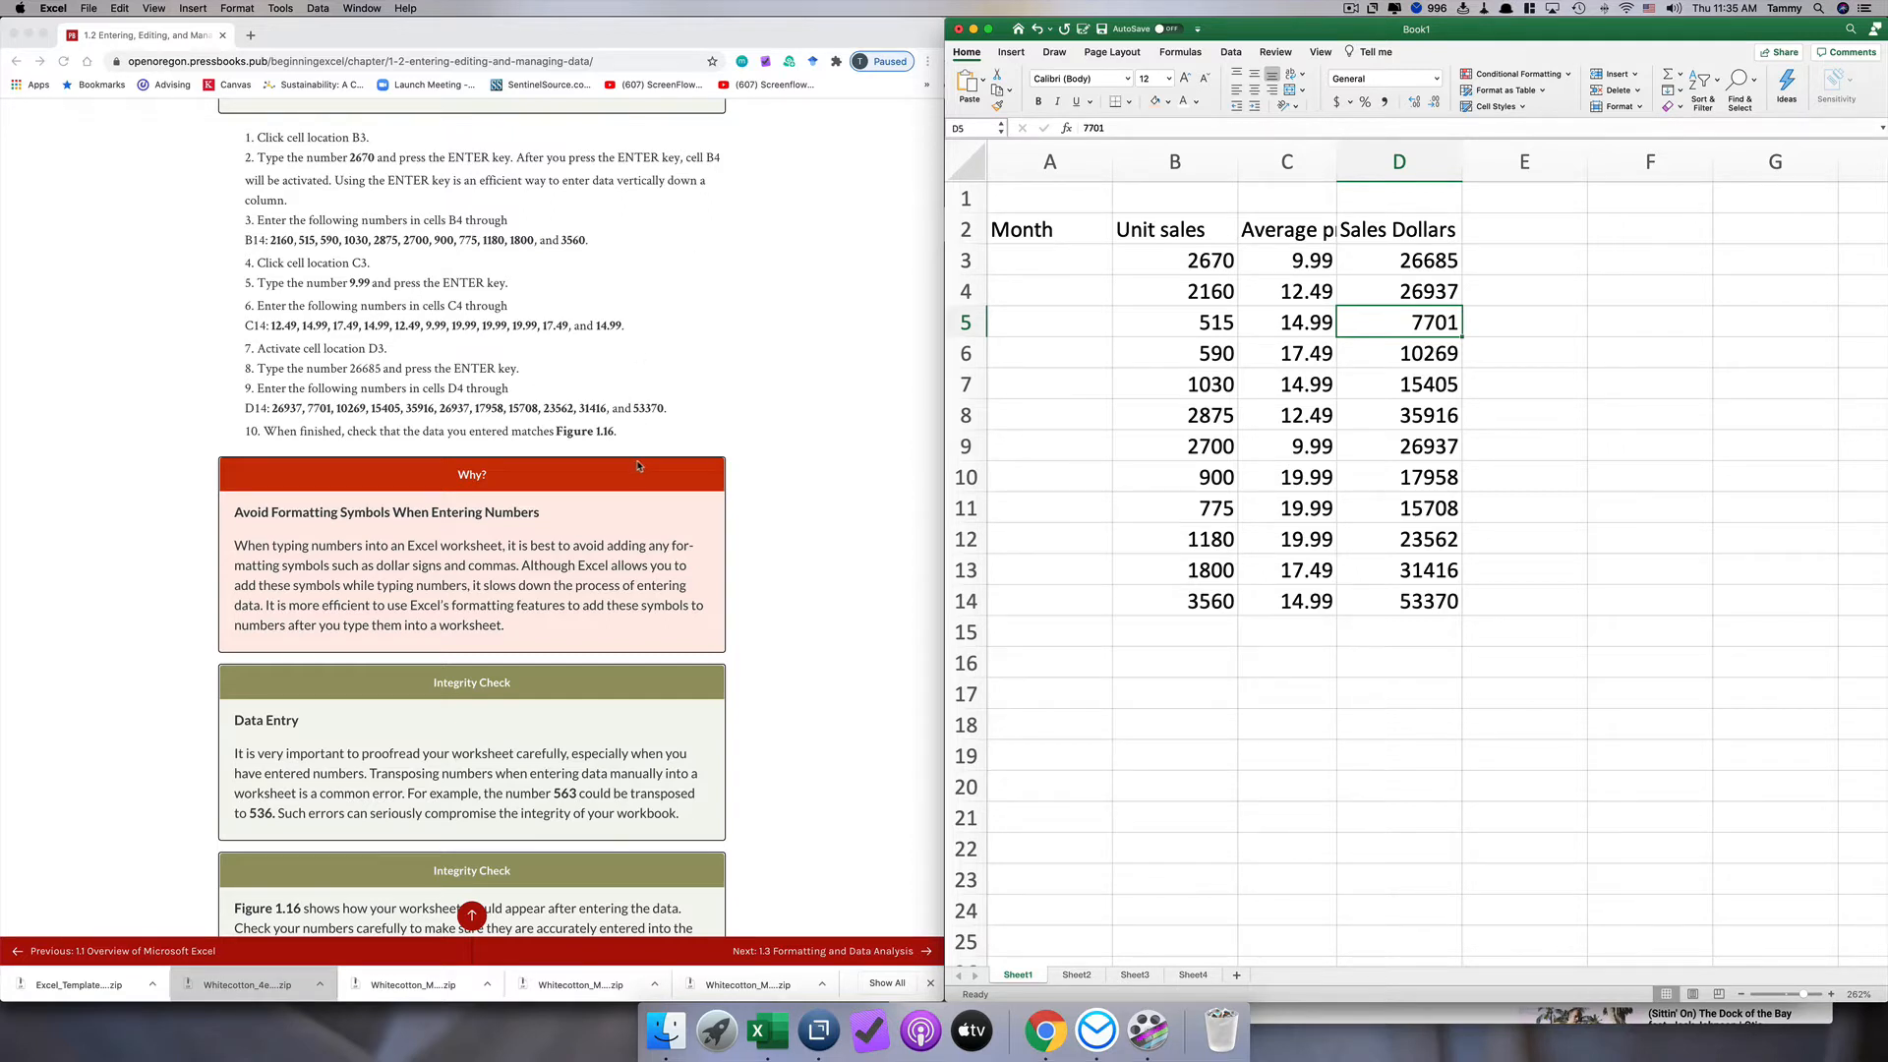
# Step: Enter the abbreviation Tot in cell A15 below the data rows
pyautogui.scroll(-5, 639, 466)
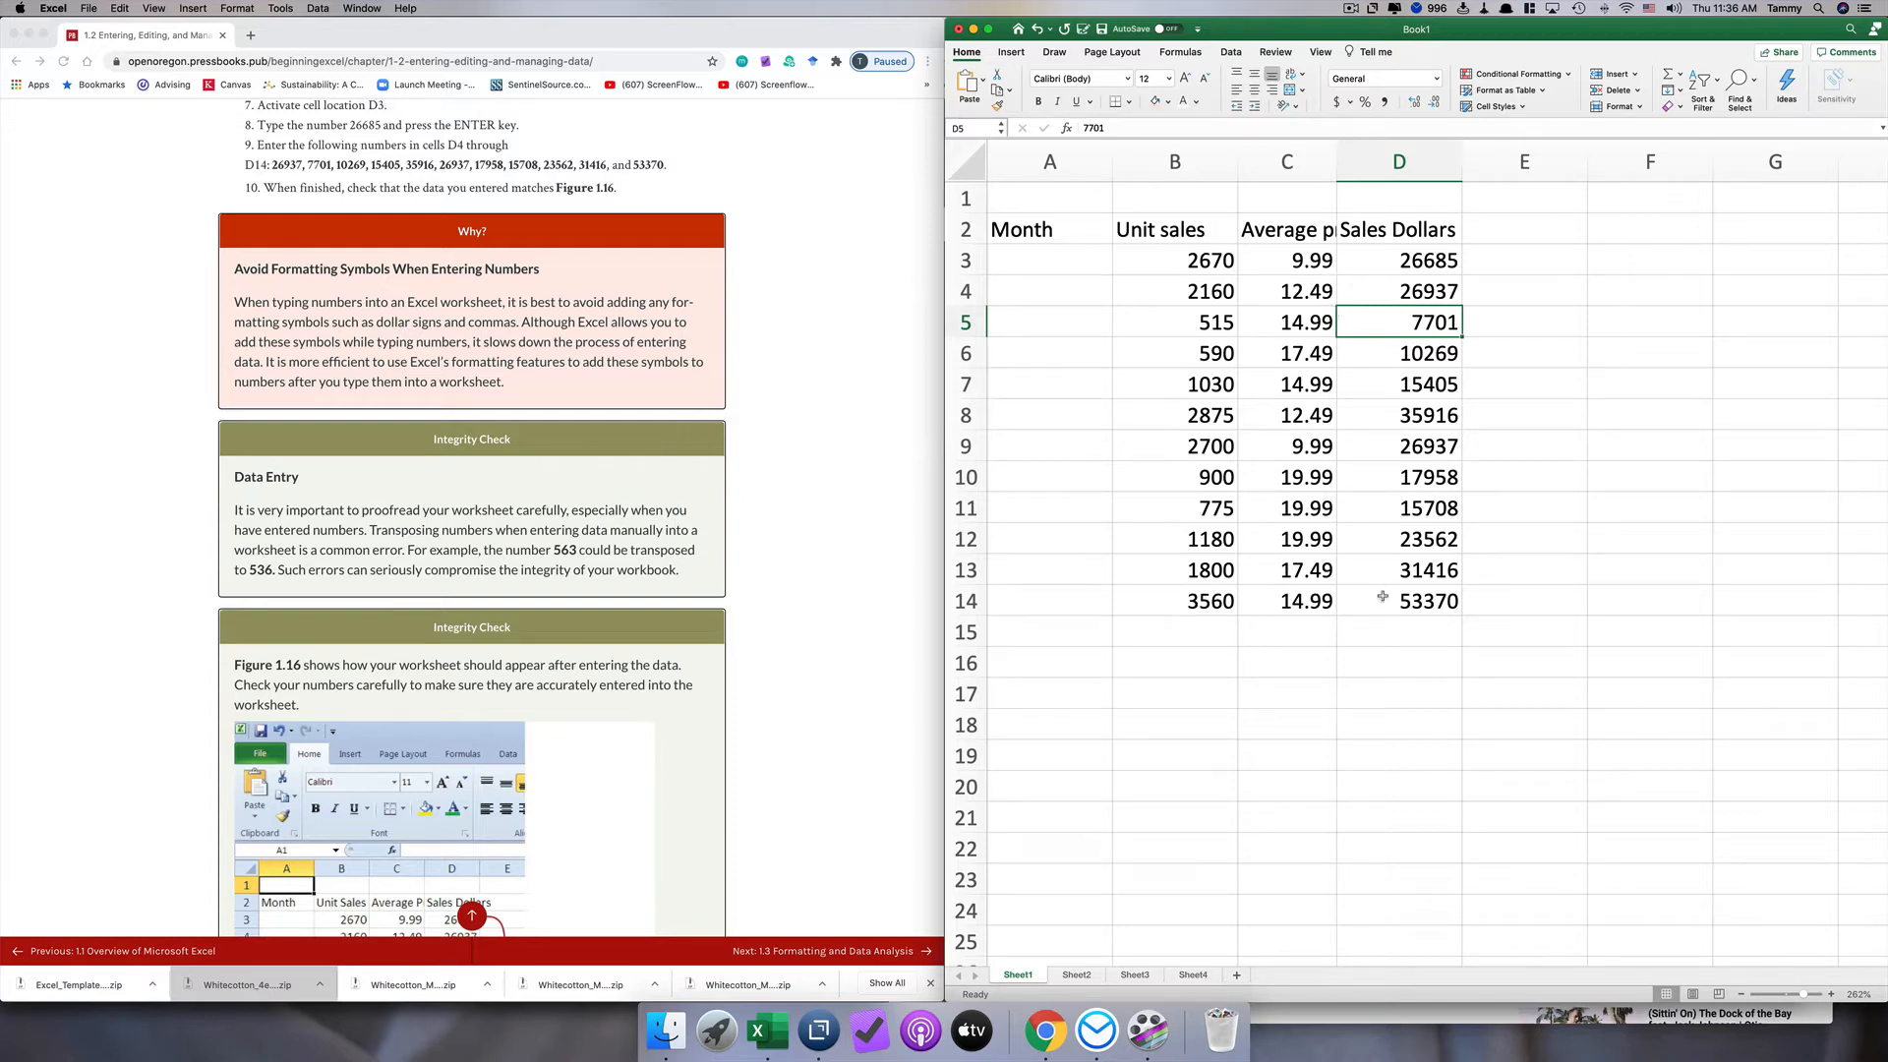
pyautogui.scroll(-5, 673, 550)
pyautogui.scroll(-8, 672, 551)
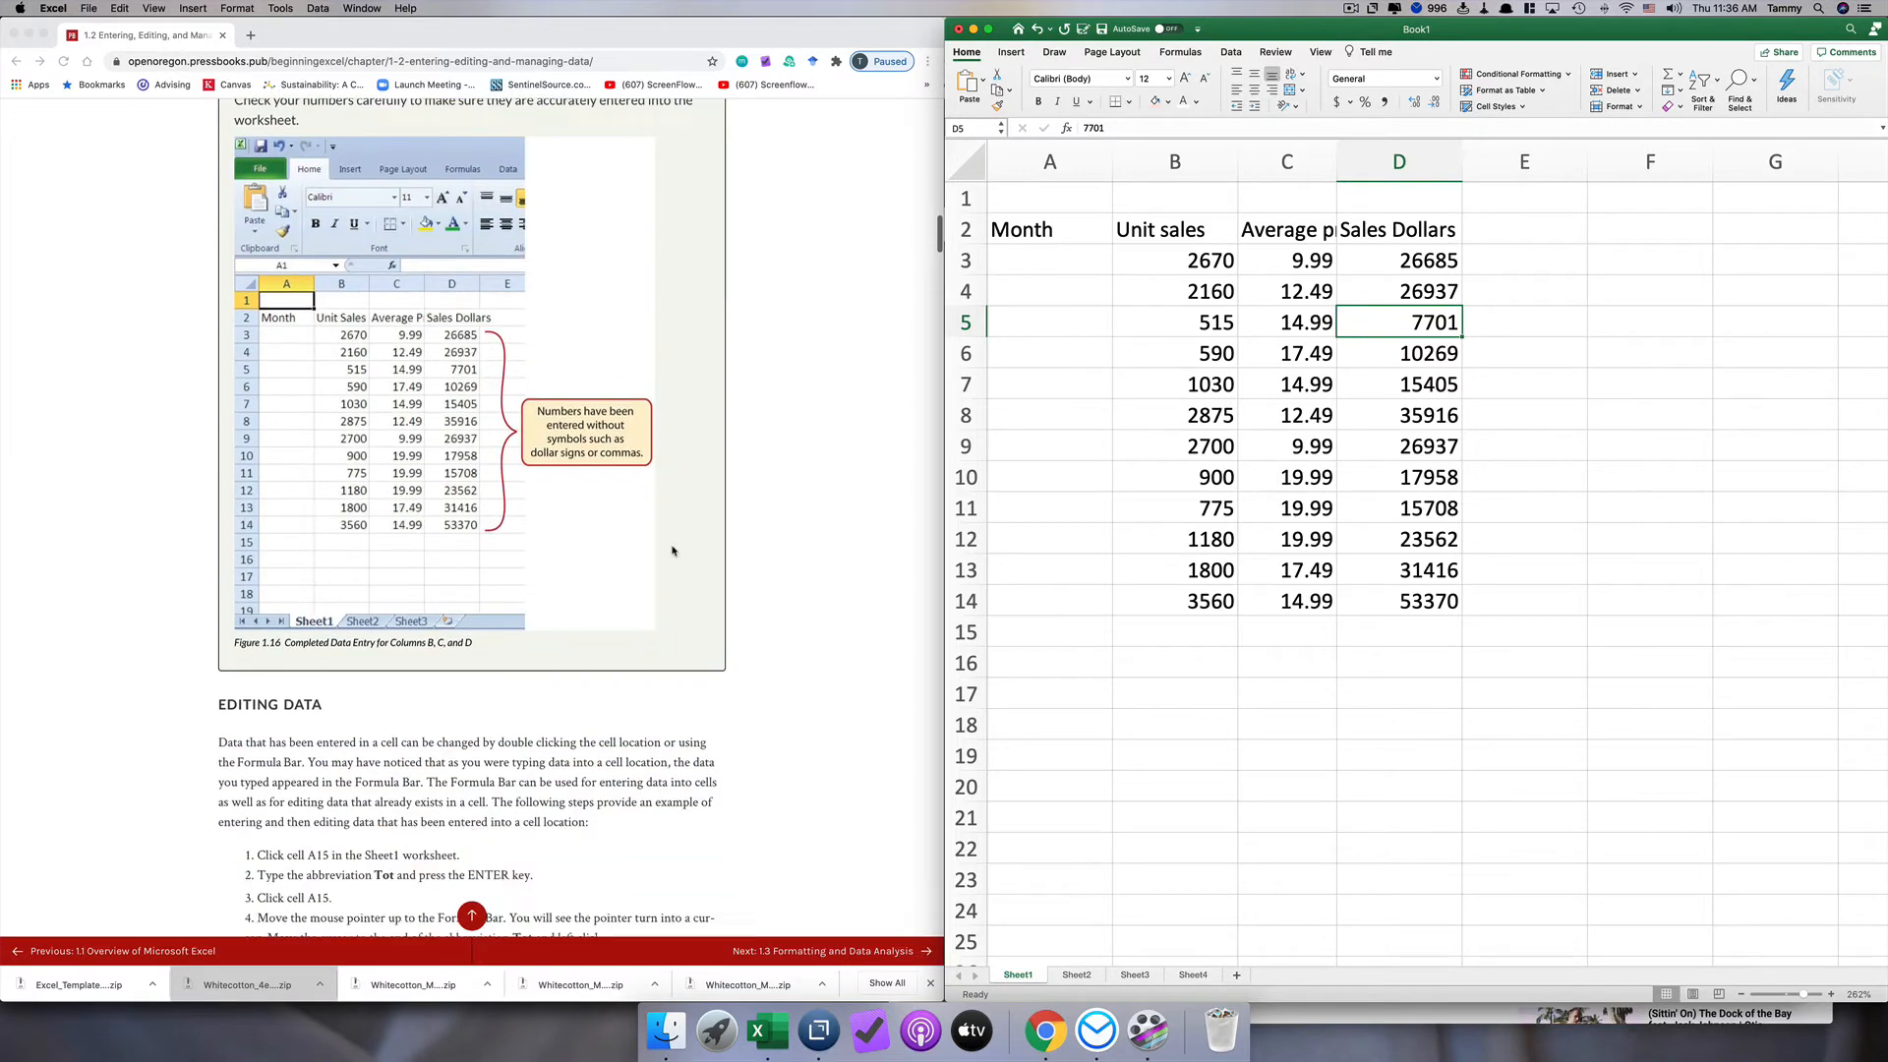
pyautogui.scroll(-1, 673, 551)
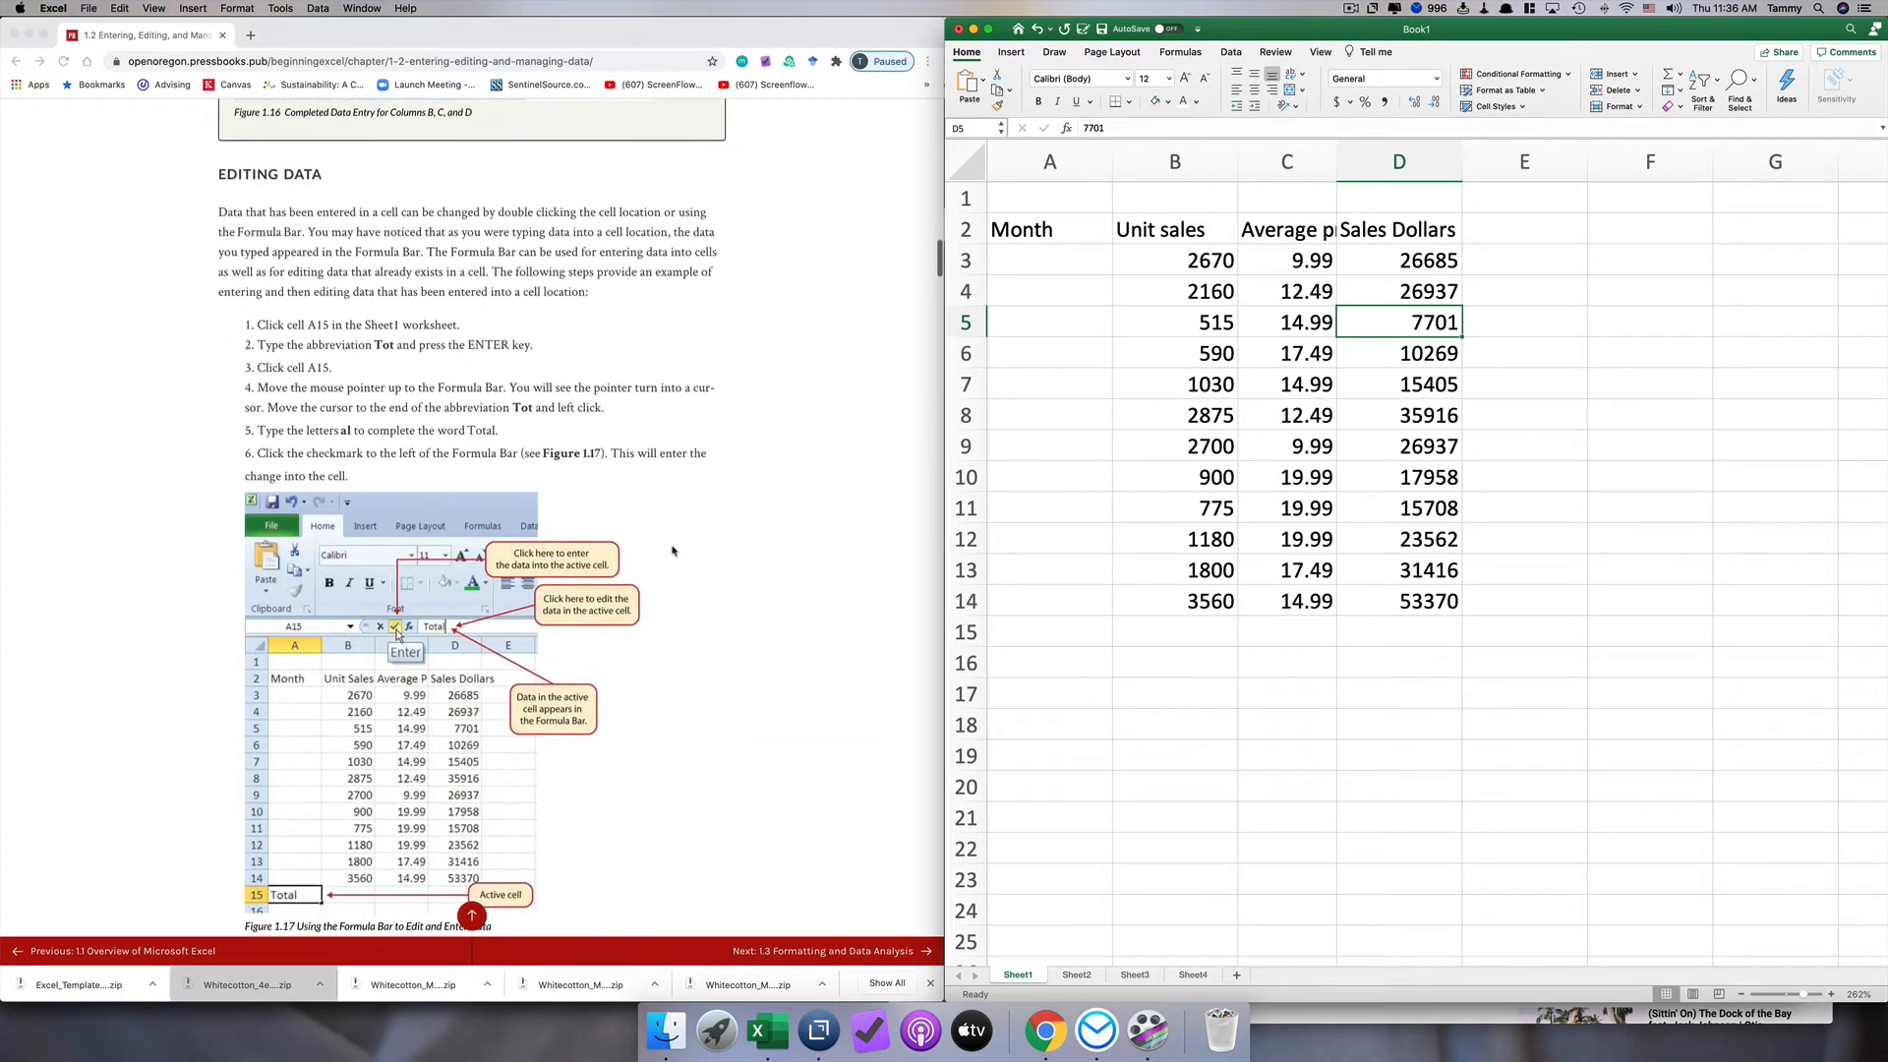
pyautogui.hscroll(1, 1027, 551)
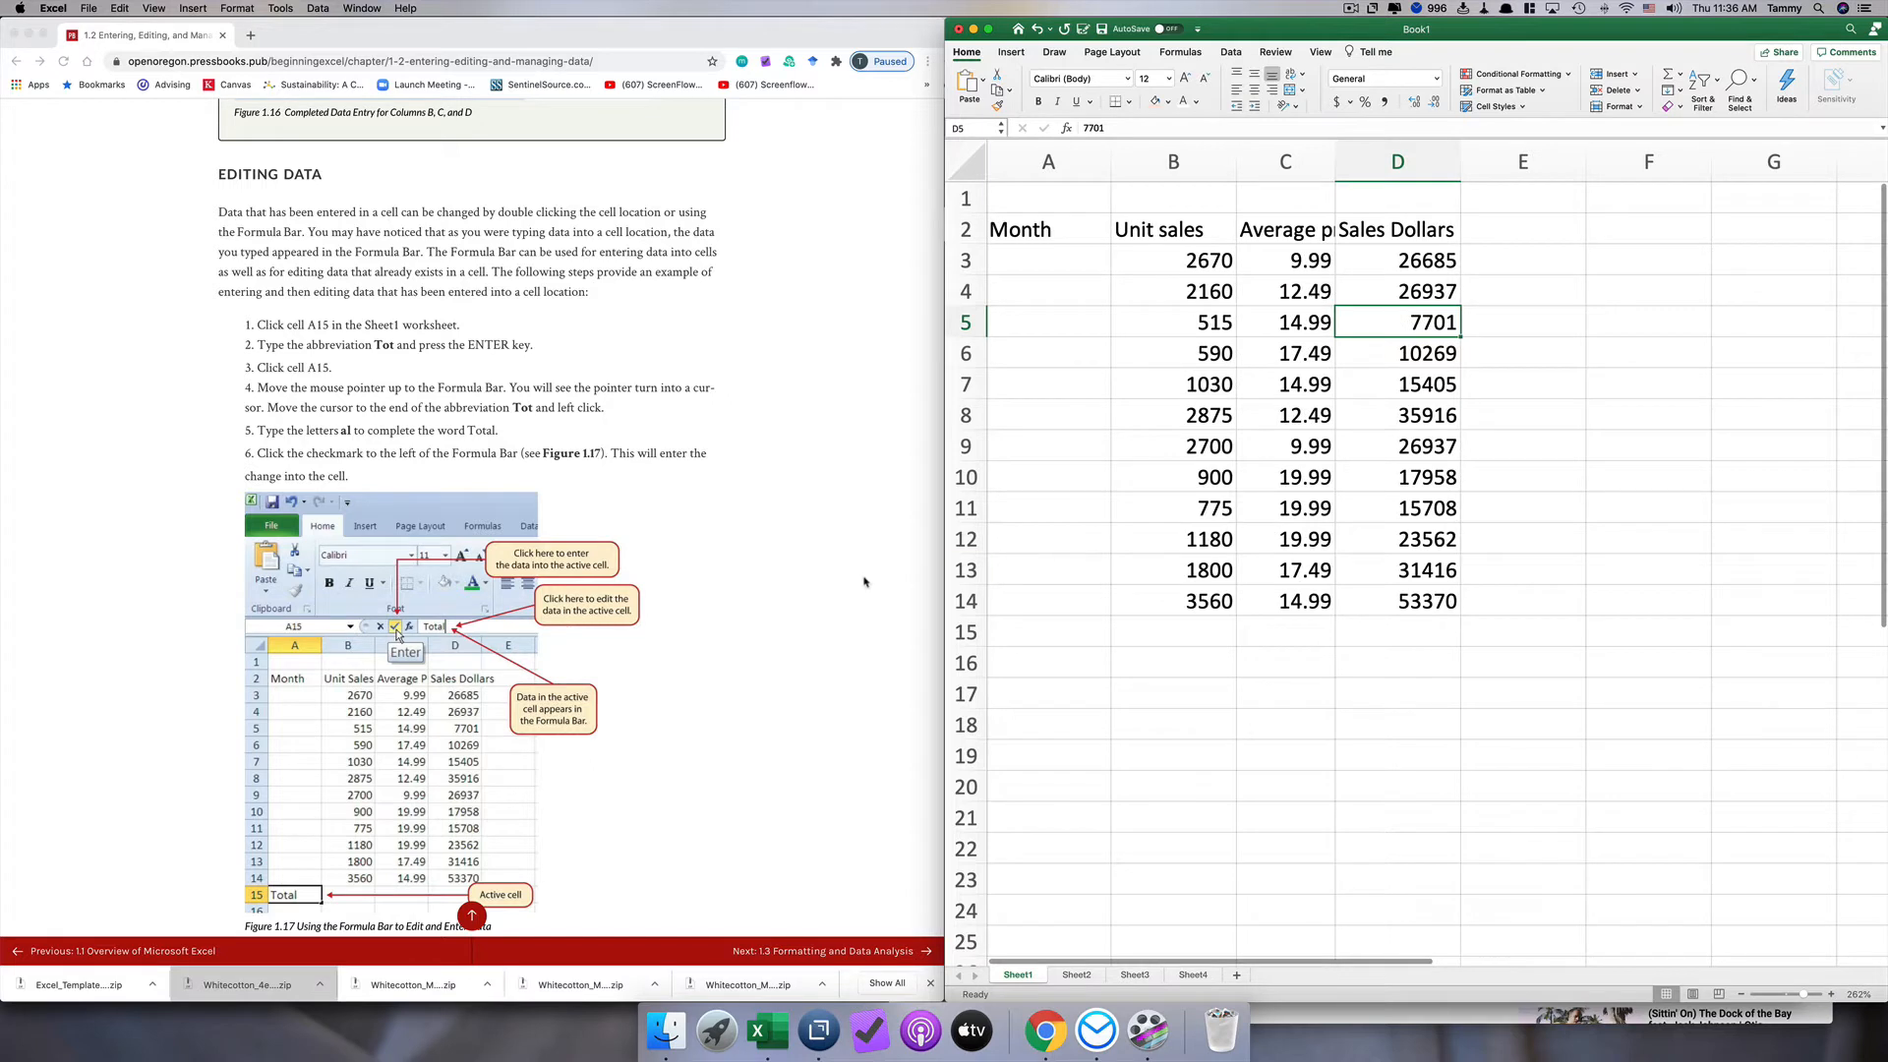
pyautogui.click(1070, 639)
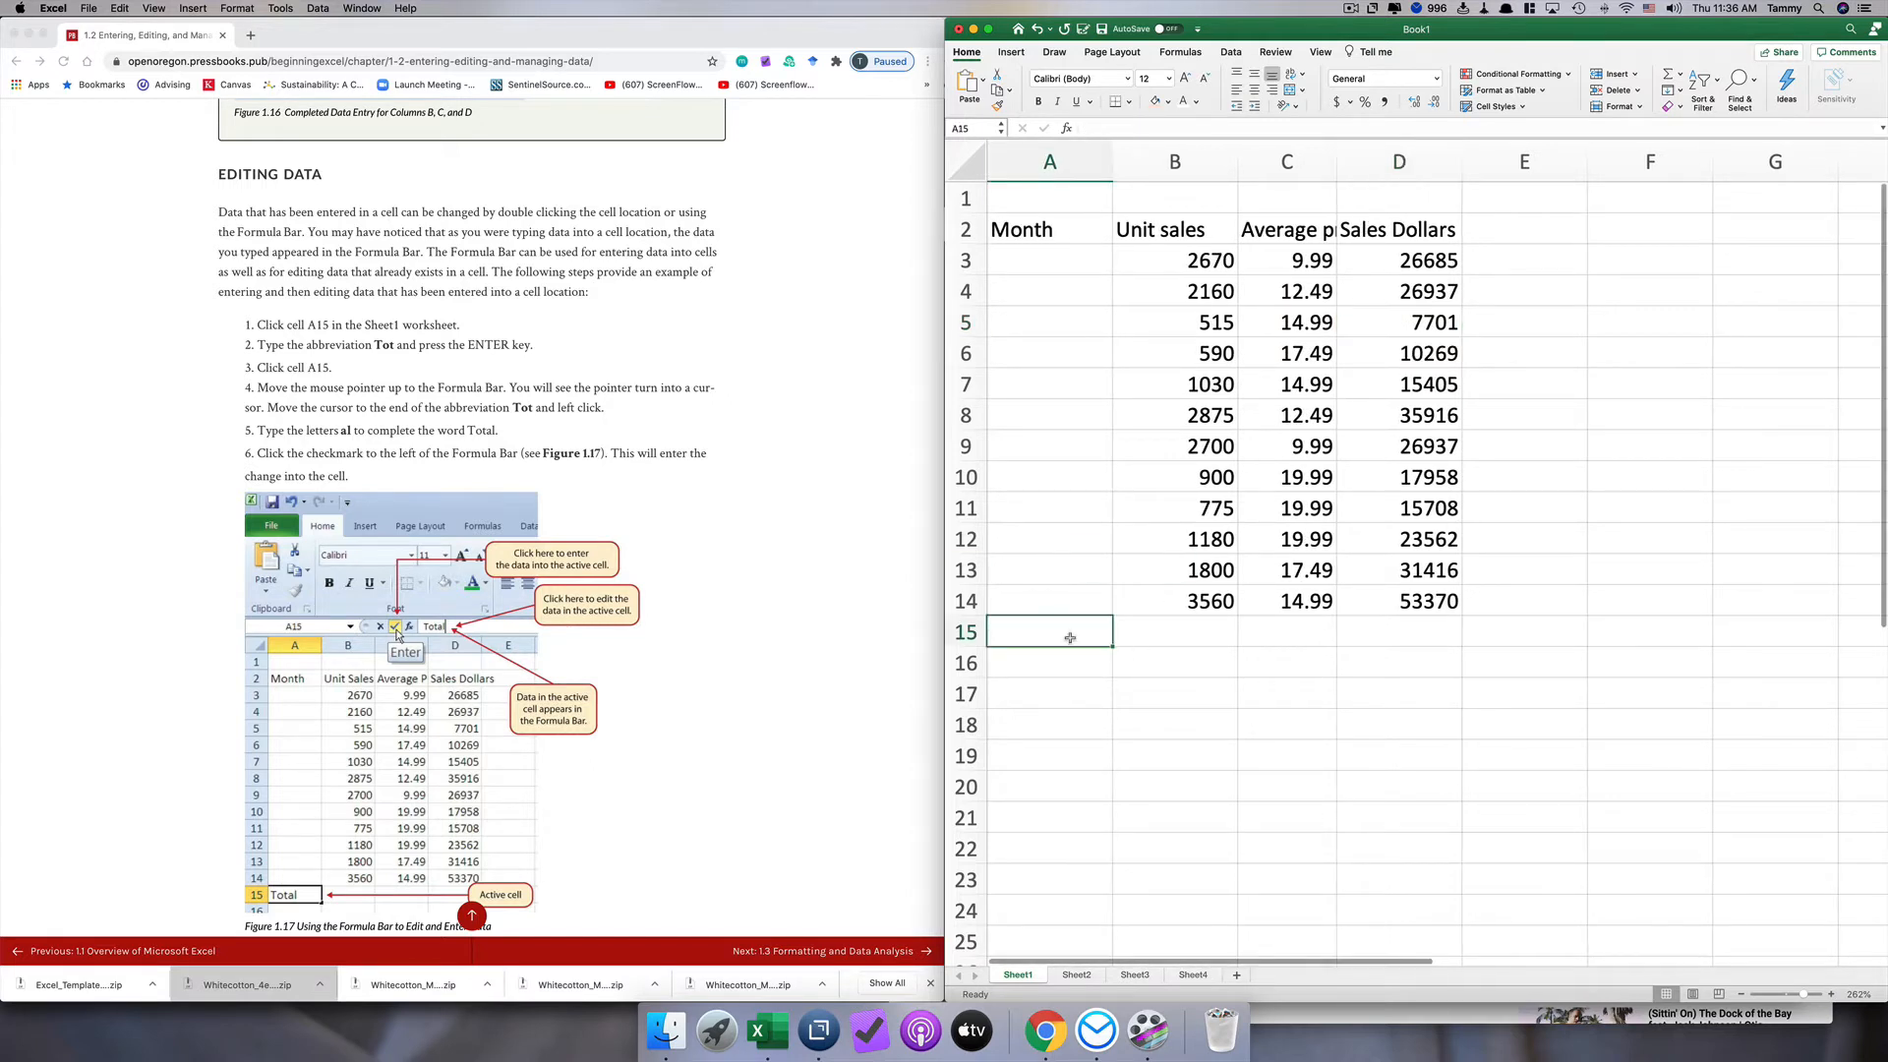
pyautogui.write('Tot')
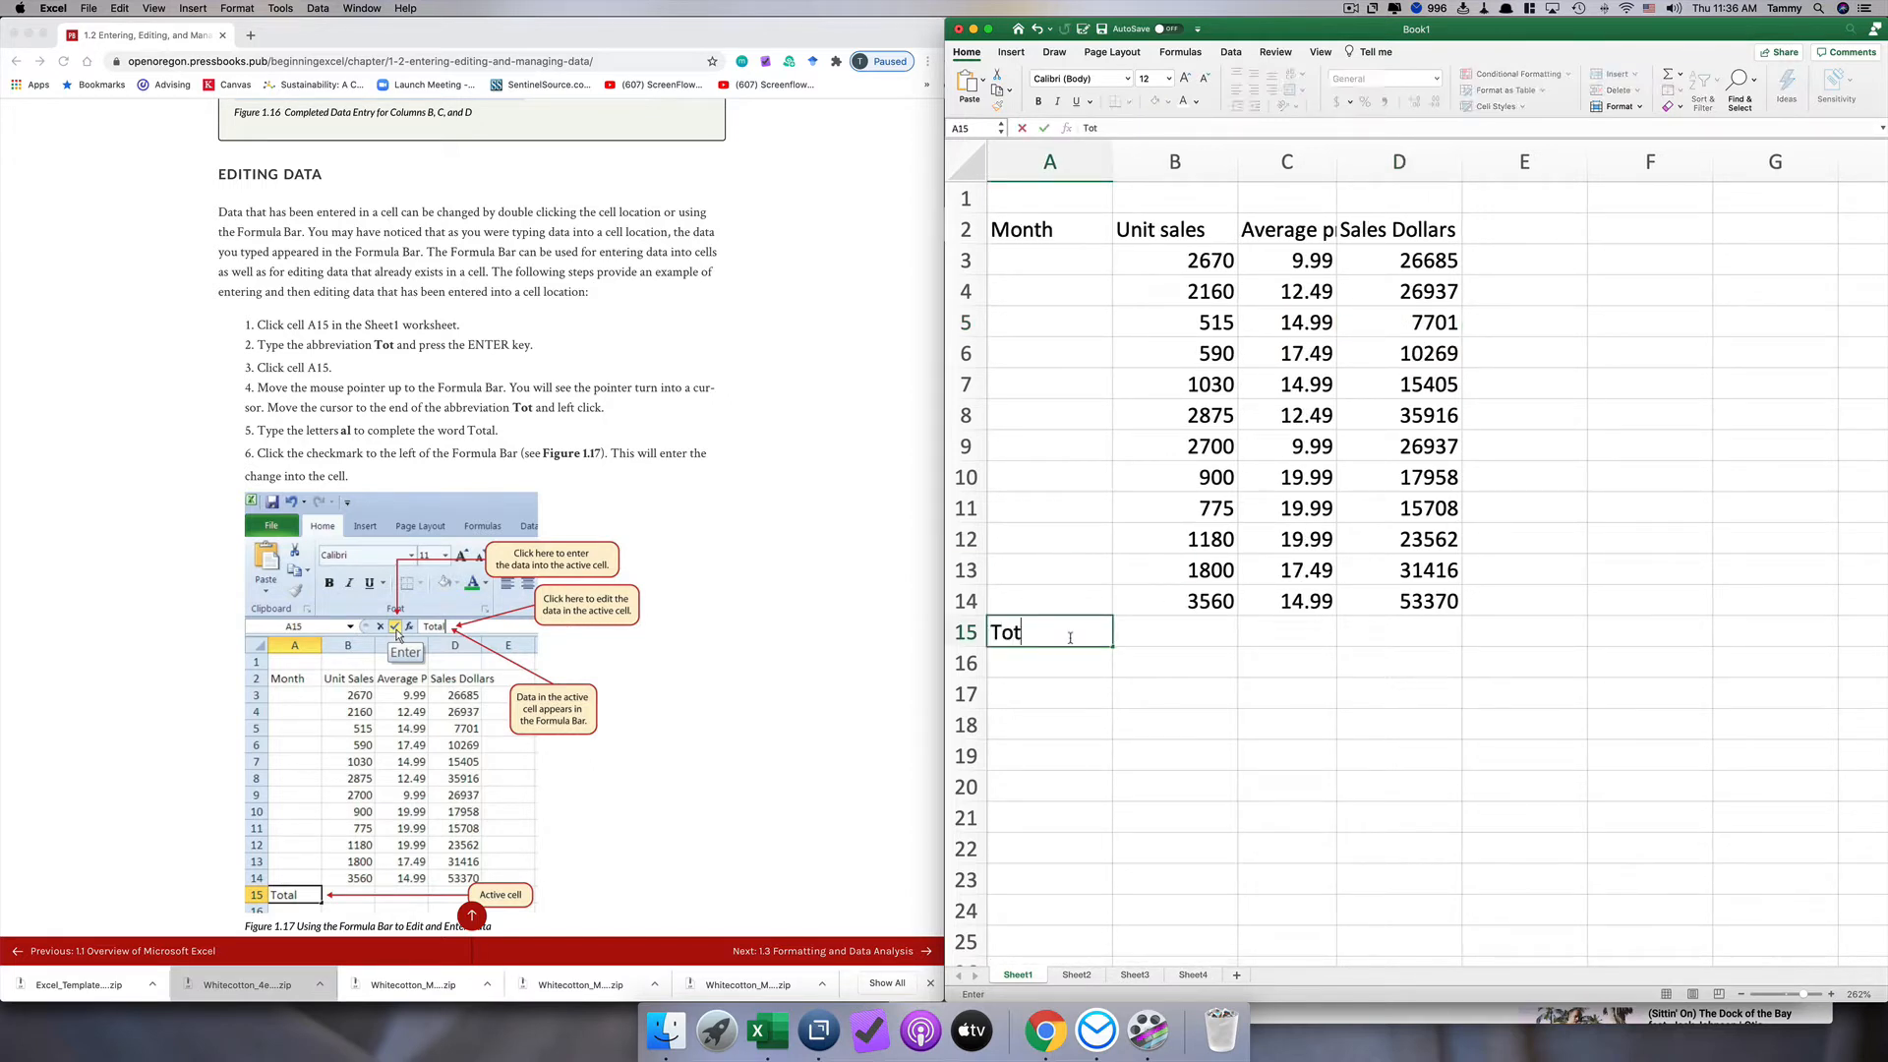
pyautogui.press('Return')
# Step: Complete the abbreviation in cell A15 to Total by editing directly in the cell, and undo that edit
pyautogui.click(1070, 639)
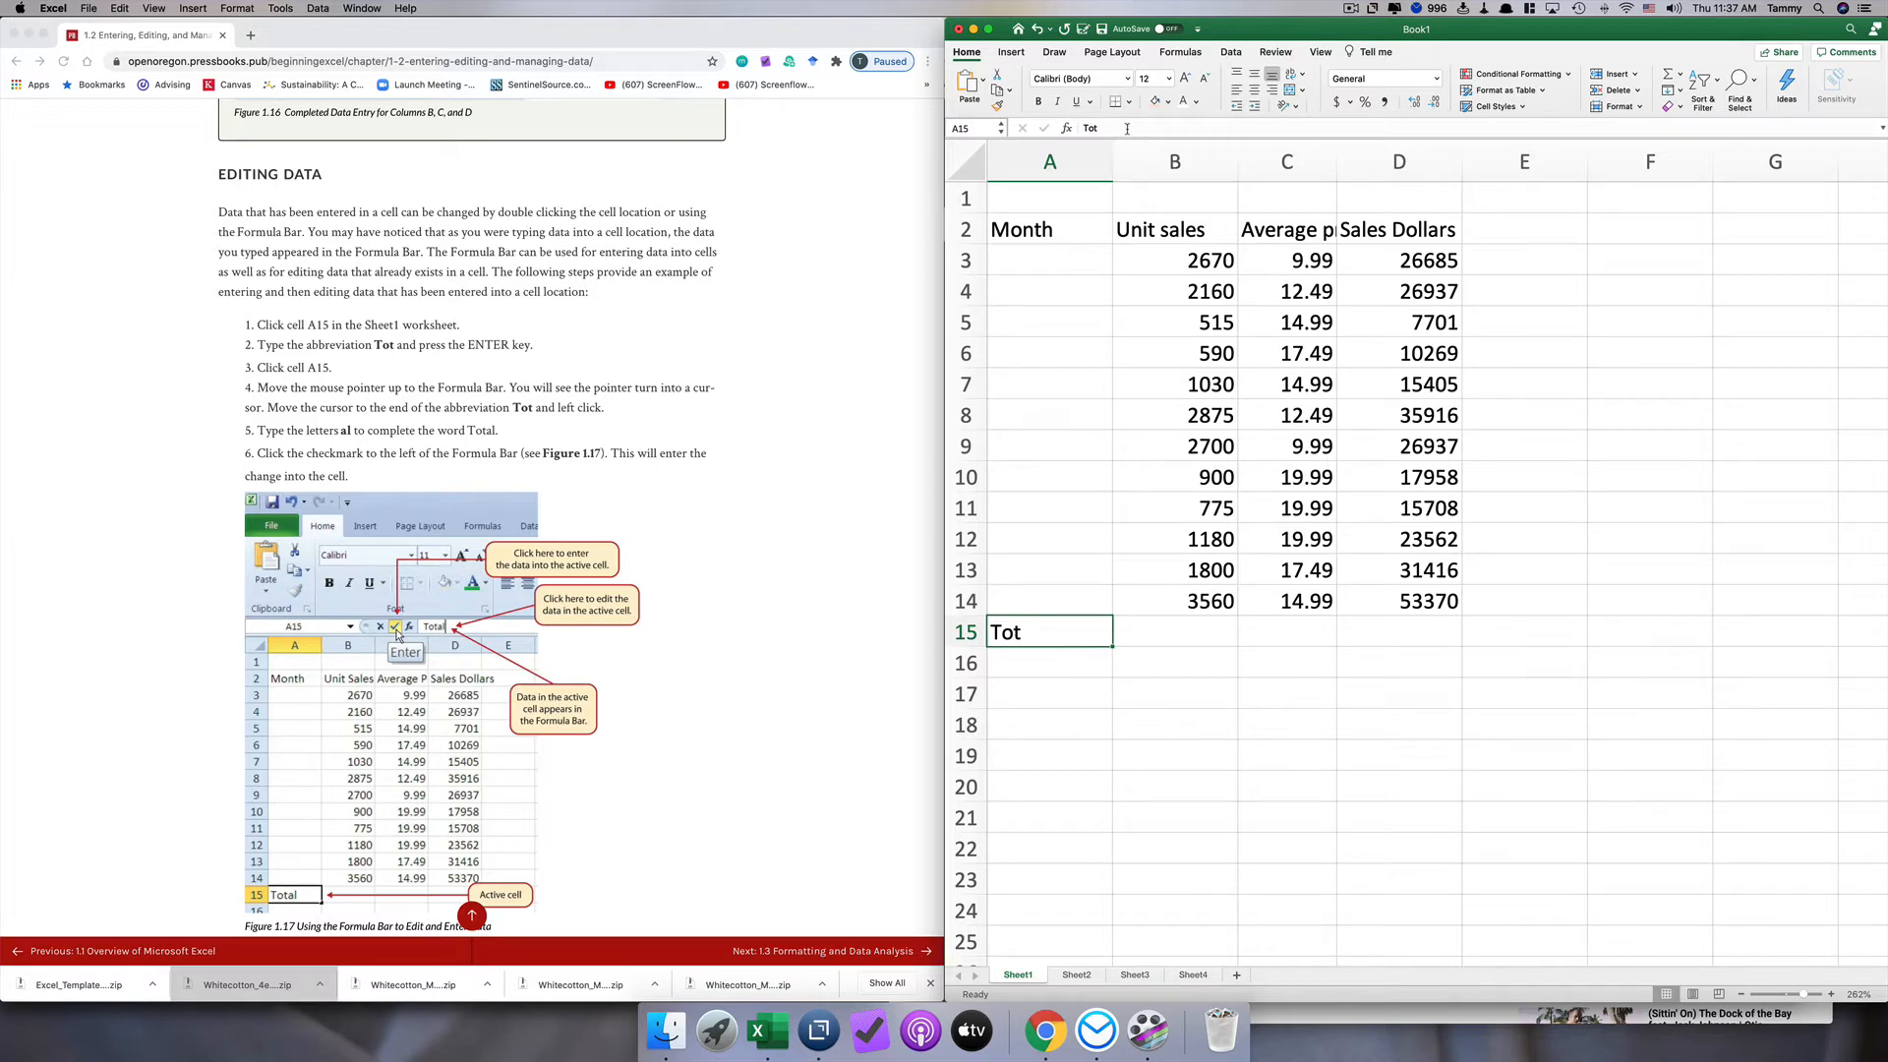
pyautogui.doubleClick(1033, 636)
pyautogui.write('ala')
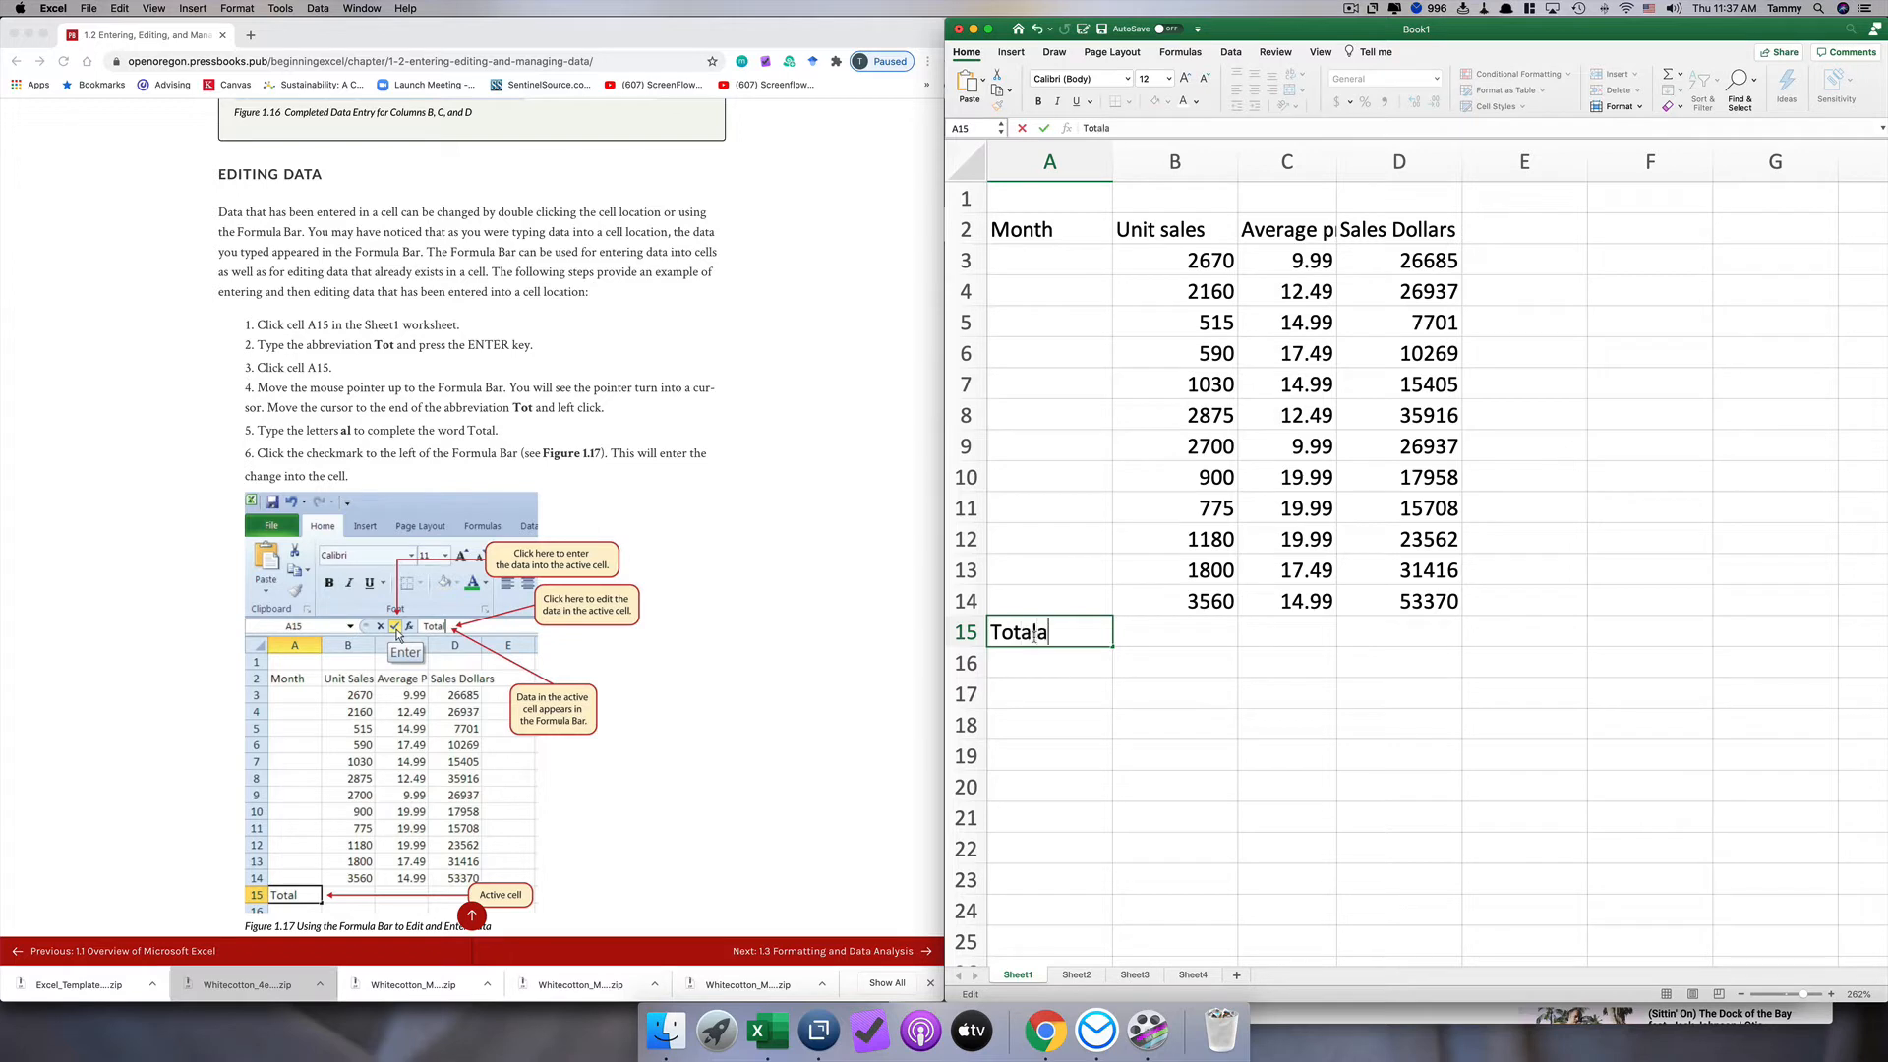
pyautogui.press('BackSpace')
pyautogui.press('Return')
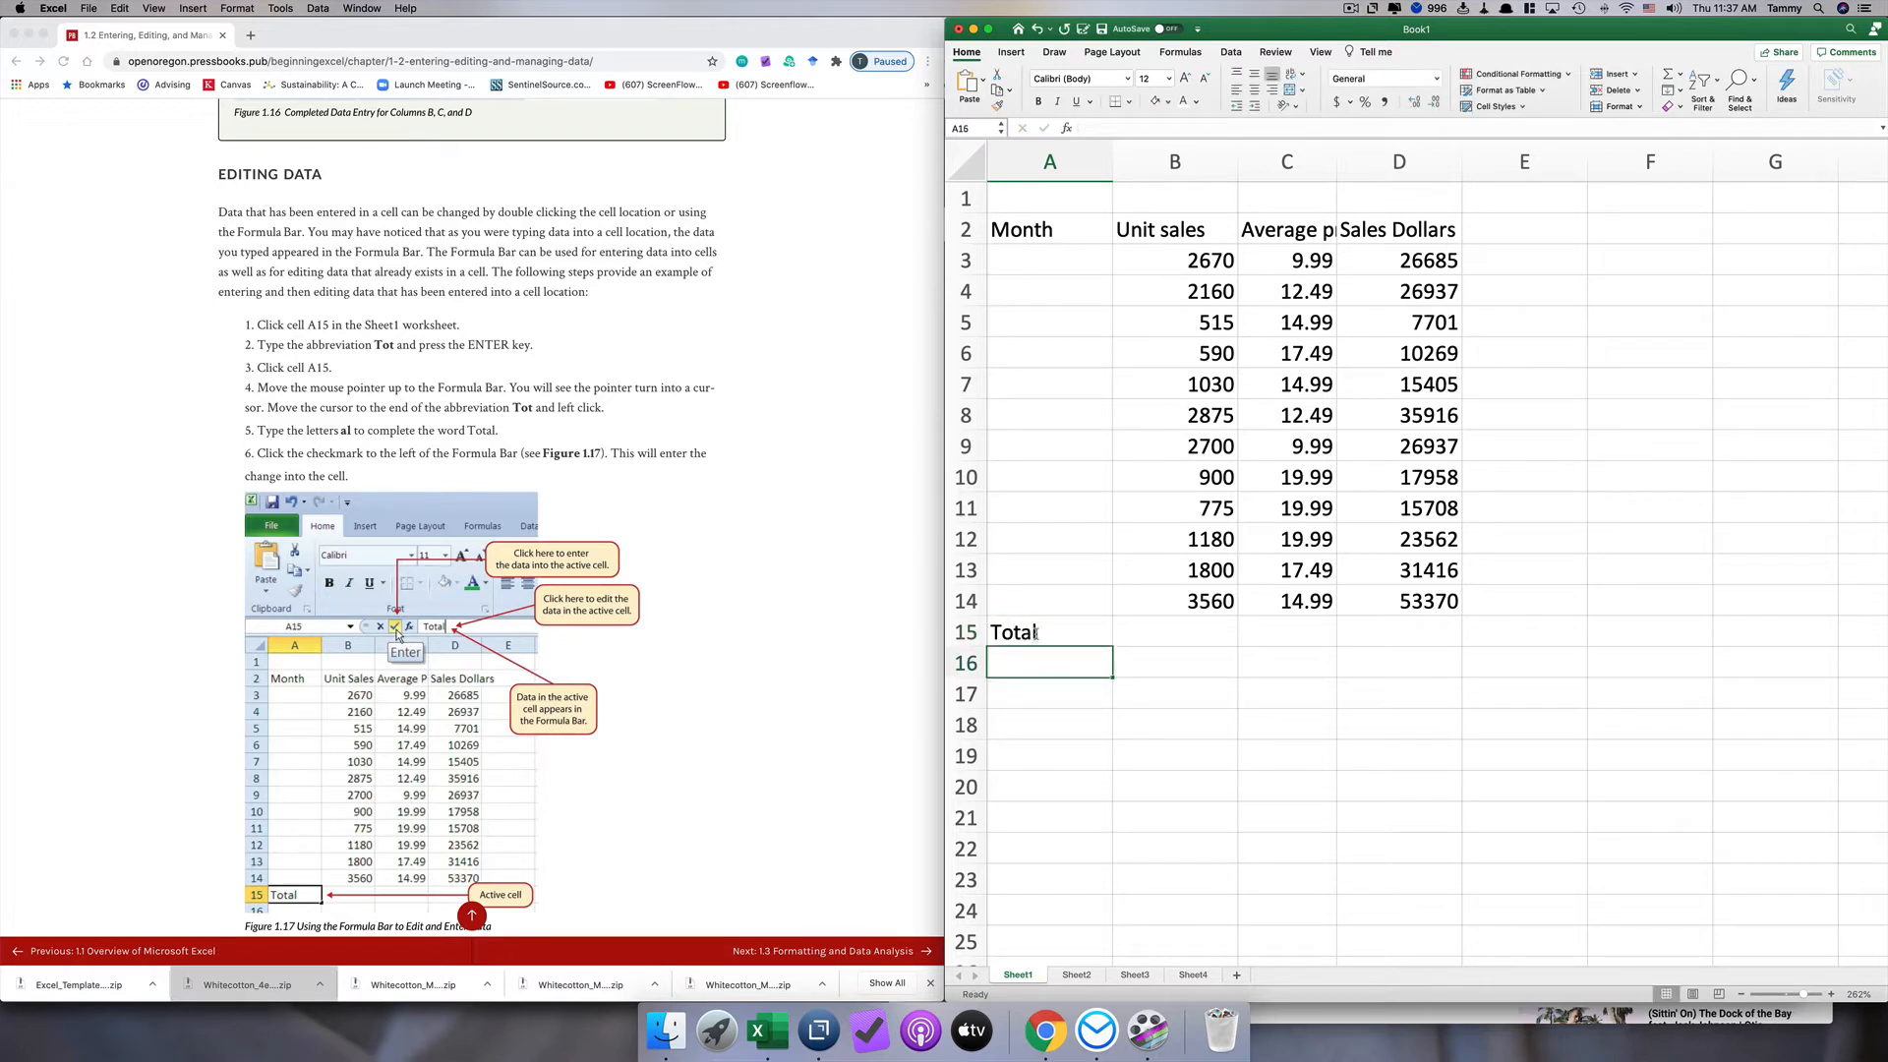
pyautogui.click(1039, 631)
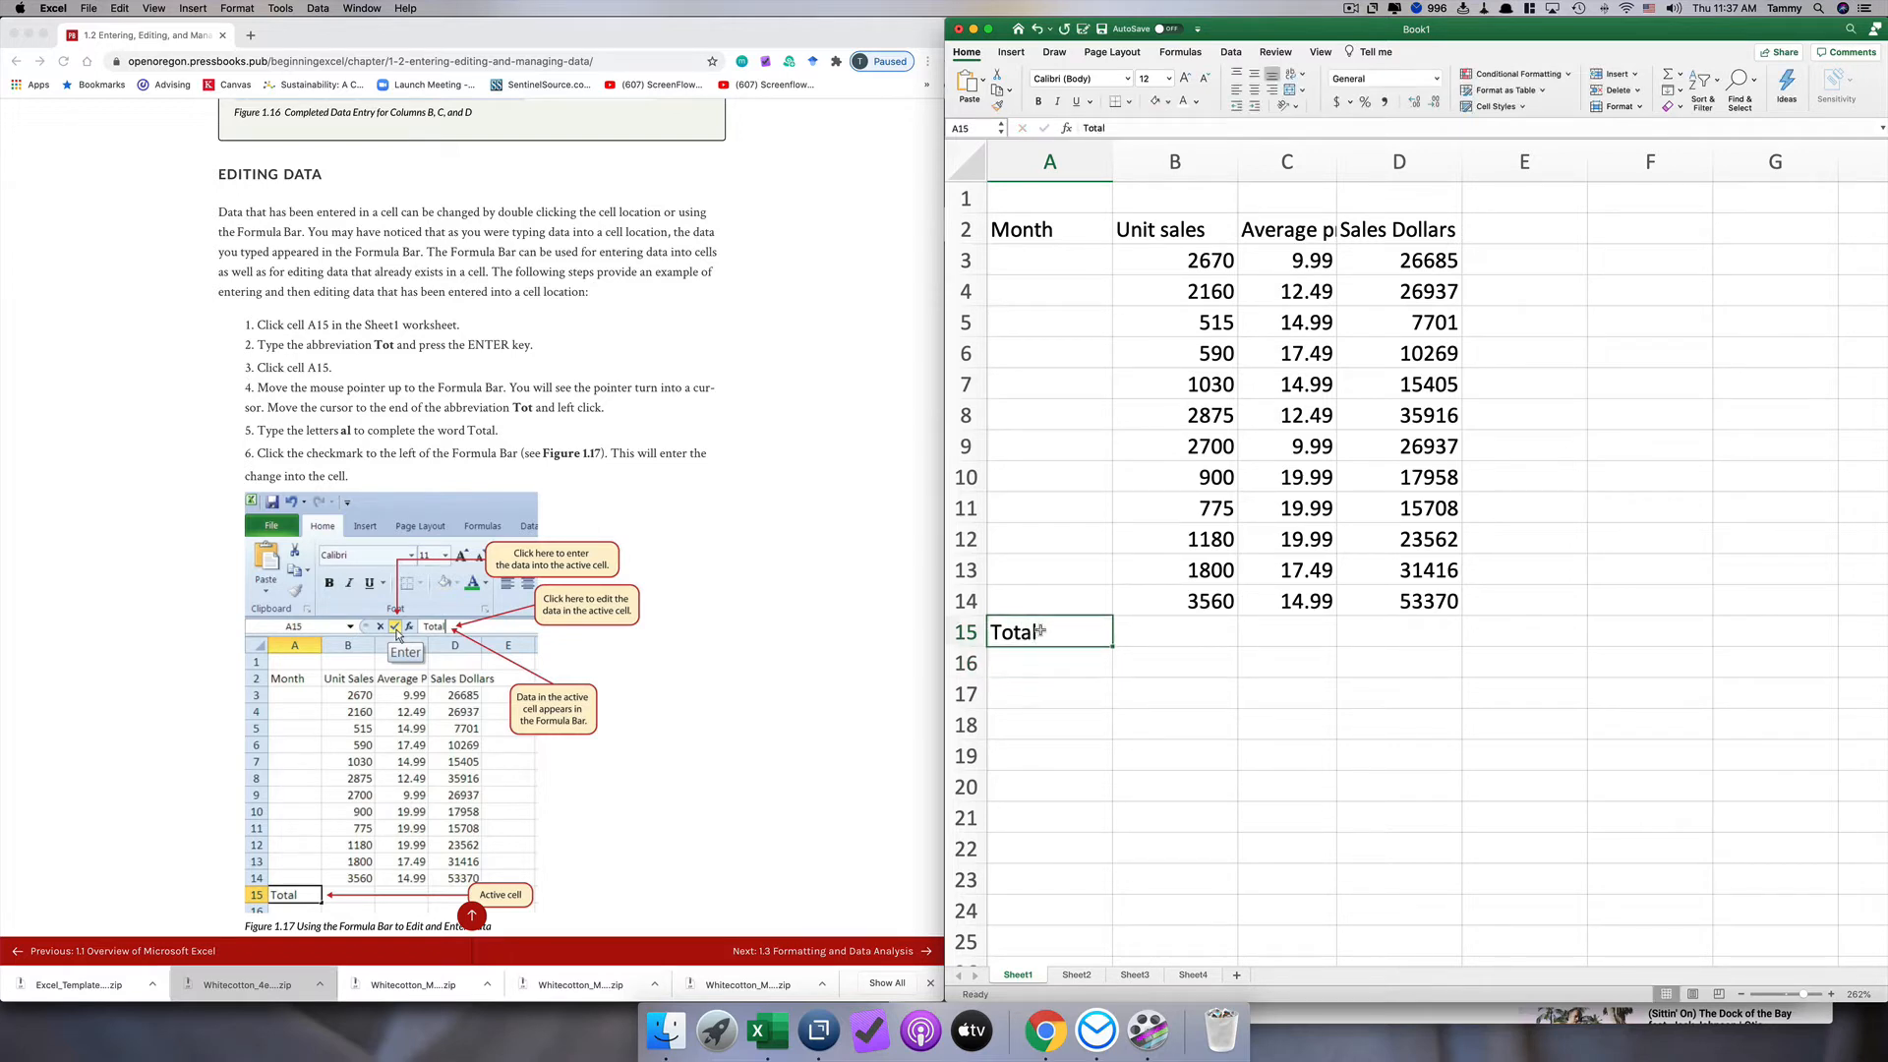
pyautogui.click(1036, 28)
# Step: Complete the entry in cell A15 to Total through the formula bar
pyautogui.click(1119, 127)
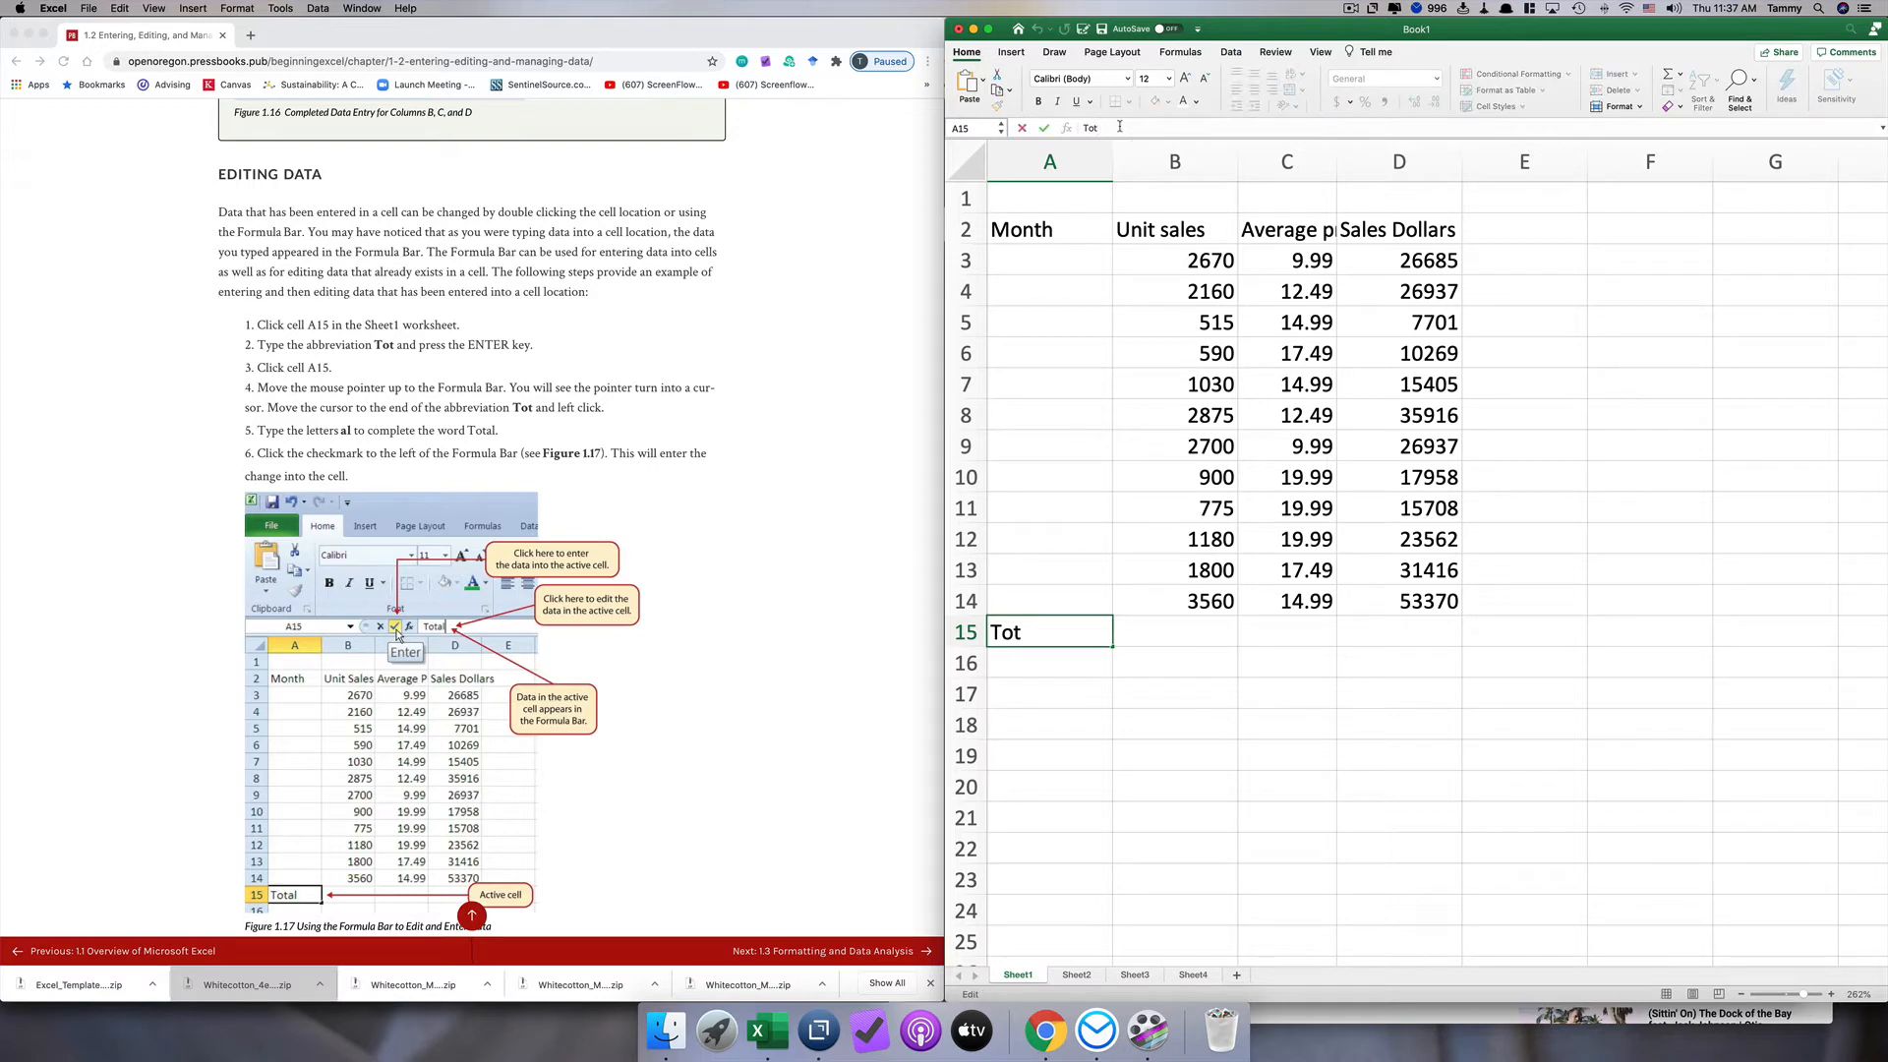
pyautogui.write('al')
pyautogui.click(1043, 129)
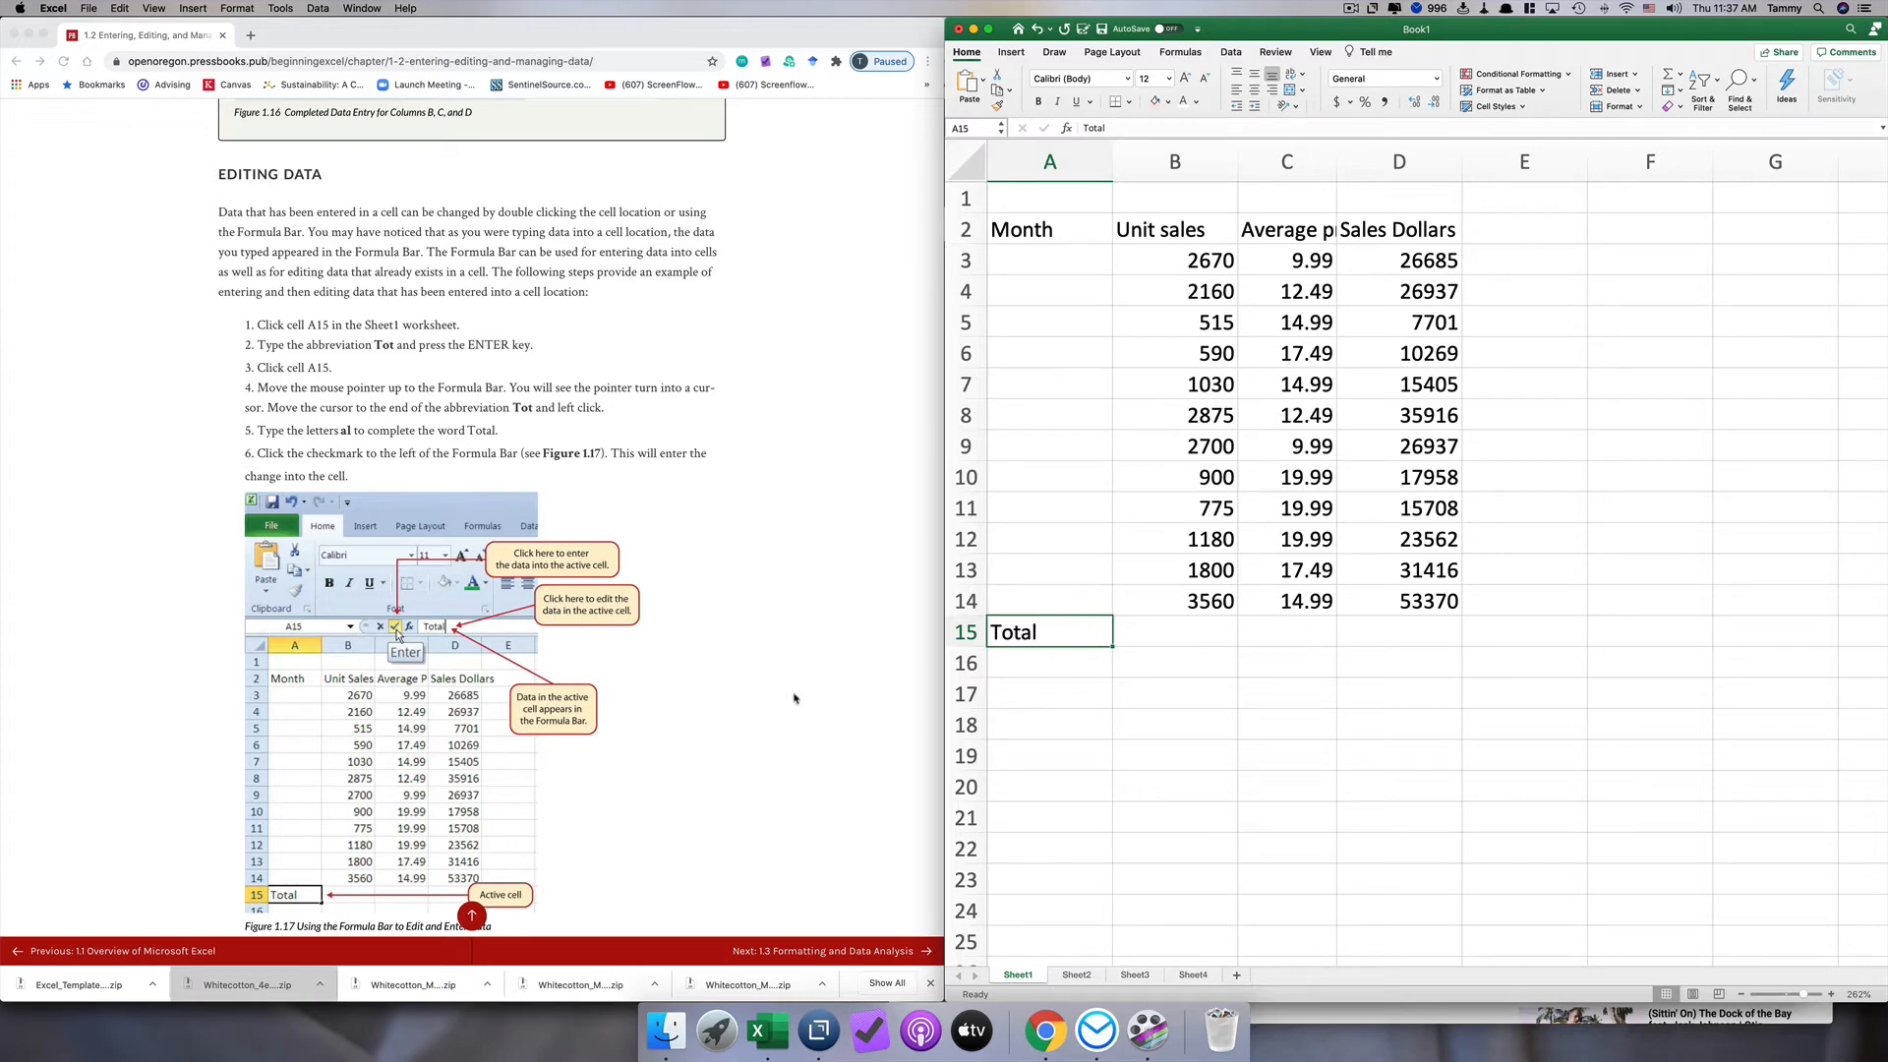
# Step: Enter January in cell A3 as the first month under the Month heading
pyautogui.scroll(-10, 804, 693)
pyautogui.scroll(-5, 804, 694)
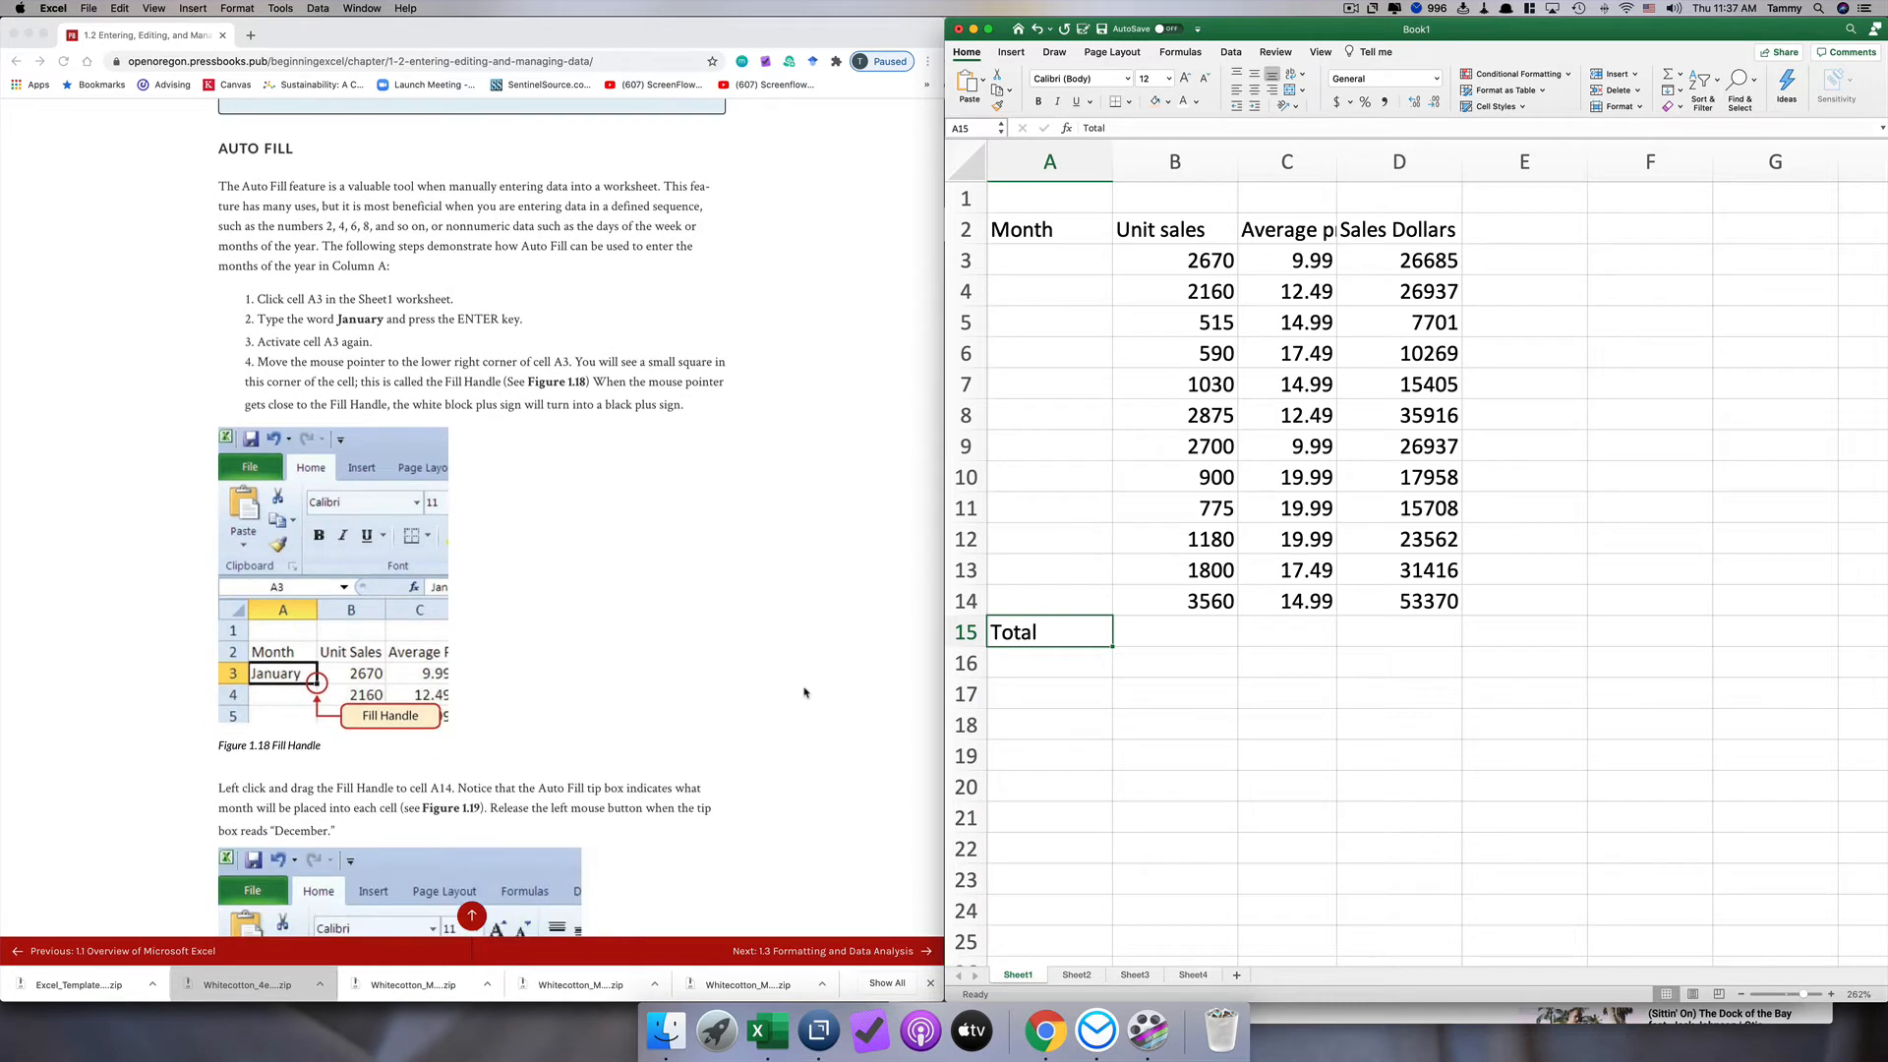
pyautogui.click(1063, 263)
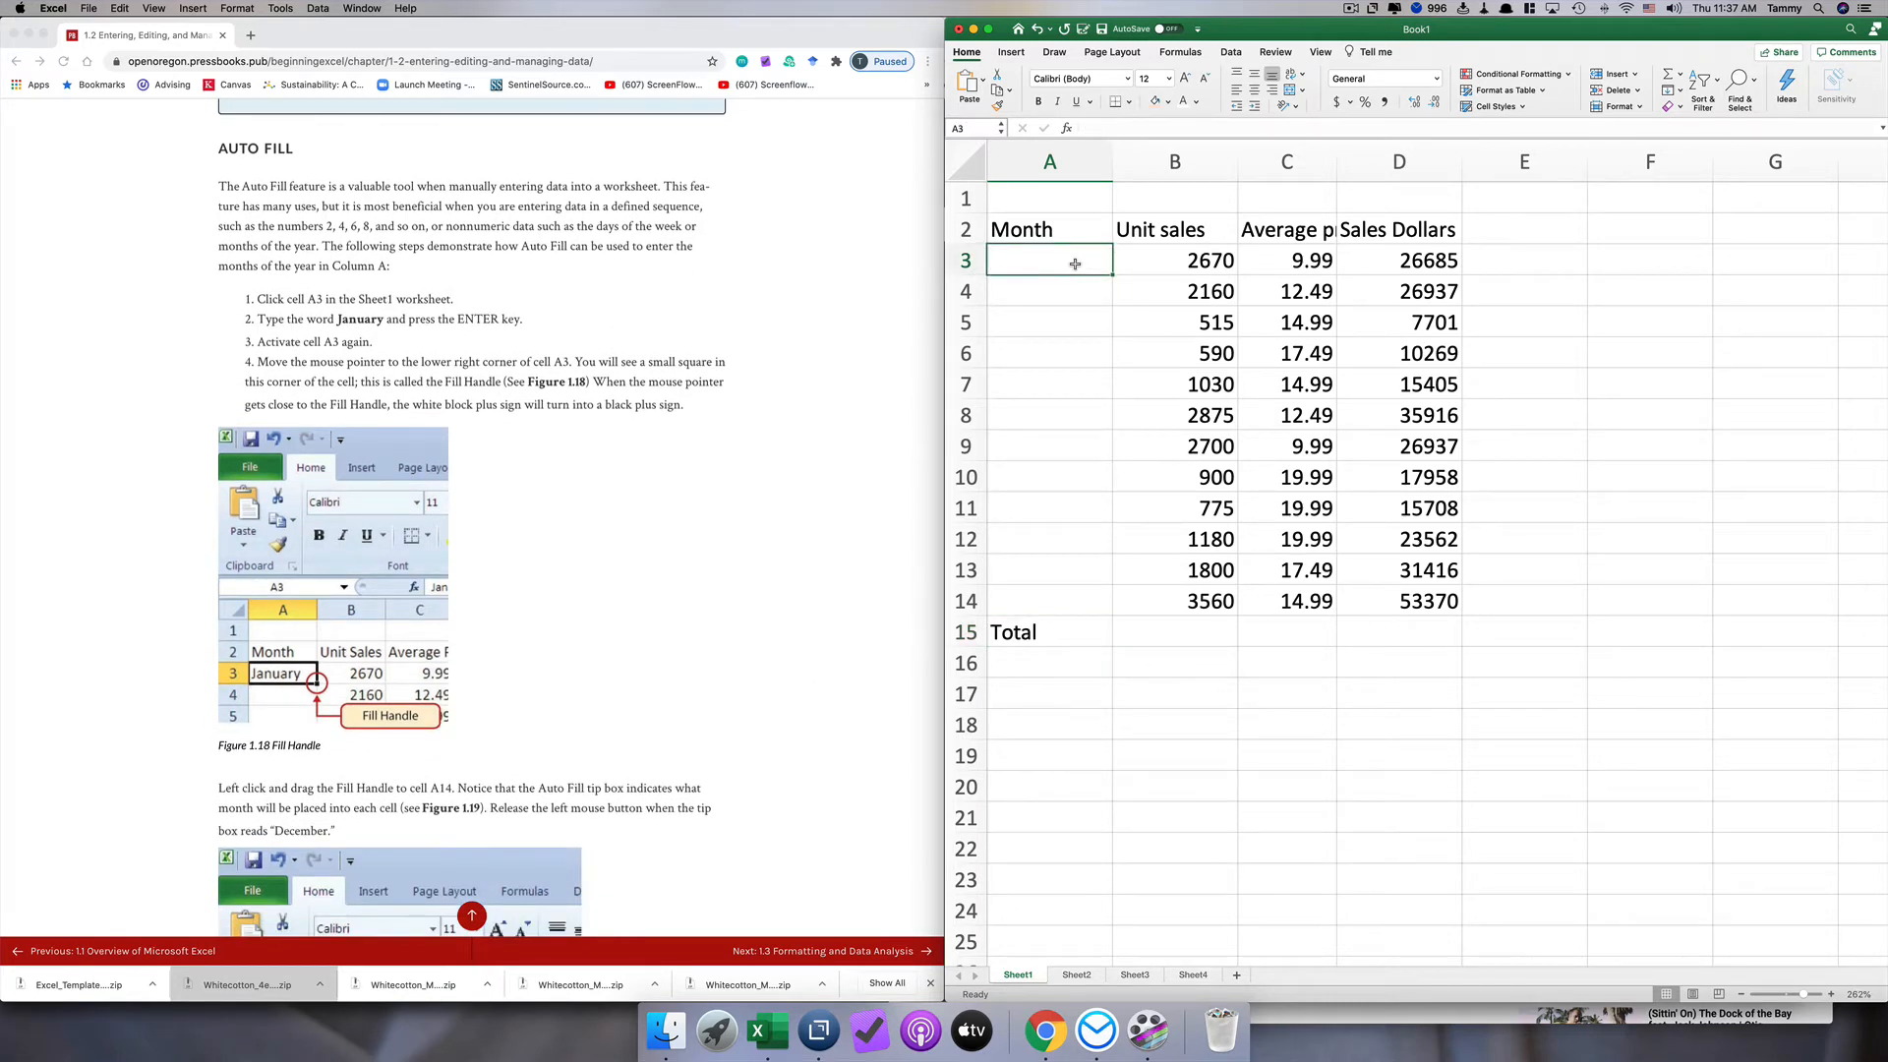
pyautogui.write('January')
pyautogui.press('Return')
# Step: Auto Fill the months from January in cell A3 down to December in cell A14
pyautogui.click(1075, 263)
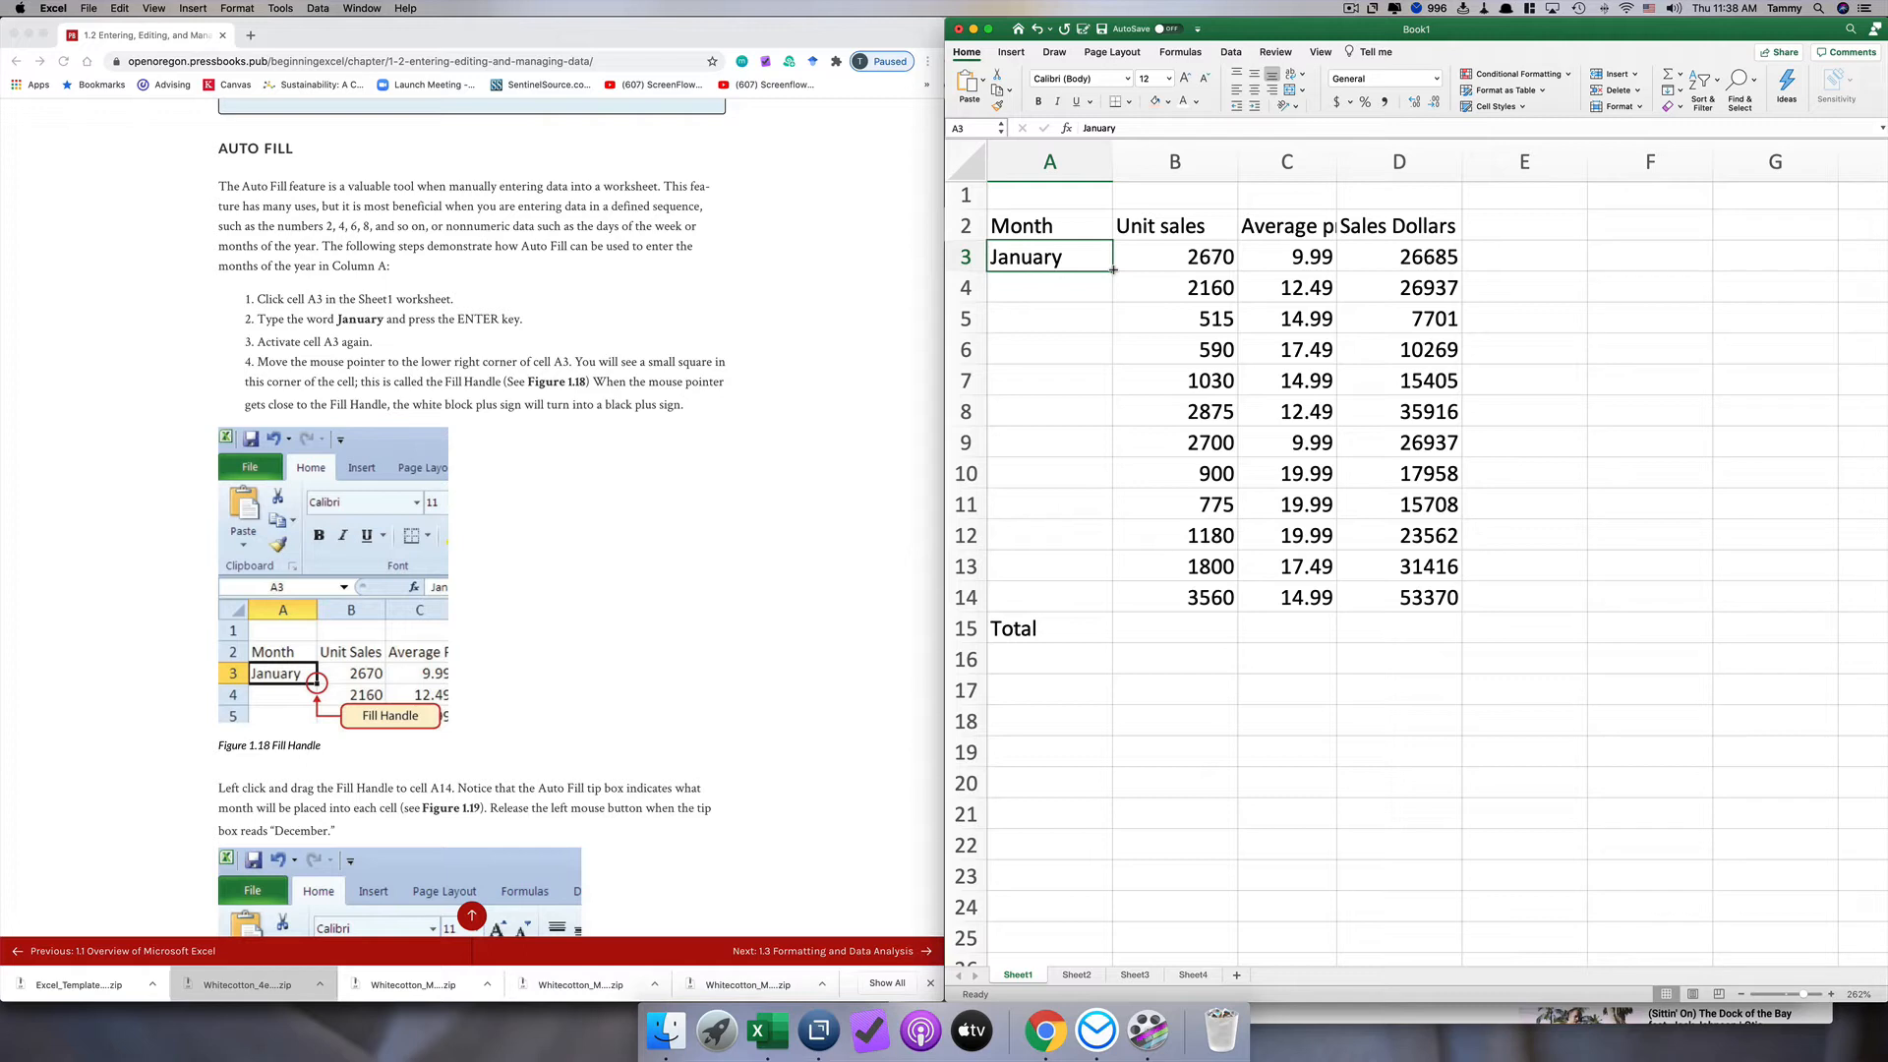
pyautogui.moveTo(1113, 269); pyautogui.dragTo(1112, 597)
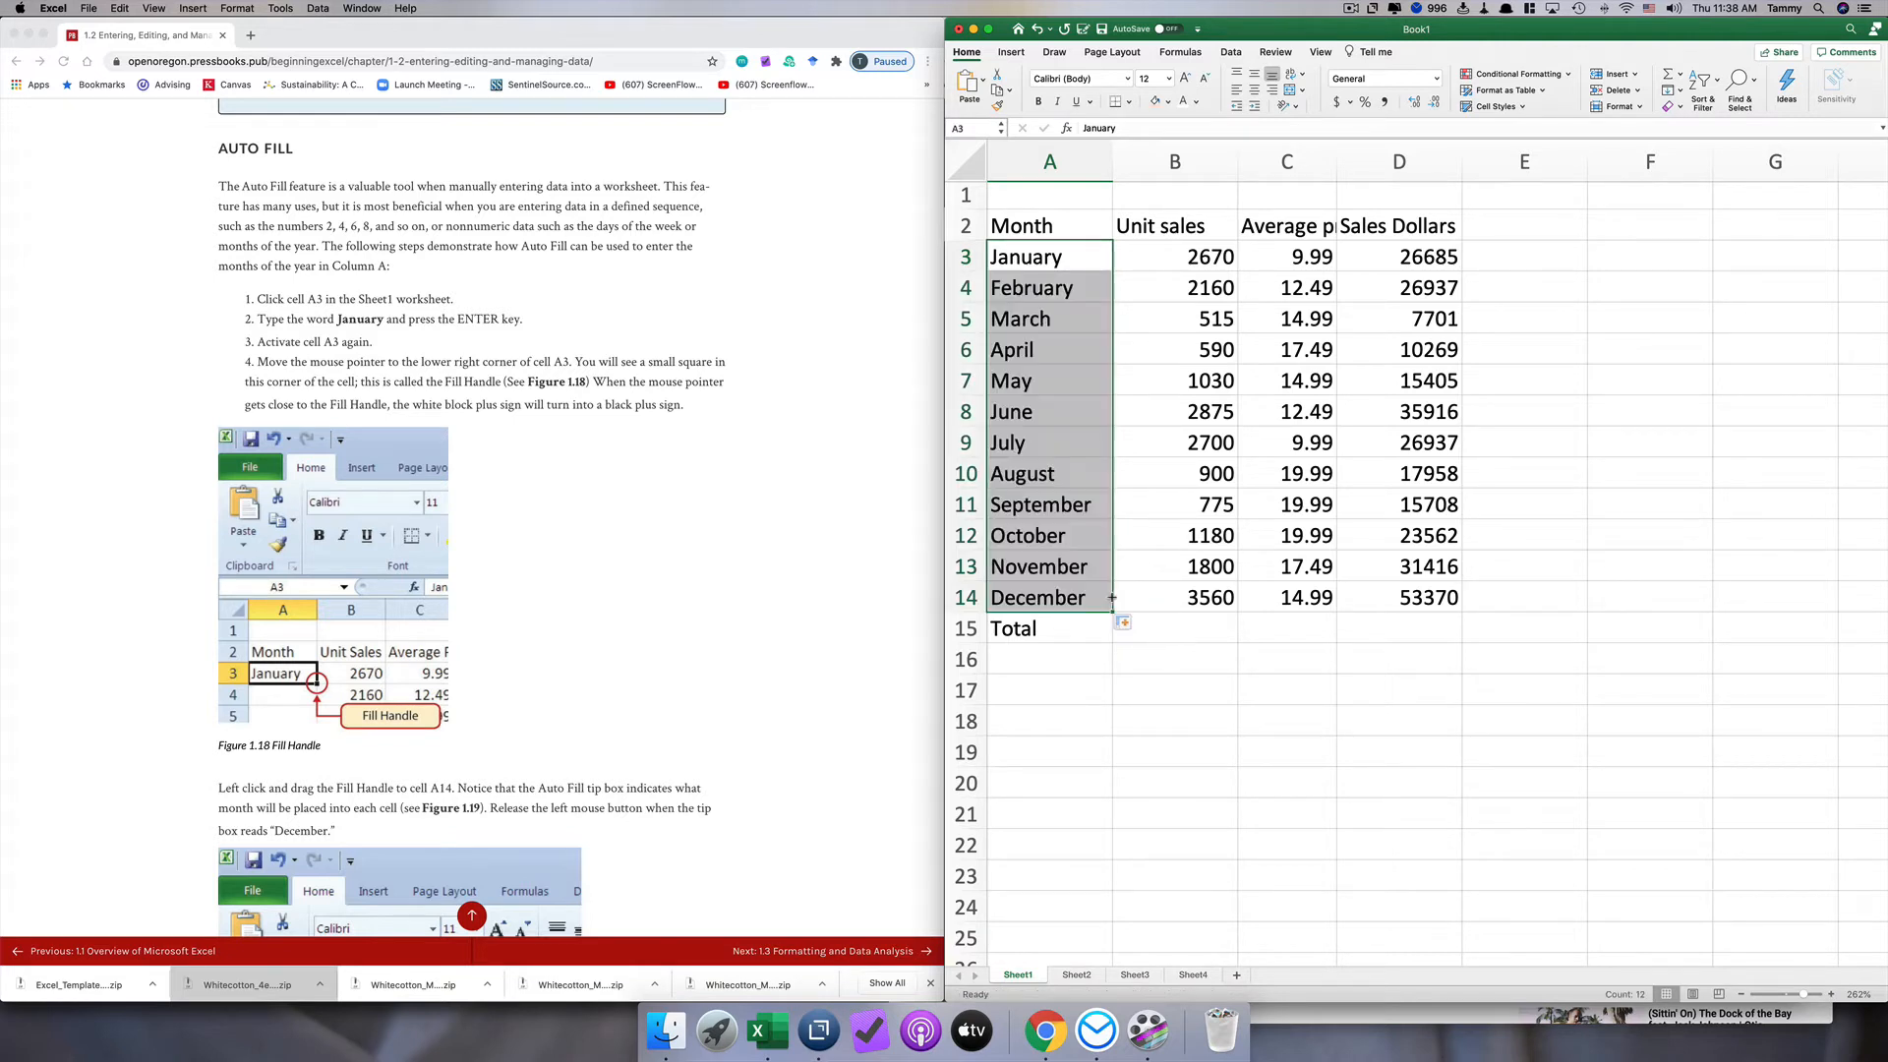
pyautogui.click(1028, 287)
pyautogui.click(1041, 257)
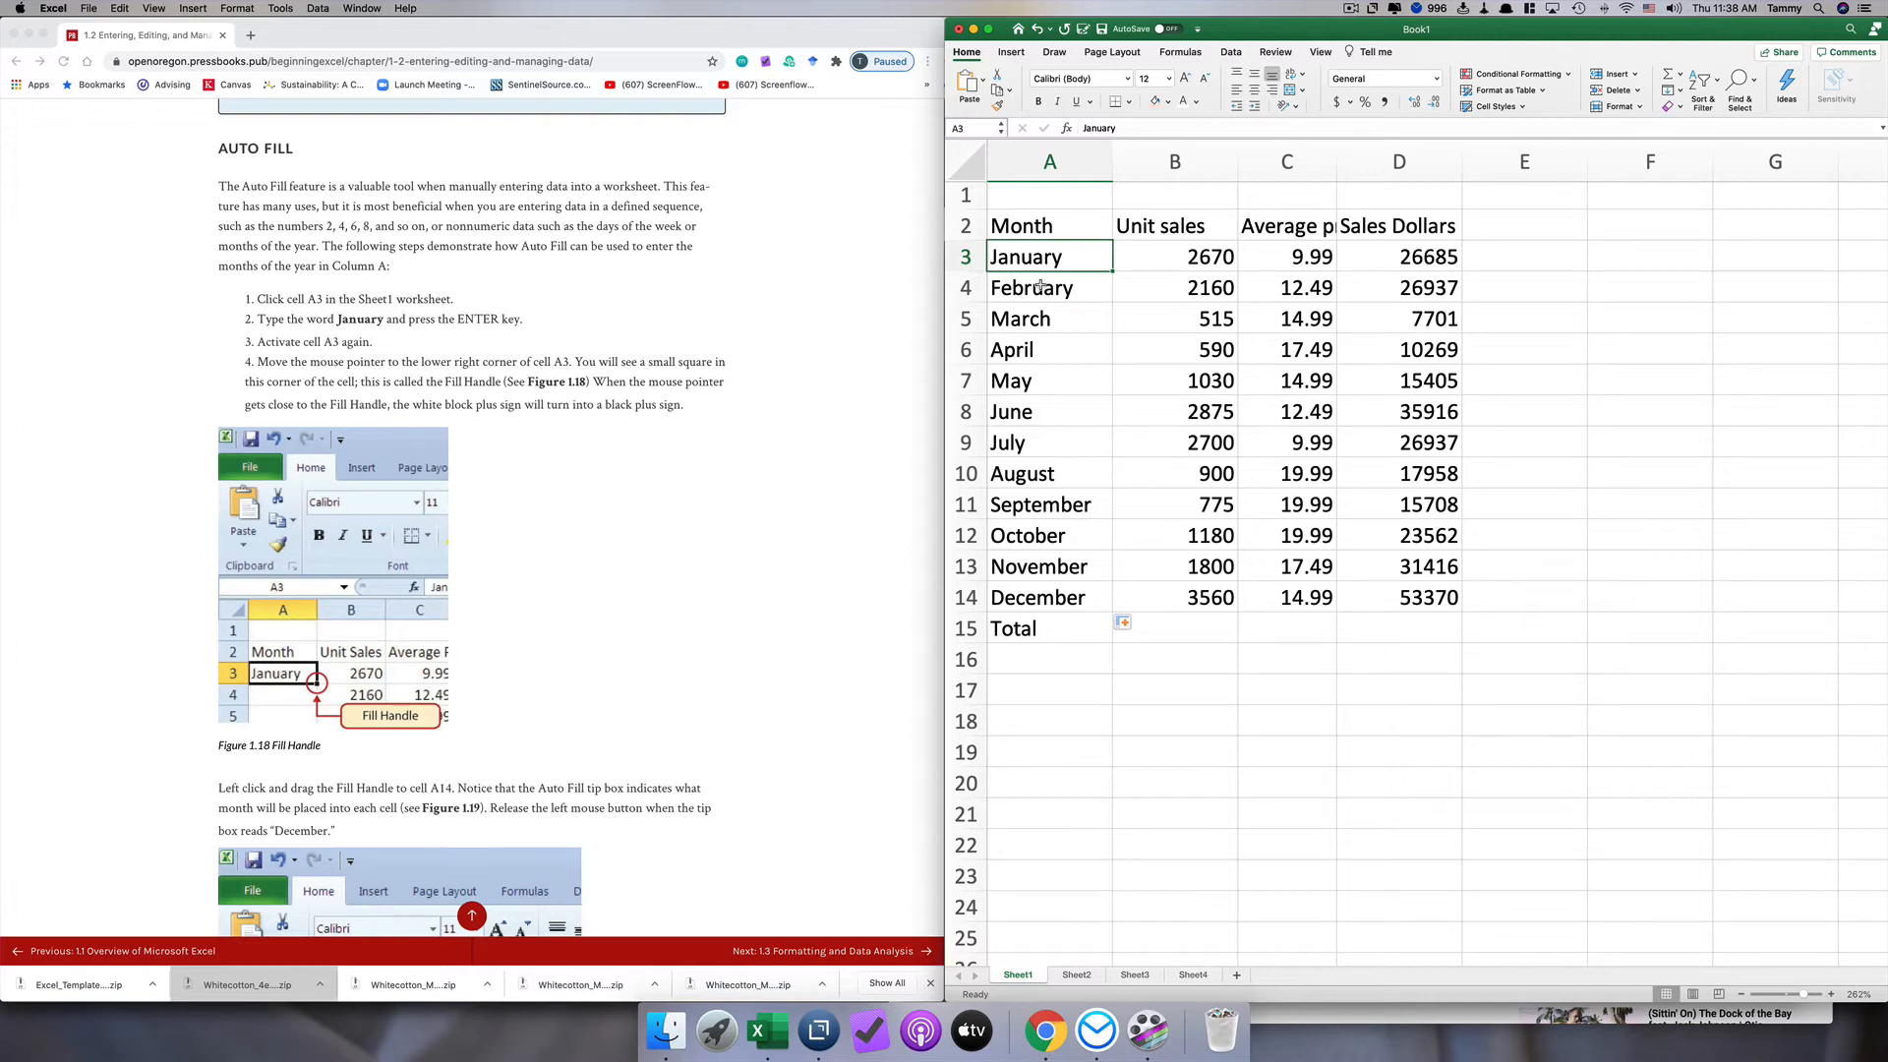
pyautogui.click(1040, 288)
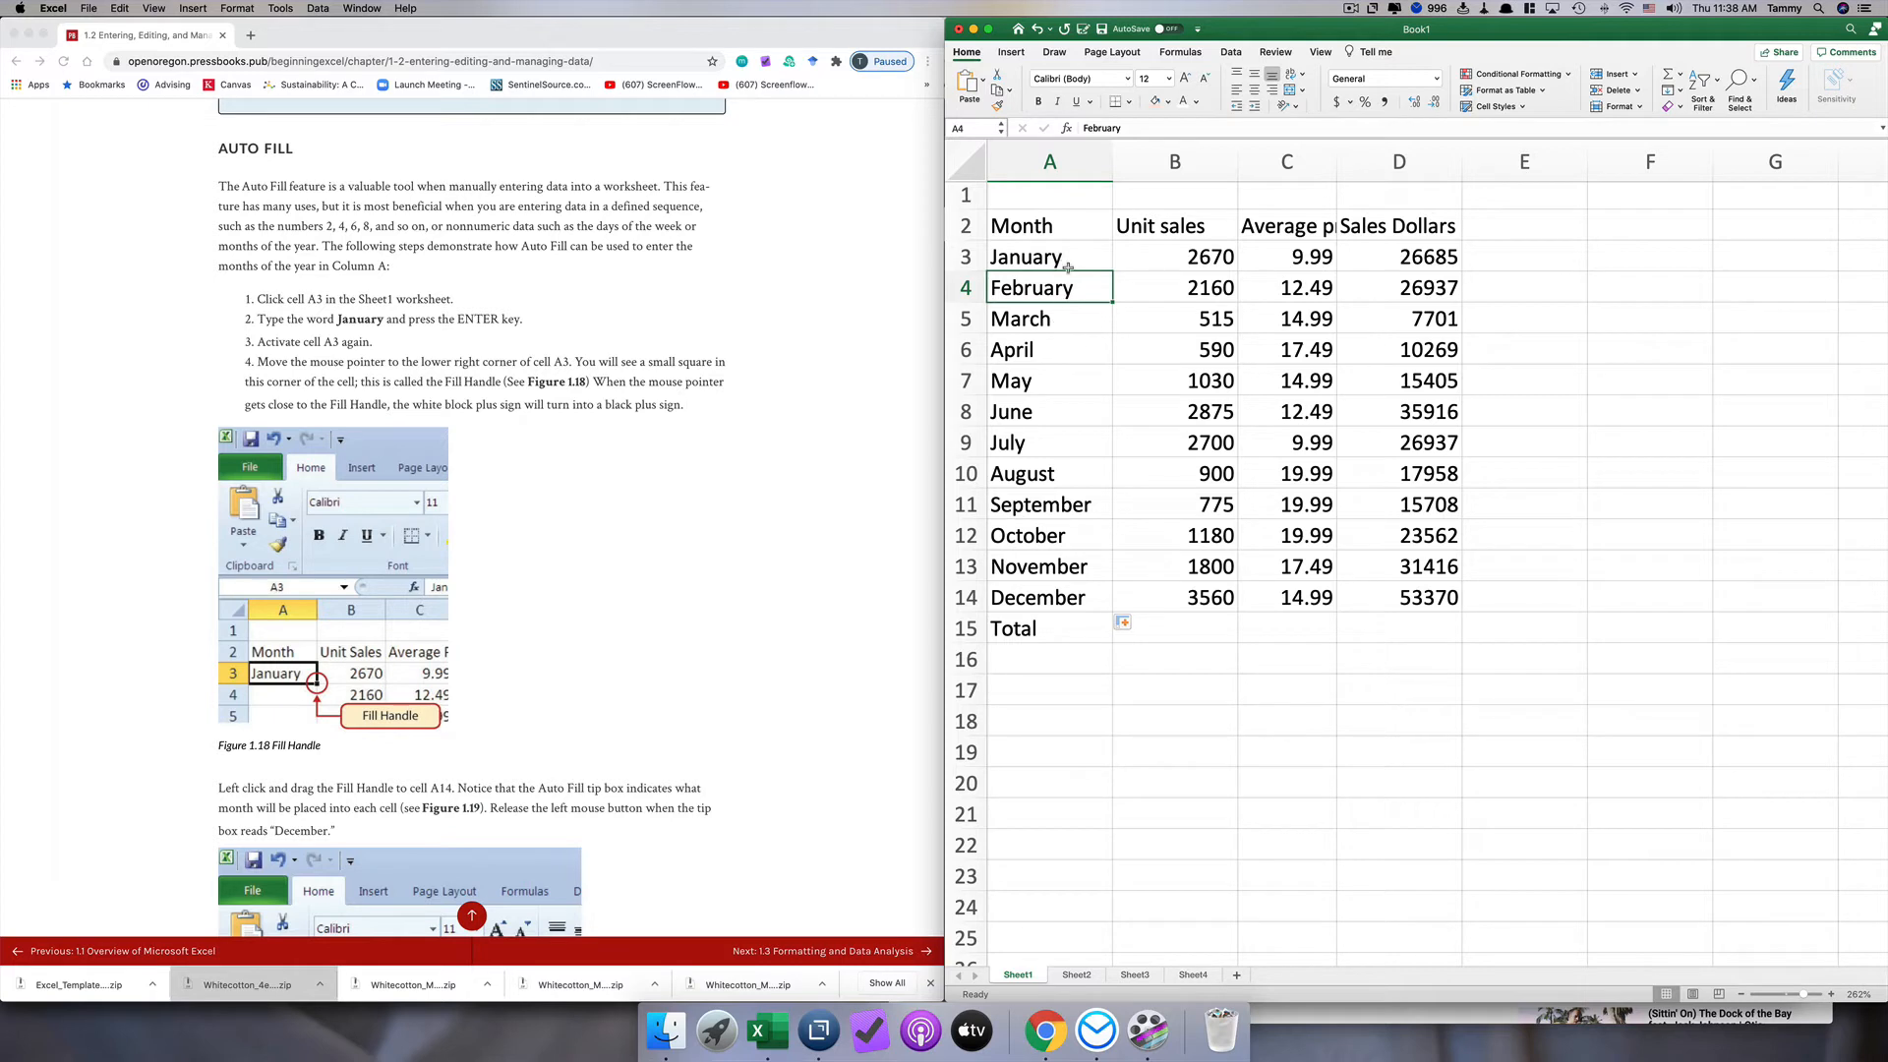
# Step: Enter January in cell A19, below the data table, as a practice entry
pyautogui.click(1080, 752)
pyautogui.write('Ja')
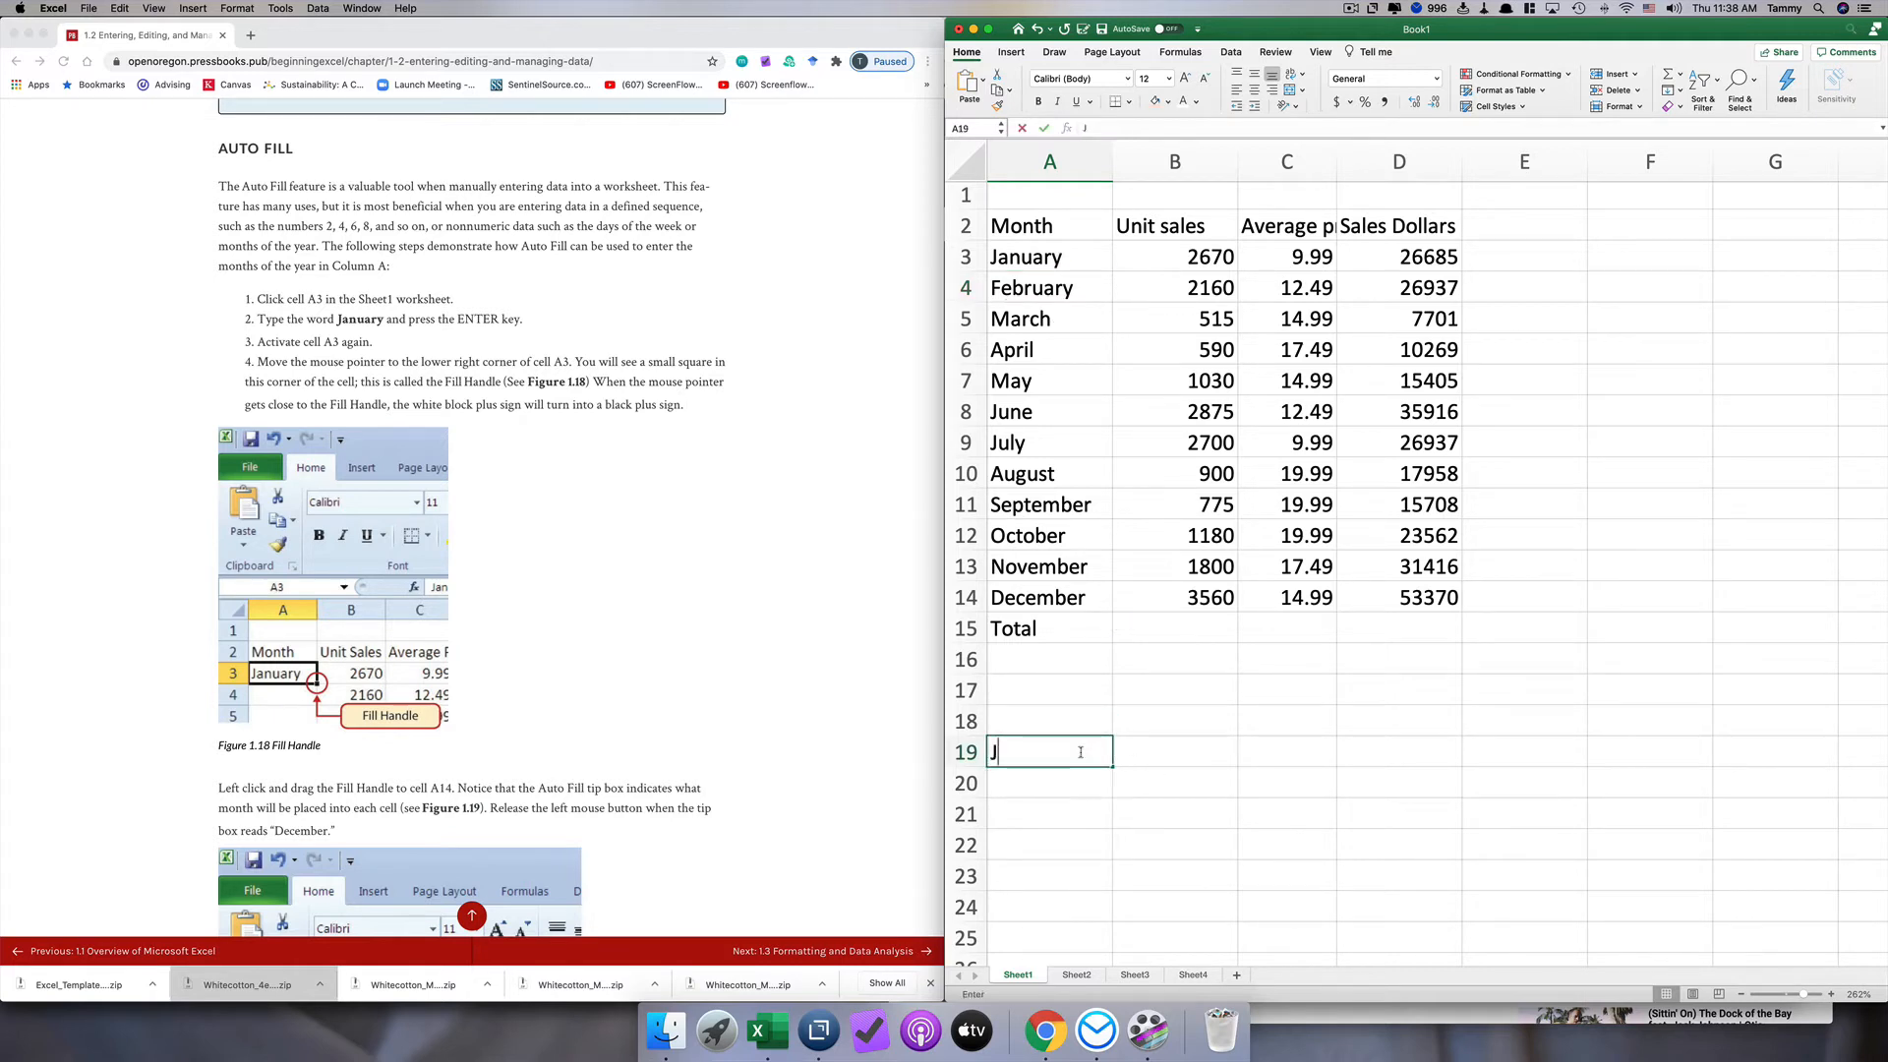
pyautogui.press('BackSpace')
pyautogui.write('anuary')
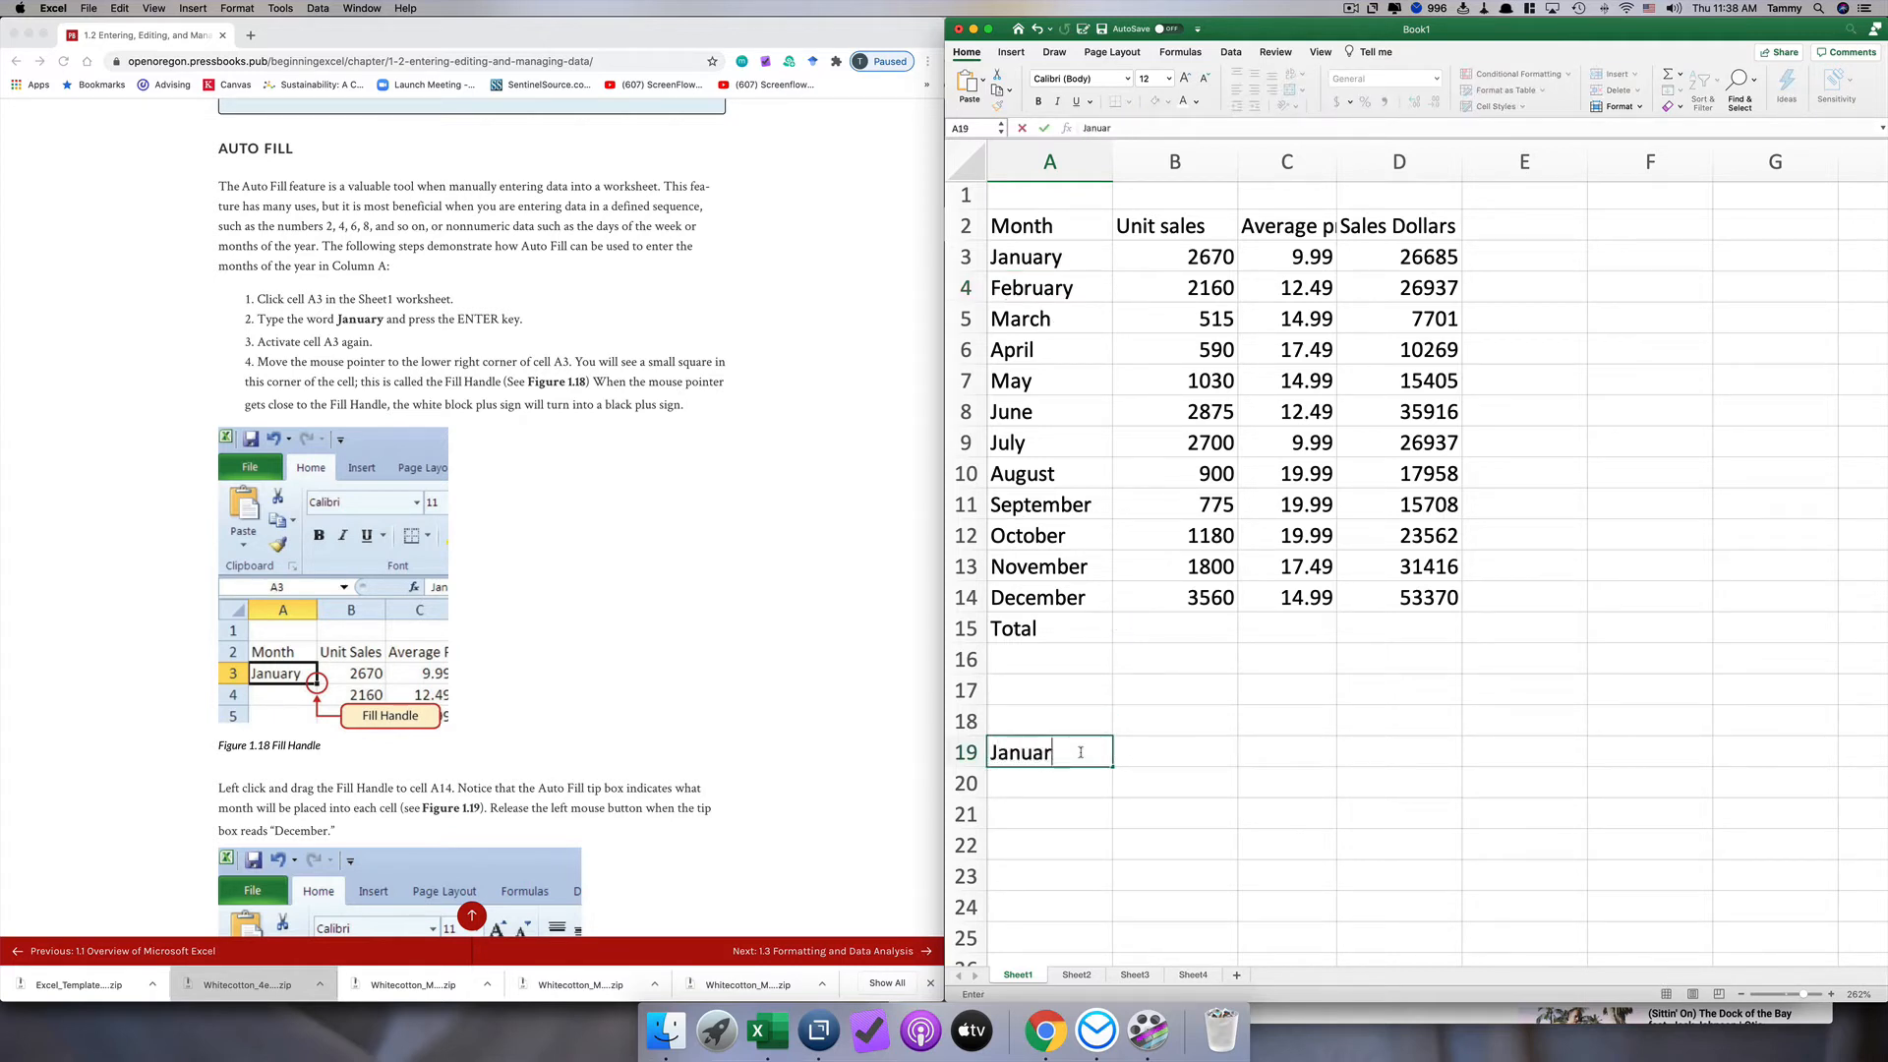
pyautogui.press('Return')
# Step: Auto Fill the months from A19 across to D19, and clear the filled cells B19:D19
pyautogui.click(1107, 757)
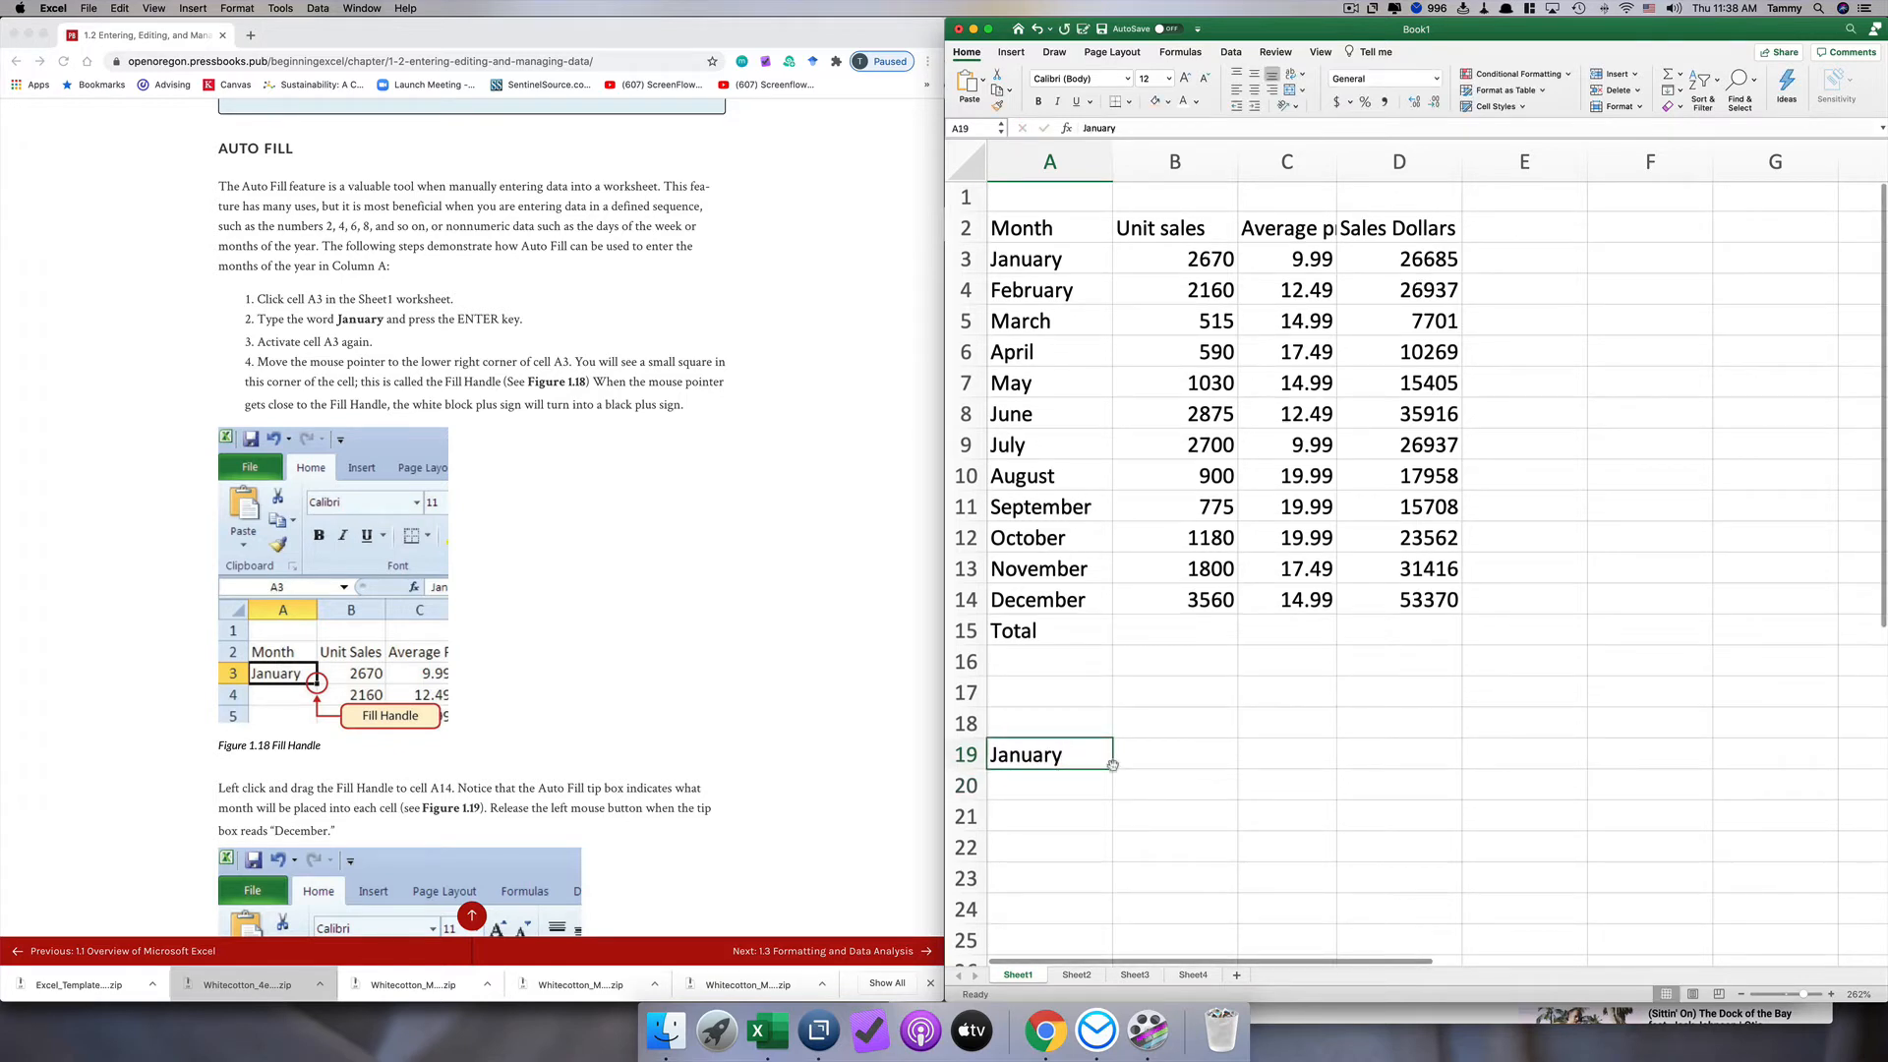
pyautogui.moveTo(1109, 760); pyautogui.dragTo(1517, 758)
pyautogui.click(1402, 757)
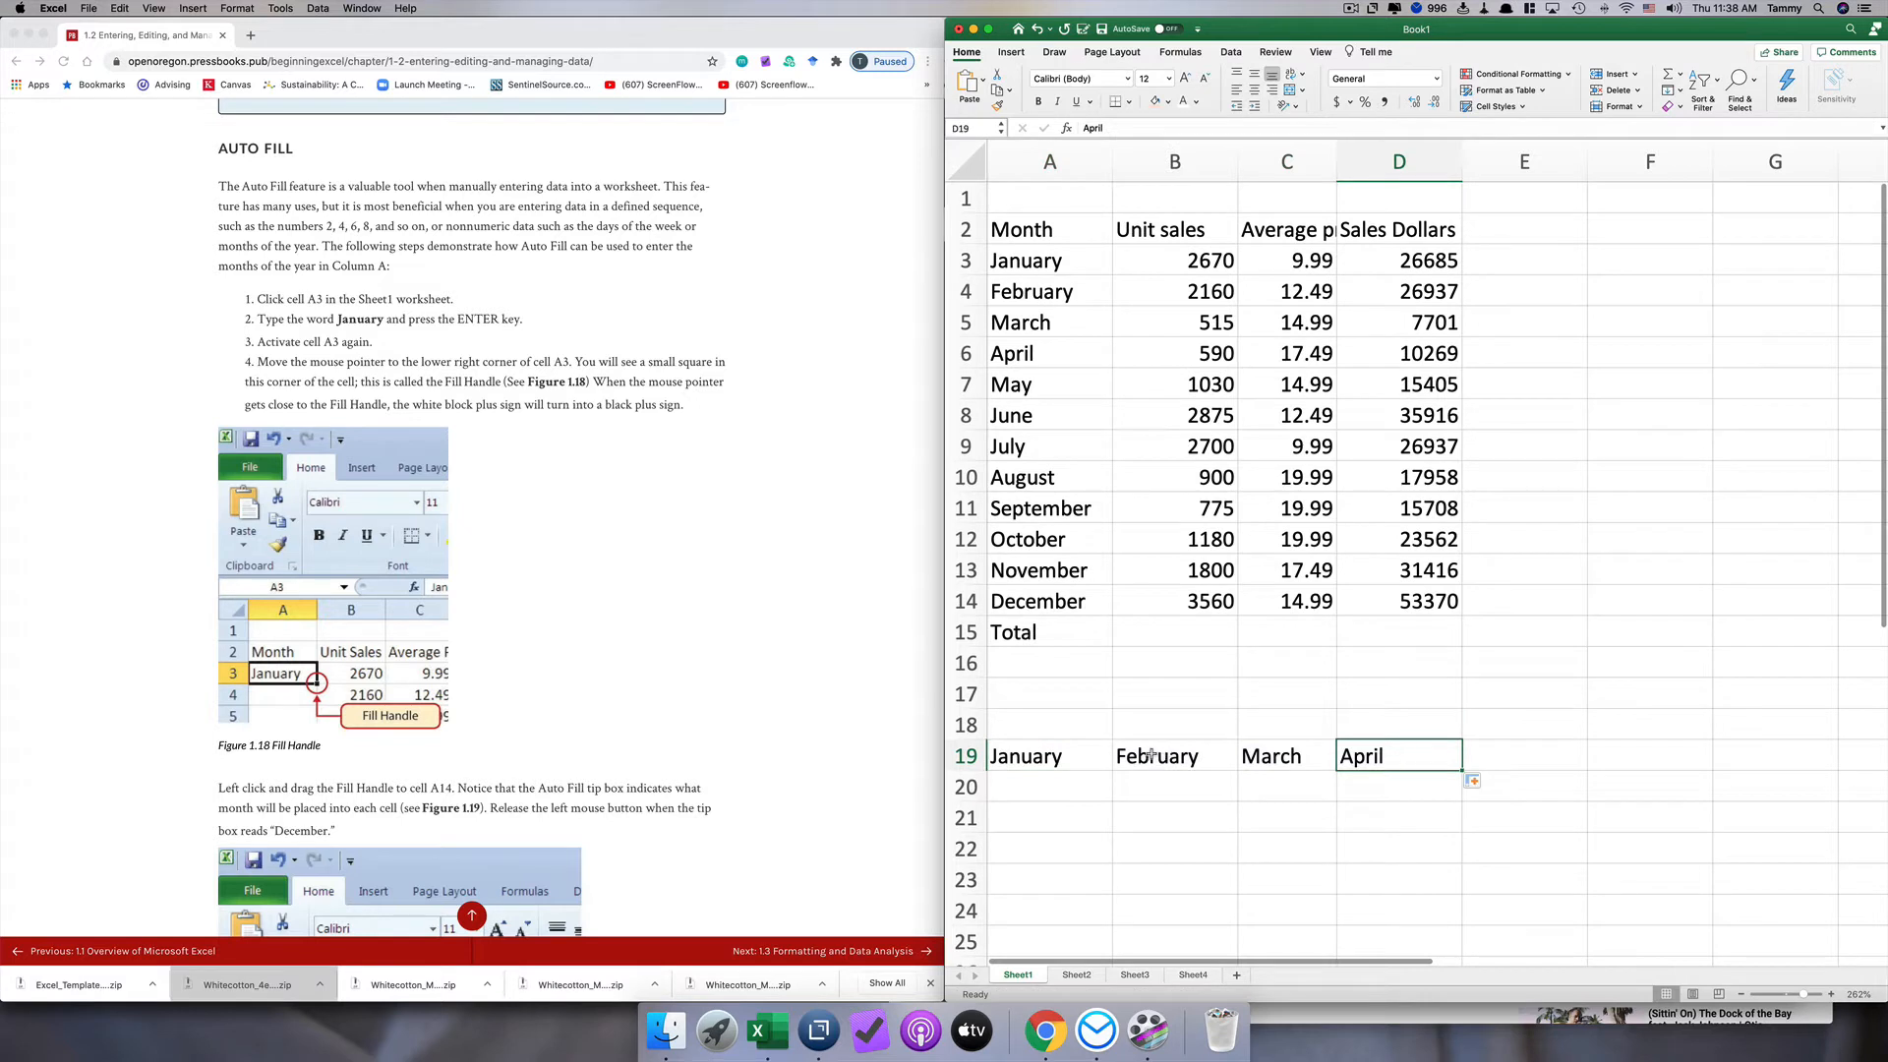
pyautogui.moveTo(1150, 754); pyautogui.dragTo(1362, 759)
pyautogui.press('Delete')
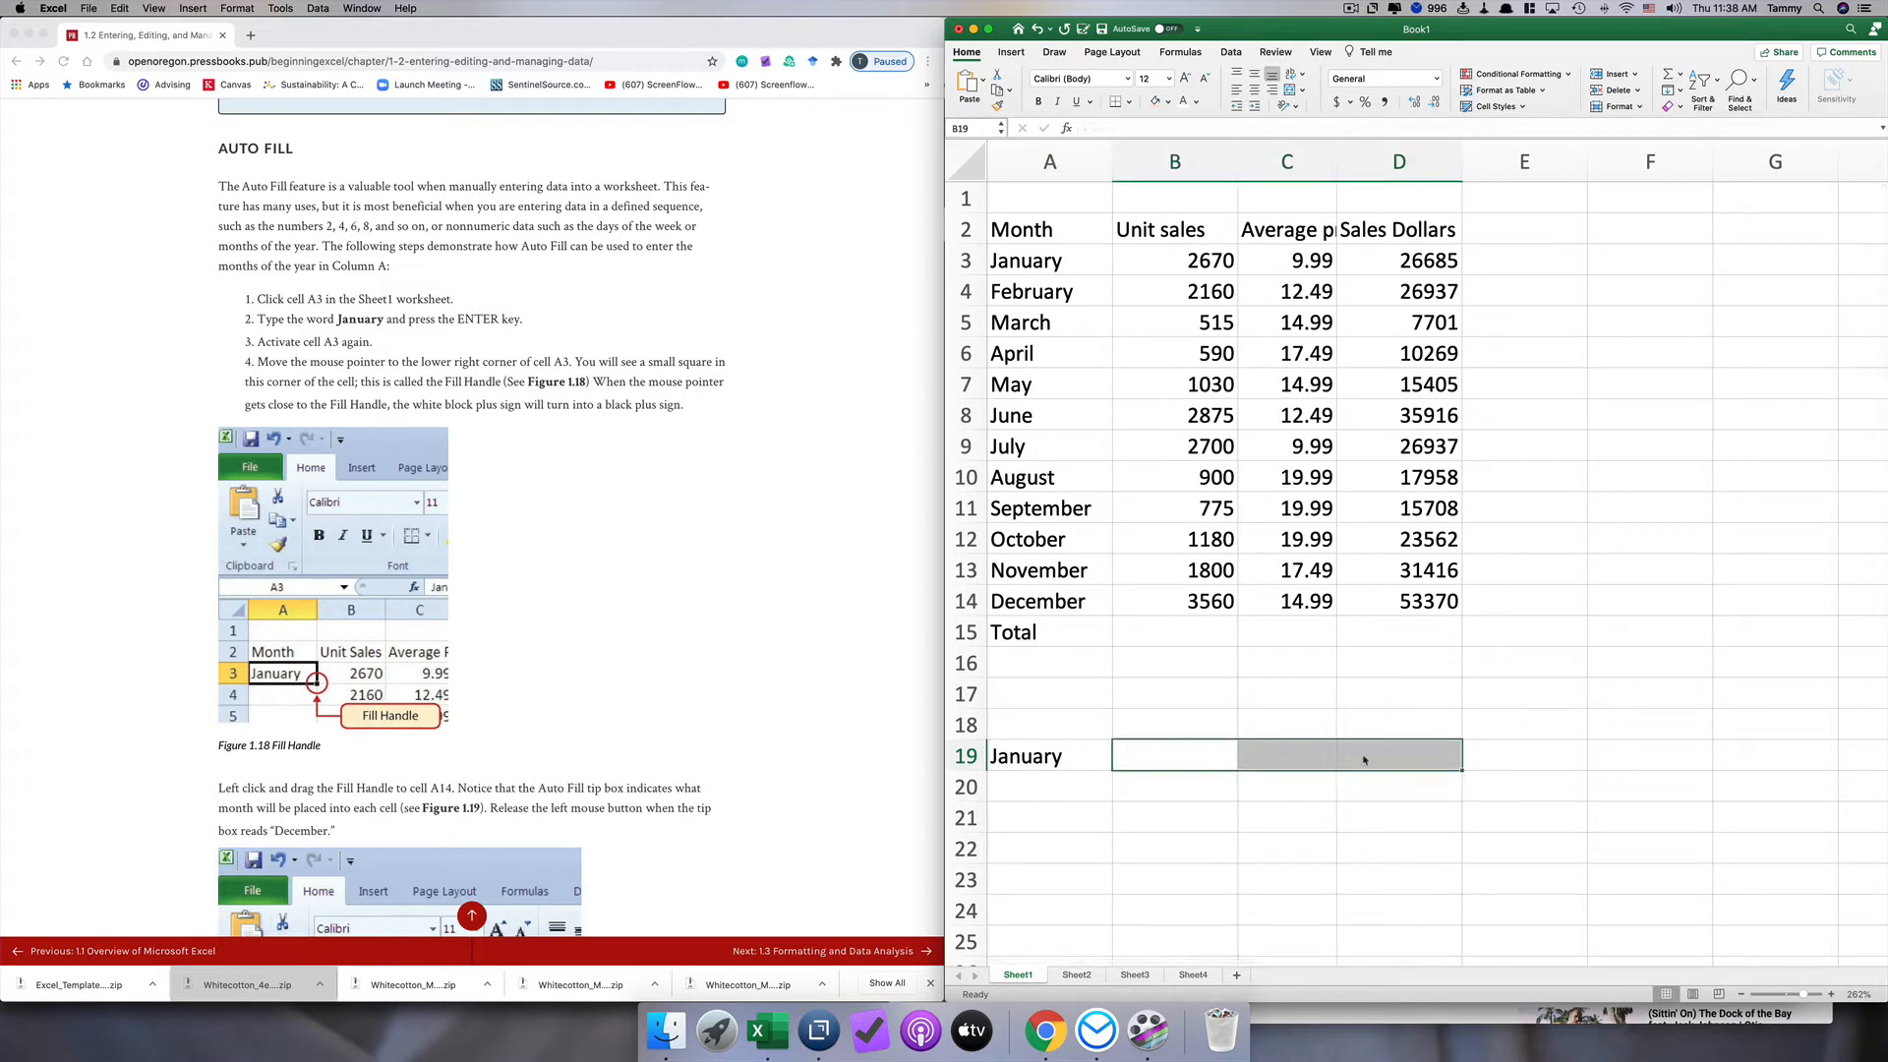
# Step: Enter 1 in cell A20 and fill it down through cell A23
pyautogui.click(1044, 792)
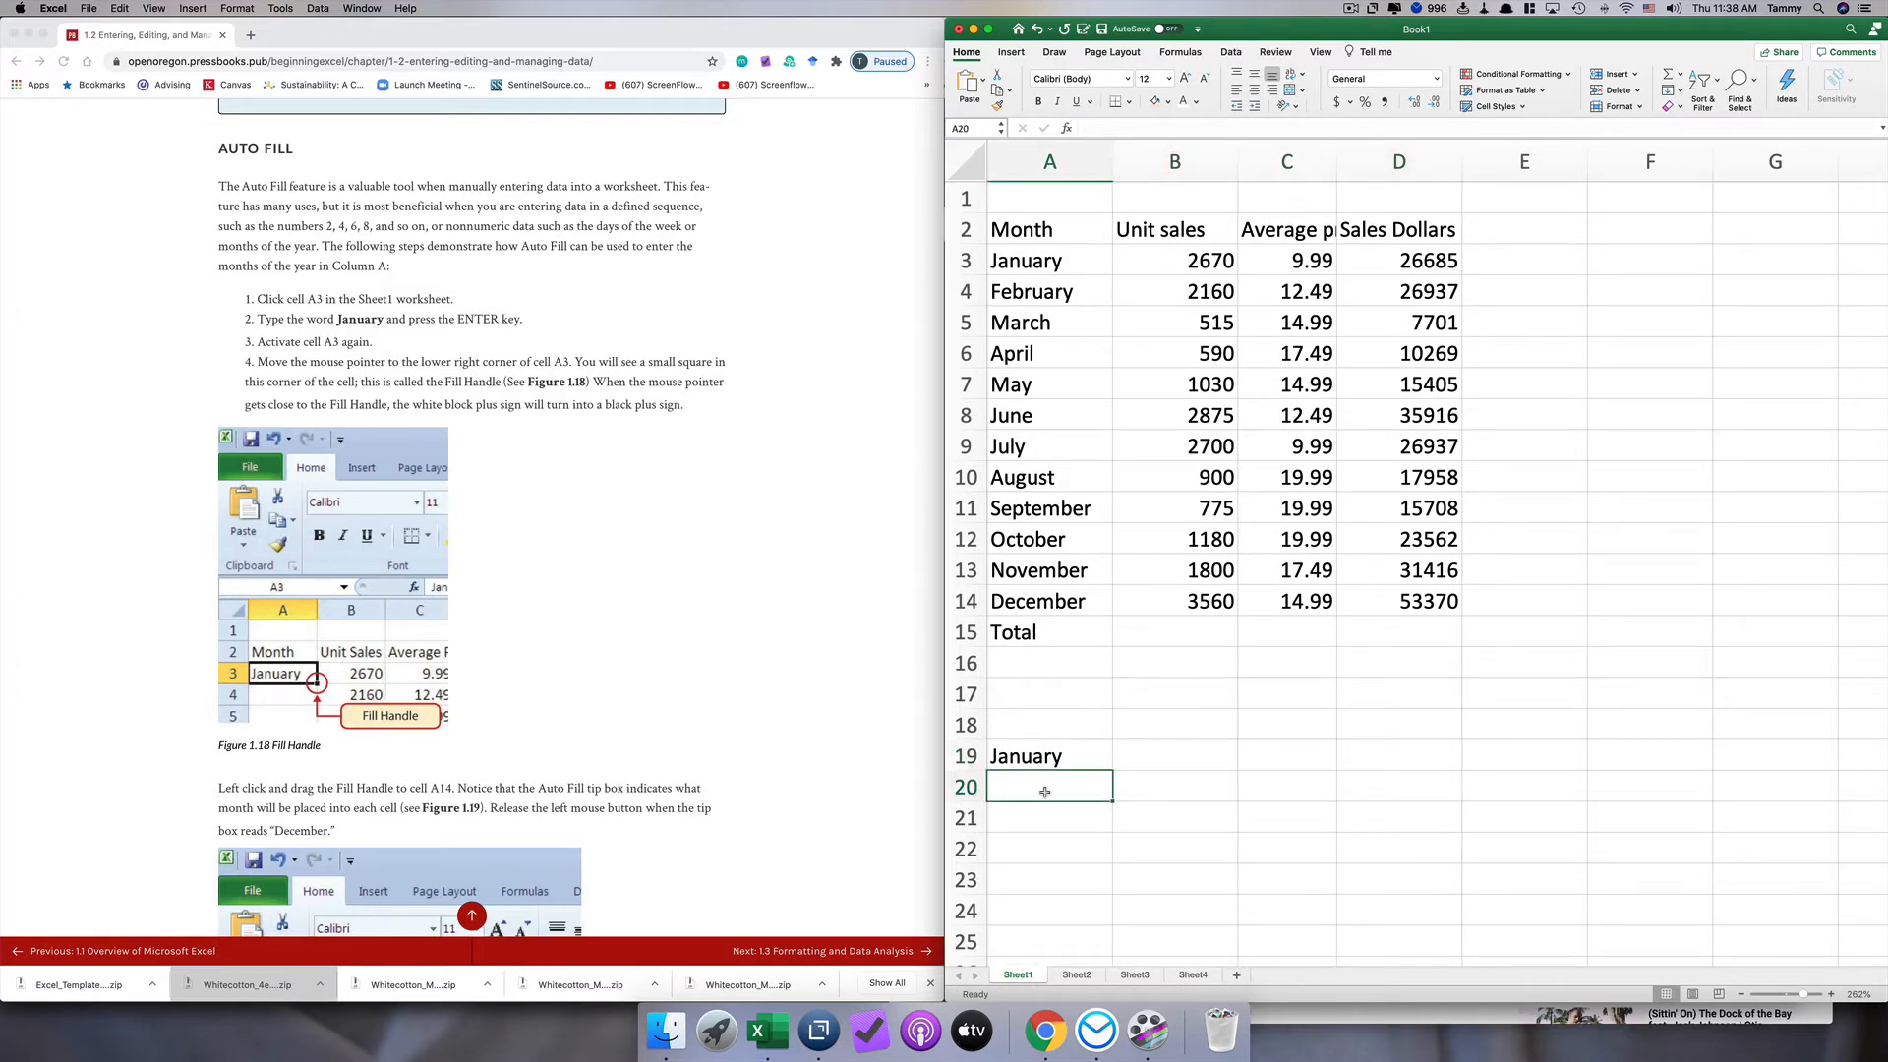
pyautogui.write('1')
pyautogui.press('Return')
pyautogui.moveTo(1111, 800); pyautogui.dragTo(1111, 880)
pyautogui.click(1089, 789)
# Step: Enter 2 in cell A21 and extend the number series from A20:A21 down to A23
pyautogui.click(1085, 815)
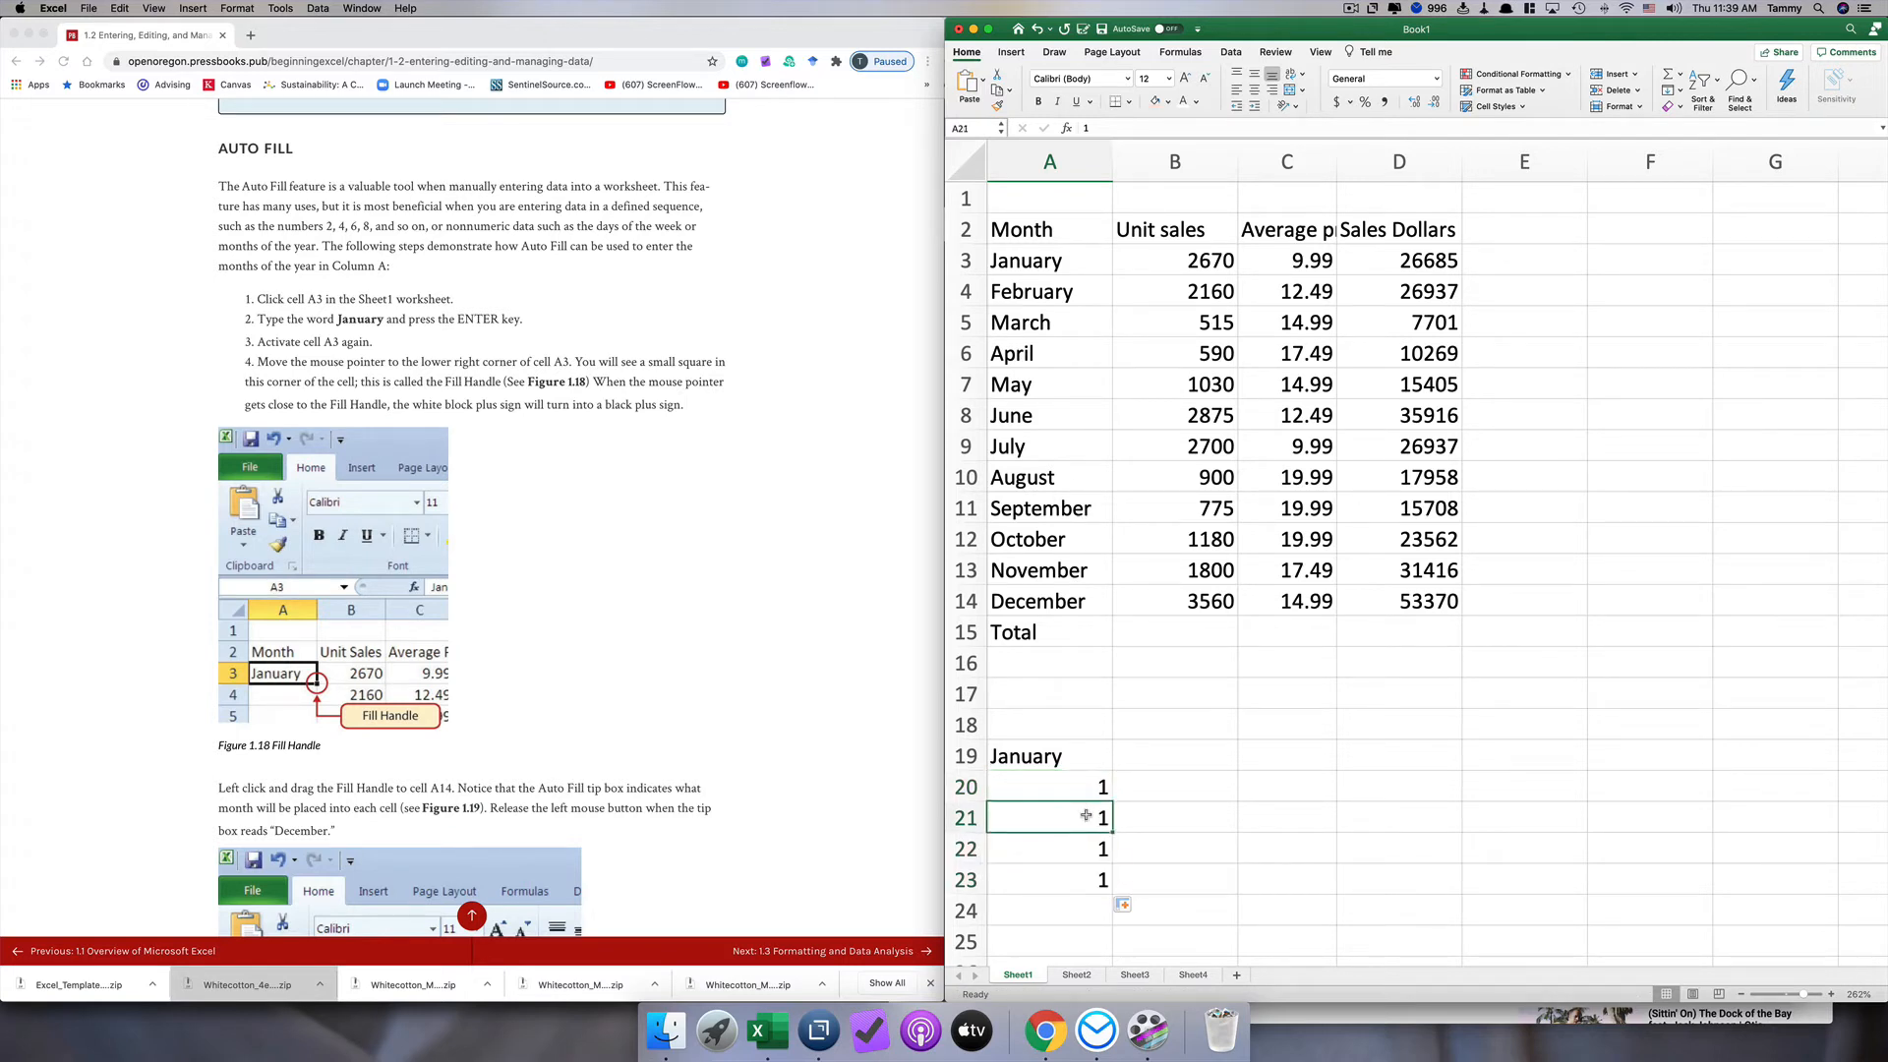
pyautogui.write('2')
pyautogui.press('Return')
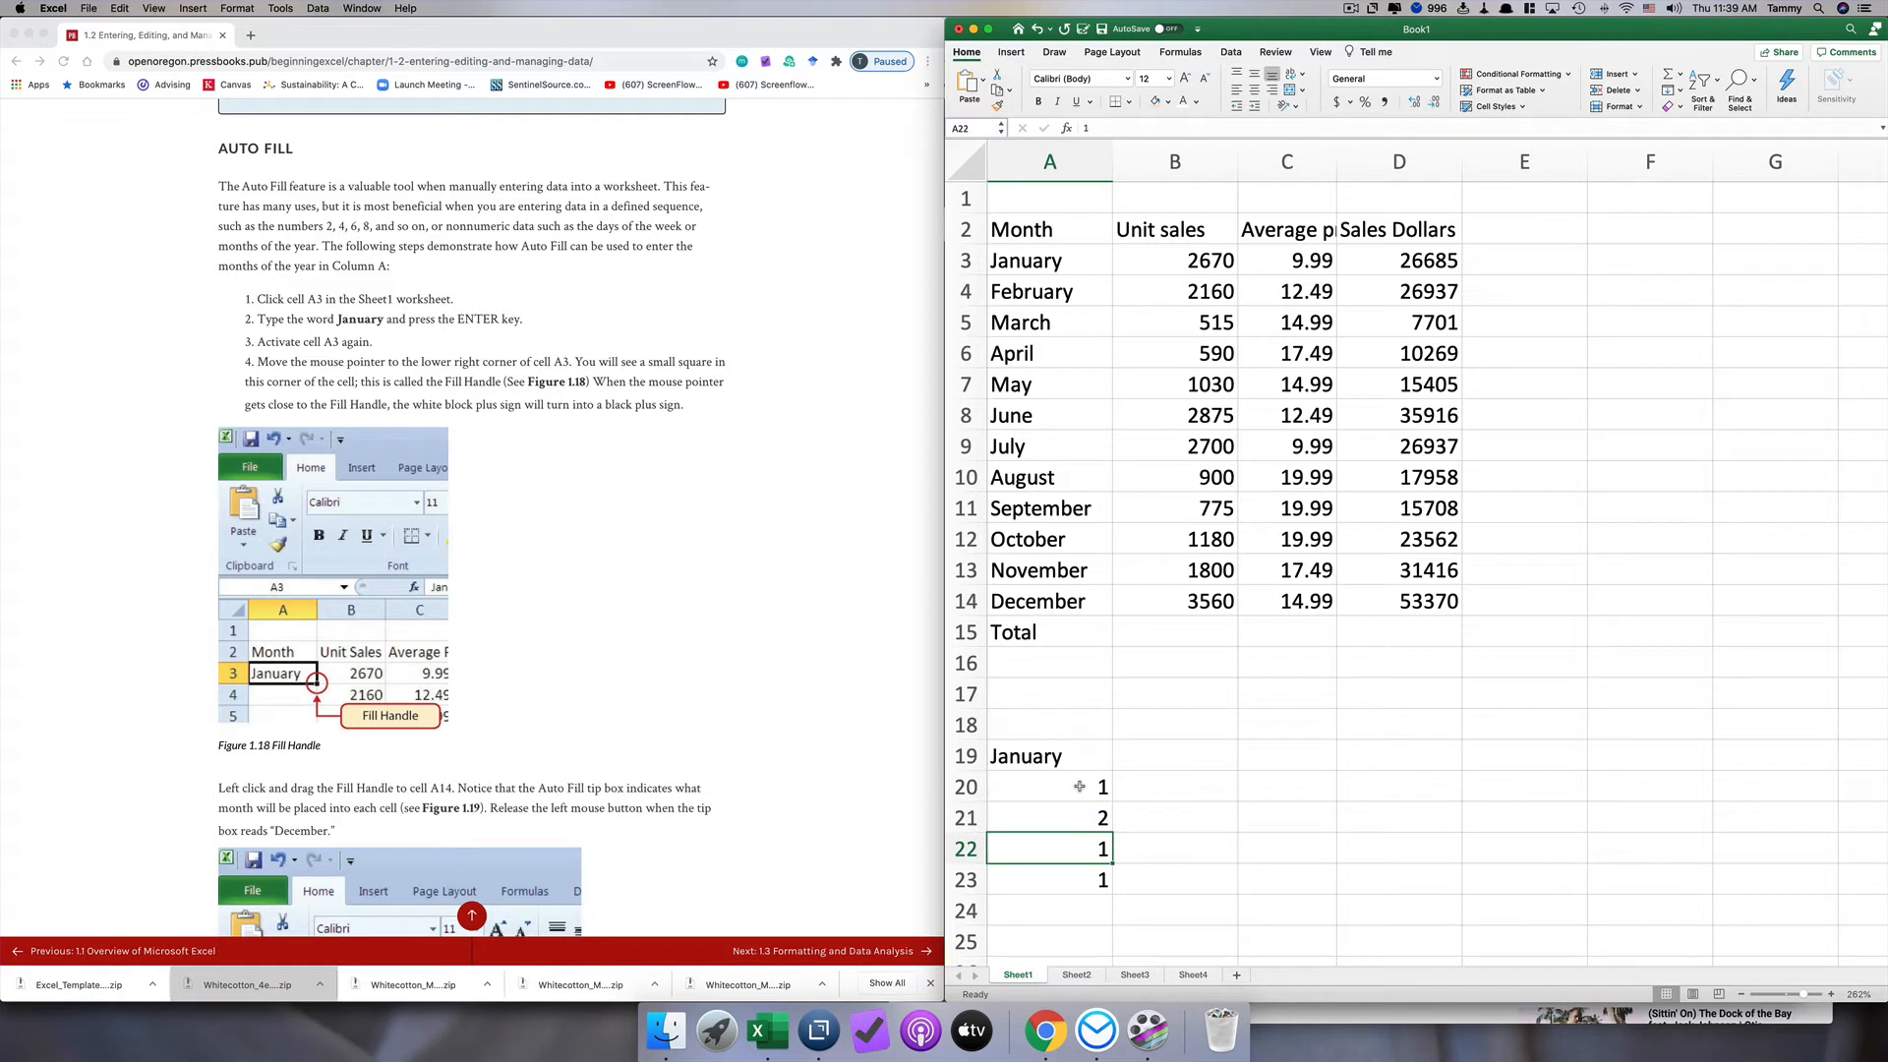
pyautogui.moveTo(1079, 787); pyautogui.dragTo(1108, 881)
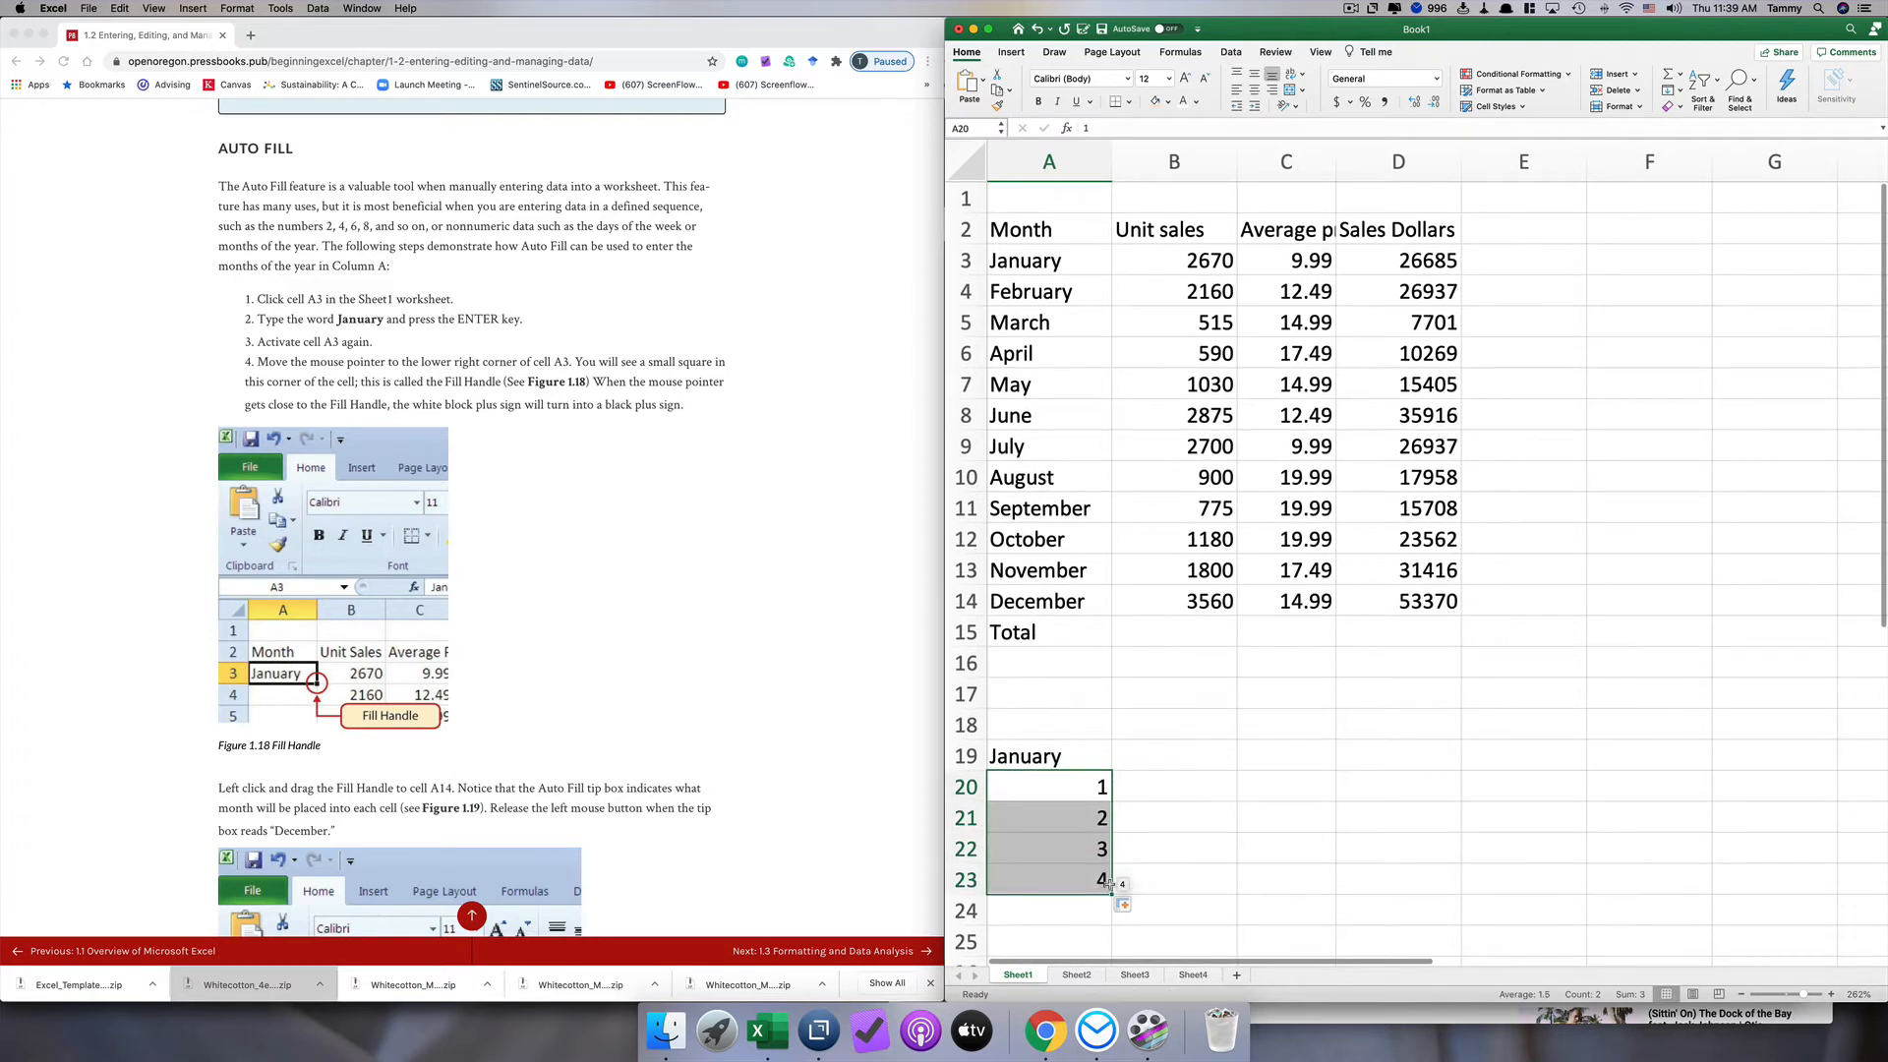
# Step: Clear the practice entries from cells A19:A23
pyautogui.click(1081, 854)
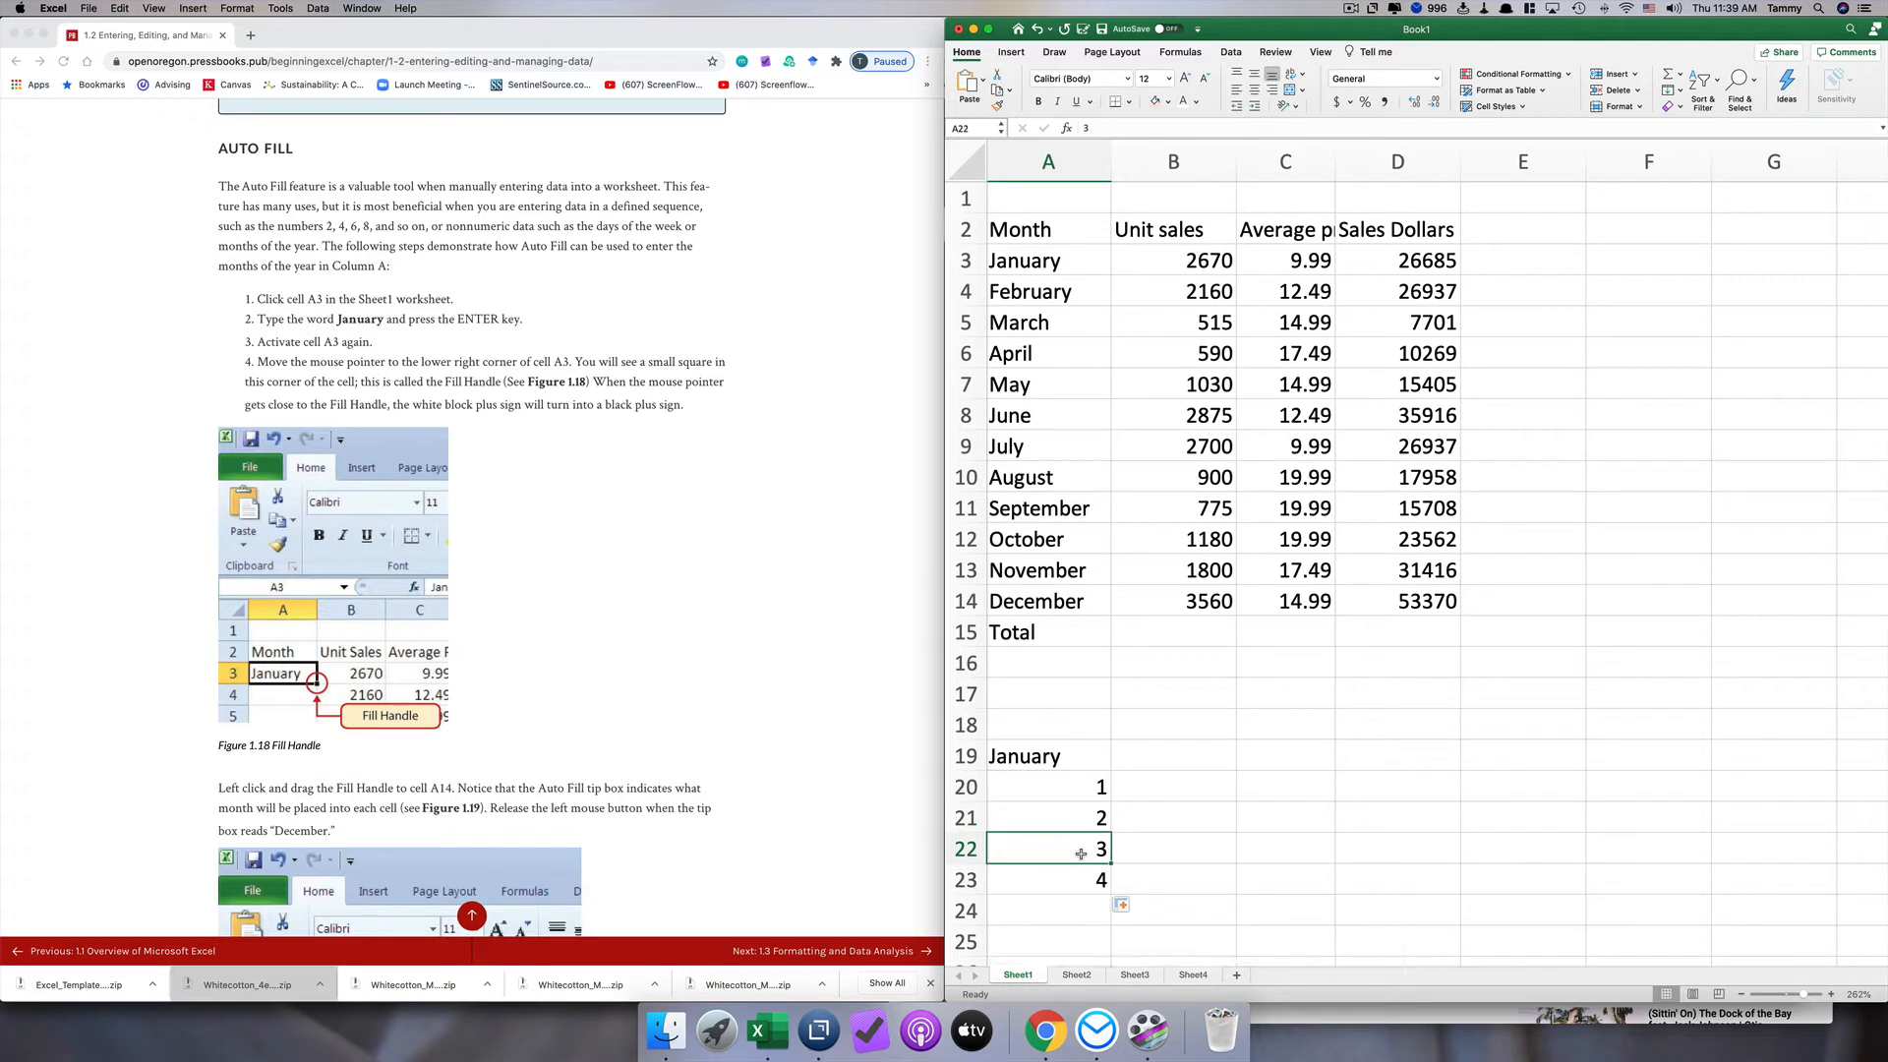
pyautogui.moveTo(1071, 758); pyautogui.dragTo(1080, 873)
pyautogui.press('Delete')
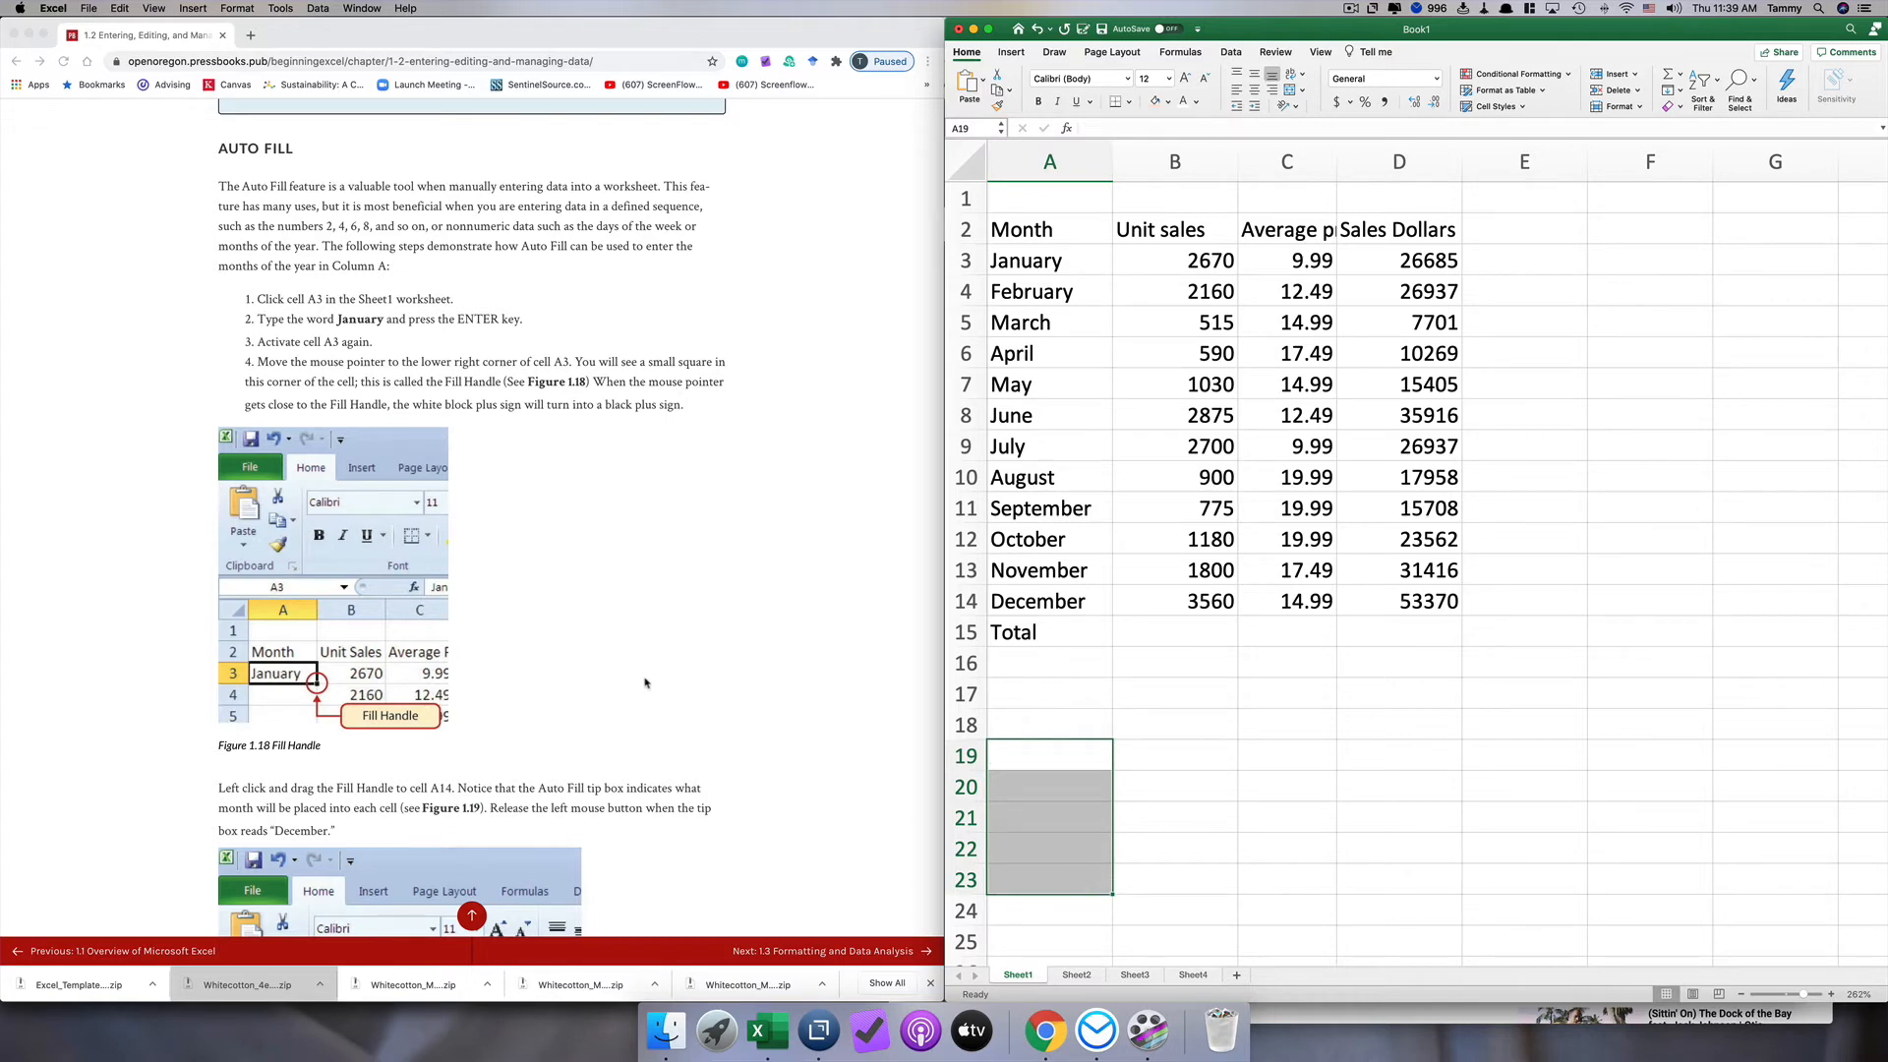
# Step: Delete the Average price heading in C2 and clear the prices in C3:C14 with the fill handle
pyautogui.scroll(-1, 645, 680)
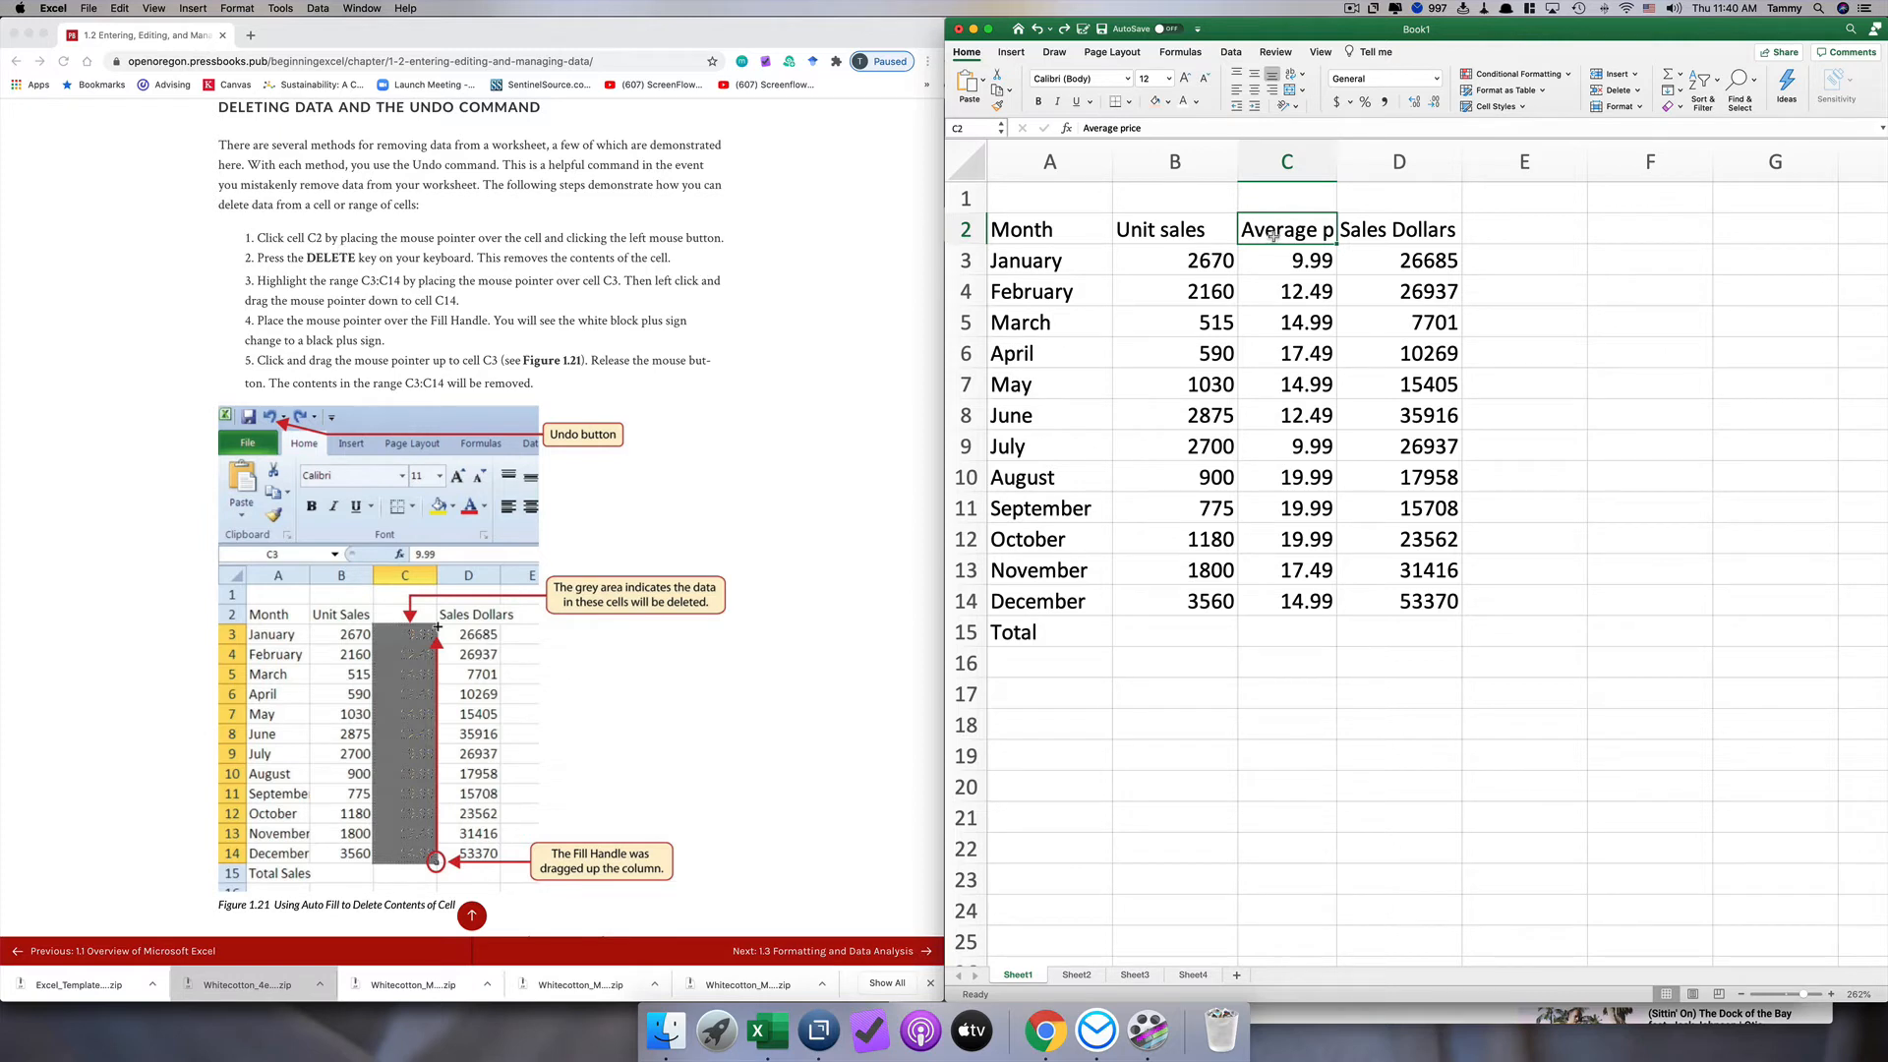
pyautogui.press('Delete')
pyautogui.click(1310, 260)
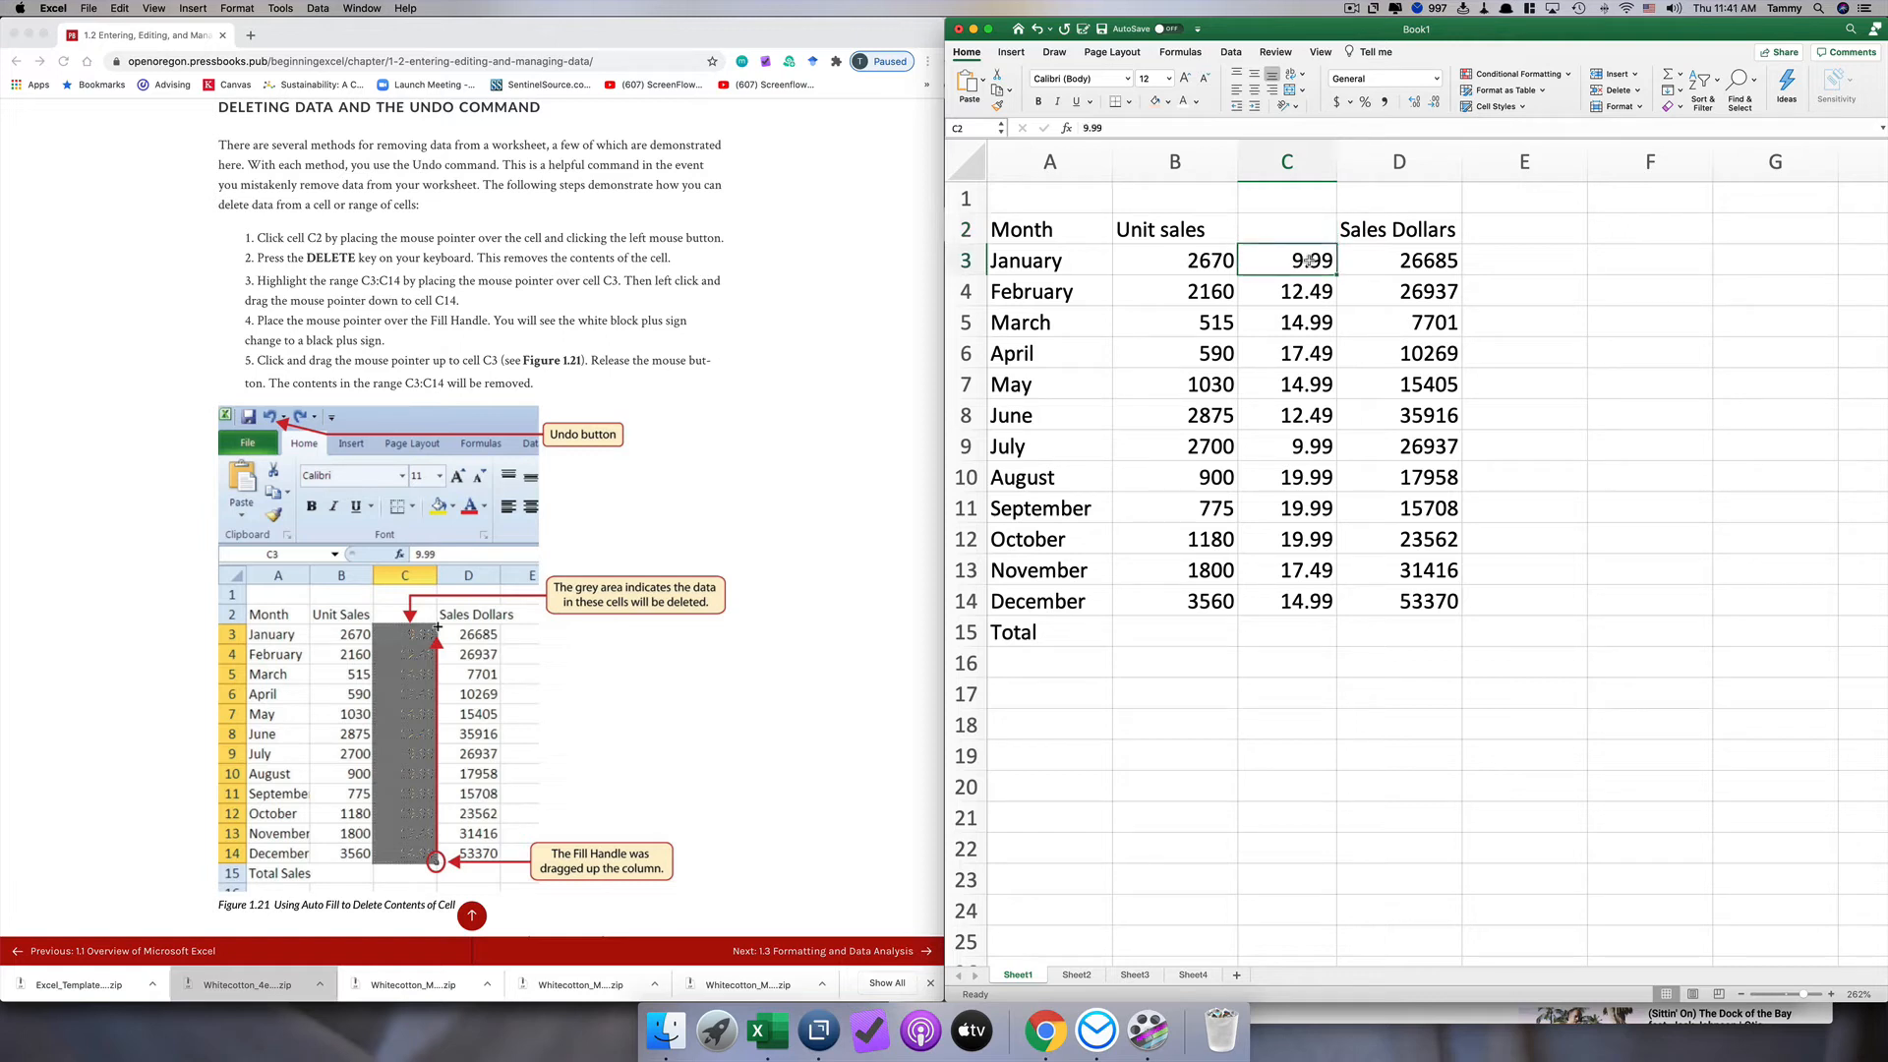
pyautogui.moveTo(1310, 260)
pyautogui.mouseDown()
pyautogui.moveTo(1312, 597)
pyautogui.moveTo(1336, 614)
pyautogui.moveTo(1339, 247)
pyautogui.mouseUp()
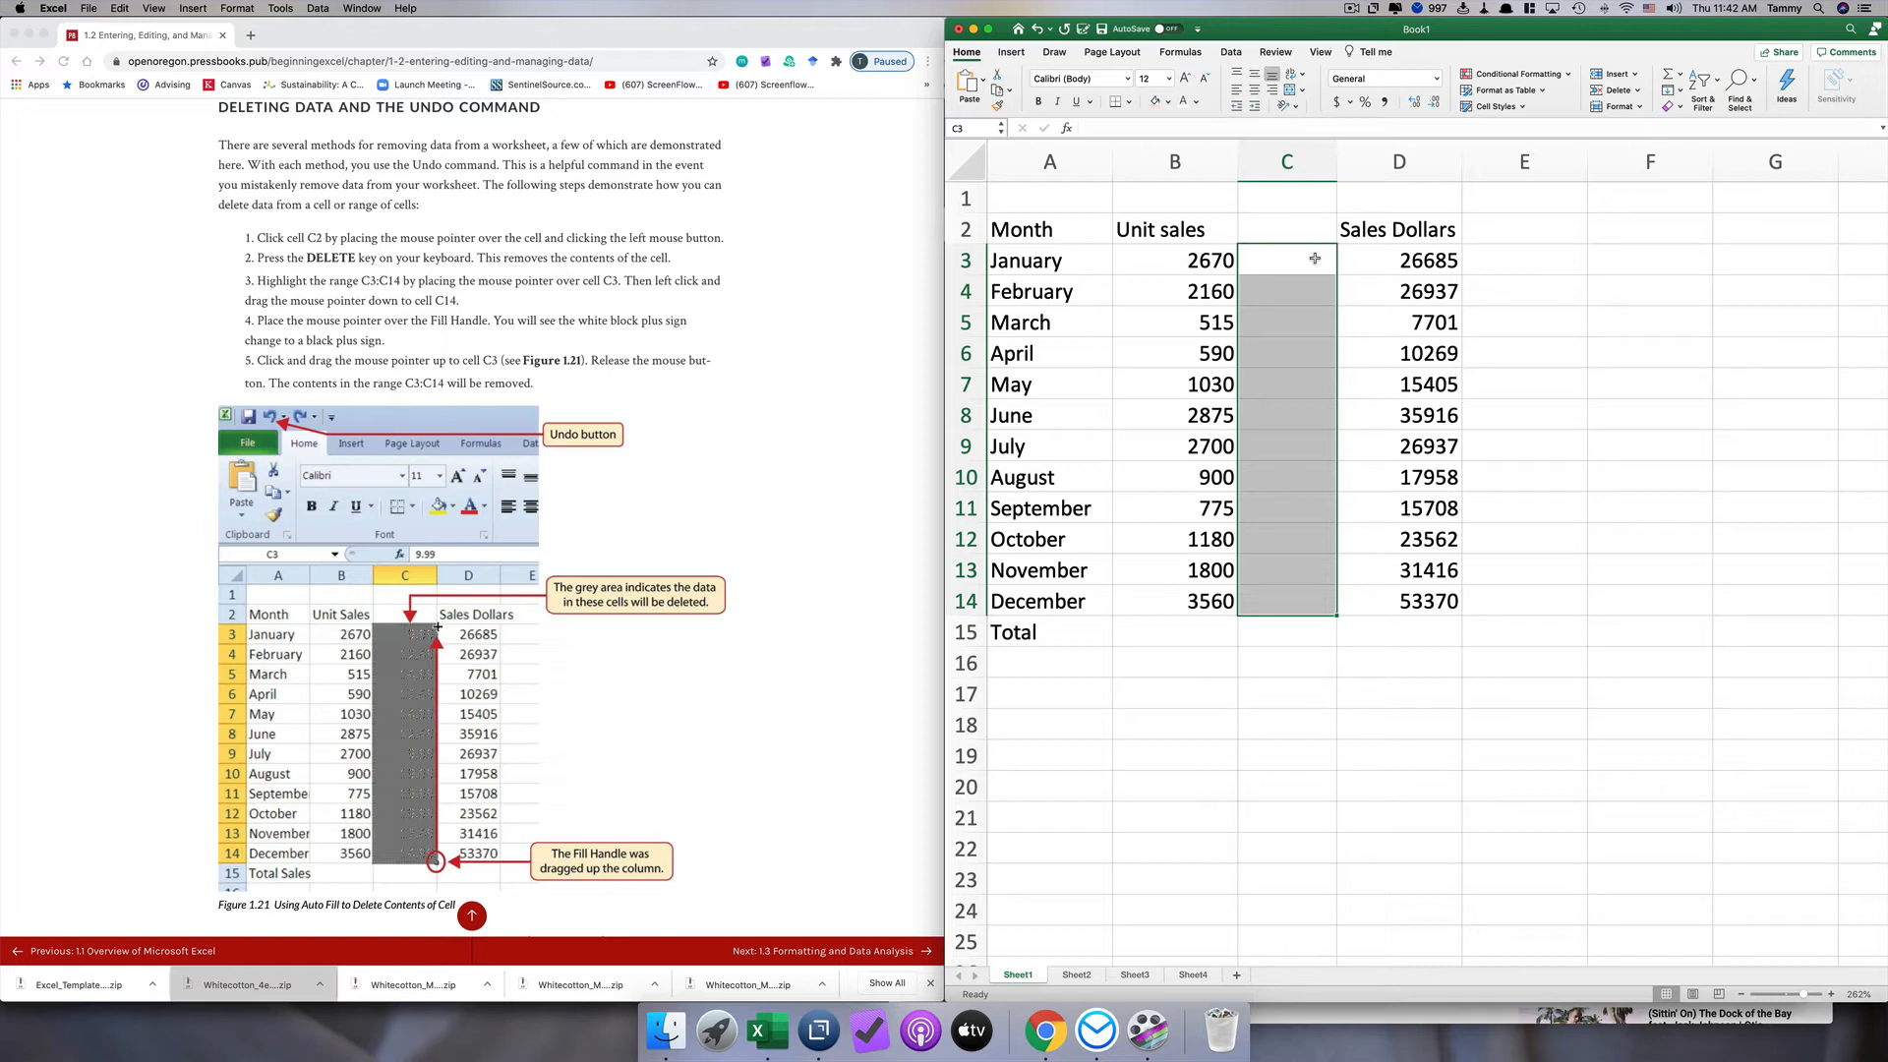
pyautogui.rightClick(1315, 260)
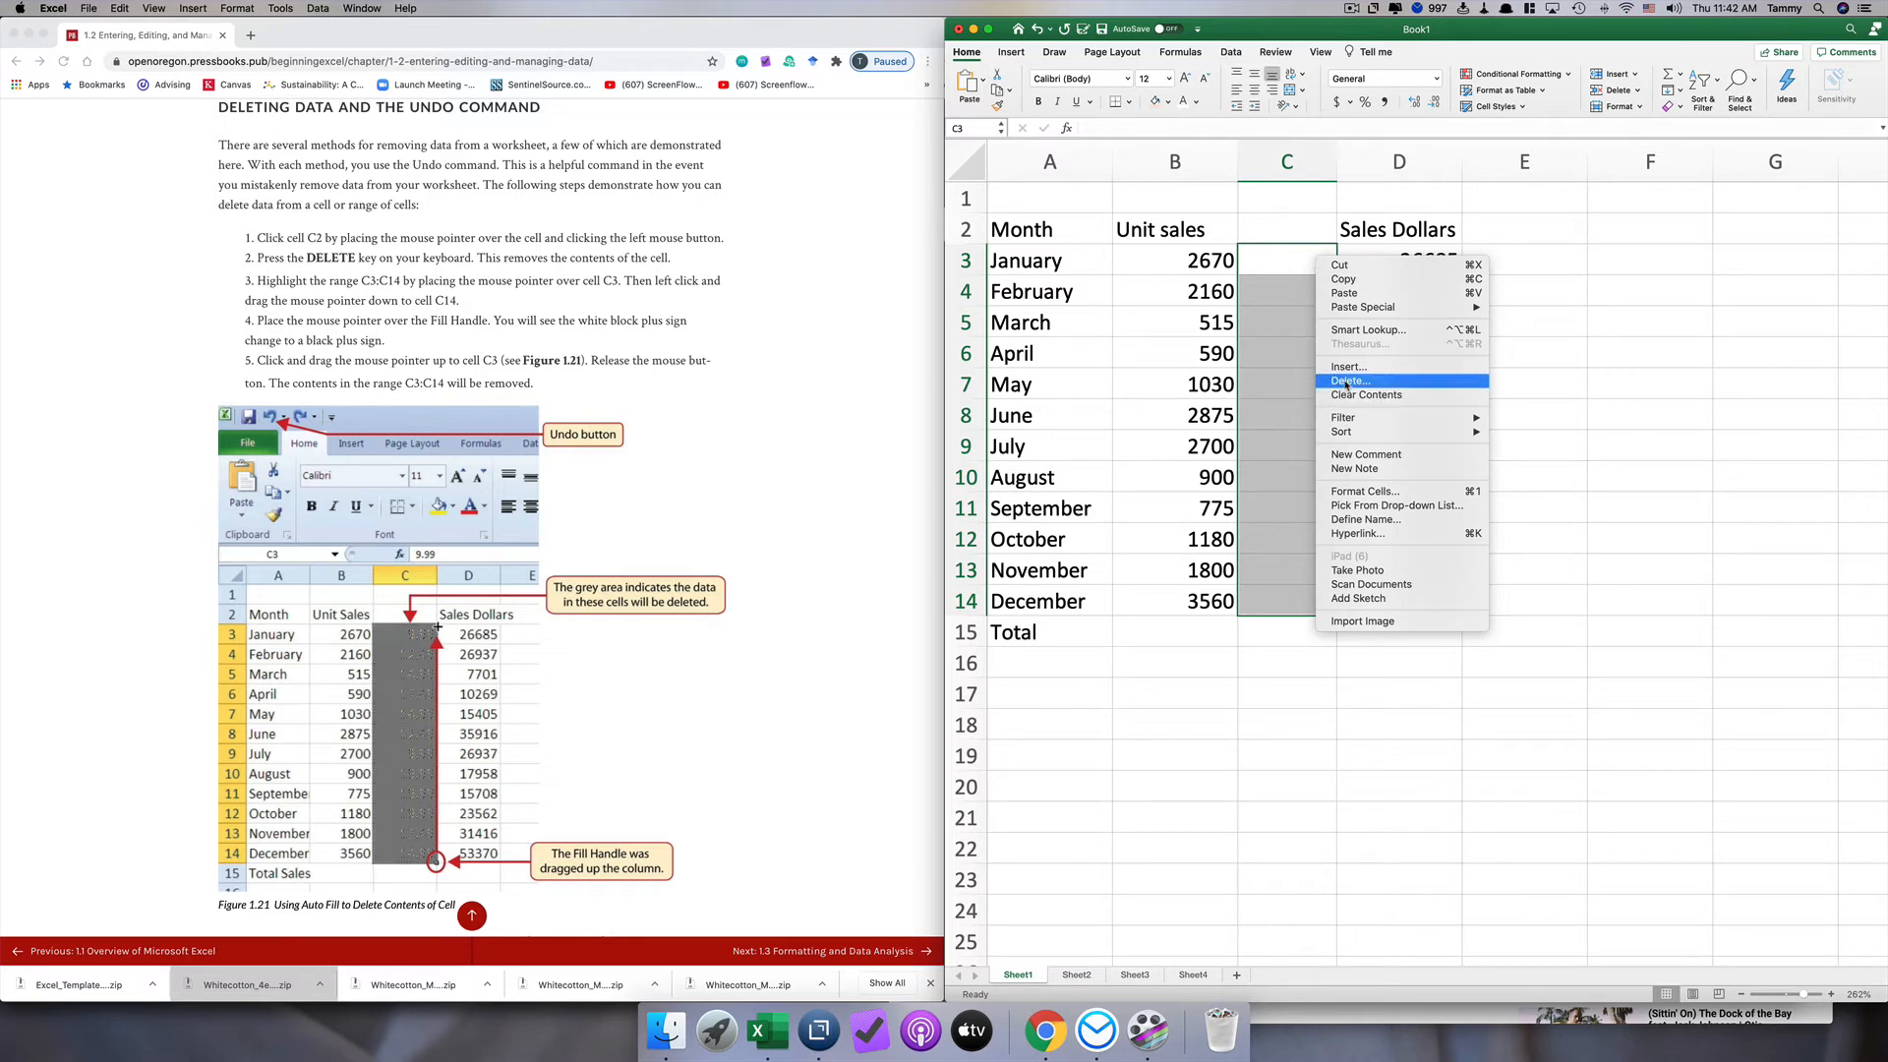
pyautogui.click(1273, 264)
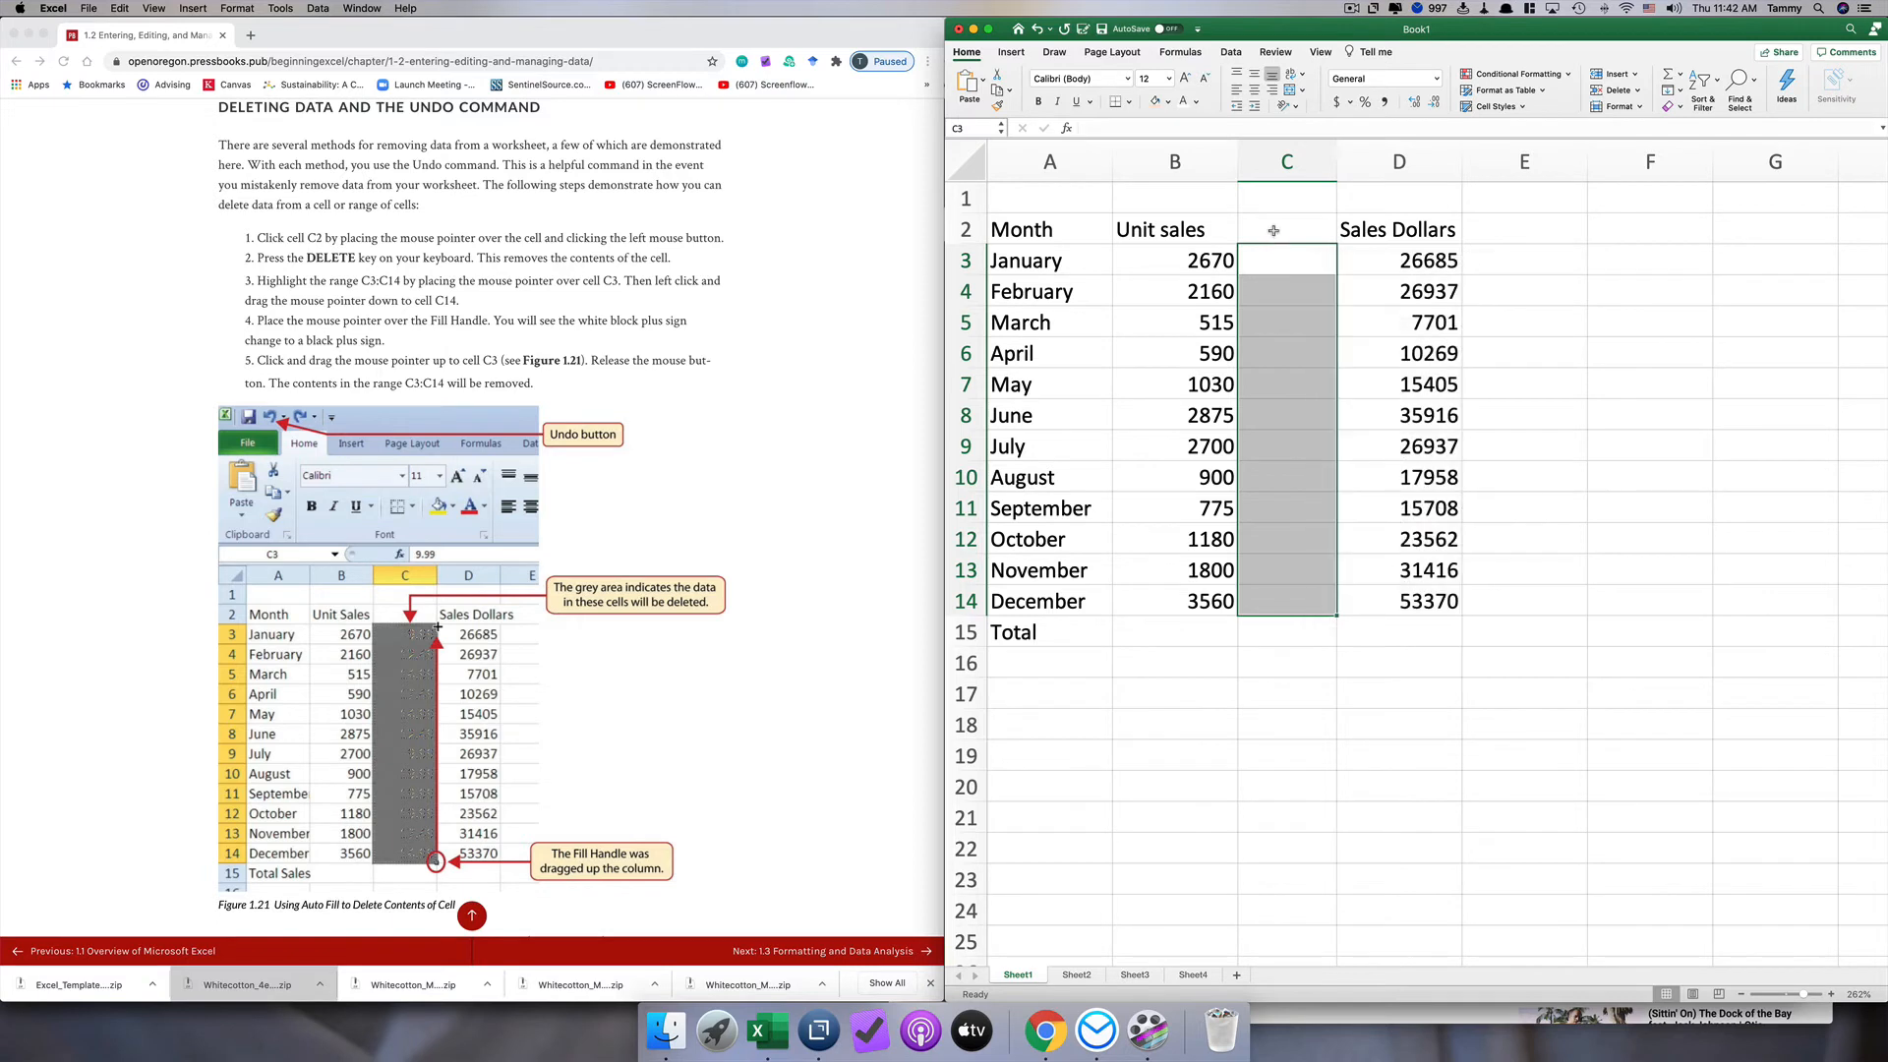
pyautogui.click(1277, 259)
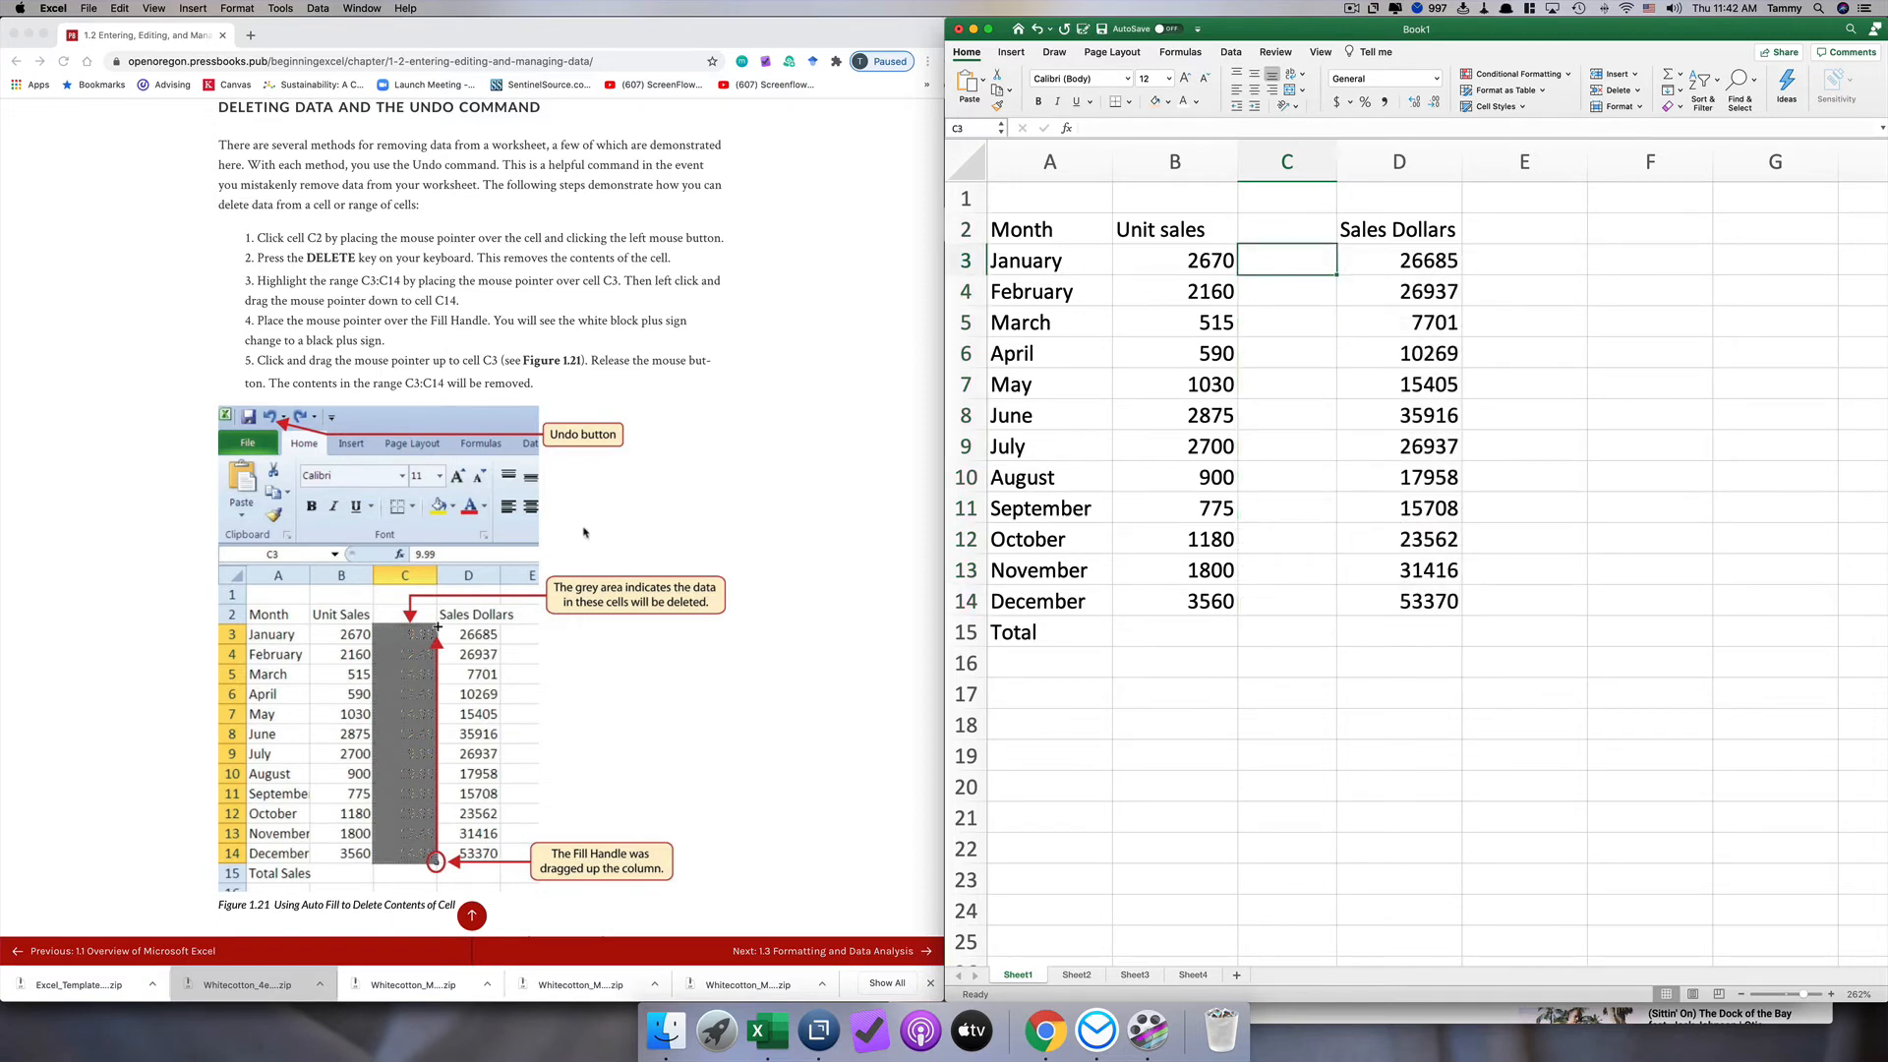
# Step: Undo the clearing of the prices in C3:C14 and the deletion of the heading in C2
pyautogui.scroll(-5, 584, 532)
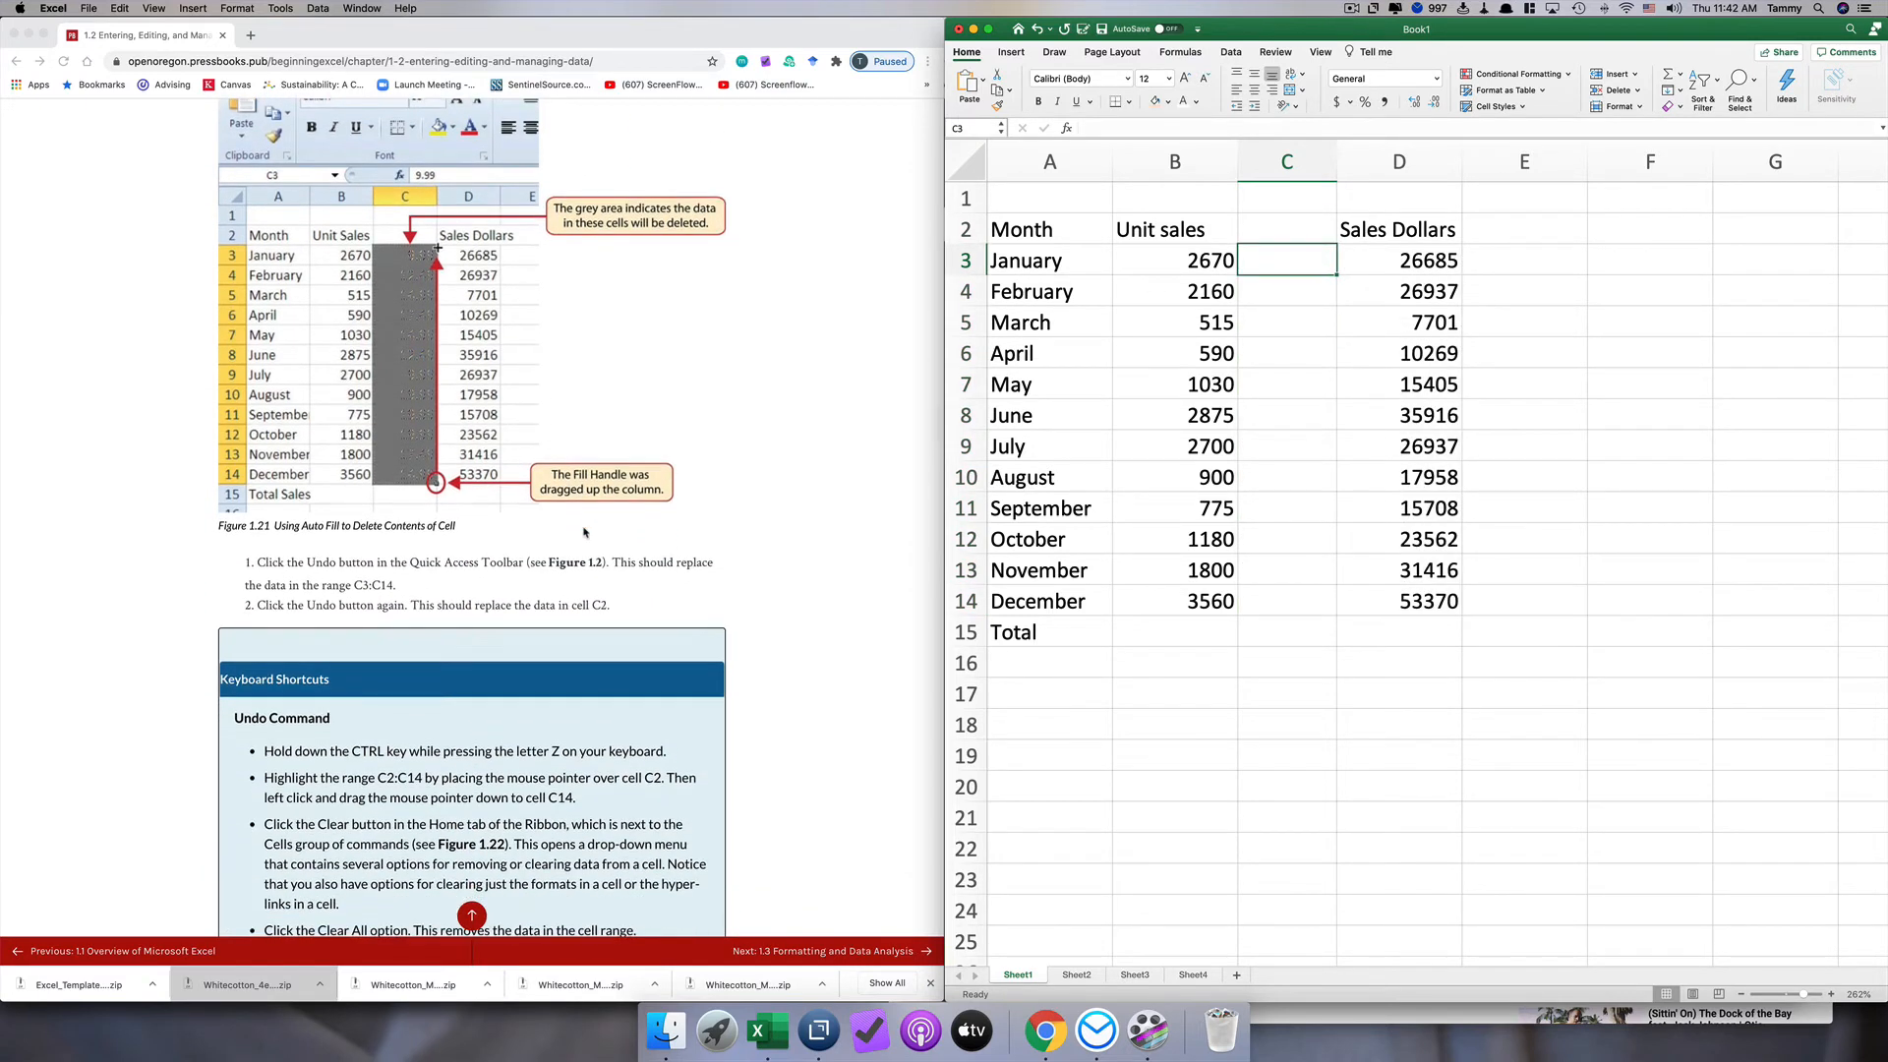
pyautogui.click(1037, 30)
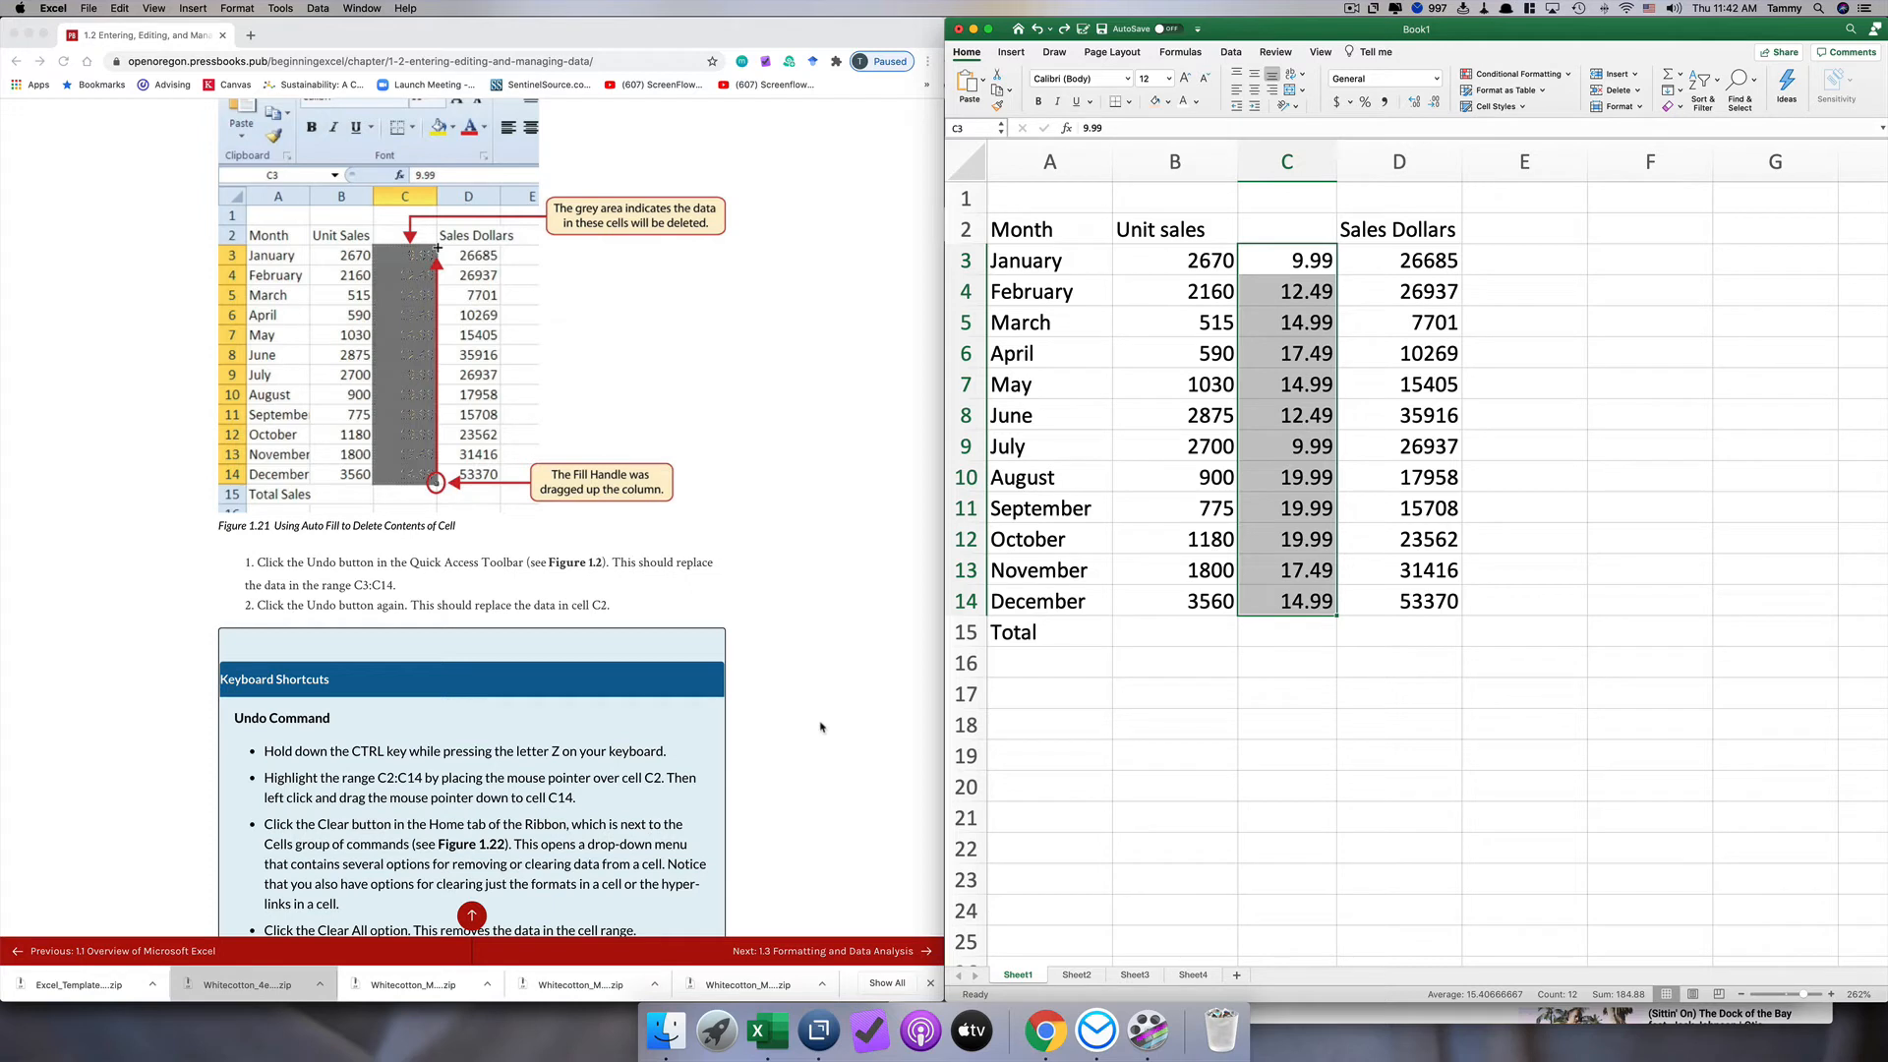
pyautogui.click(1037, 31)
pyautogui.click(1036, 31)
pyautogui.click(1036, 30)
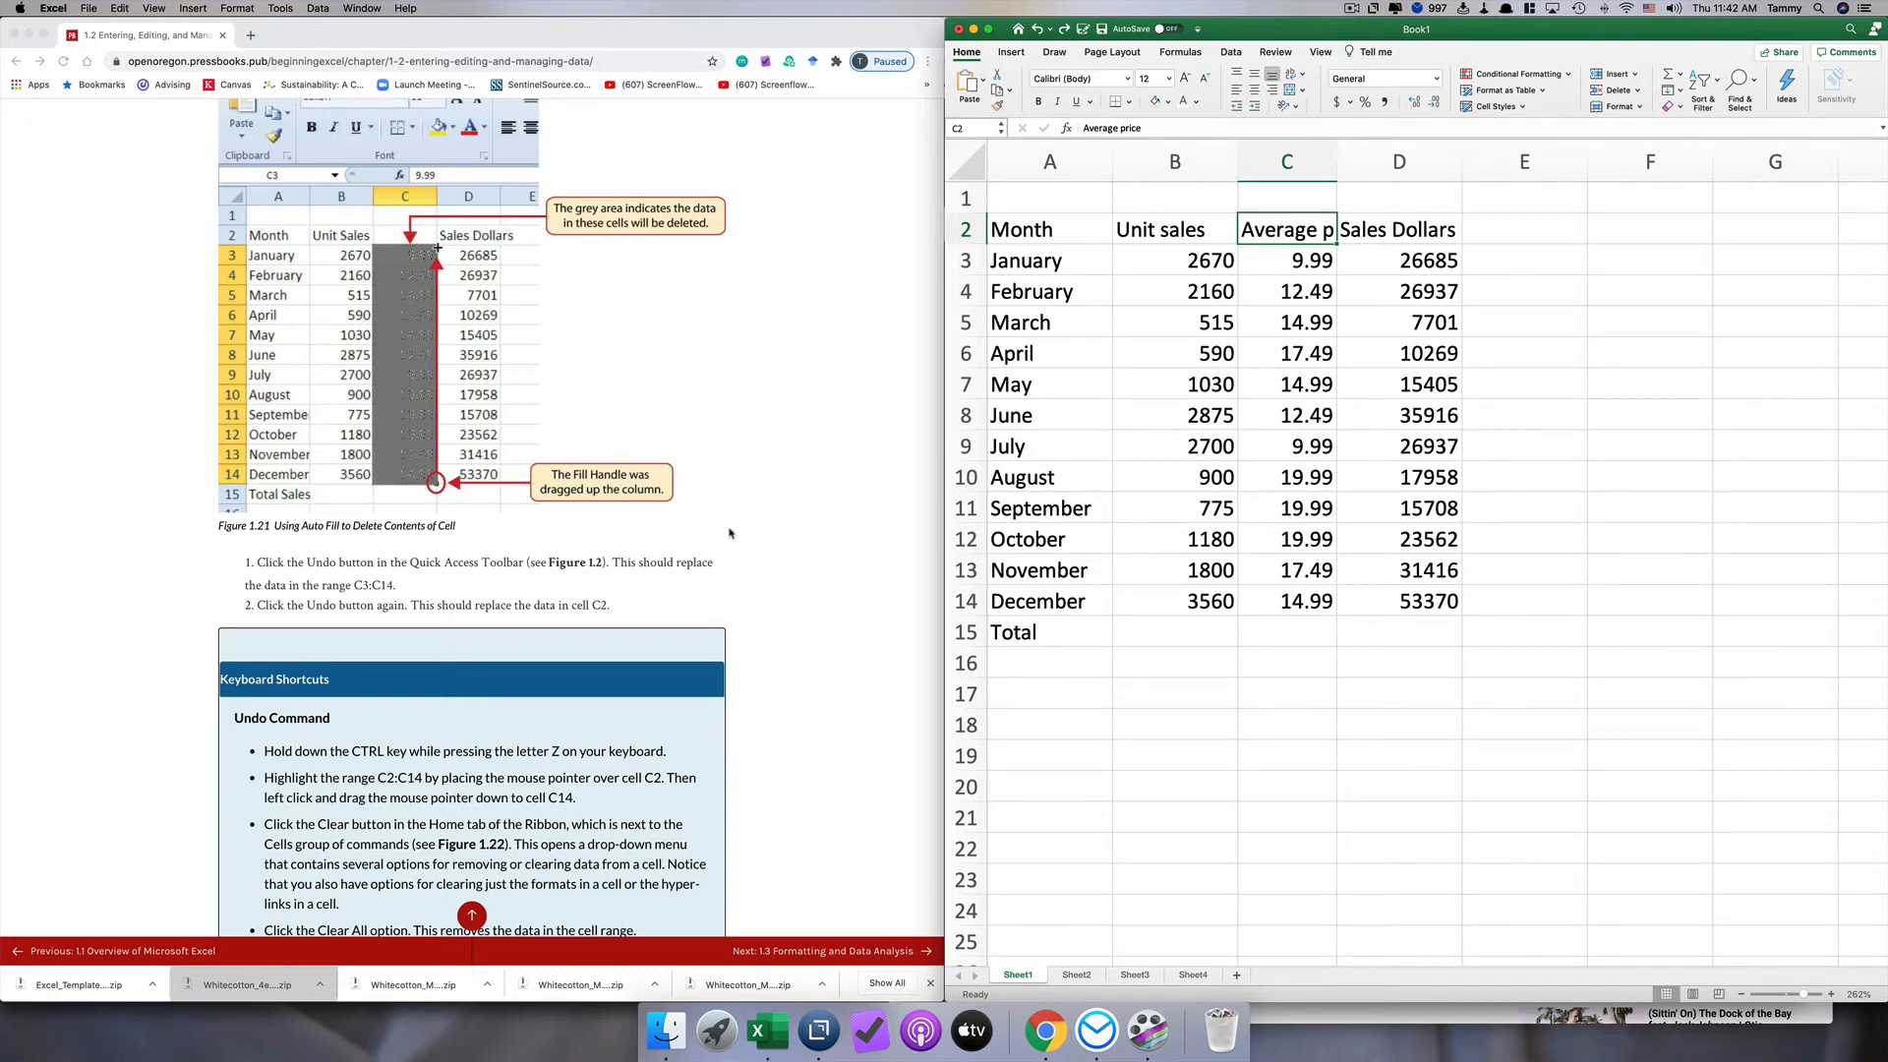
# Step: Set the column width of columns C and D, Average price and Sales Dollars, to 13
pyautogui.scroll(-3, 726, 540)
pyautogui.scroll(-1, 726, 539)
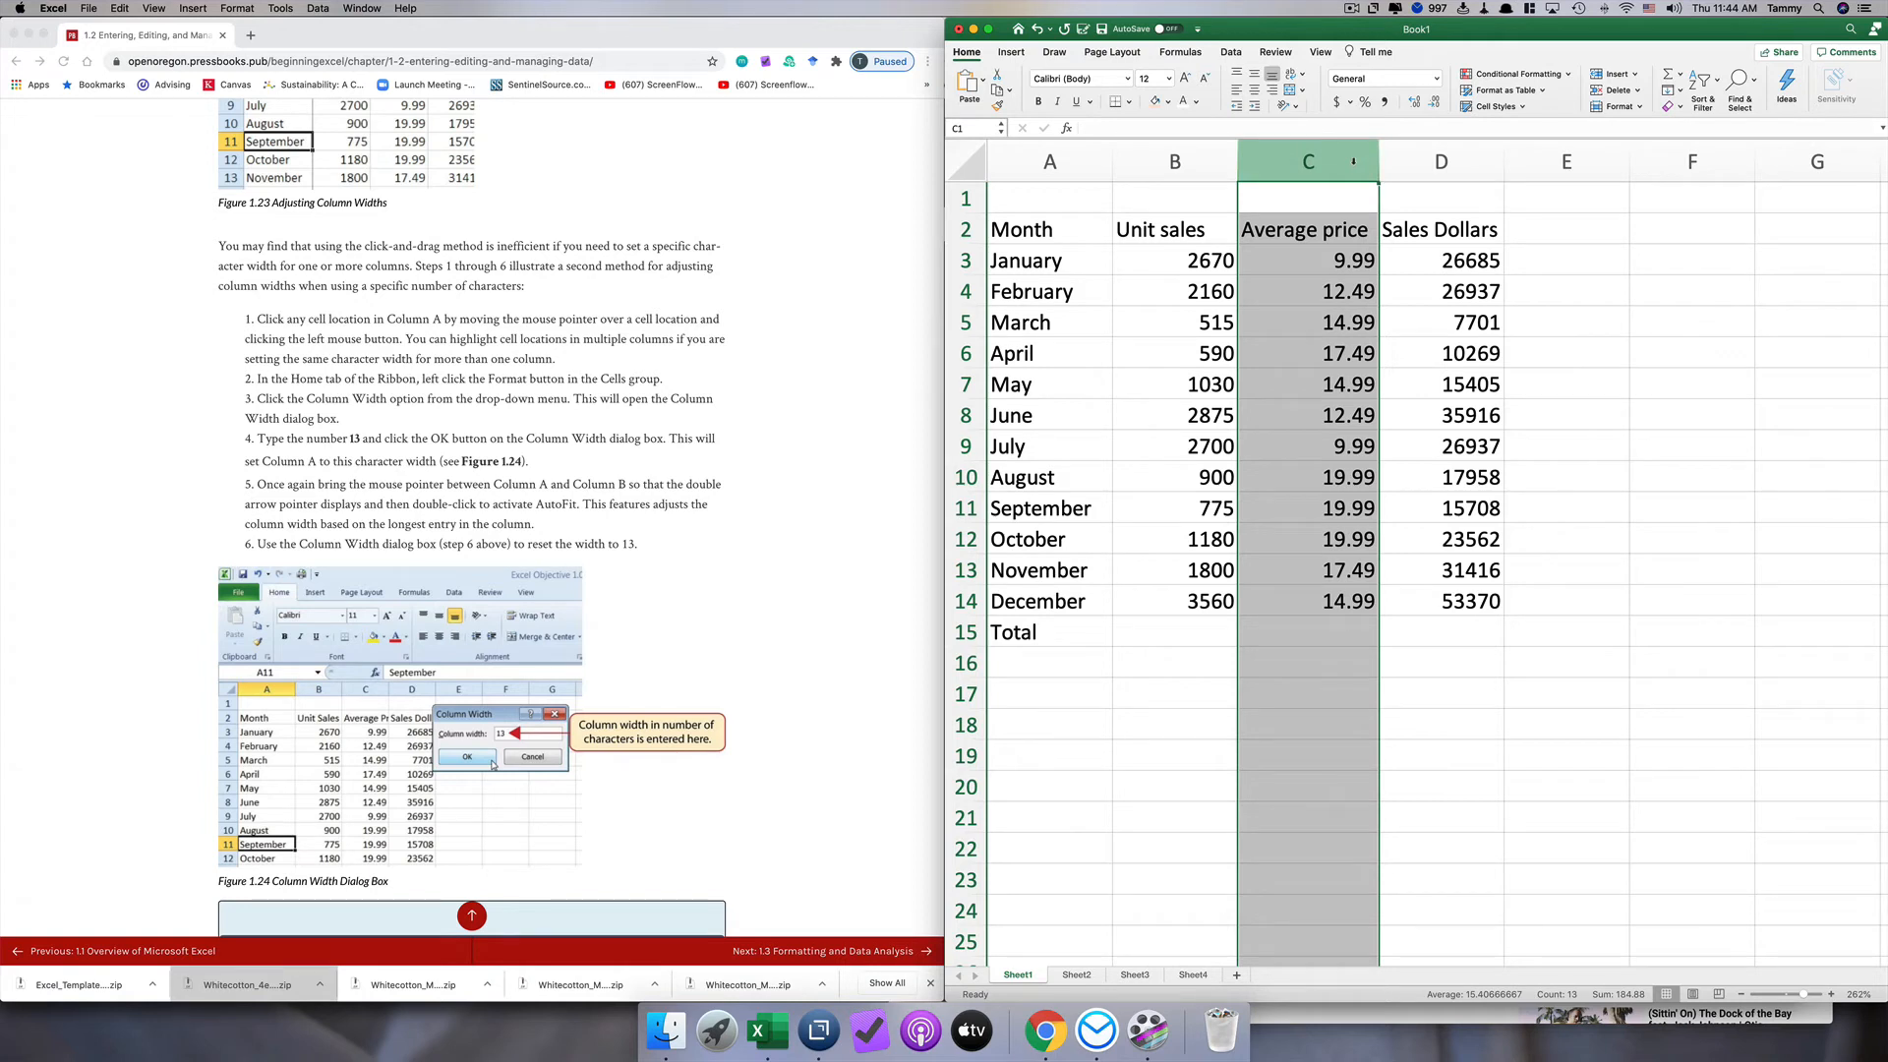
pyautogui.moveTo(1354, 161); pyautogui.dragTo(1391, 154)
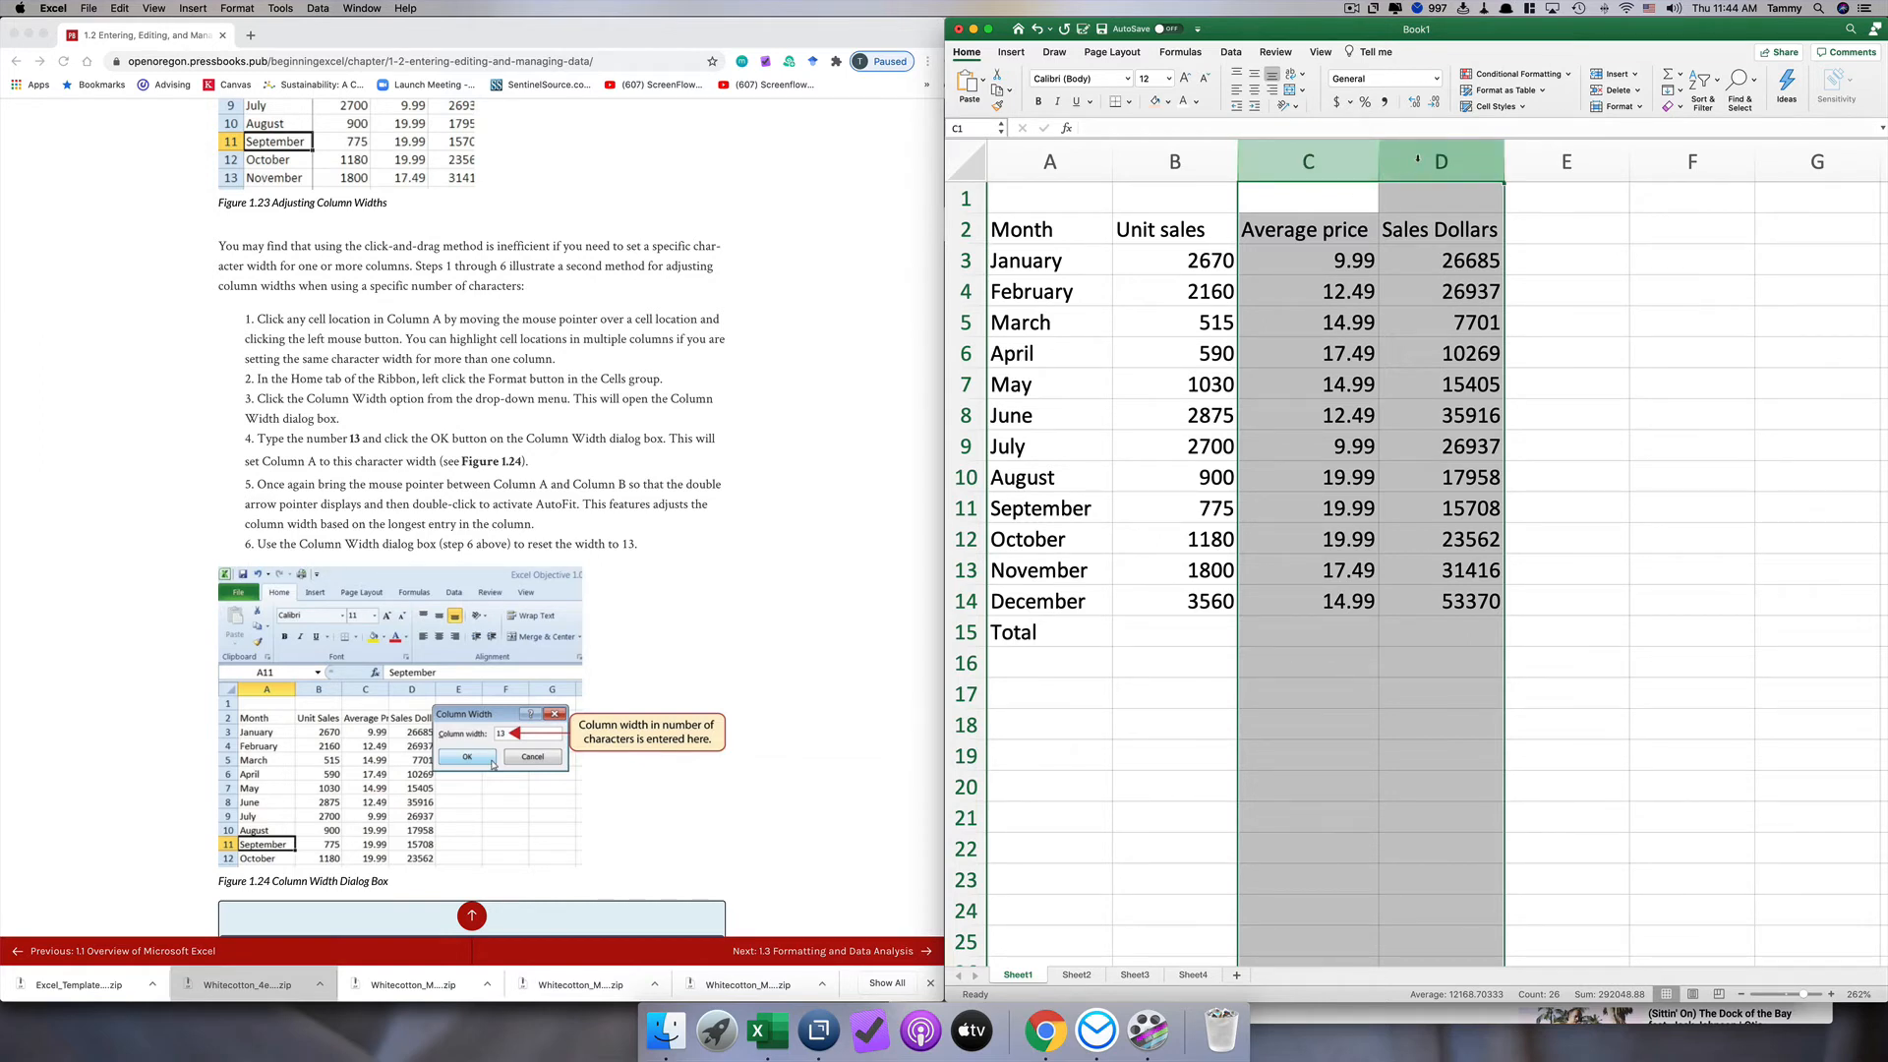
pyautogui.rightClick(1417, 160)
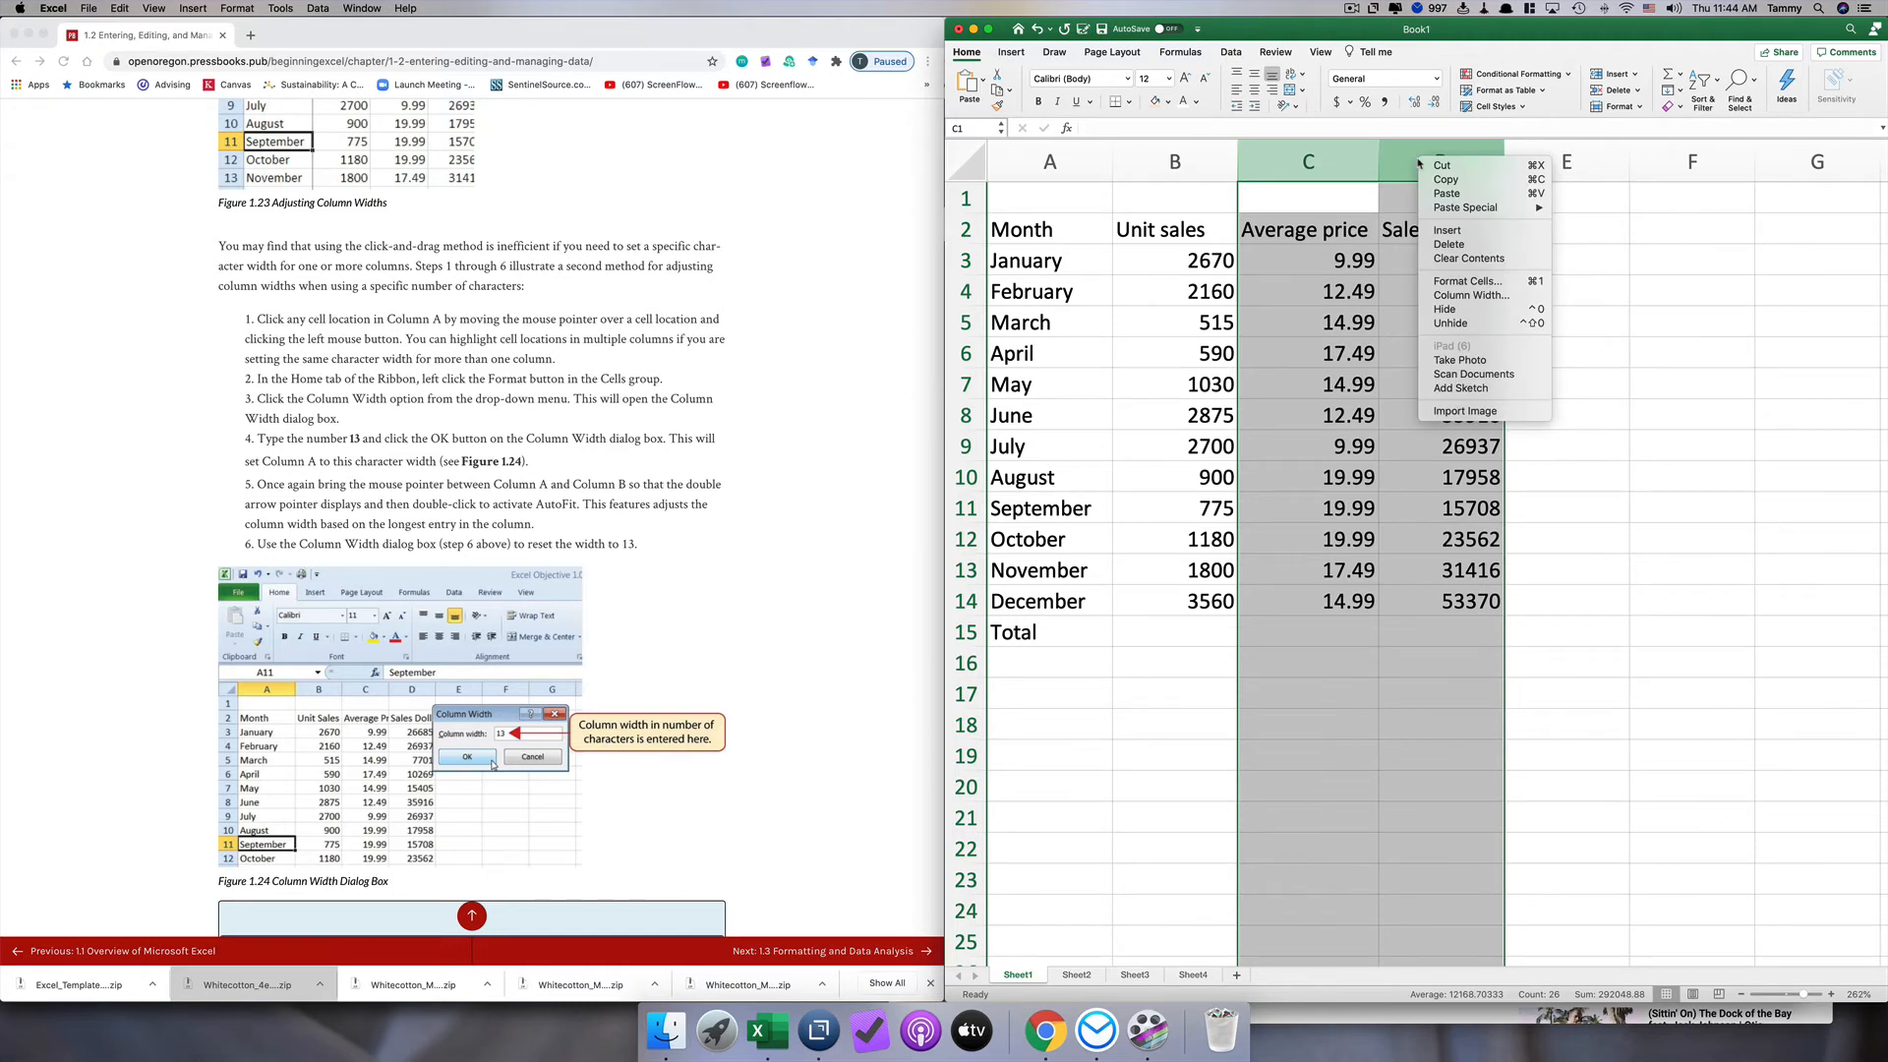
pyautogui.click(1470, 295)
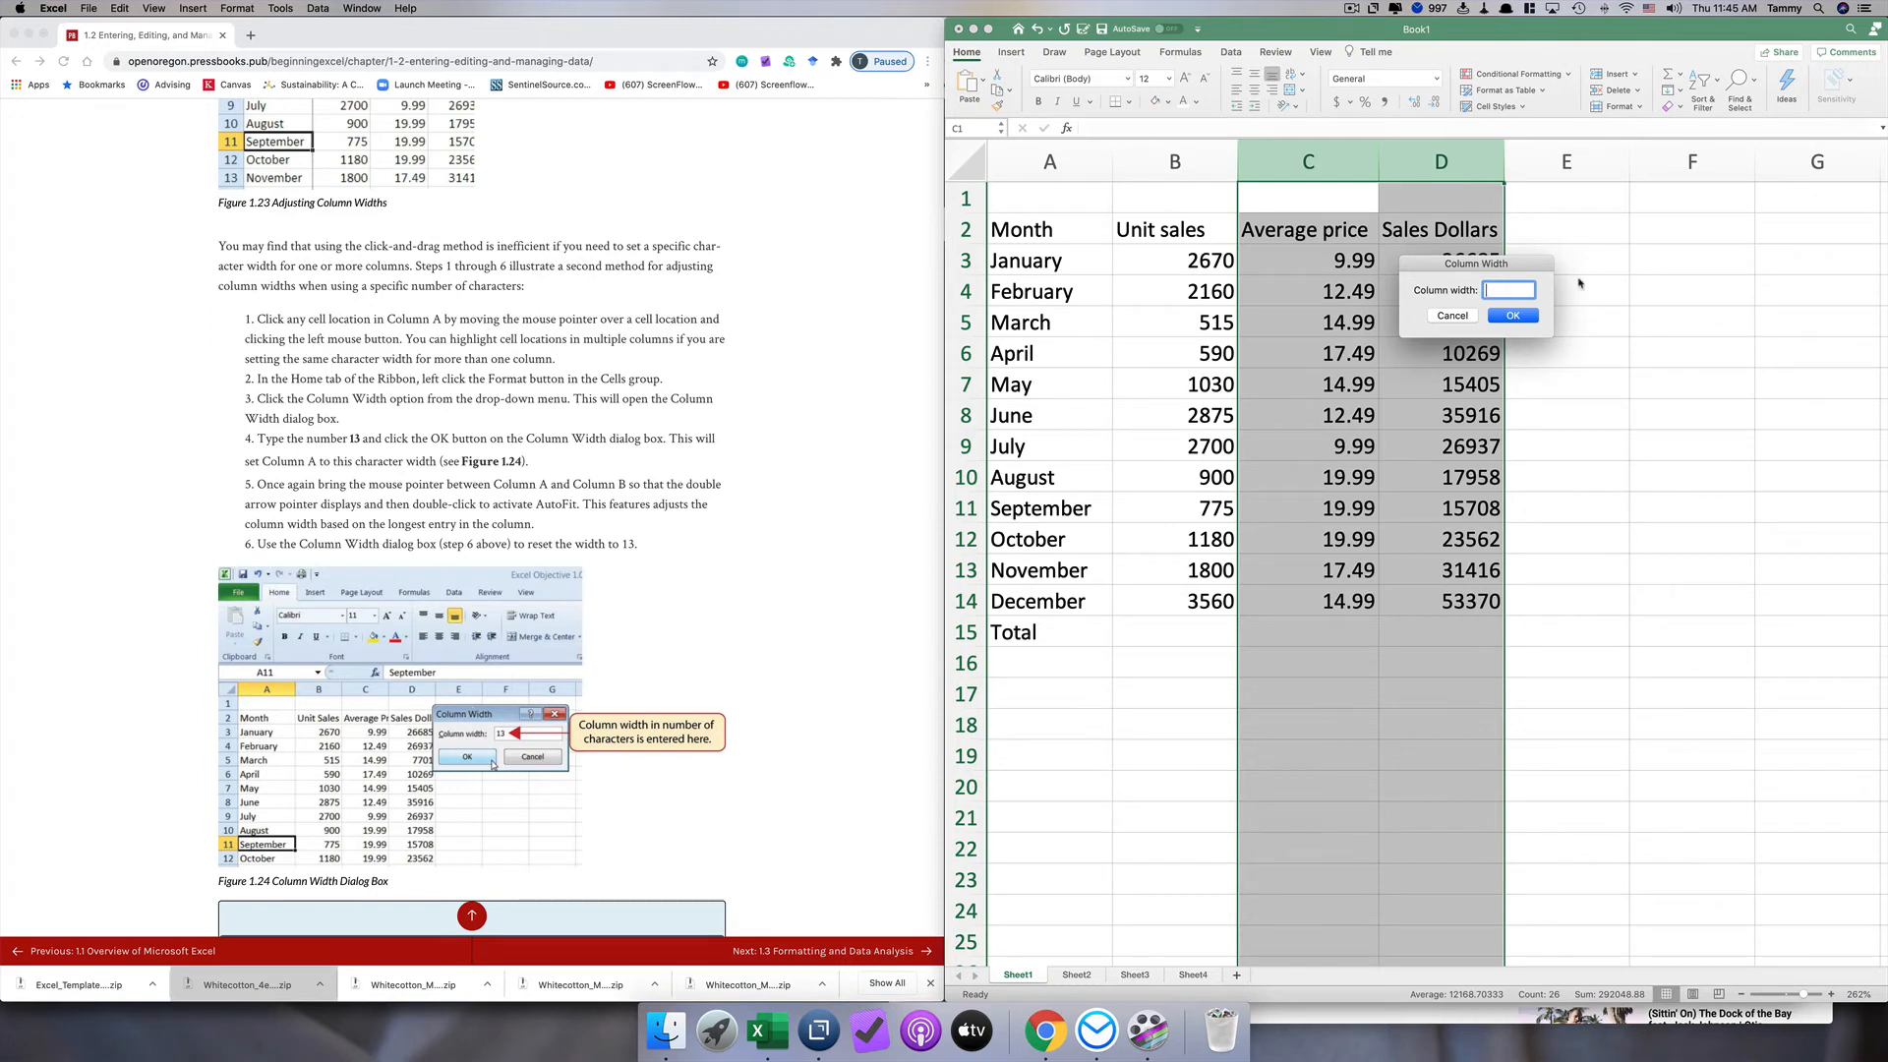
pyautogui.write('13')
pyautogui.press('Return')
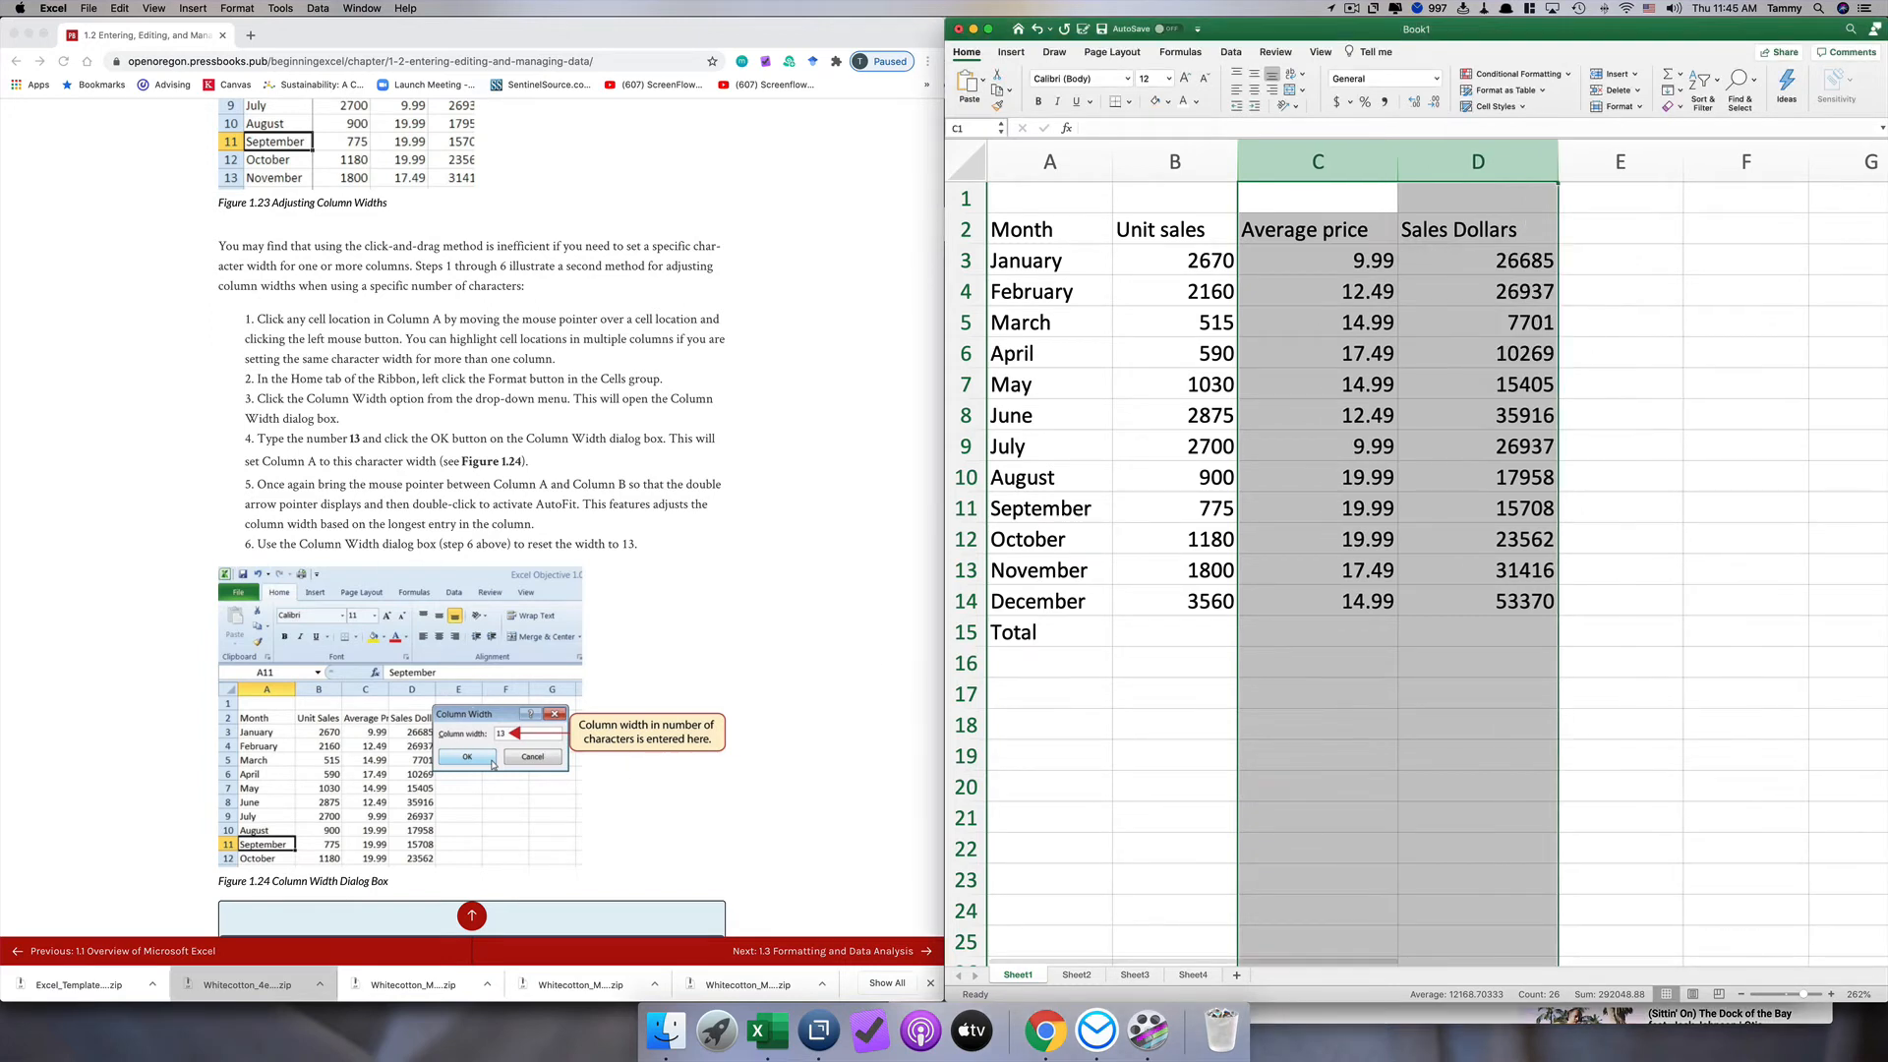
pyautogui.click(1291, 283)
pyautogui.click(1343, 249)
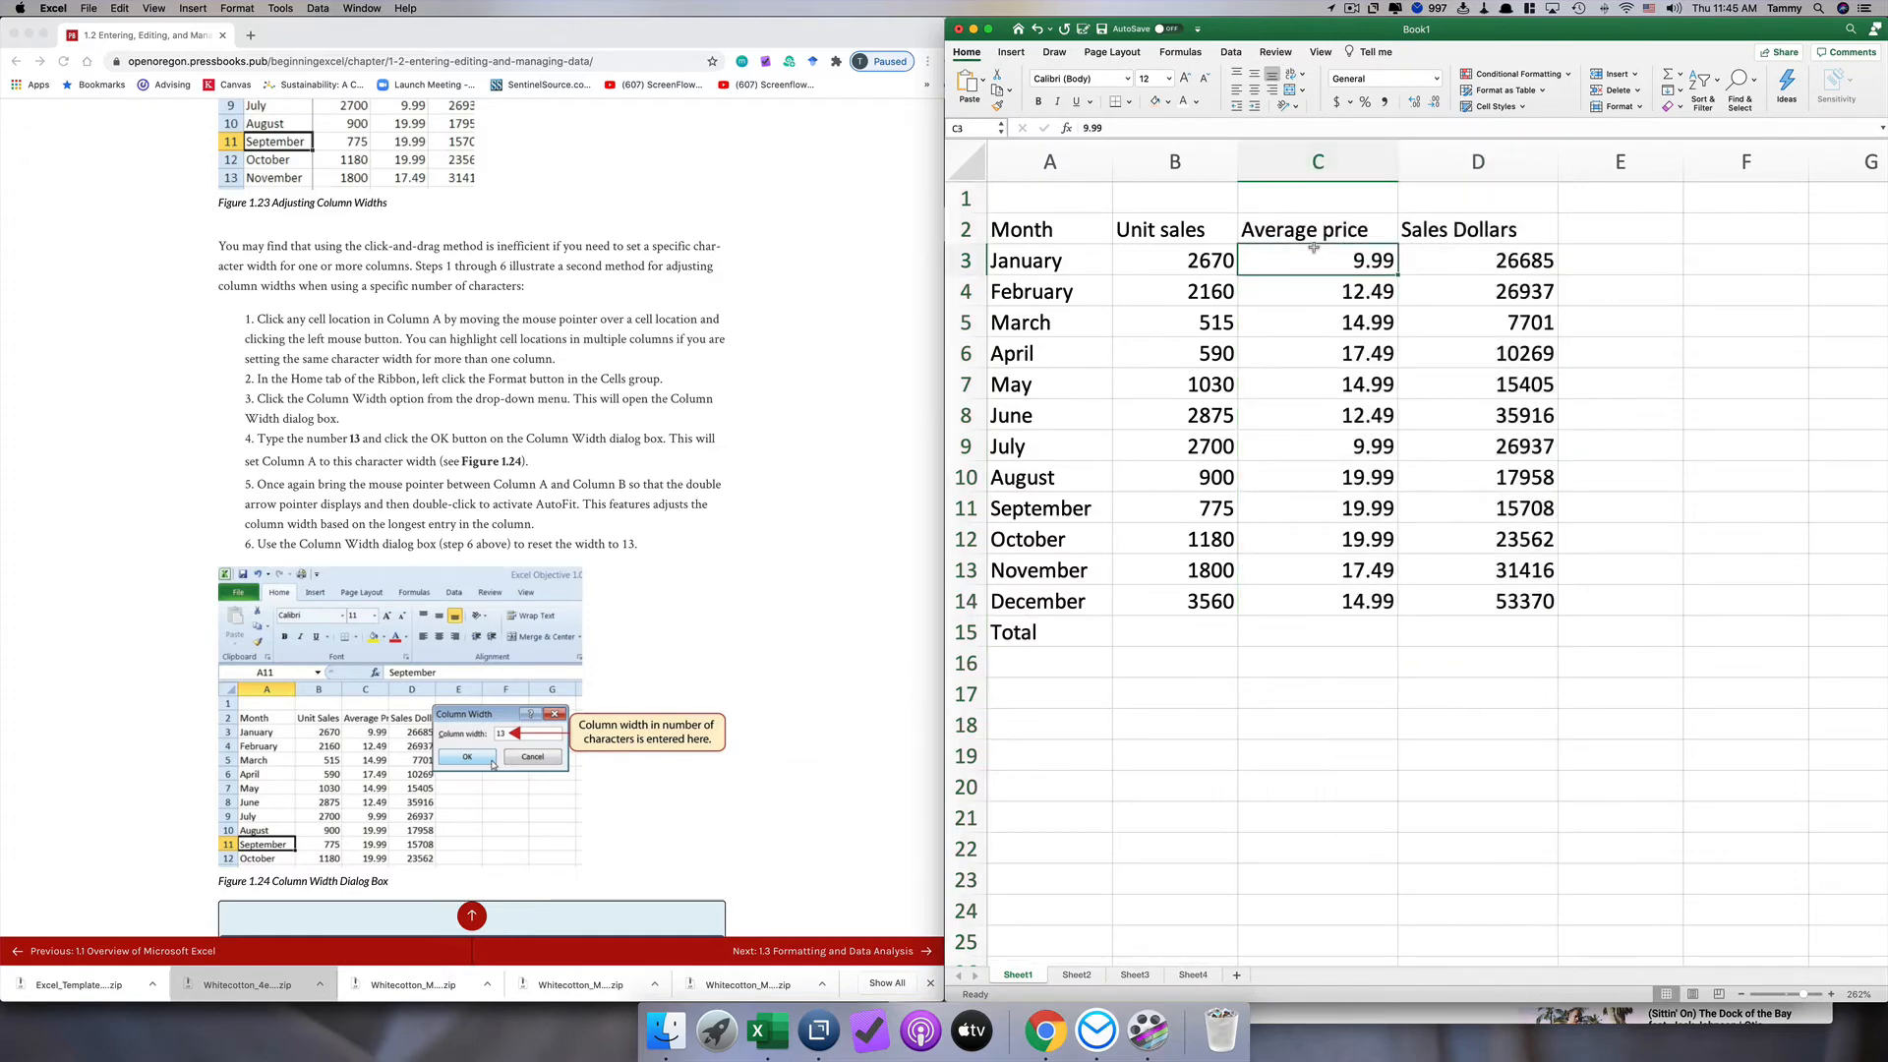
# Step: Set the row height of rows 3 and 4, January and February, to 20
pyautogui.scroll(-5, 587, 449)
pyautogui.scroll(-3, 587, 449)
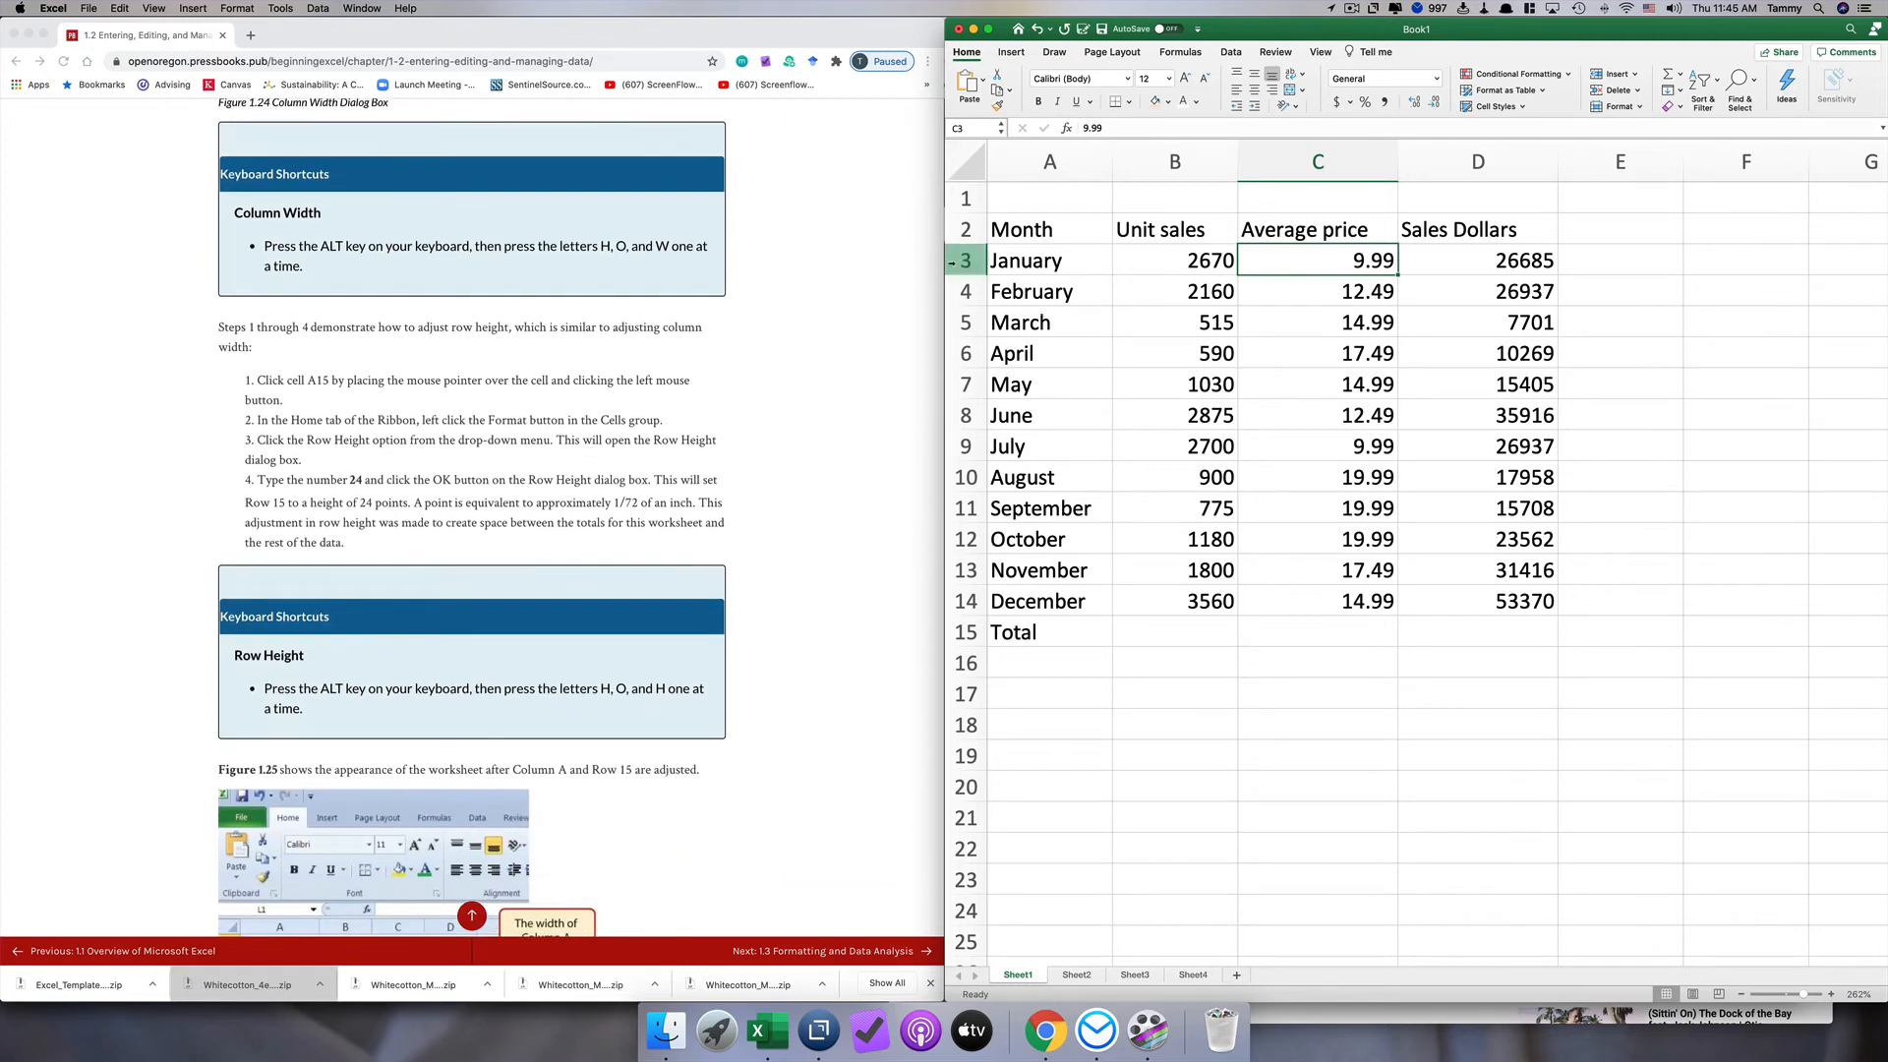
pyautogui.moveTo(966, 262); pyautogui.dragTo(966, 291)
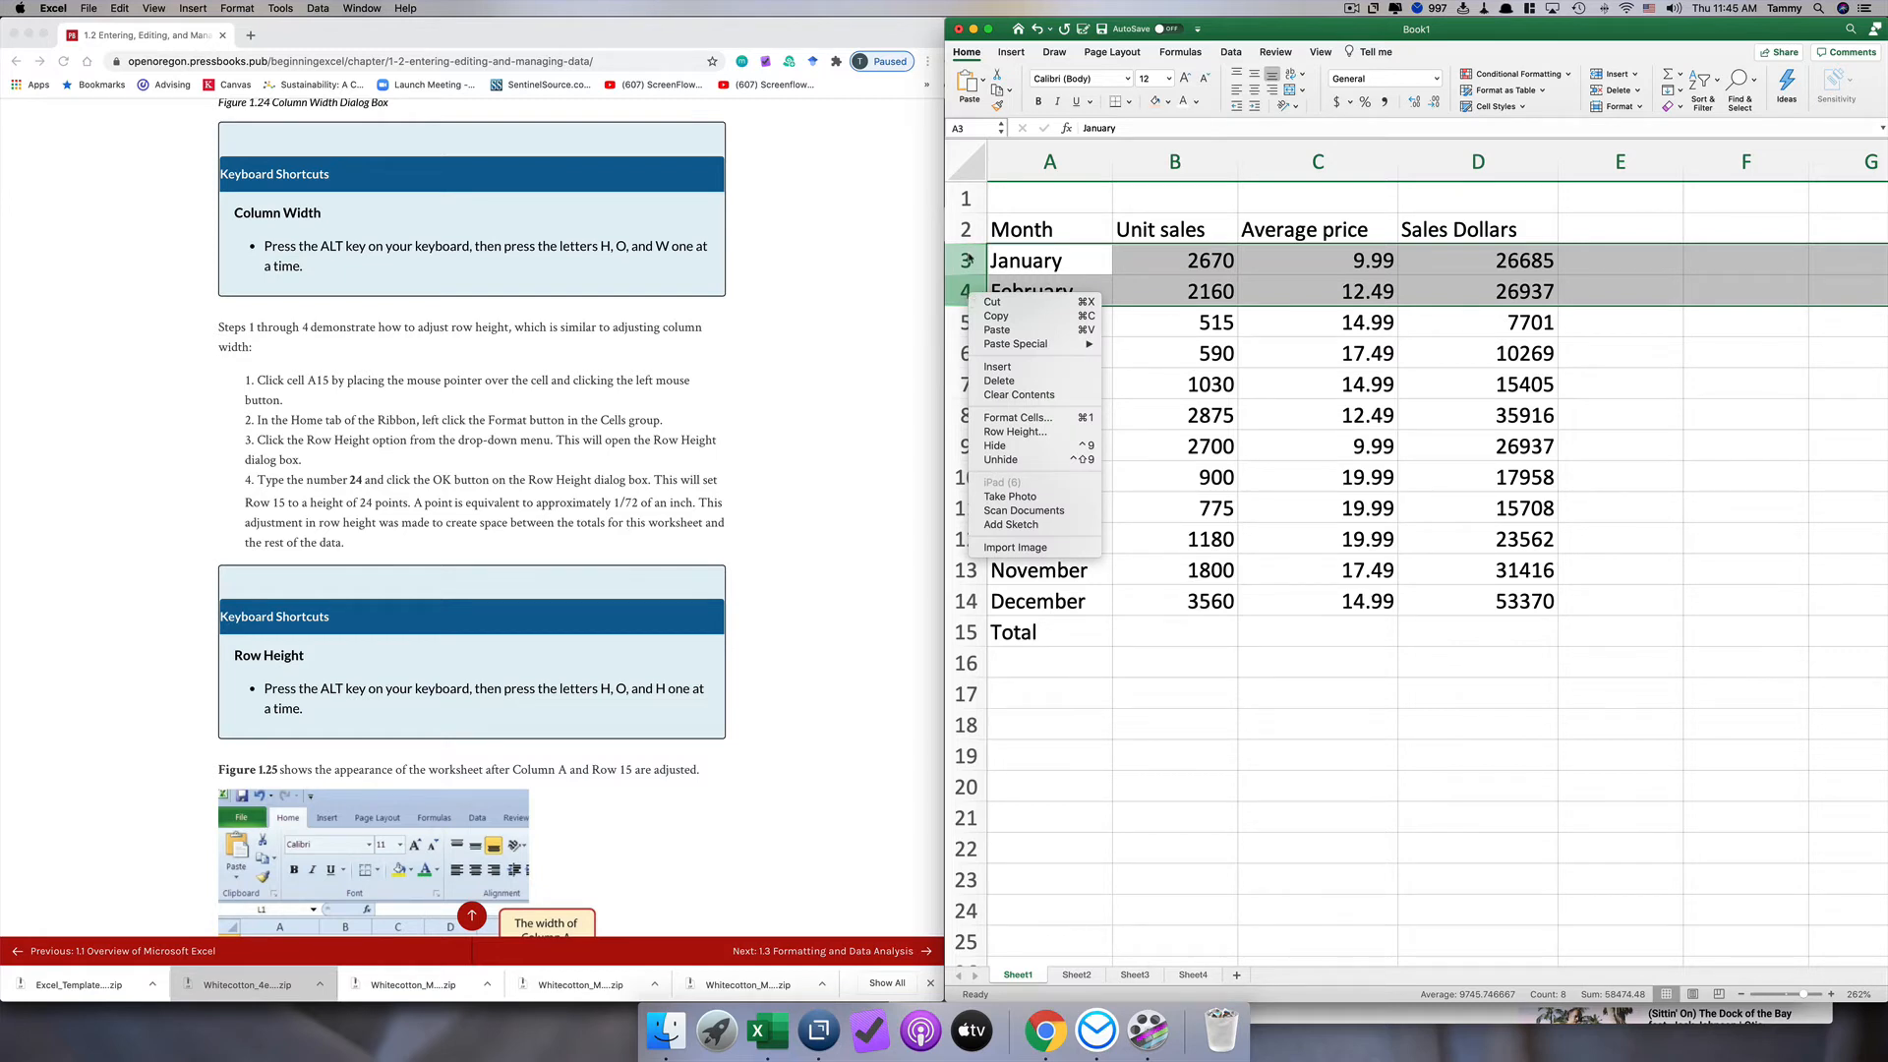
pyautogui.click(965, 261)
pyautogui.moveTo(966, 261); pyautogui.dragTo(965, 291)
pyautogui.rightClick(965, 291)
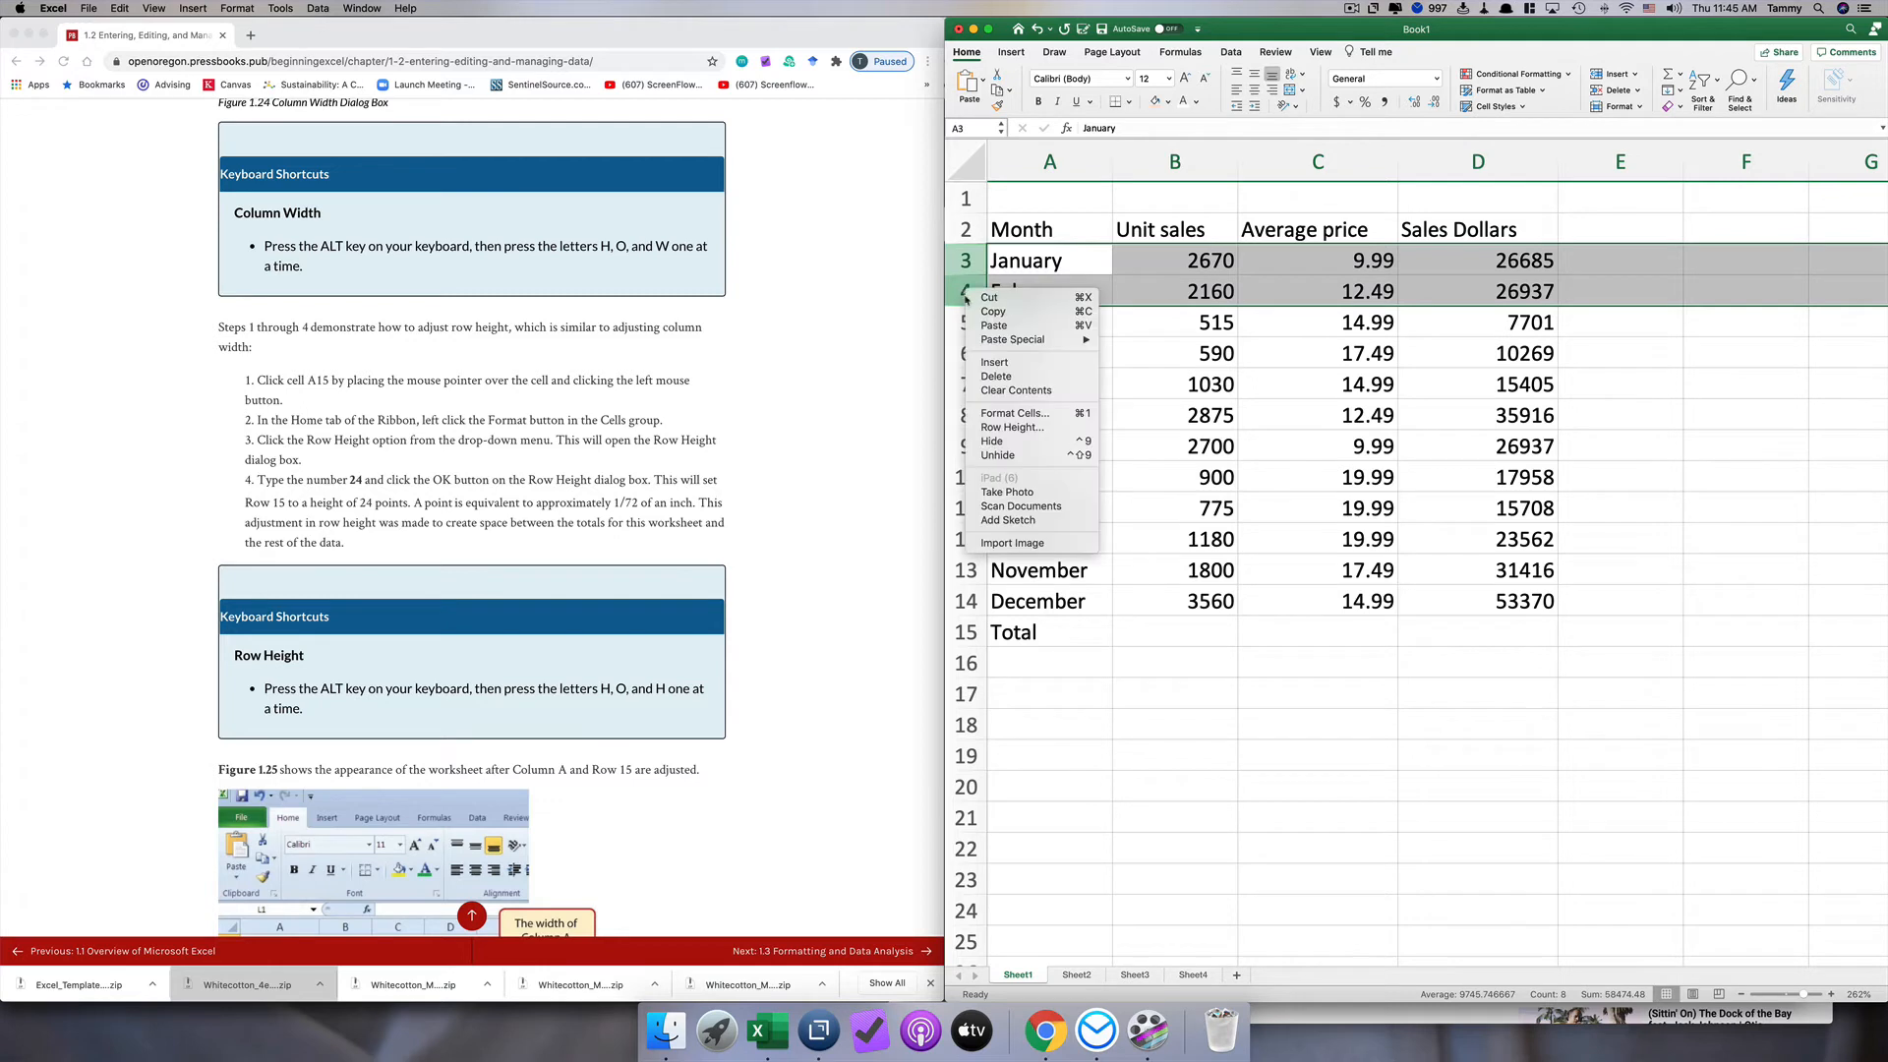
pyautogui.click(1012, 429)
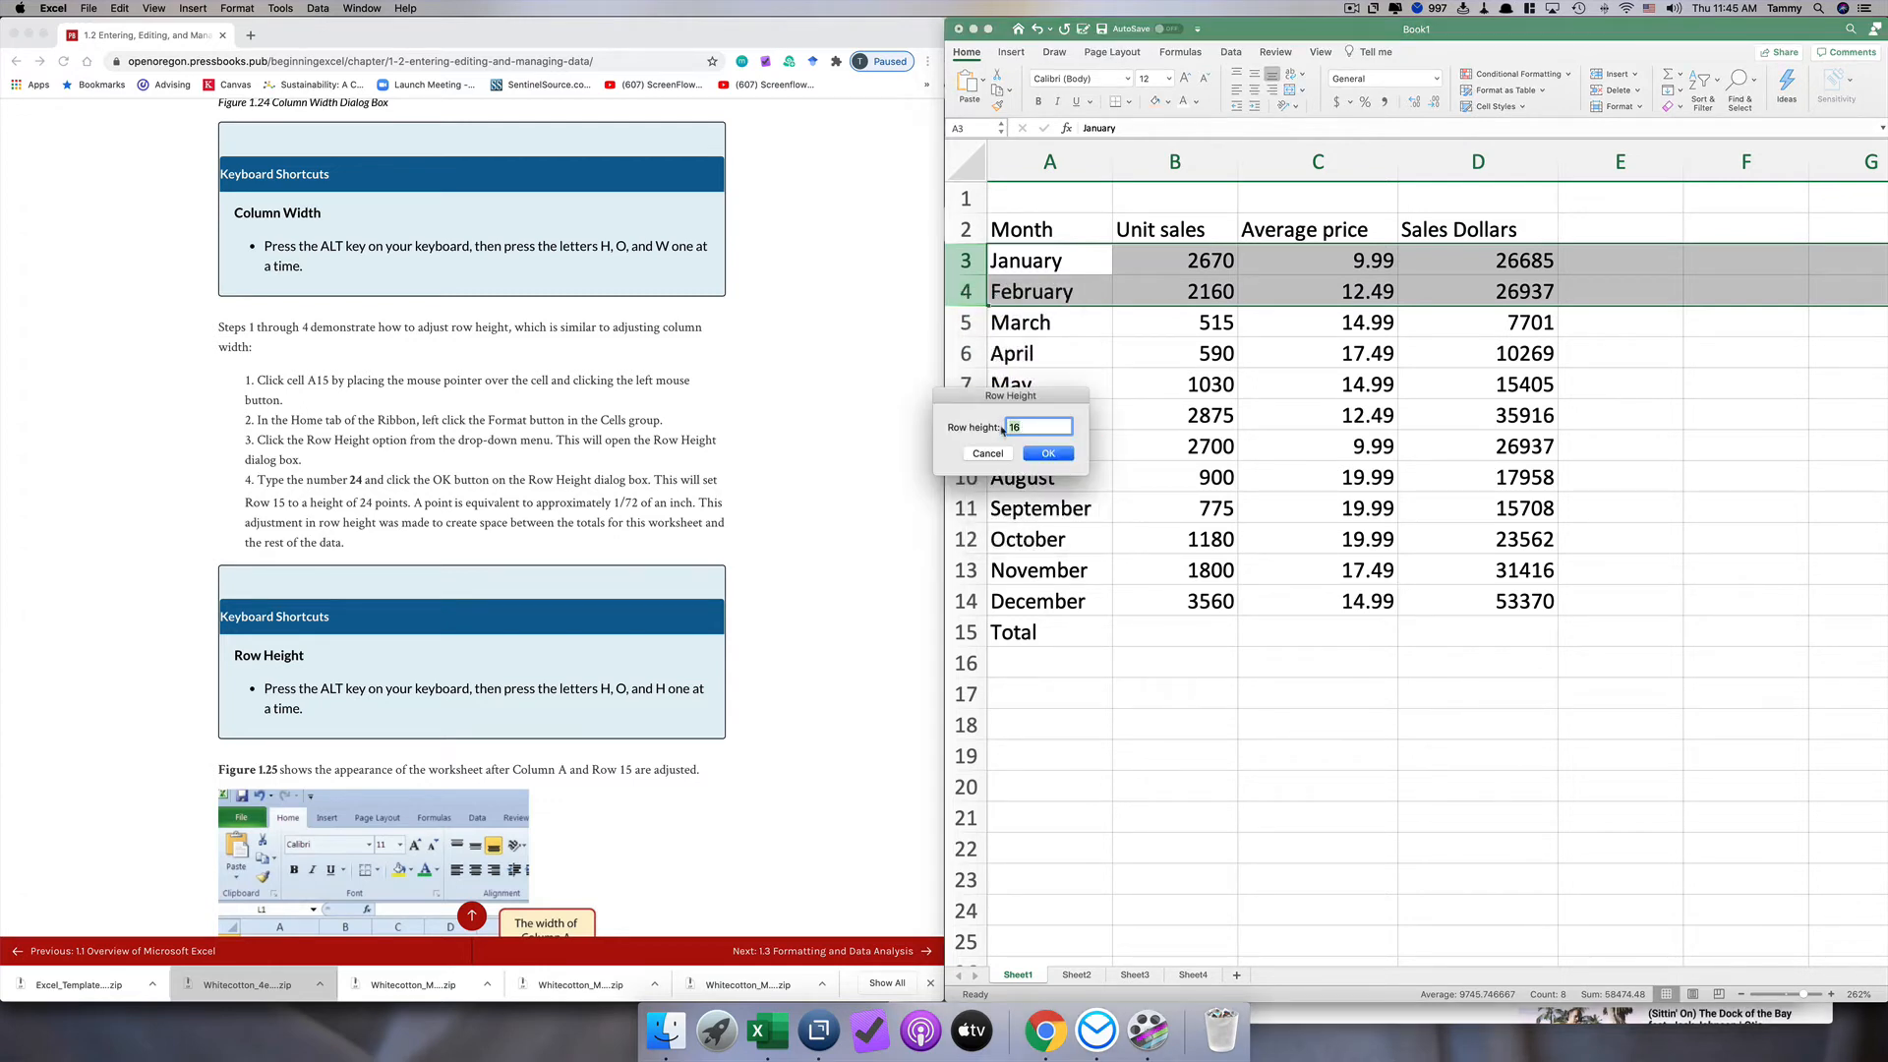
pyautogui.write('20')
pyautogui.press('Return')
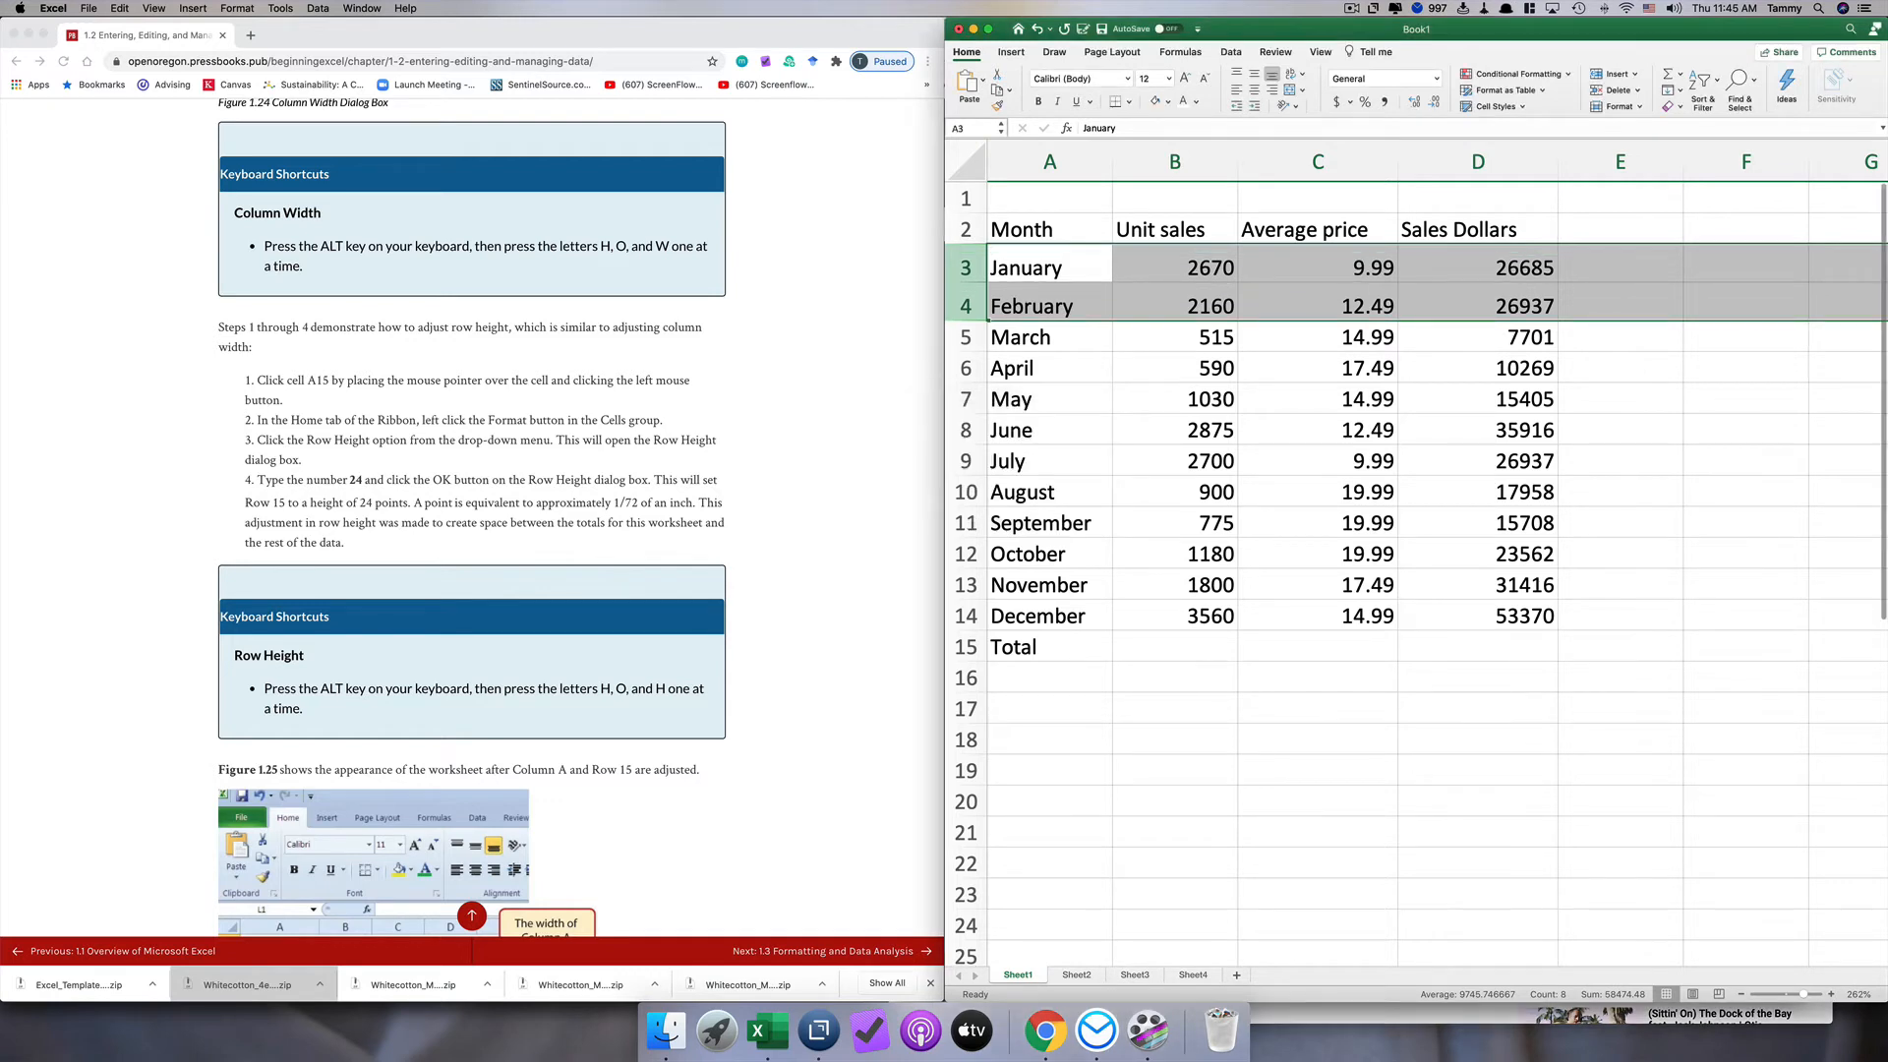
# Step: Undo the row height change on rows 3 and 4 and deselect the rows
pyautogui.click(1110, 317)
pyautogui.click(1106, 334)
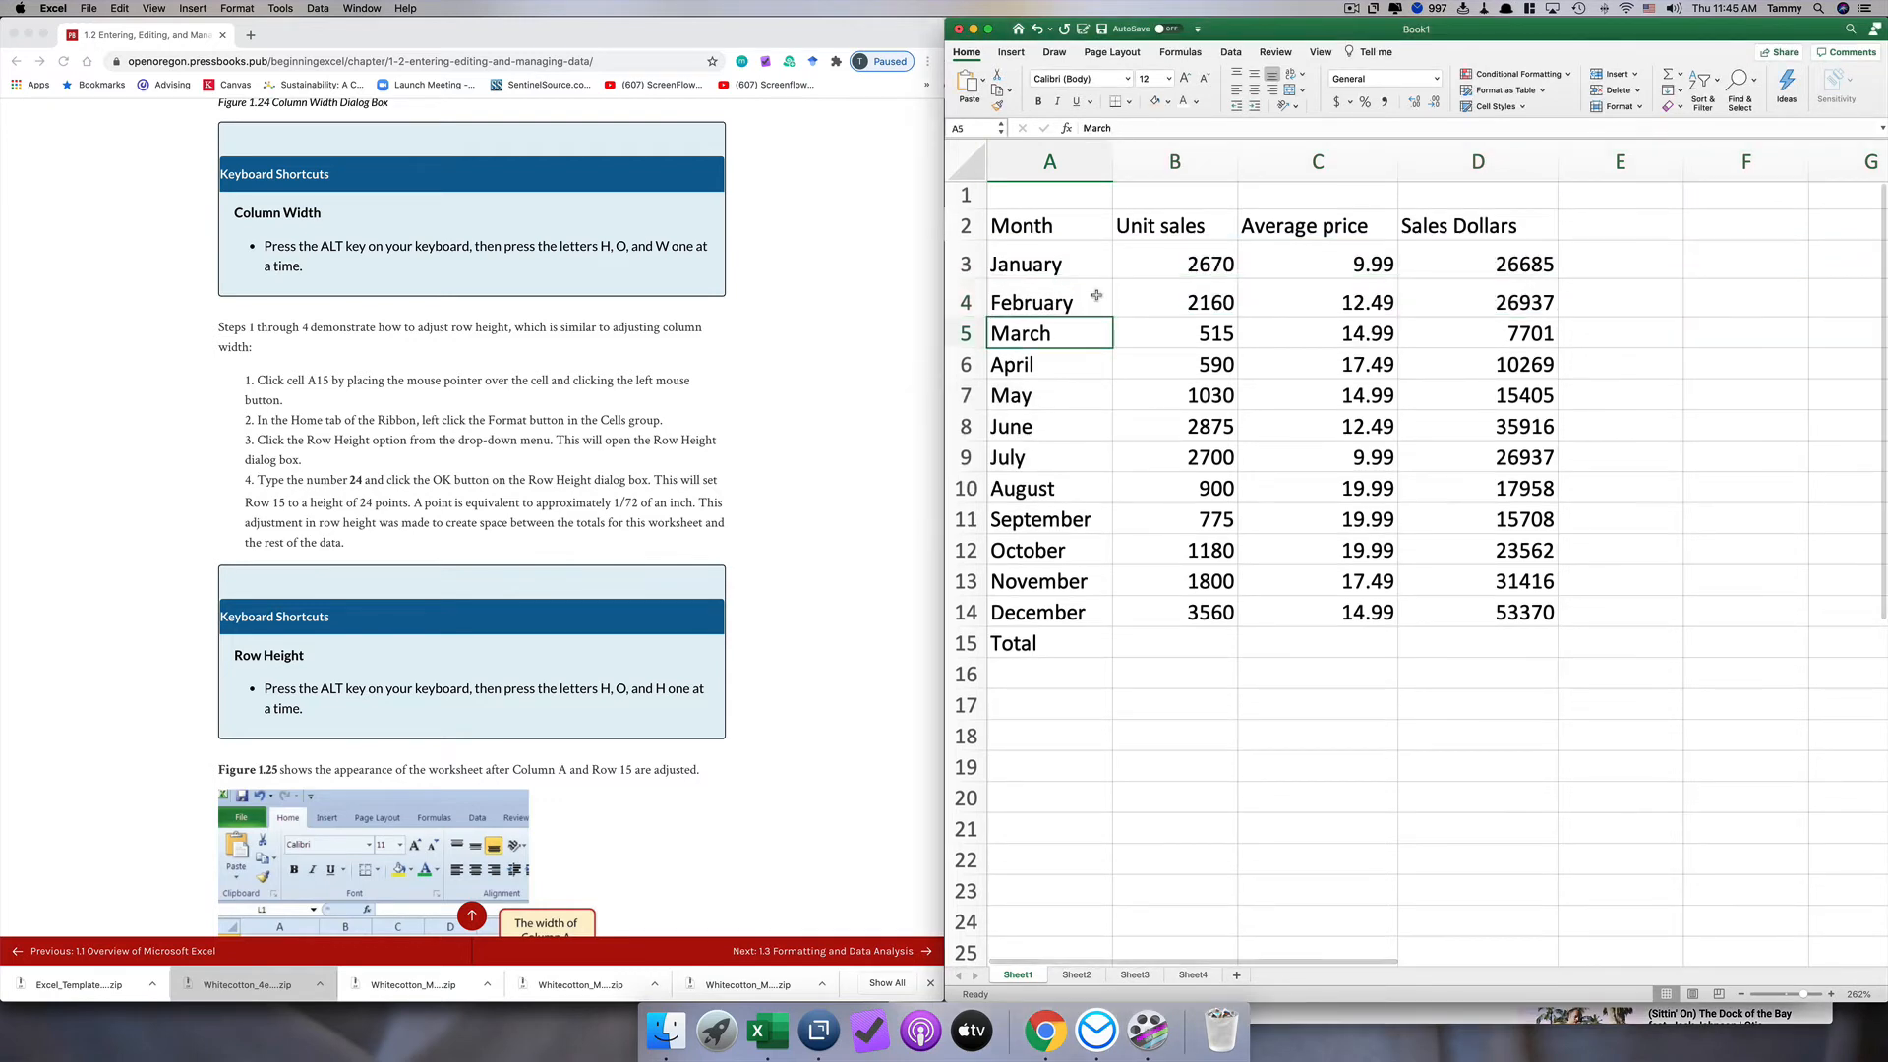
pyautogui.doubleClick(1101, 300)
pyautogui.click(1090, 267)
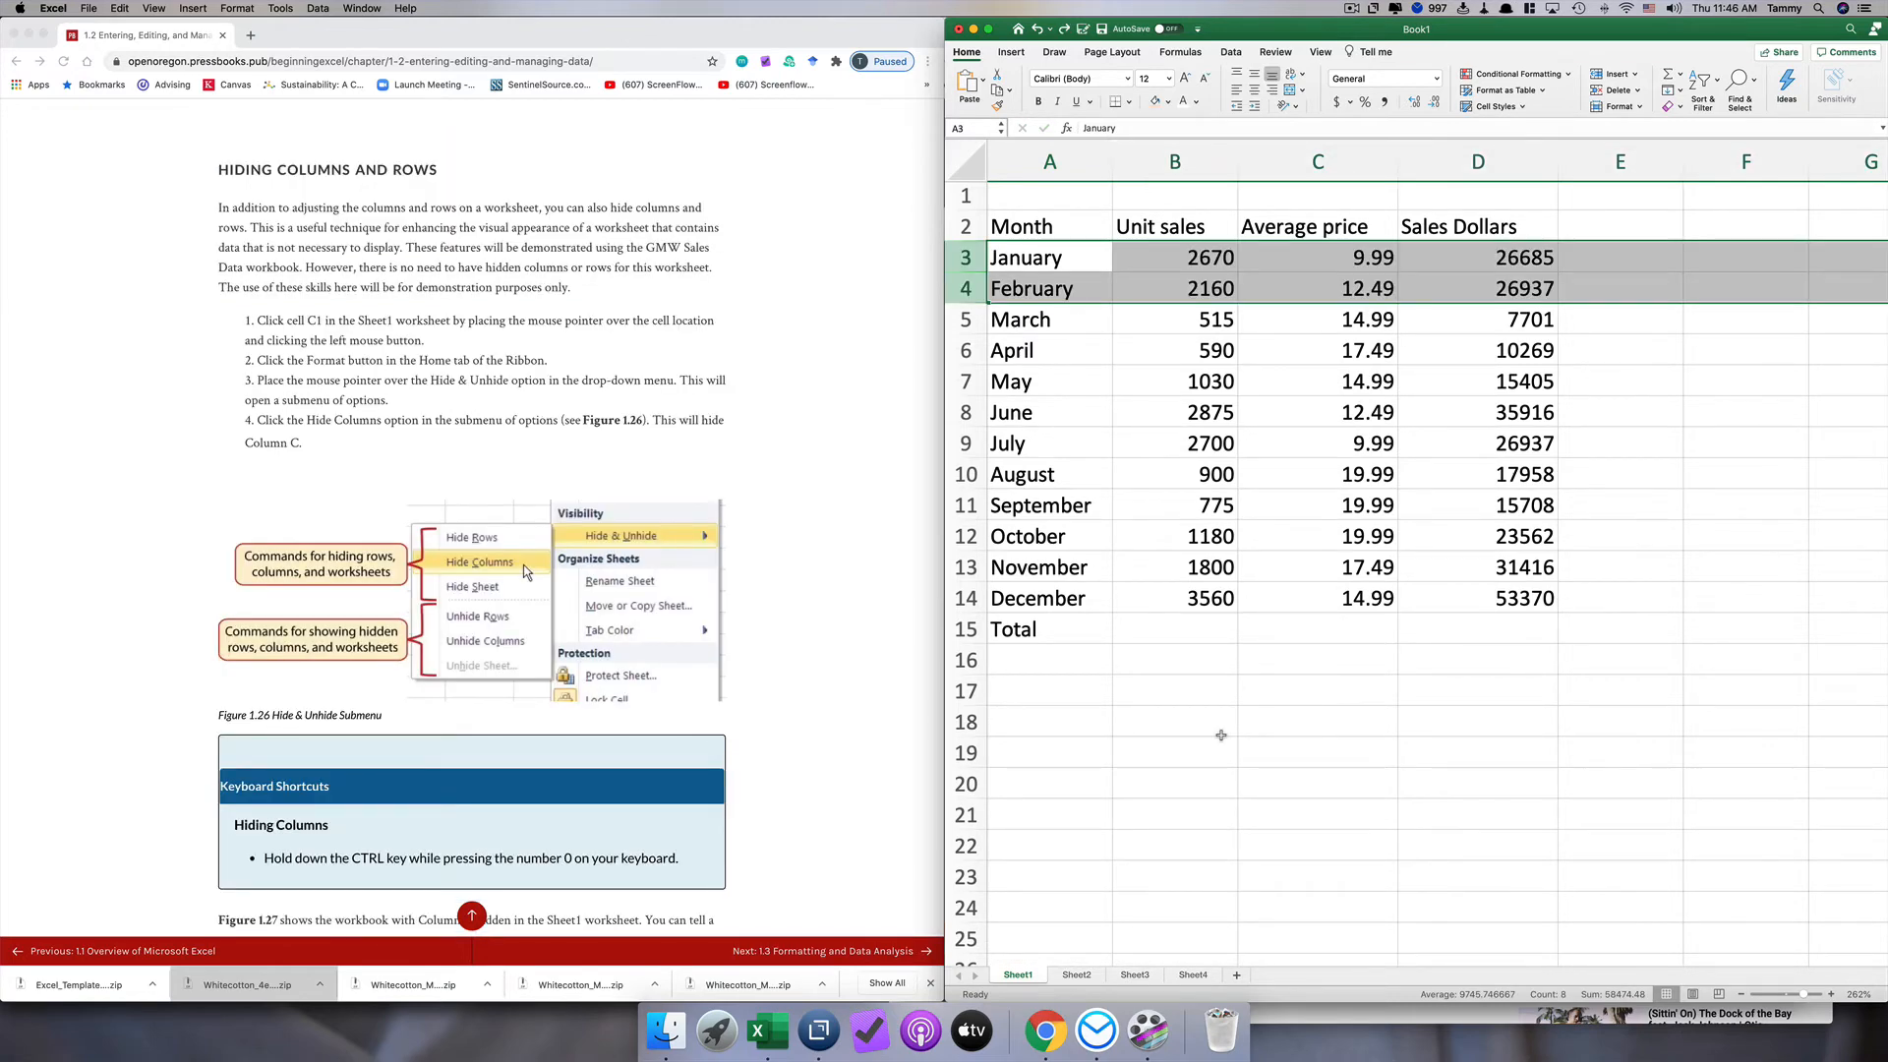
pyautogui.click(1220, 736)
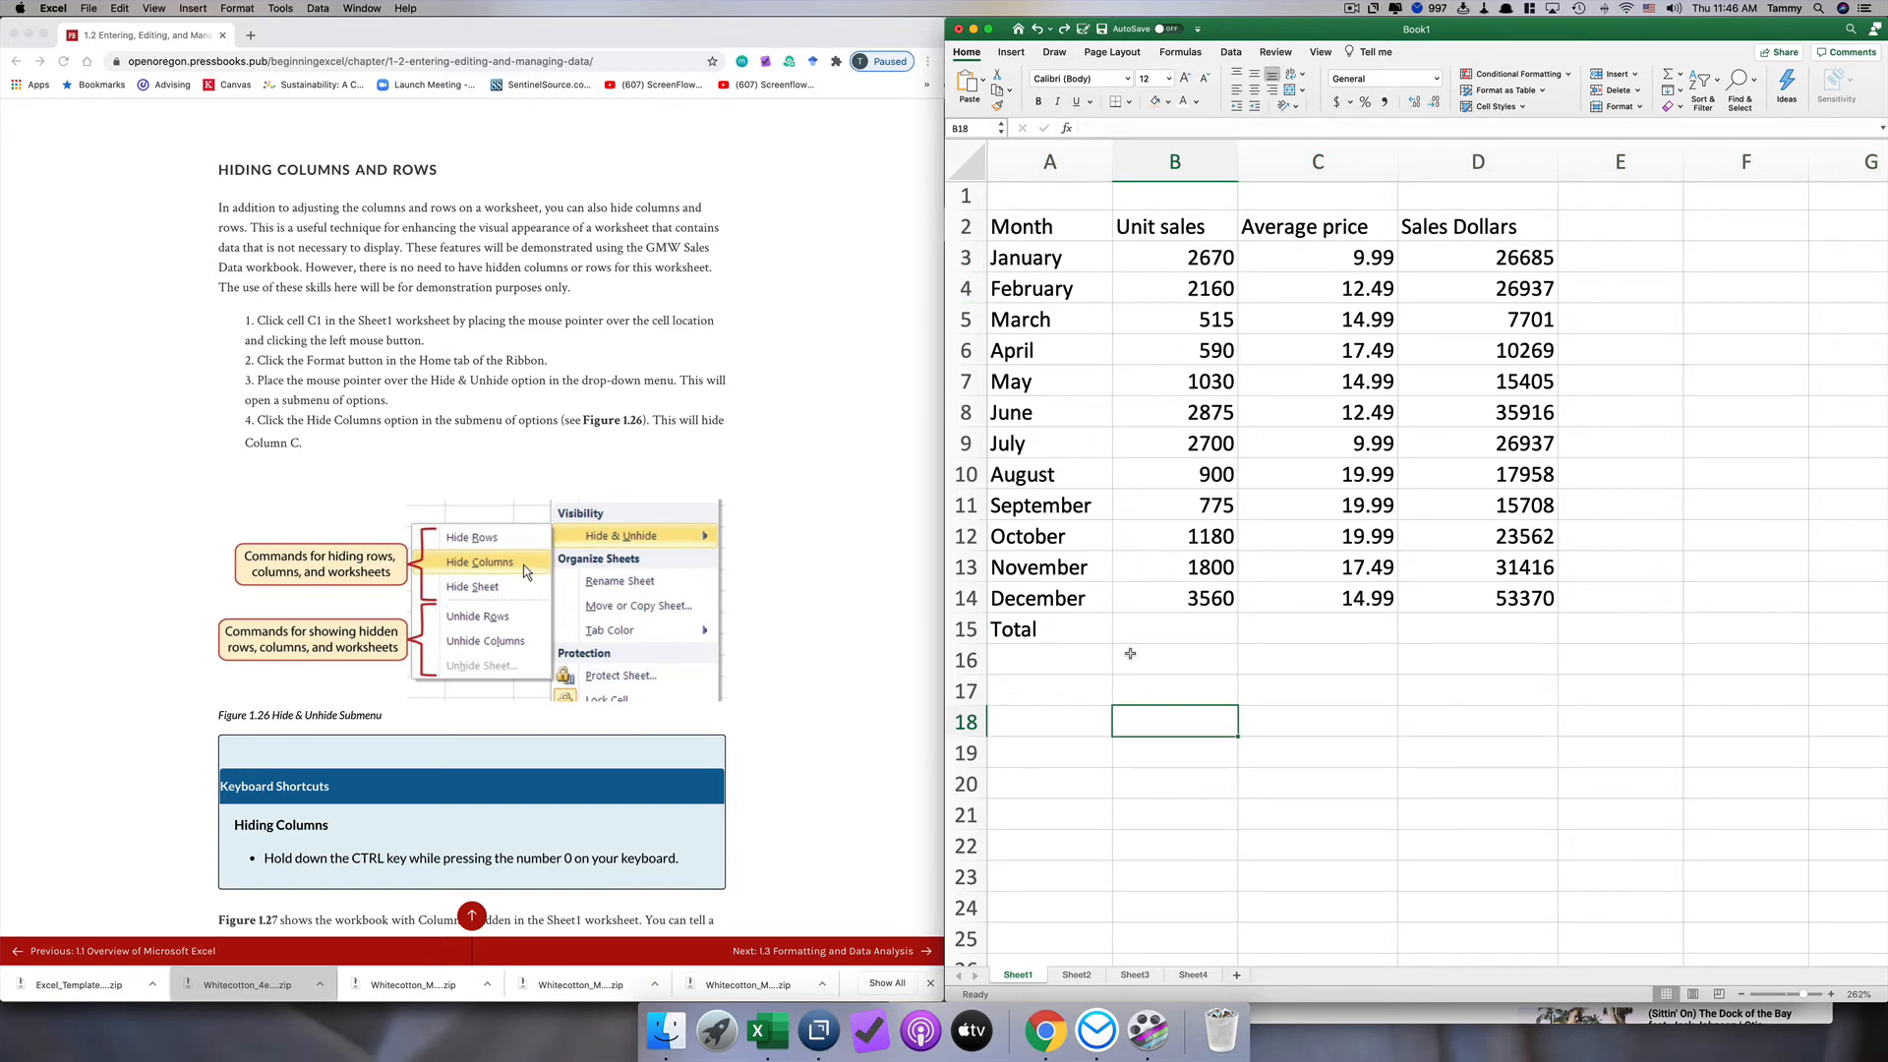
# Step: Hide column C, which holds the Average price data
pyautogui.click(1273, 165)
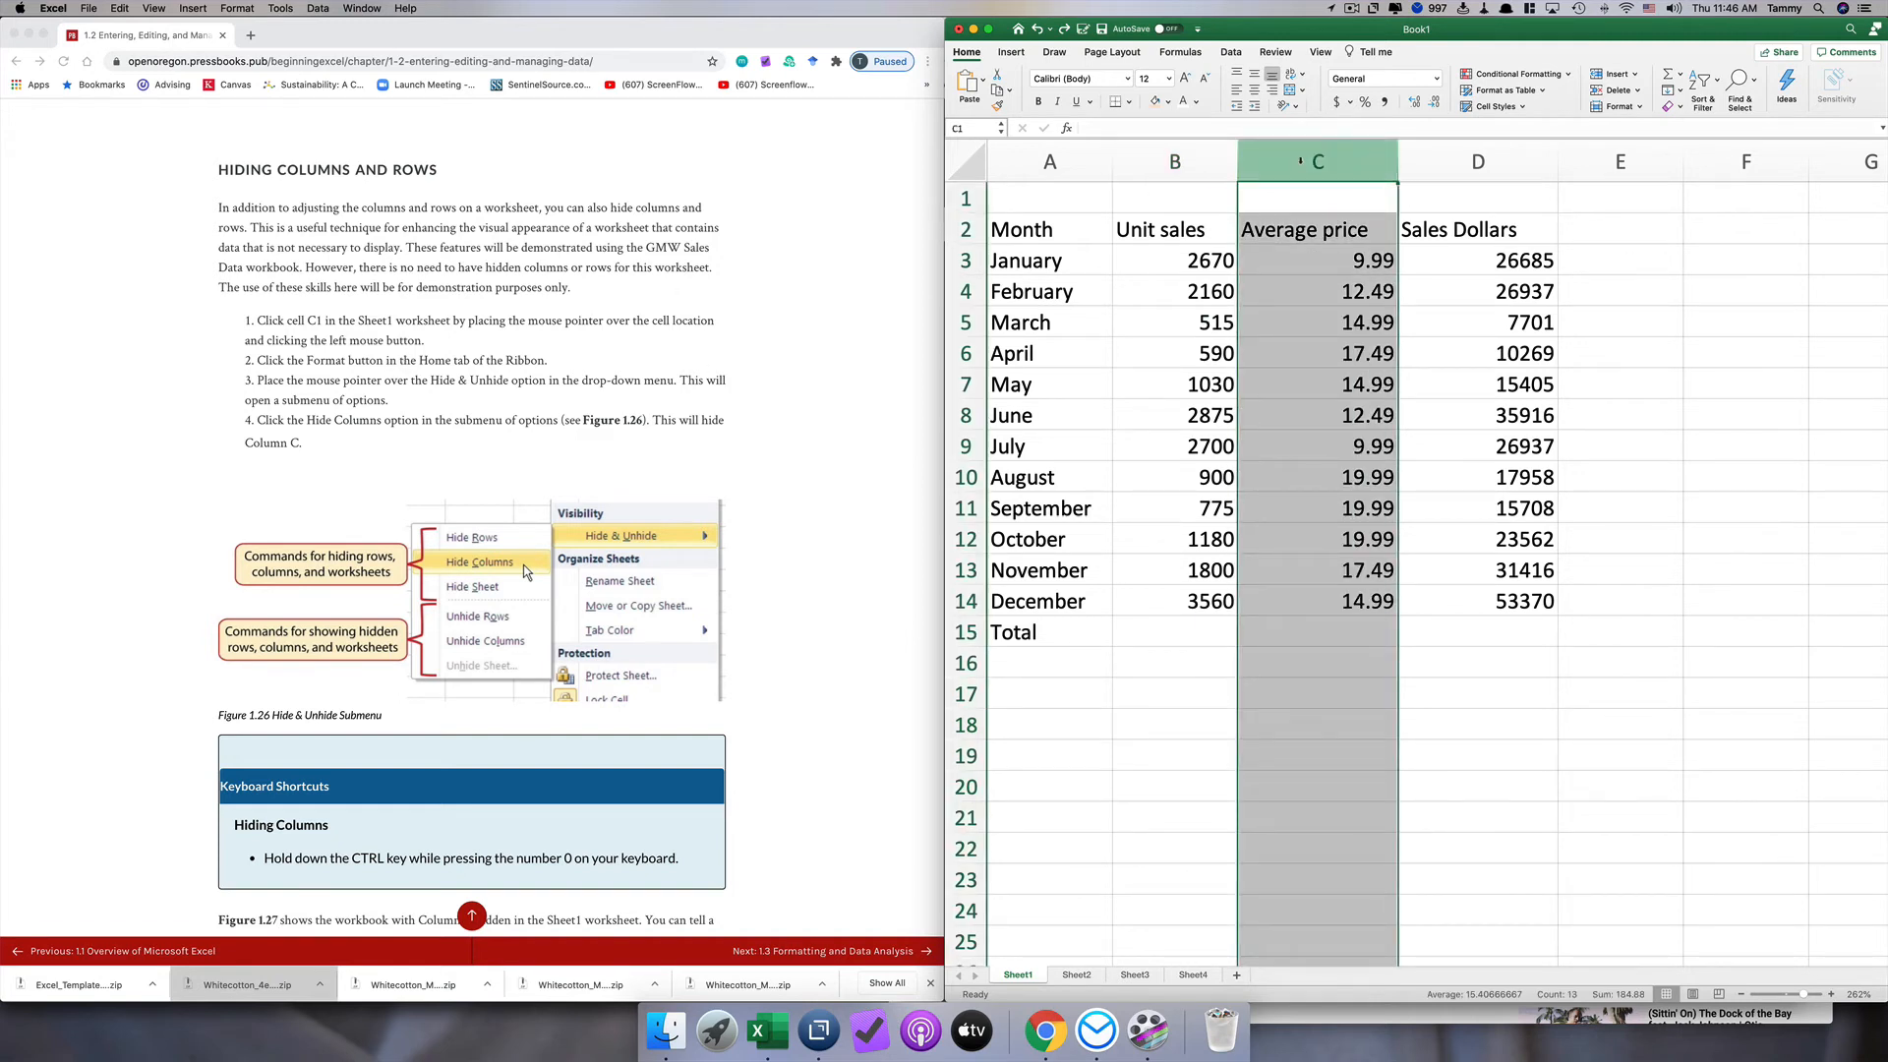
pyautogui.rightClick(1301, 165)
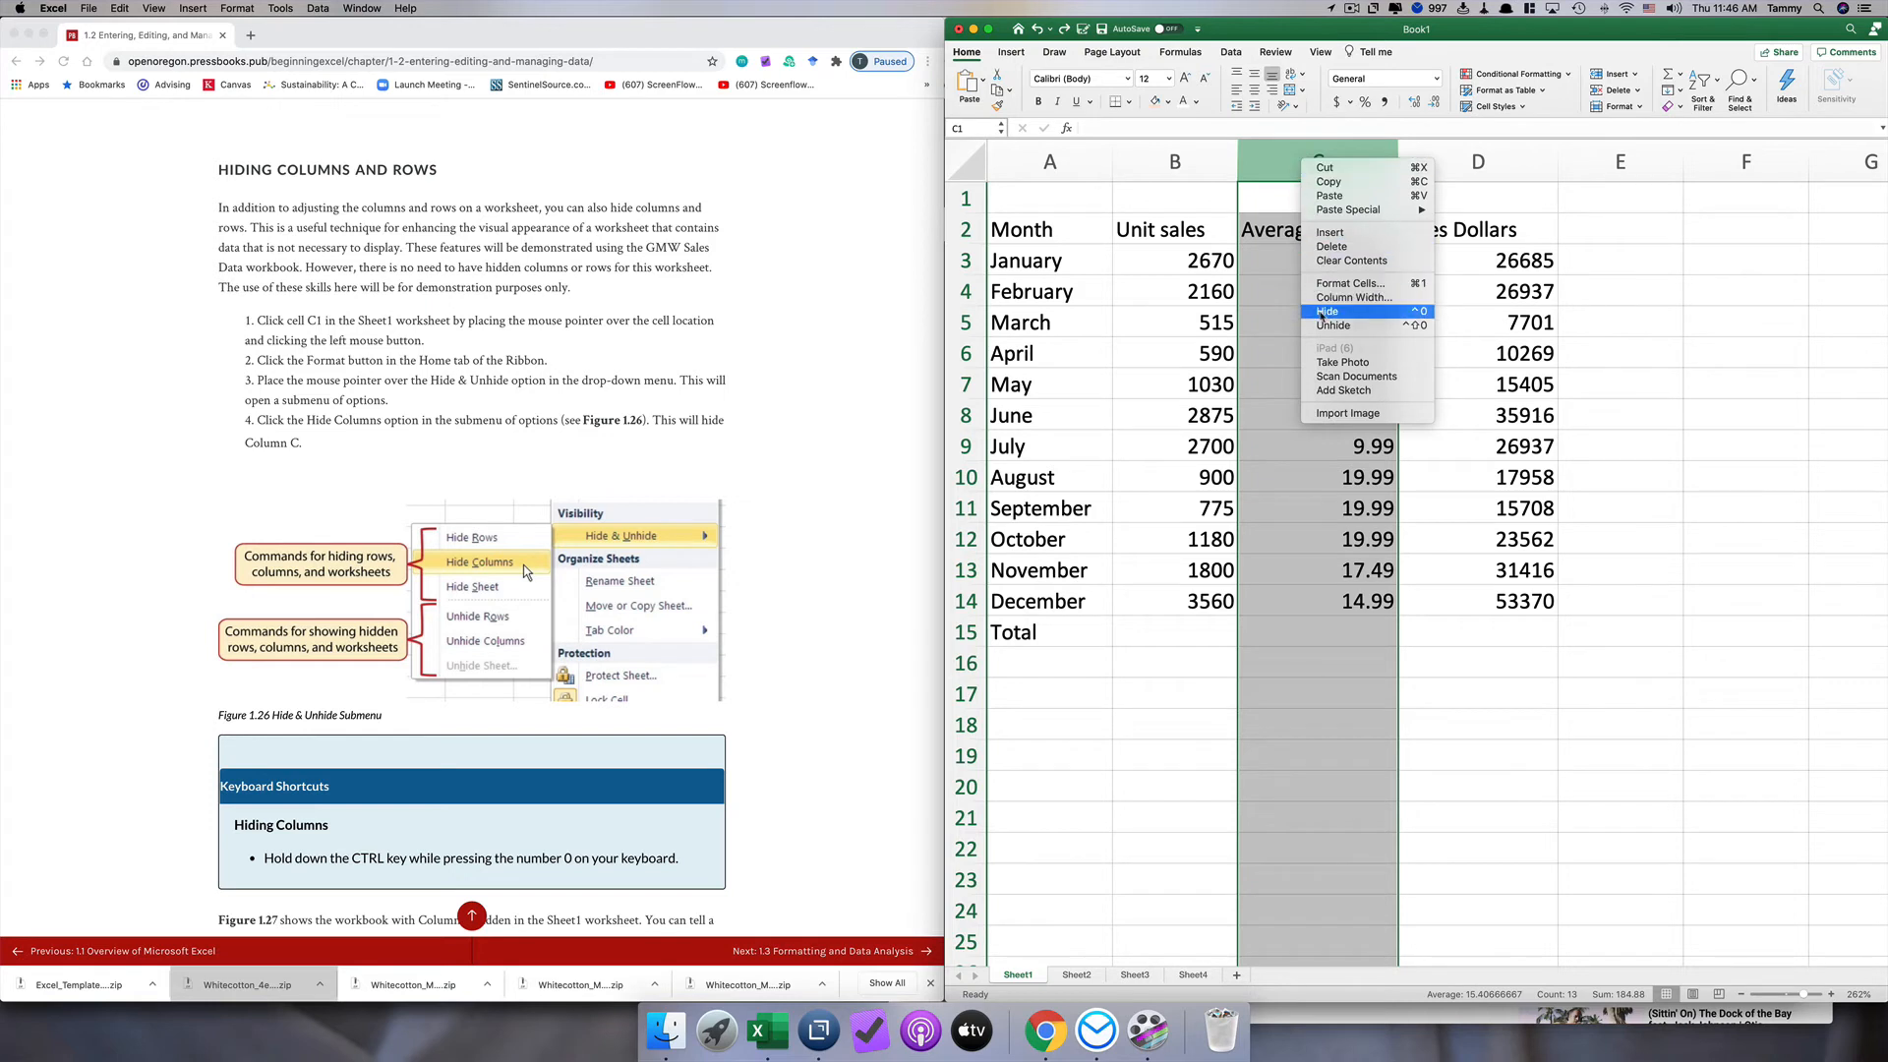
pyautogui.click(1321, 312)
pyautogui.click(1176, 161)
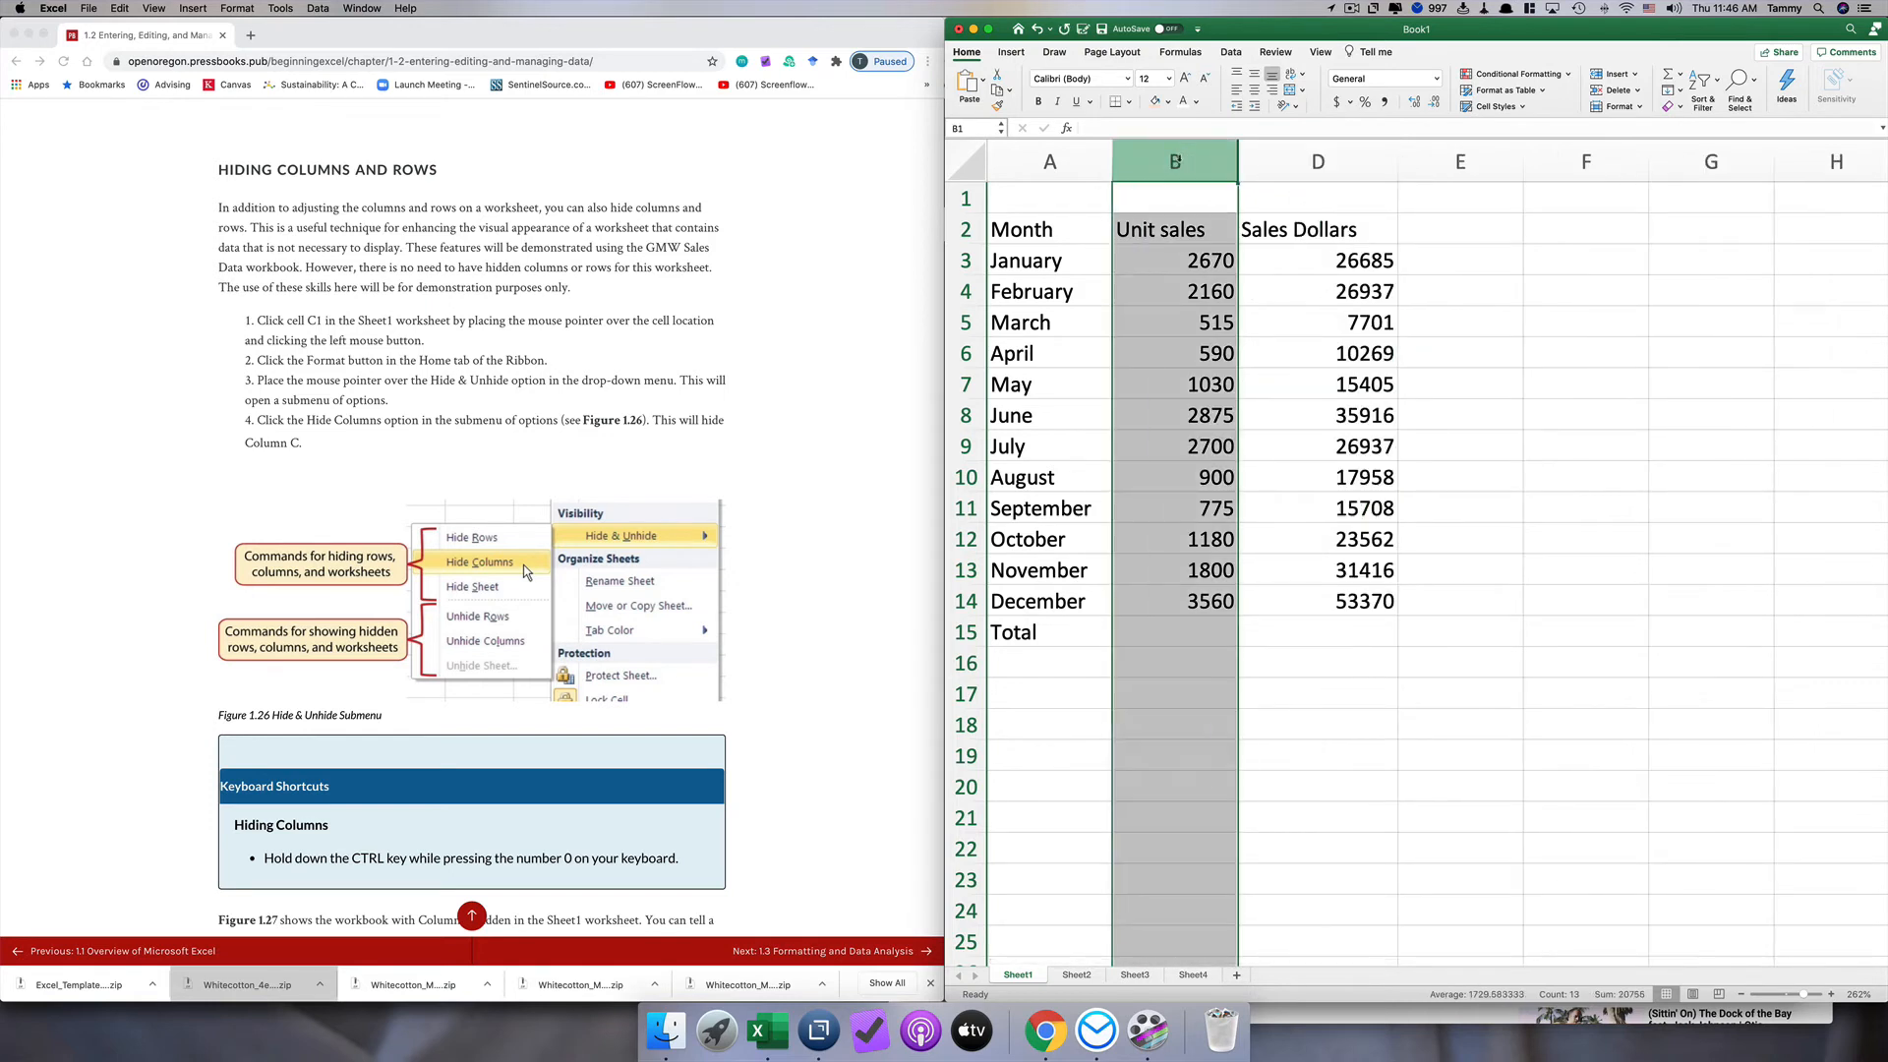
pyautogui.moveTo(1176, 161); pyautogui.dragTo(1318, 160)
pyautogui.click(1318, 158)
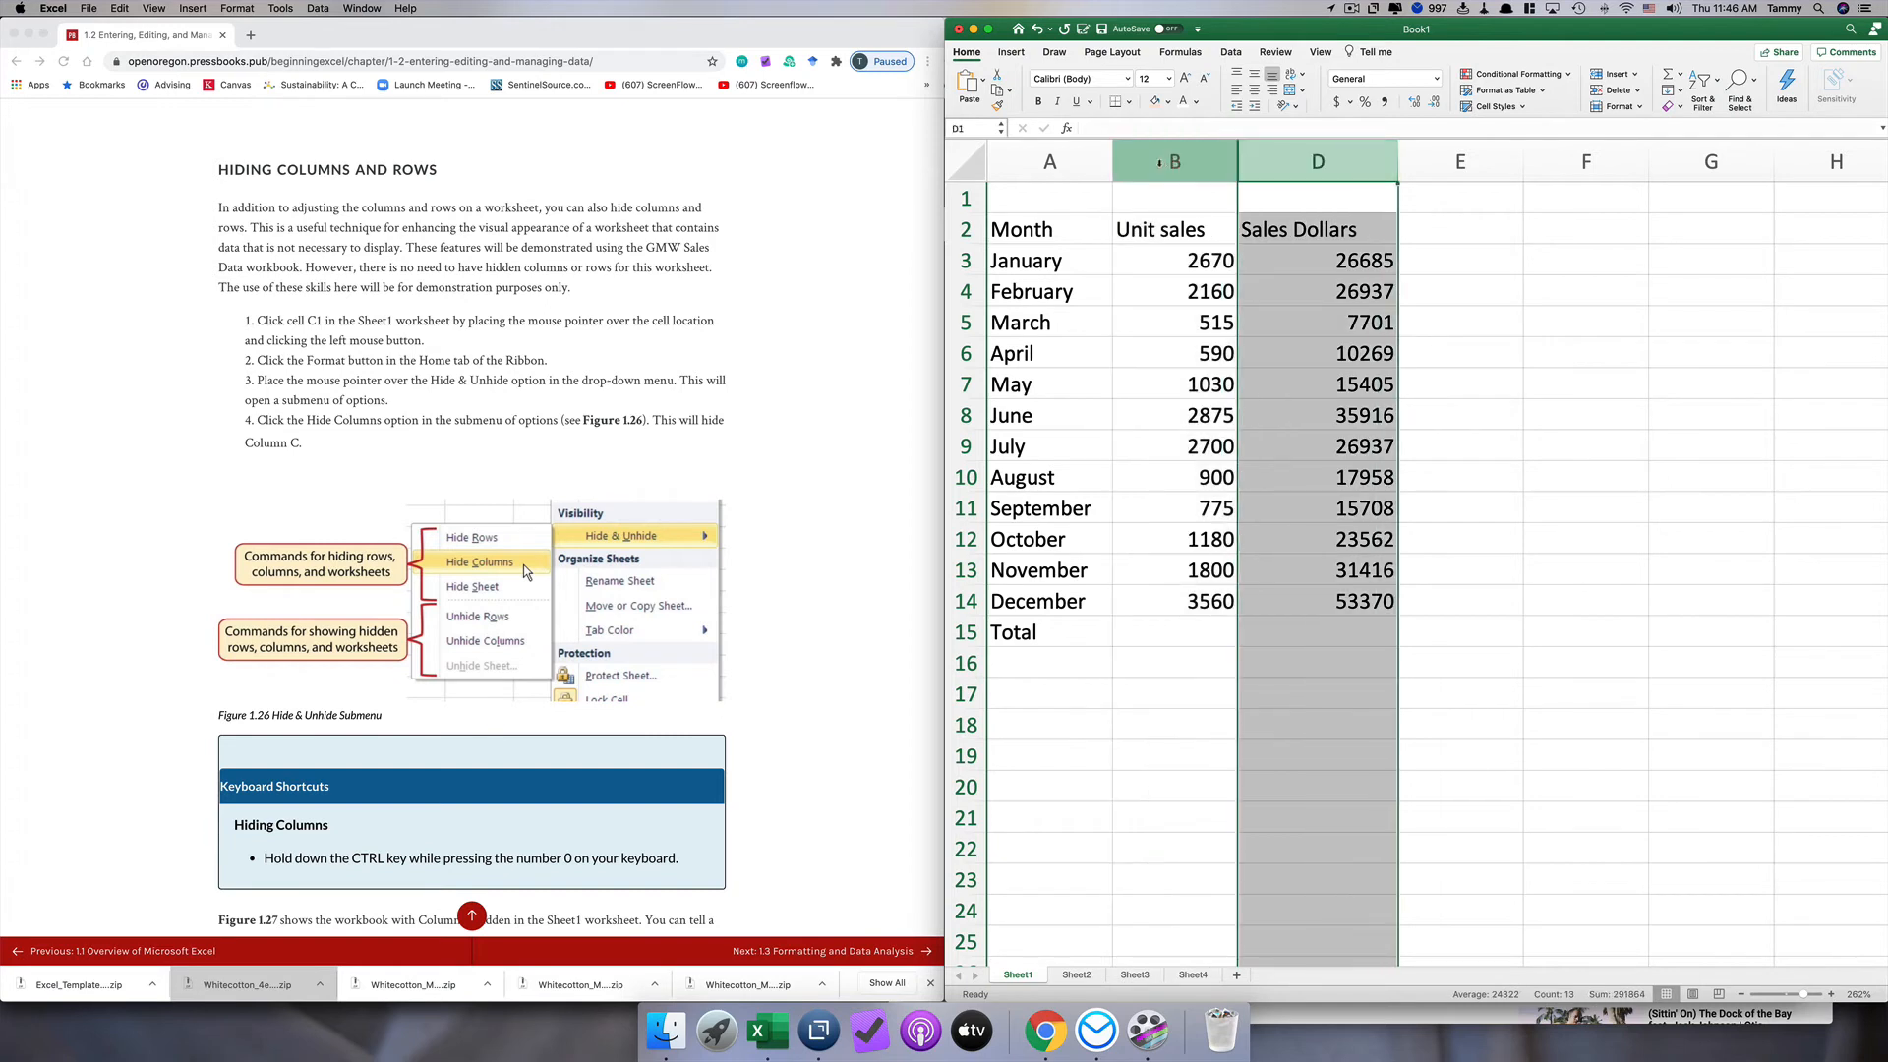
pyautogui.click(1159, 163)
pyautogui.moveTo(1160, 163); pyautogui.dragTo(1271, 162)
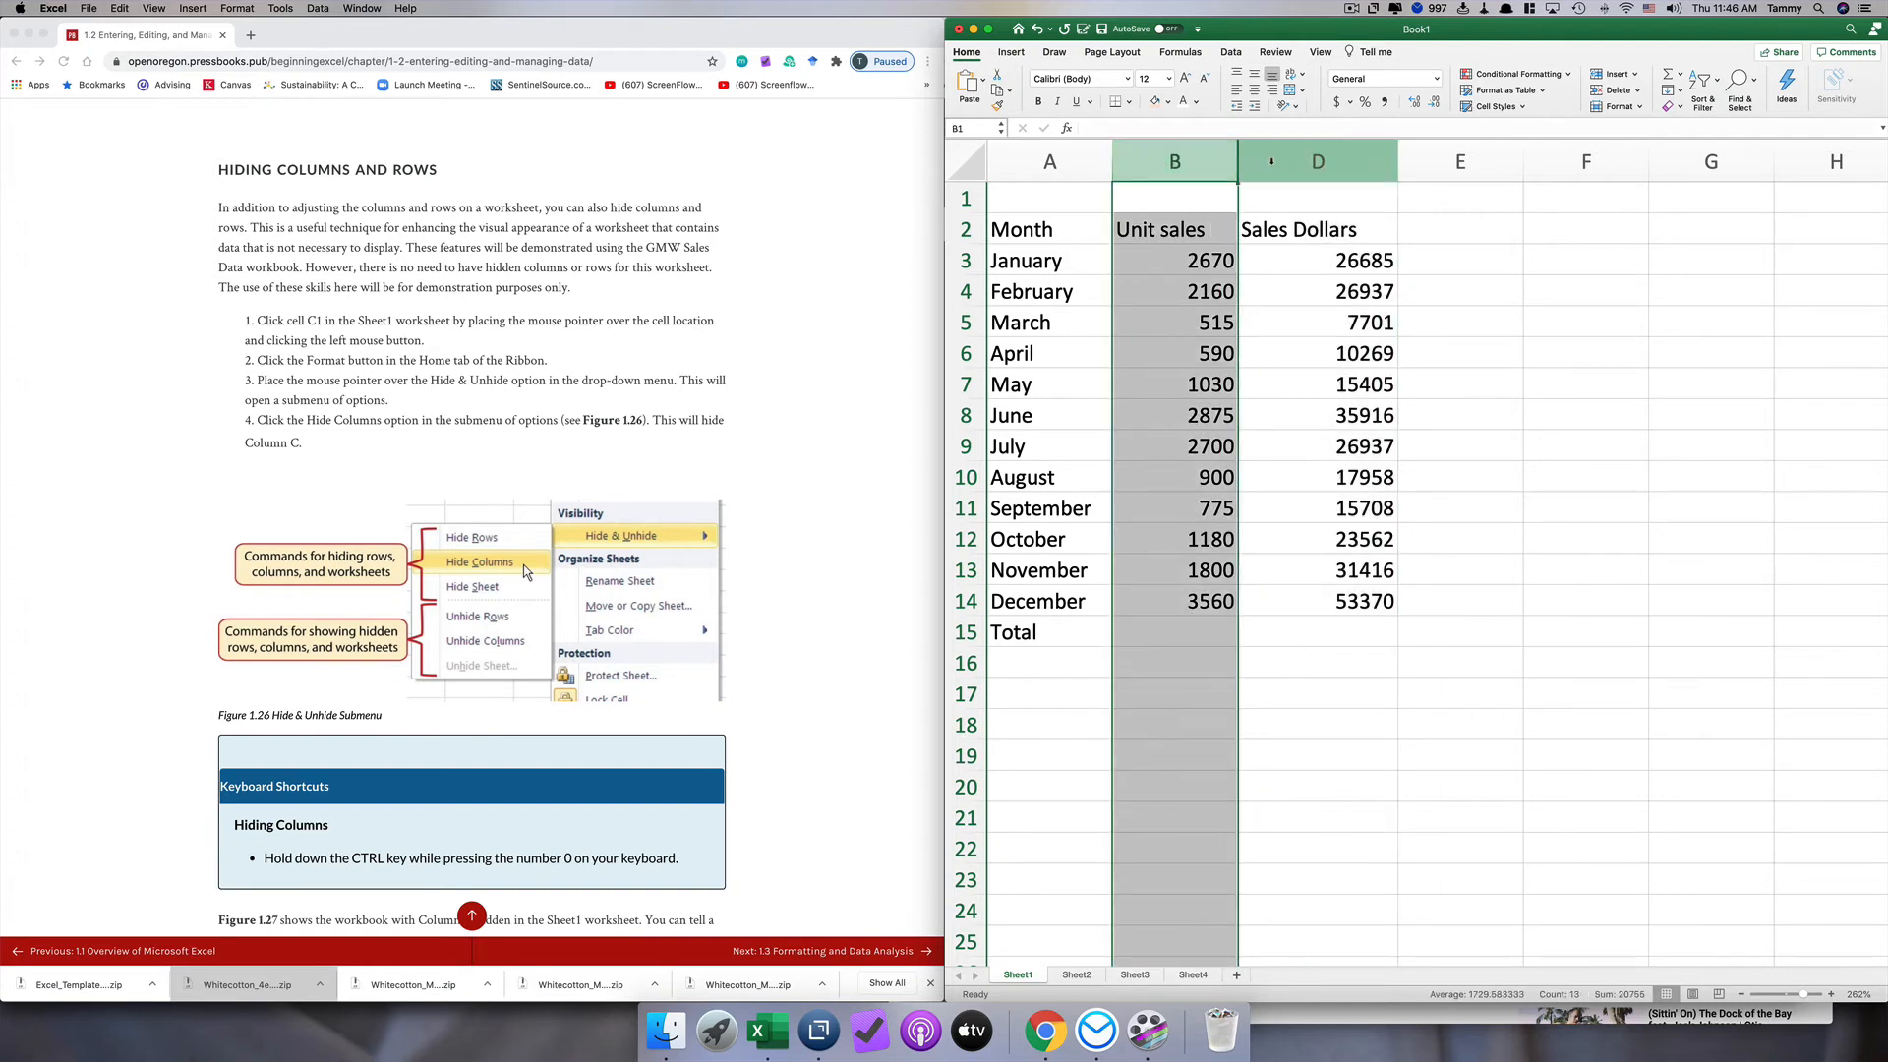
pyautogui.click(1564, 251)
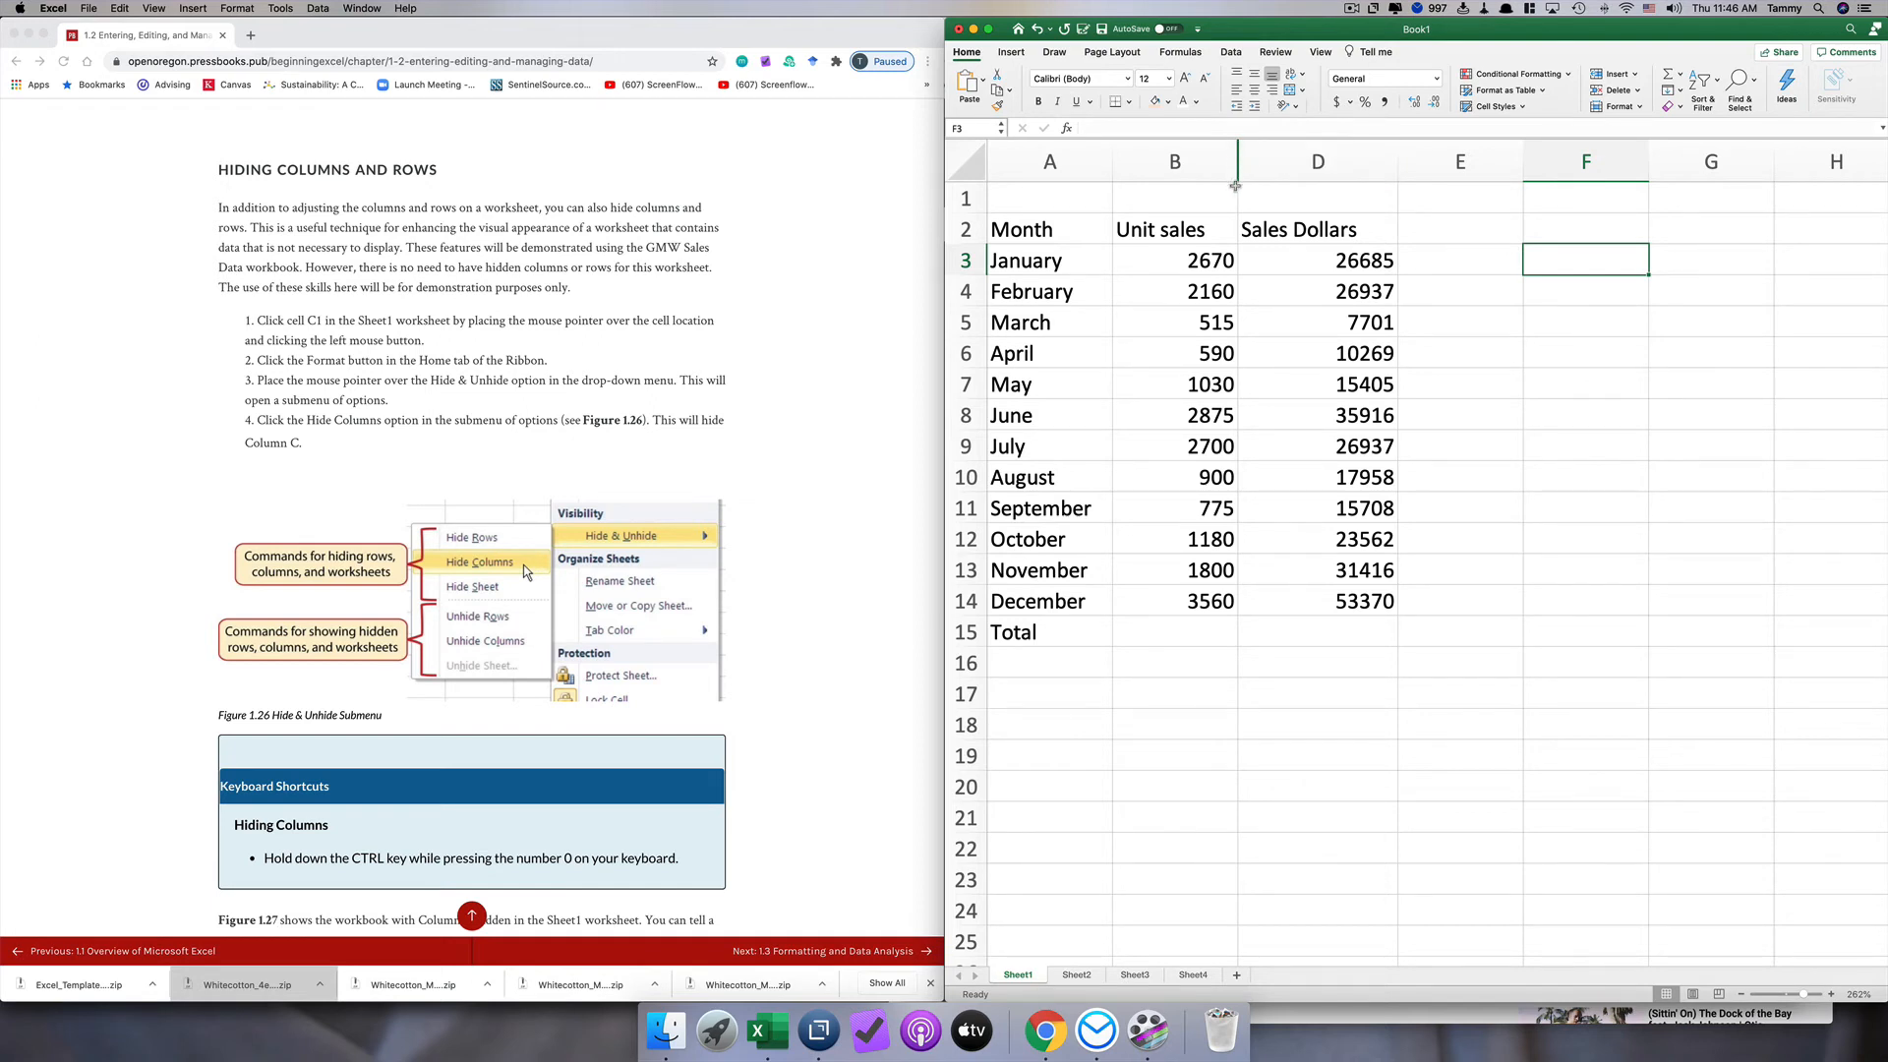
# Step: Hide rows 3 to 5, January through March
pyautogui.moveTo(964, 260); pyautogui.dragTo(966, 321)
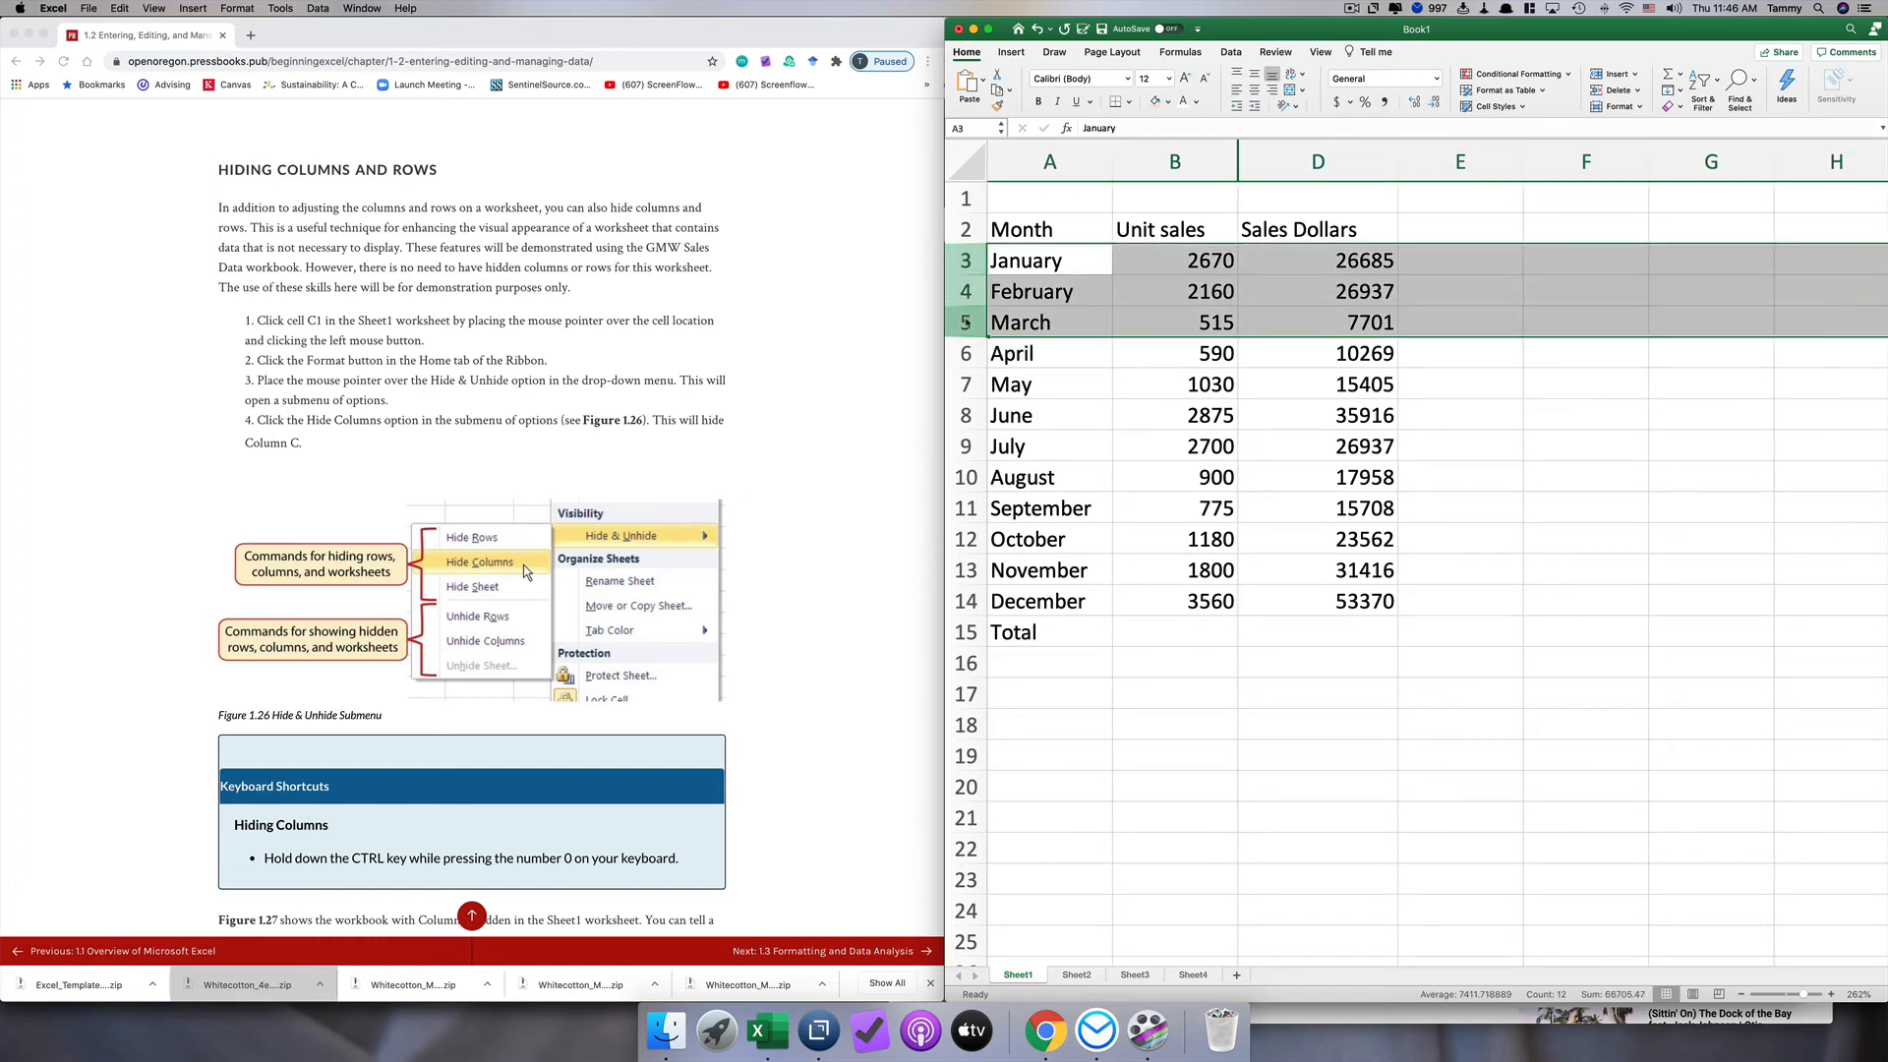
pyautogui.rightClick(968, 322)
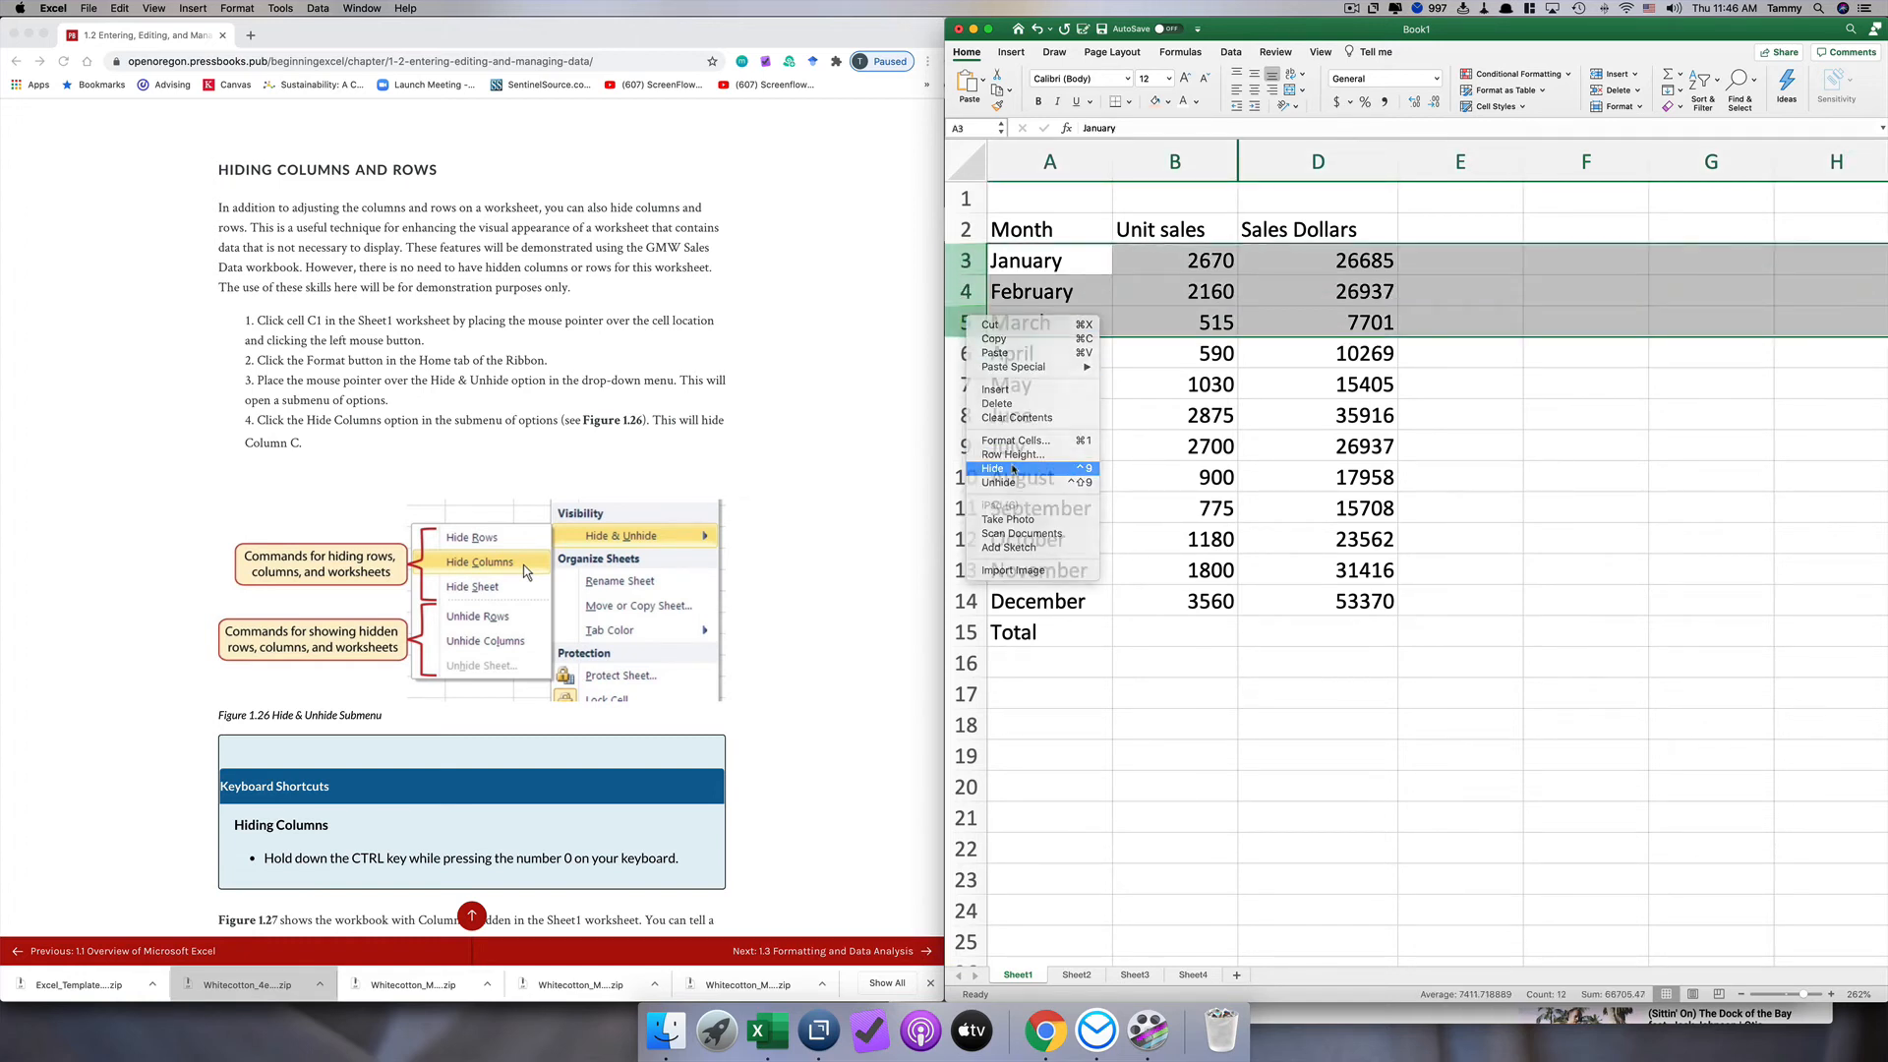
pyautogui.click(993, 468)
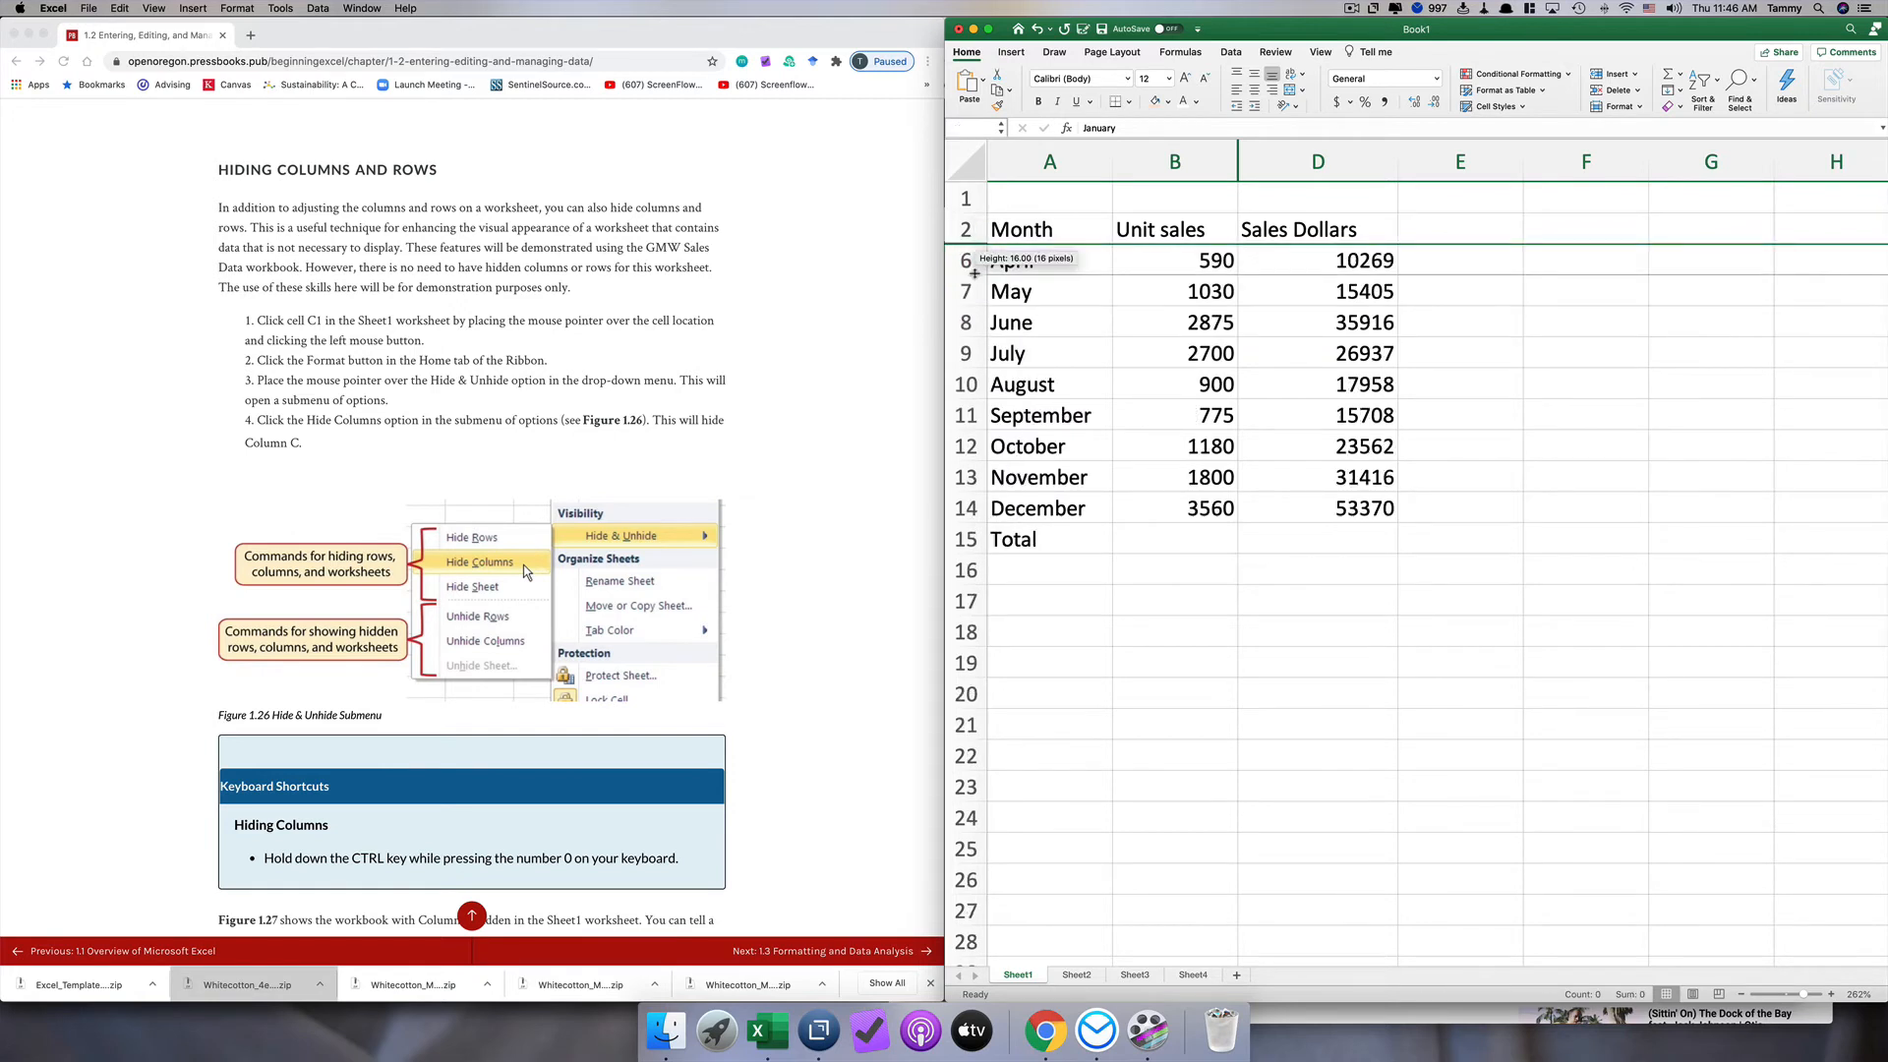
pyautogui.click(1141, 419)
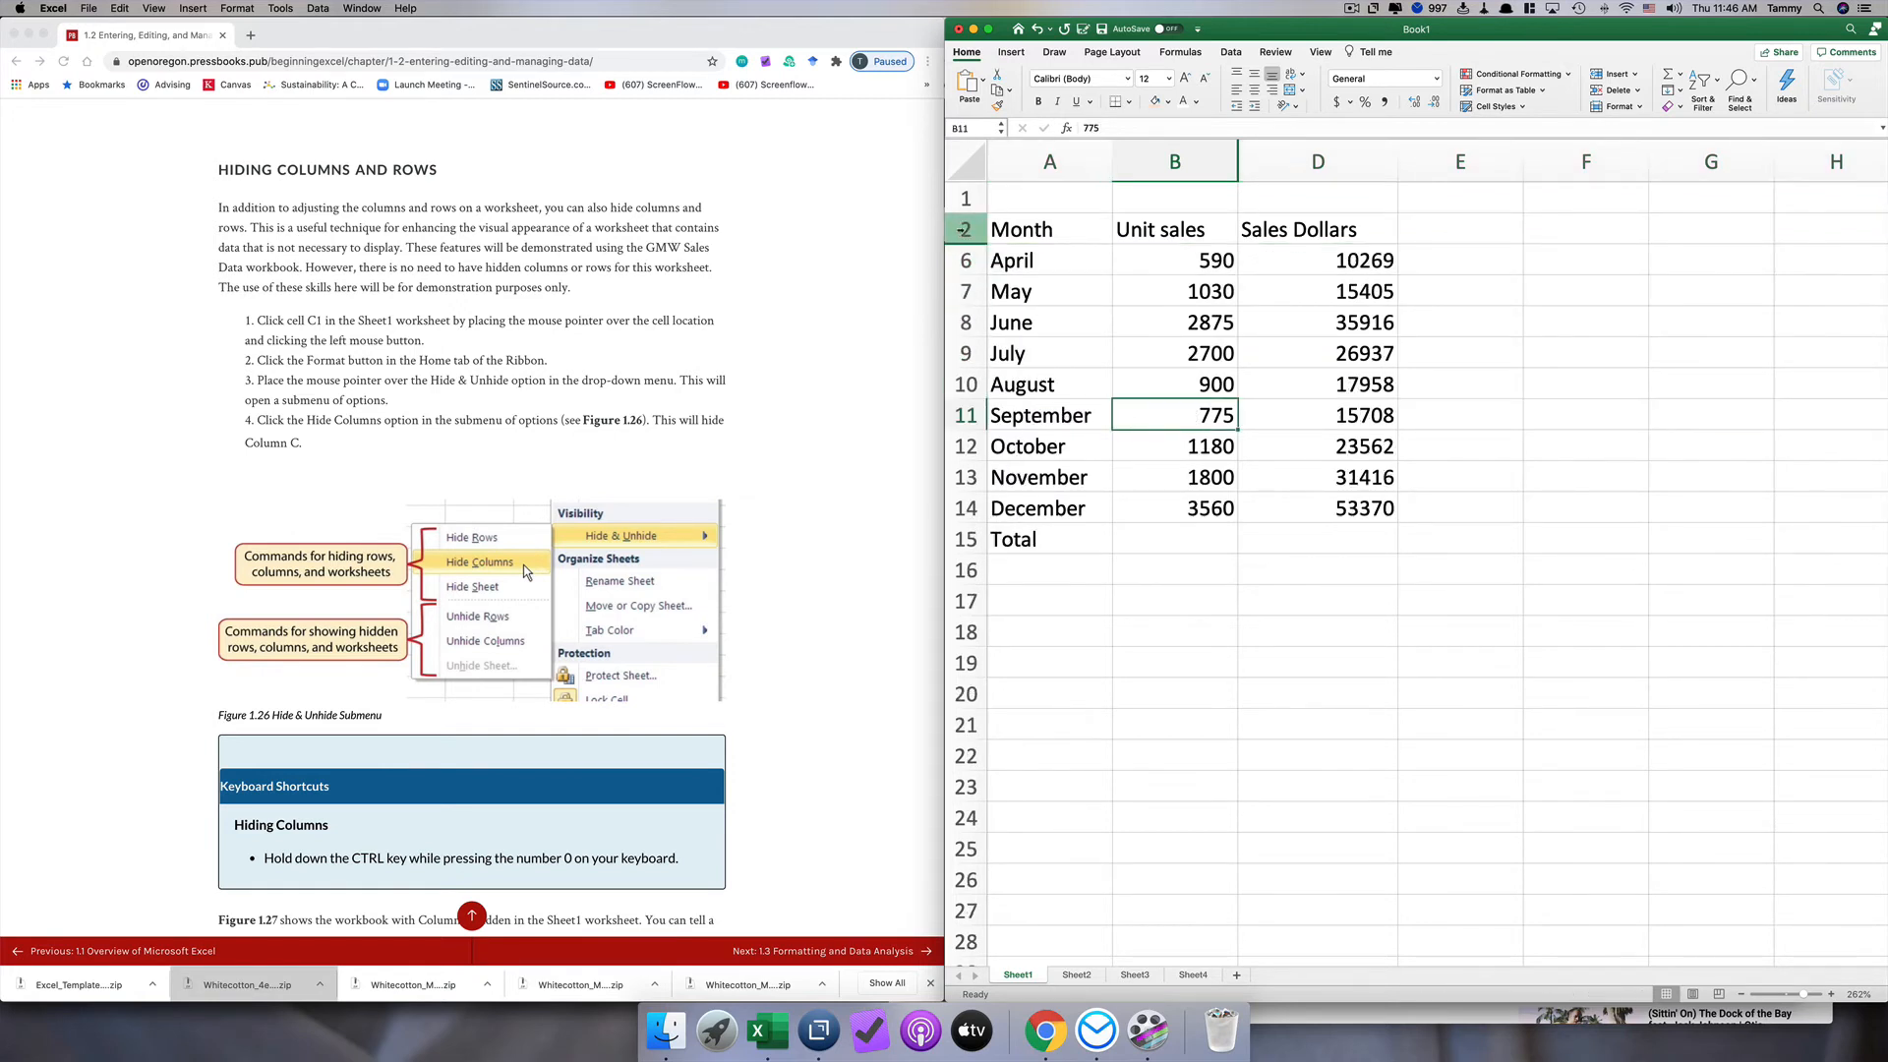
# Step: Unhide rows 3 to 5 by way of the surrounding rows 2 and 6
pyautogui.click(965, 229)
pyautogui.click(966, 260)
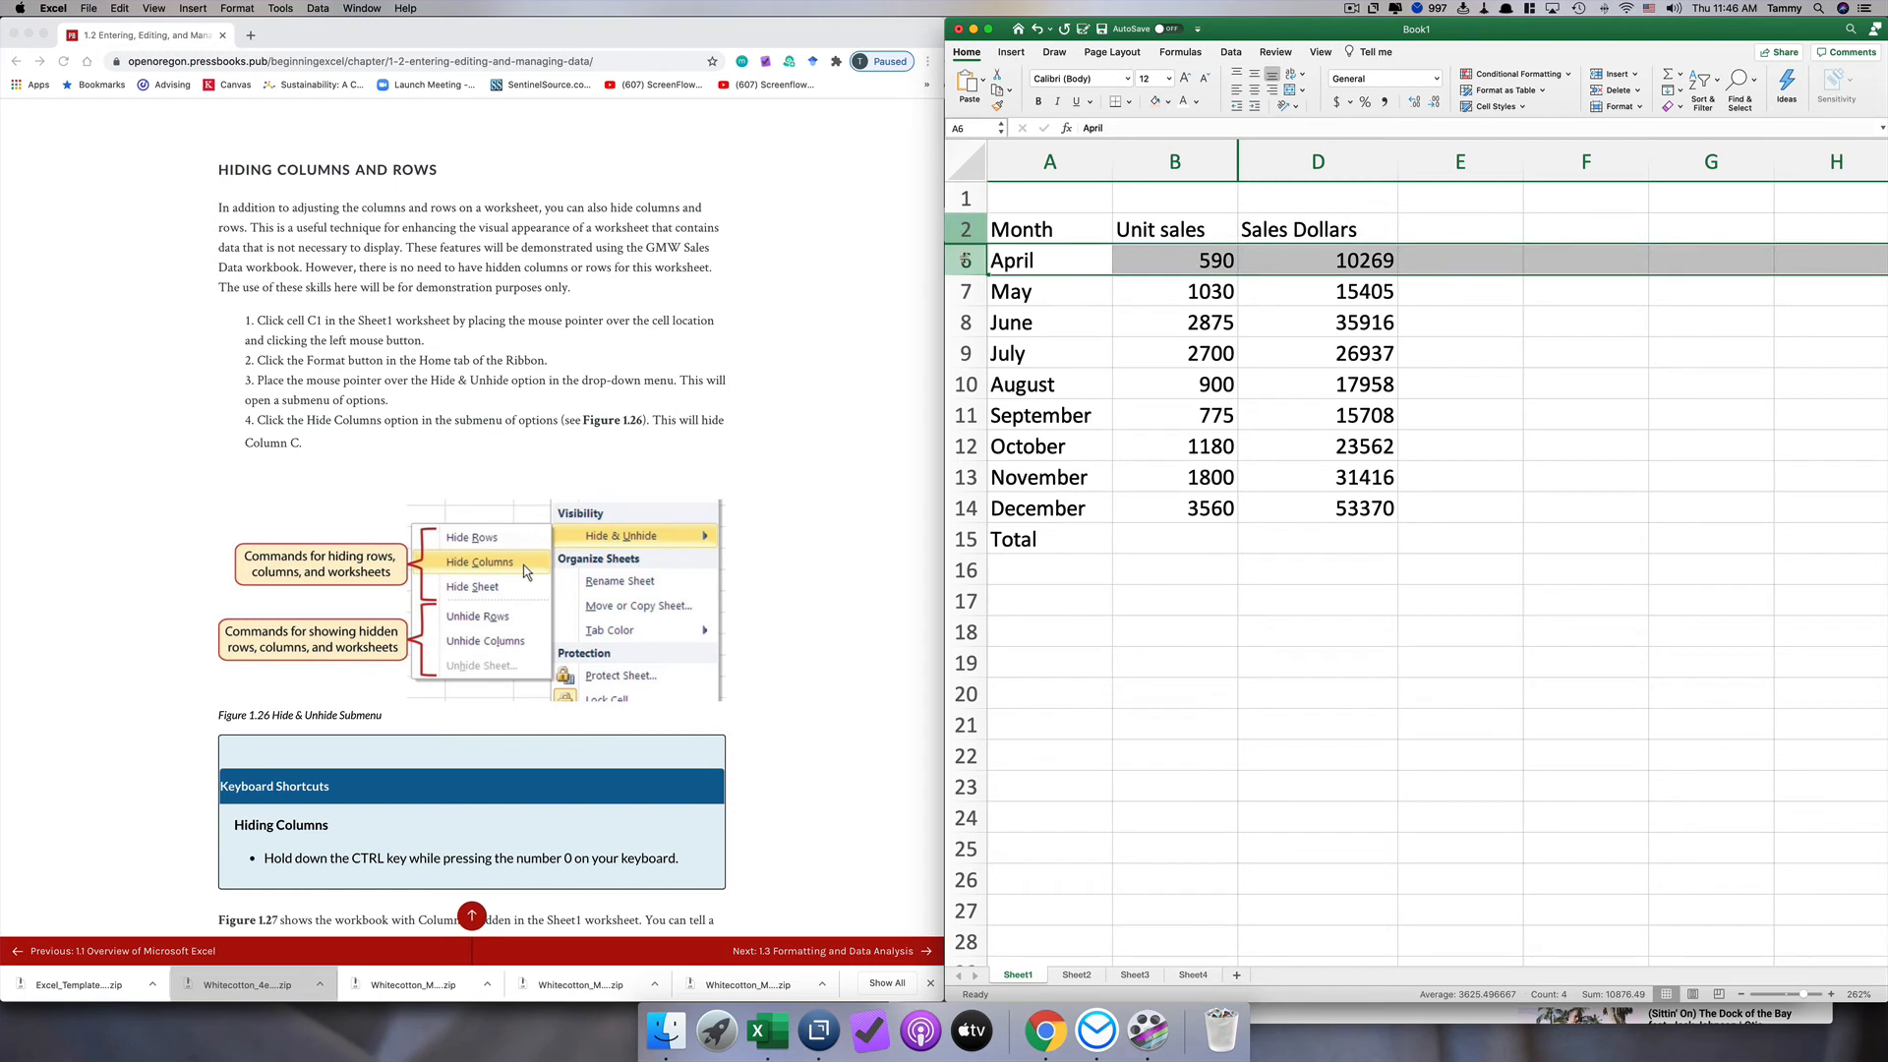
pyautogui.click(966, 353)
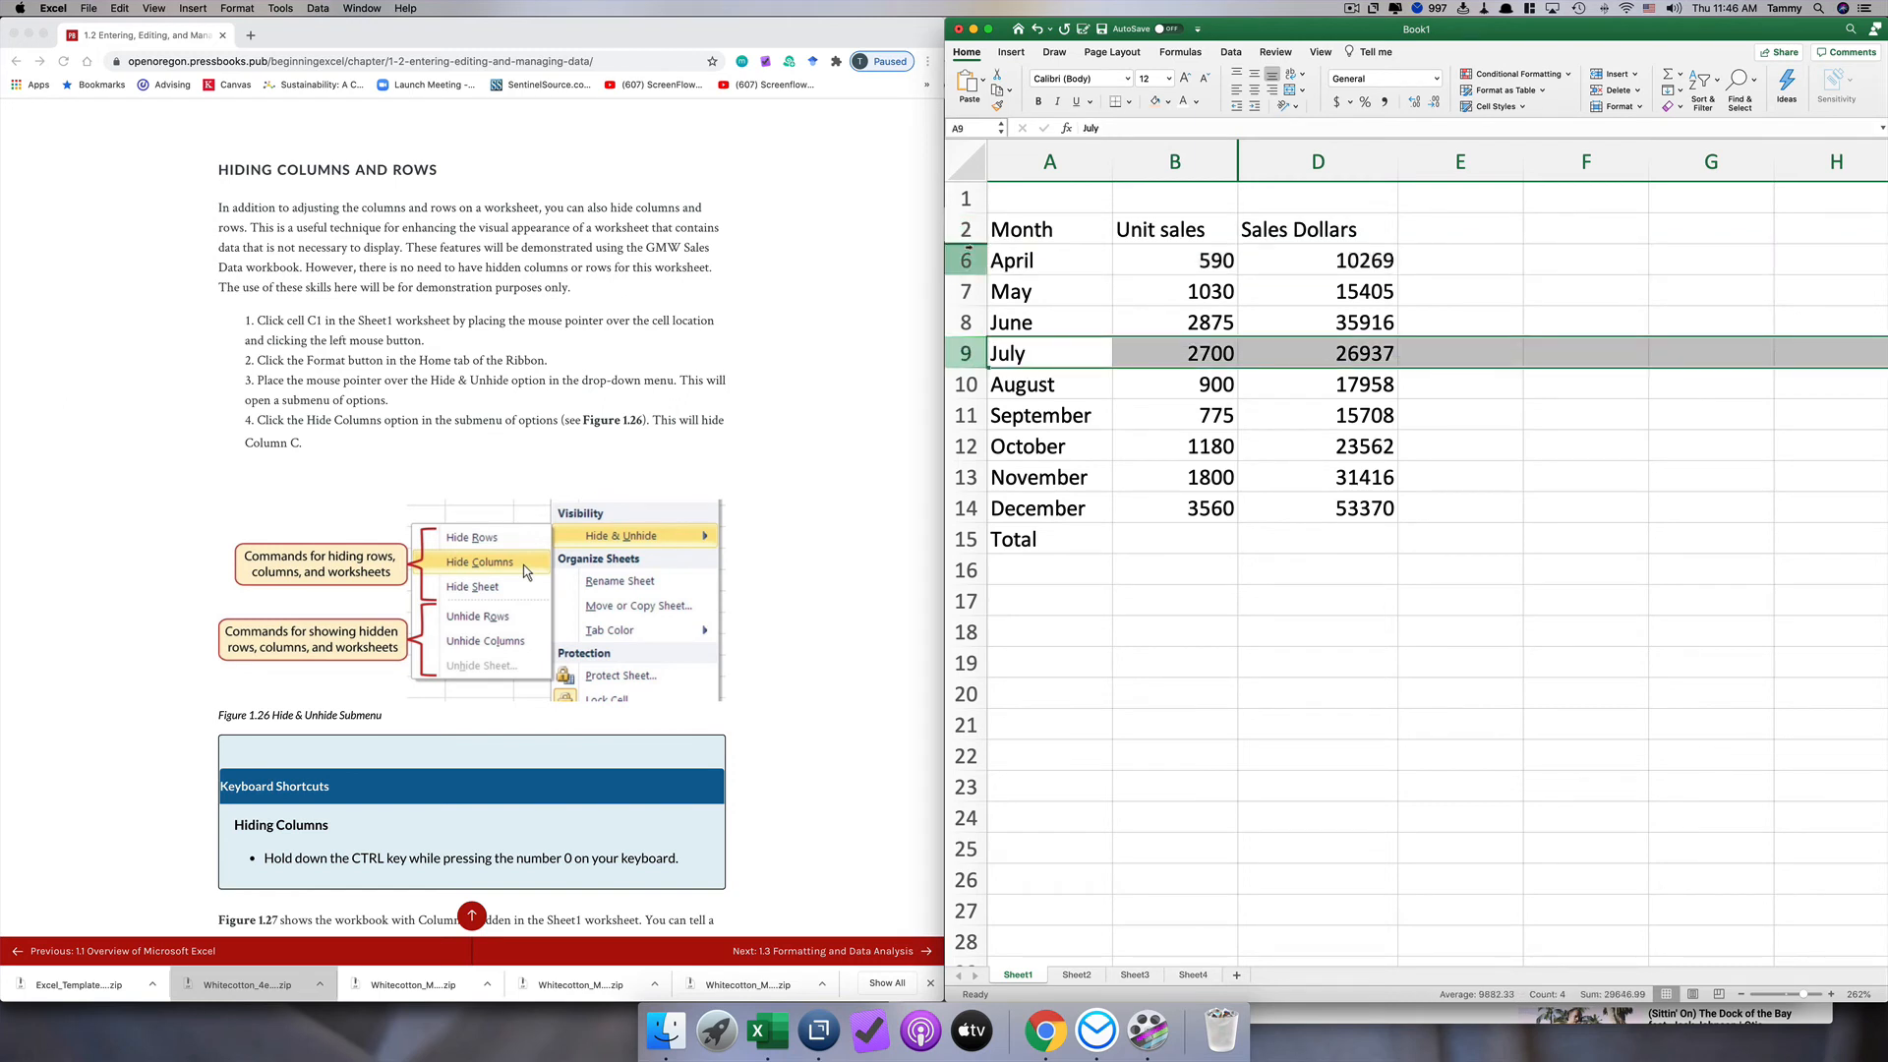
pyautogui.click(966, 229)
pyautogui.keyDown('shift'); pyautogui.click(966, 260); pyautogui.keyUp('shift')
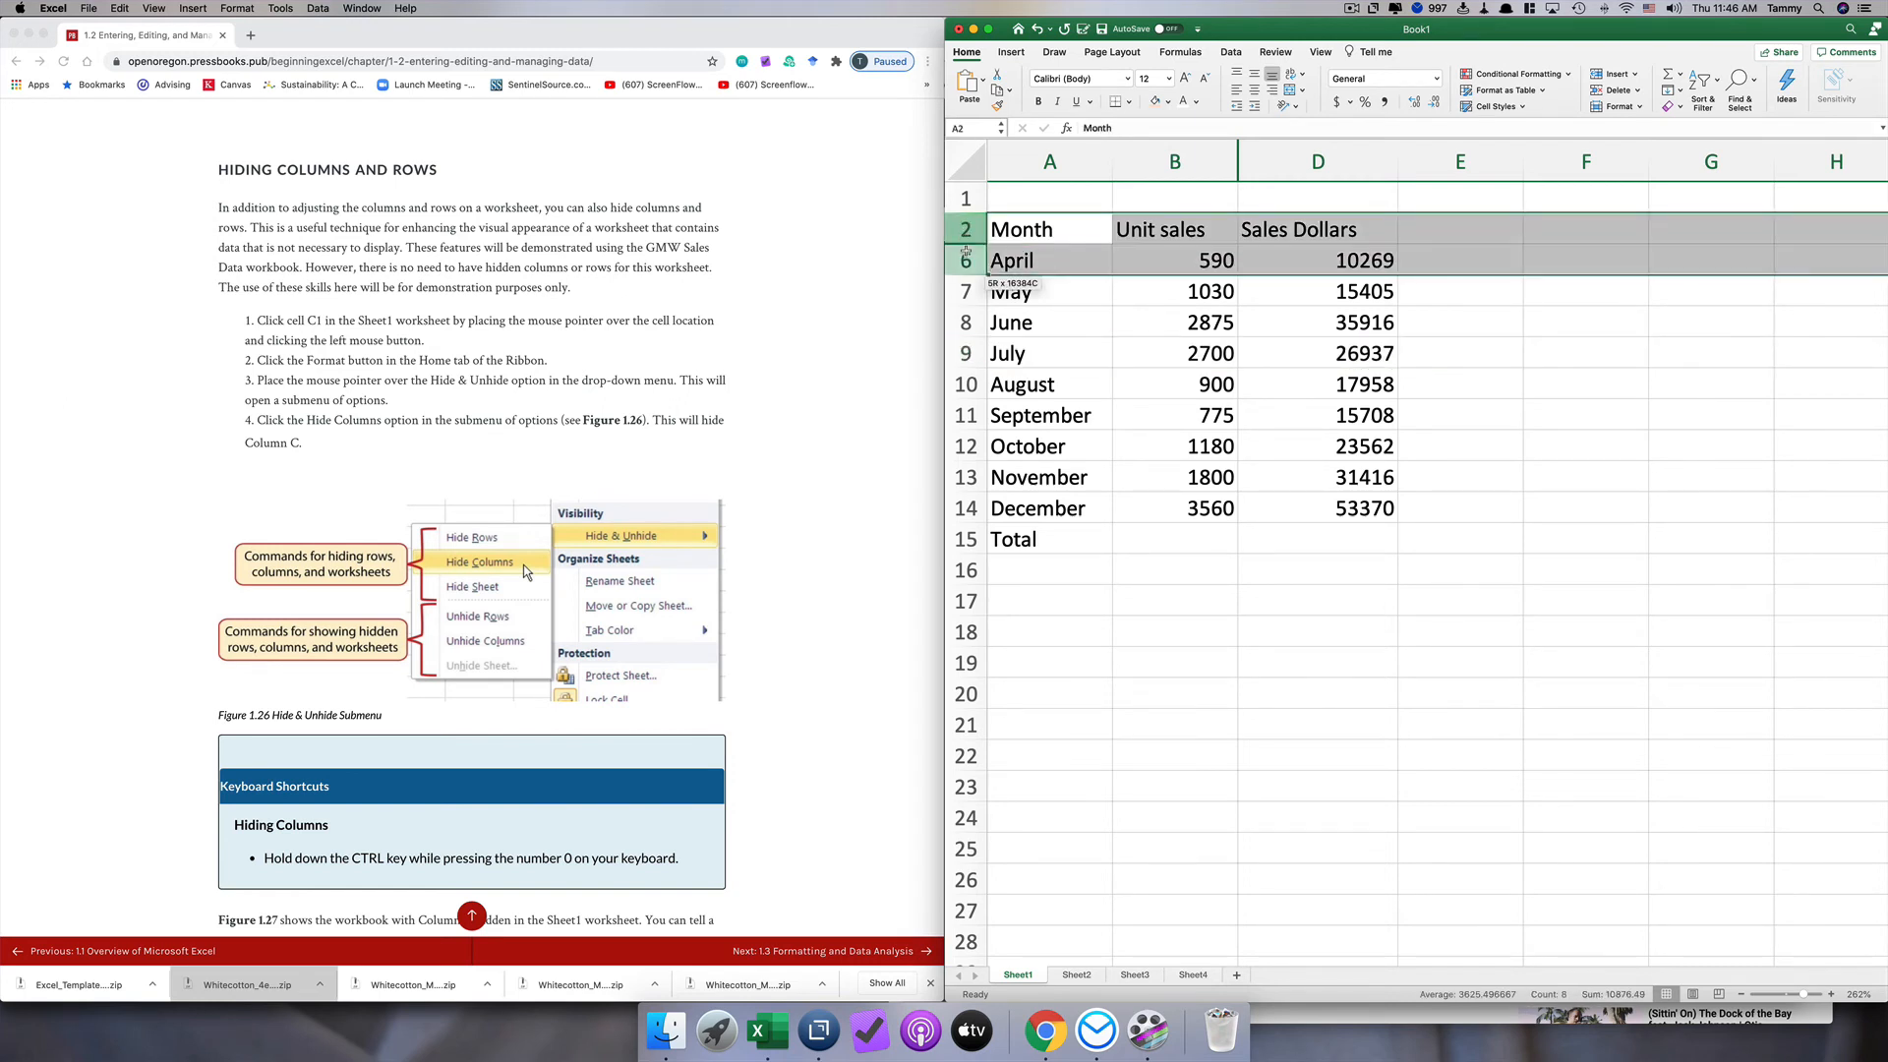
pyautogui.rightClick(965, 258)
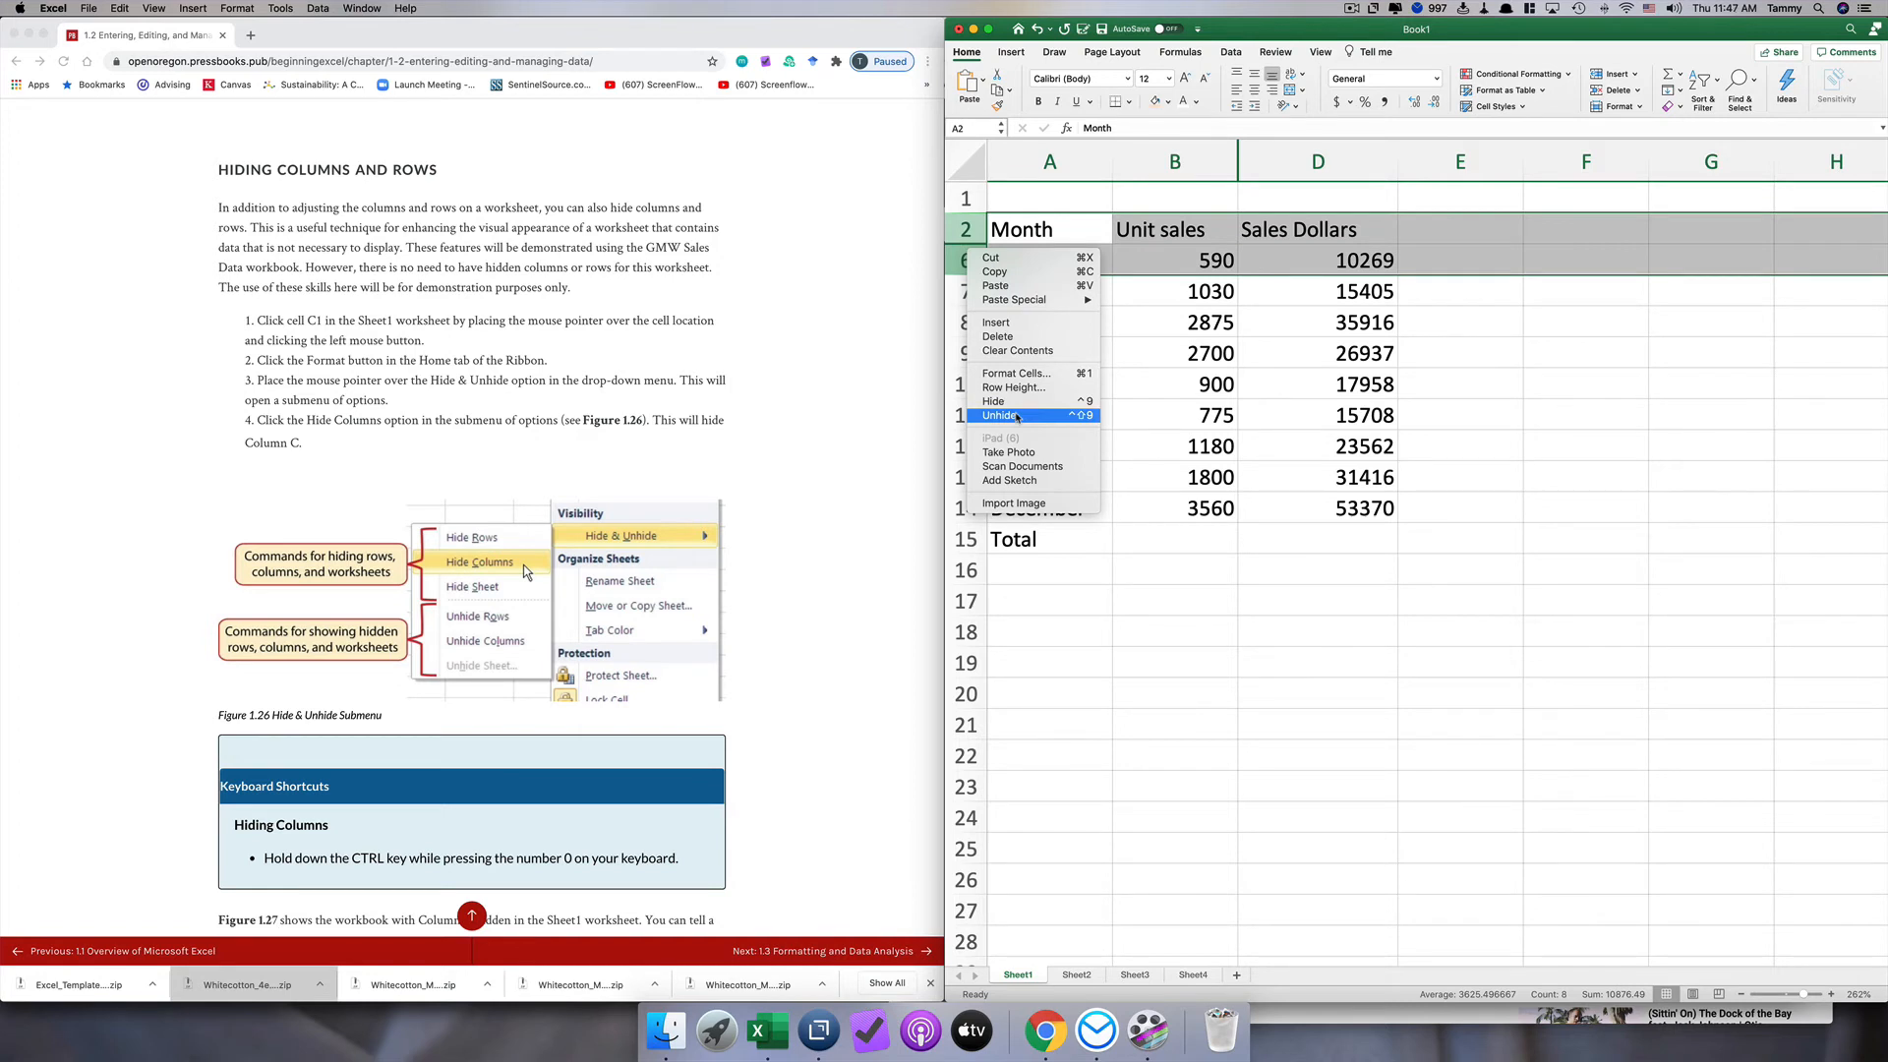
pyautogui.click(1017, 417)
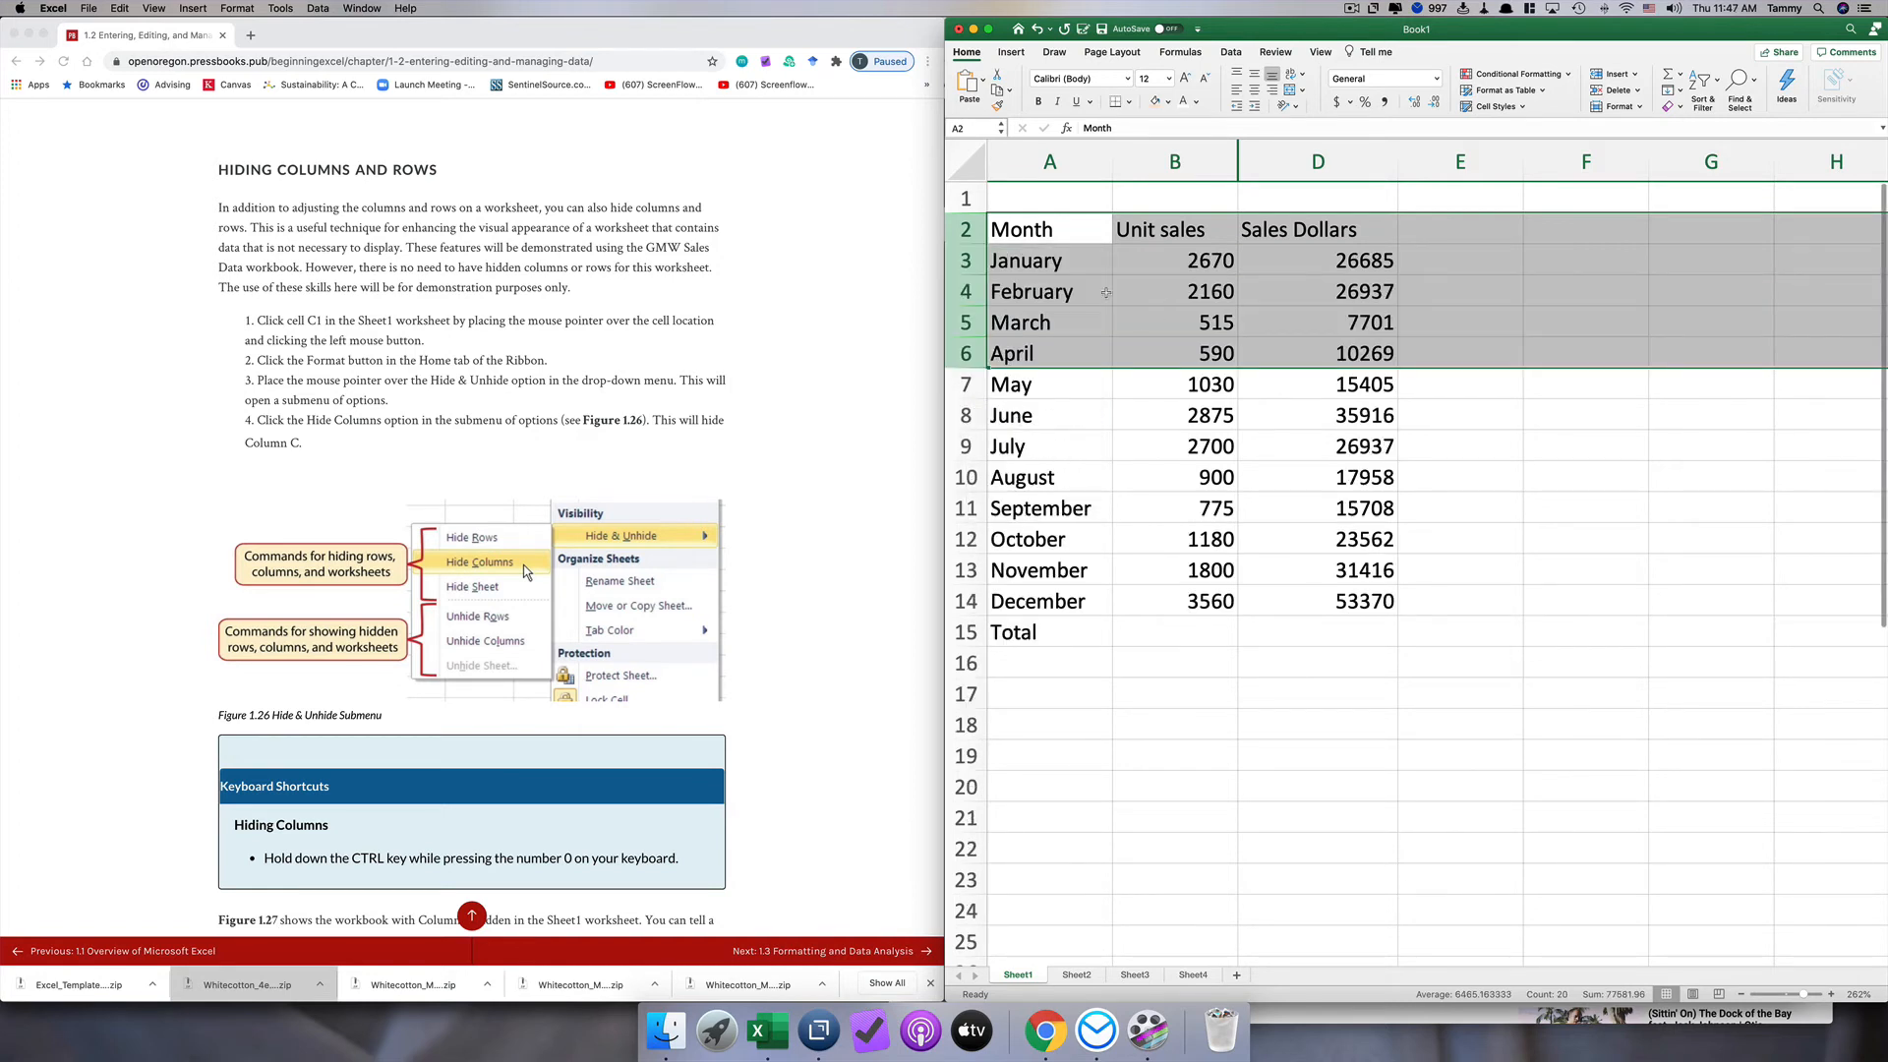
# Step: Unhide column C, Average price, by way of the neighbouring columns B and D
pyautogui.moveTo(1202, 162); pyautogui.dragTo(1264, 165)
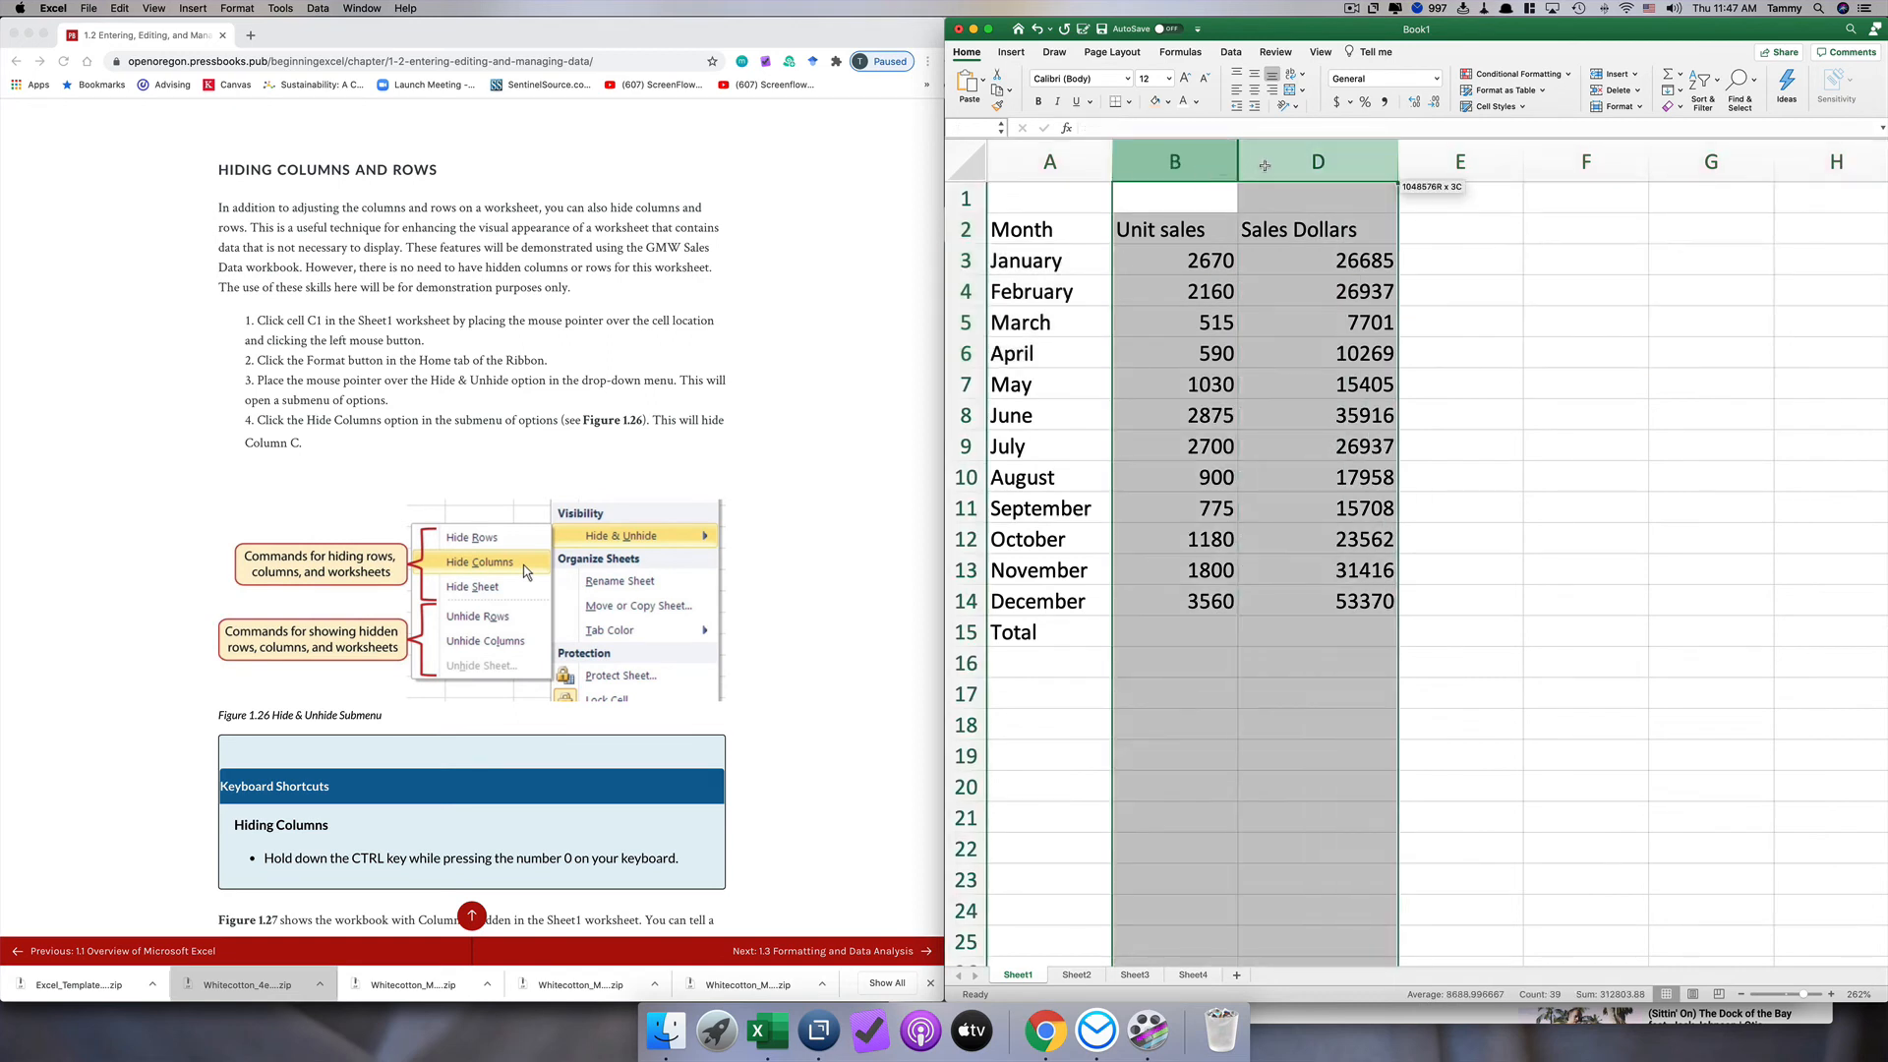
pyautogui.rightClick(1265, 165)
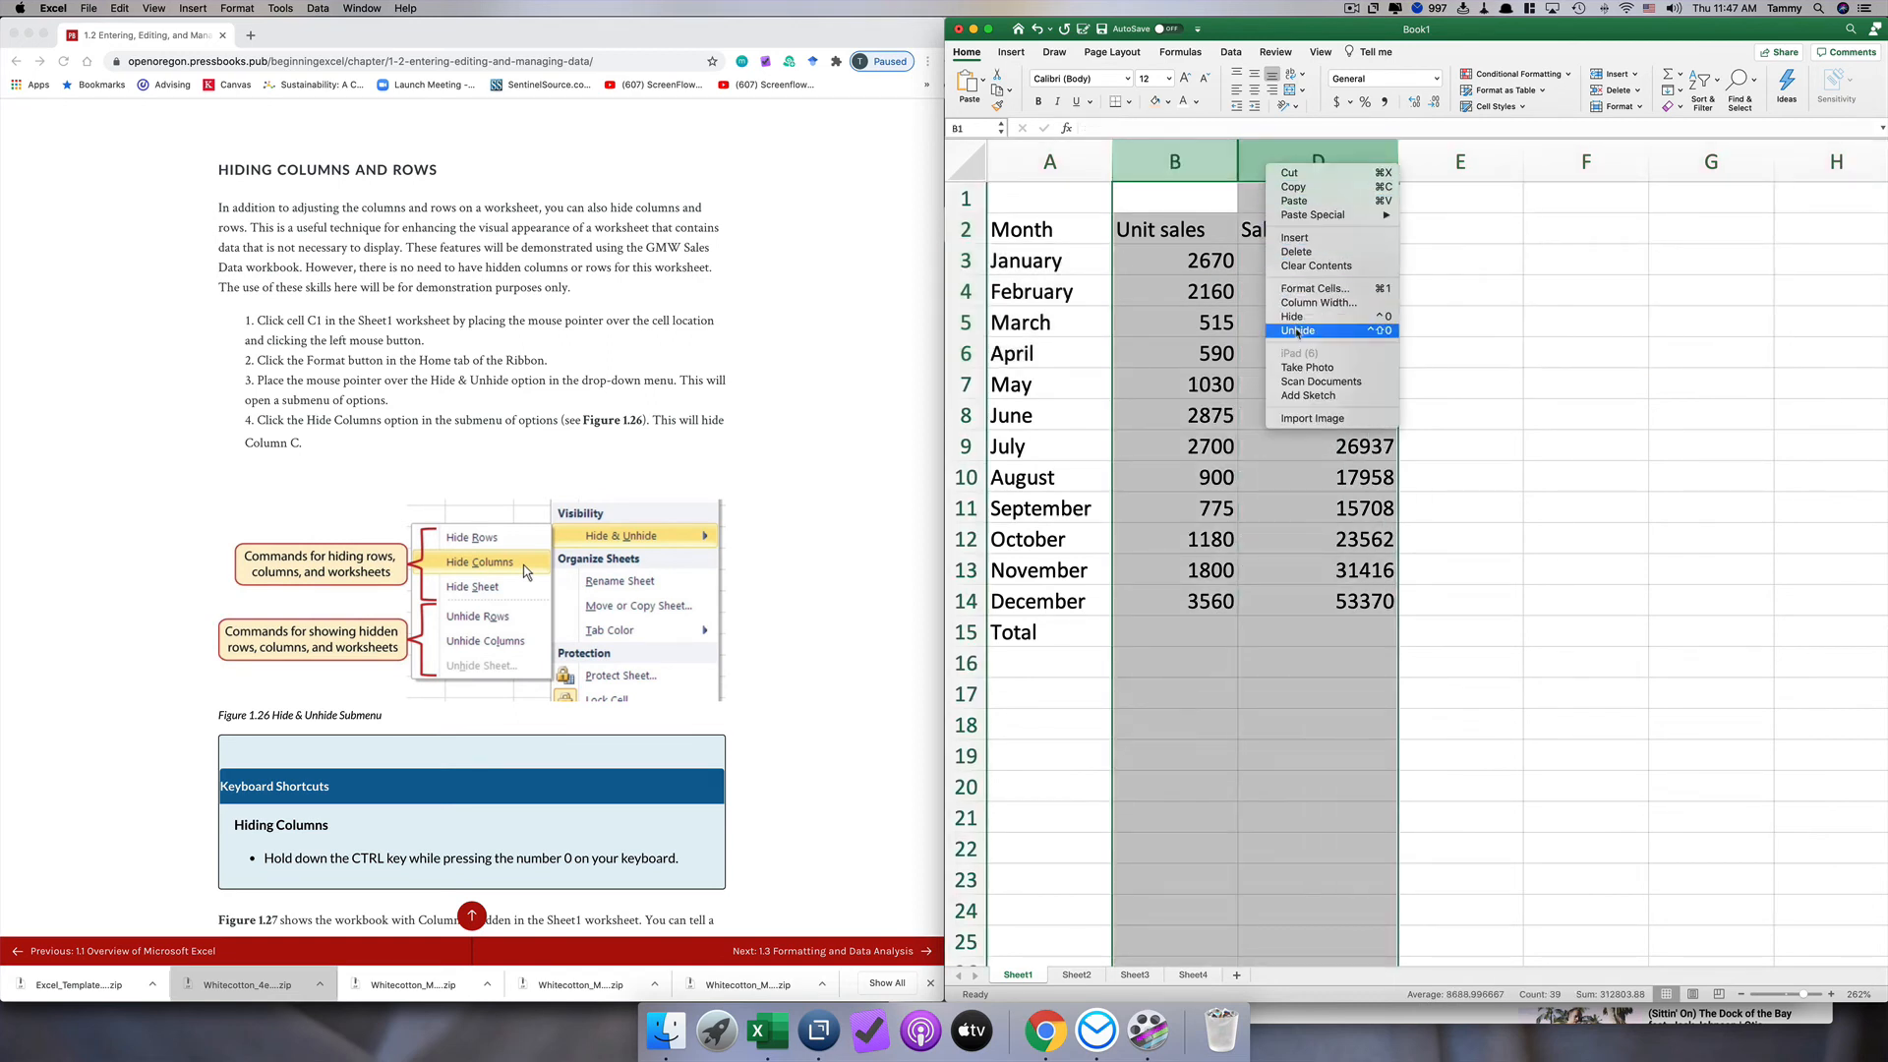
pyautogui.click(1297, 332)
pyautogui.click(1271, 345)
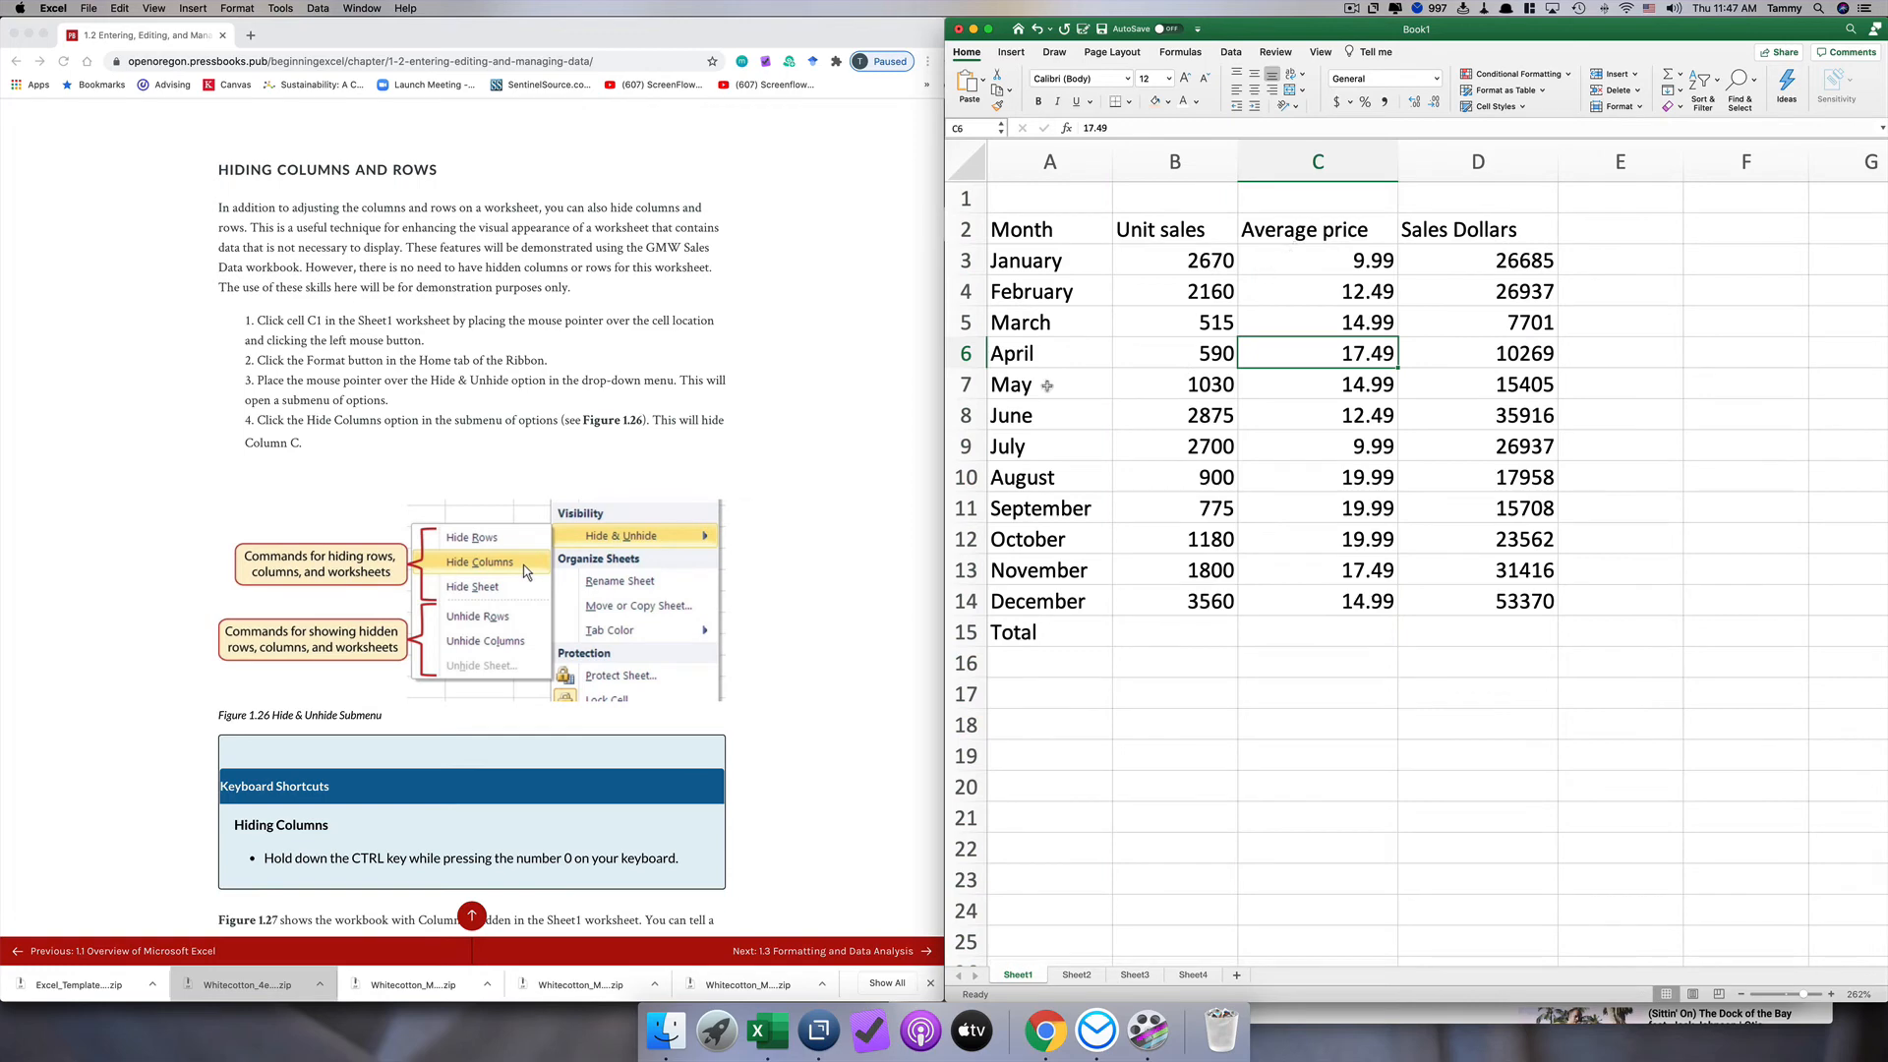
# Step: Consult the textbook's section on inserting columns and rows, and insert a blank column before Average price
pyautogui.scroll(-15, 622, 439)
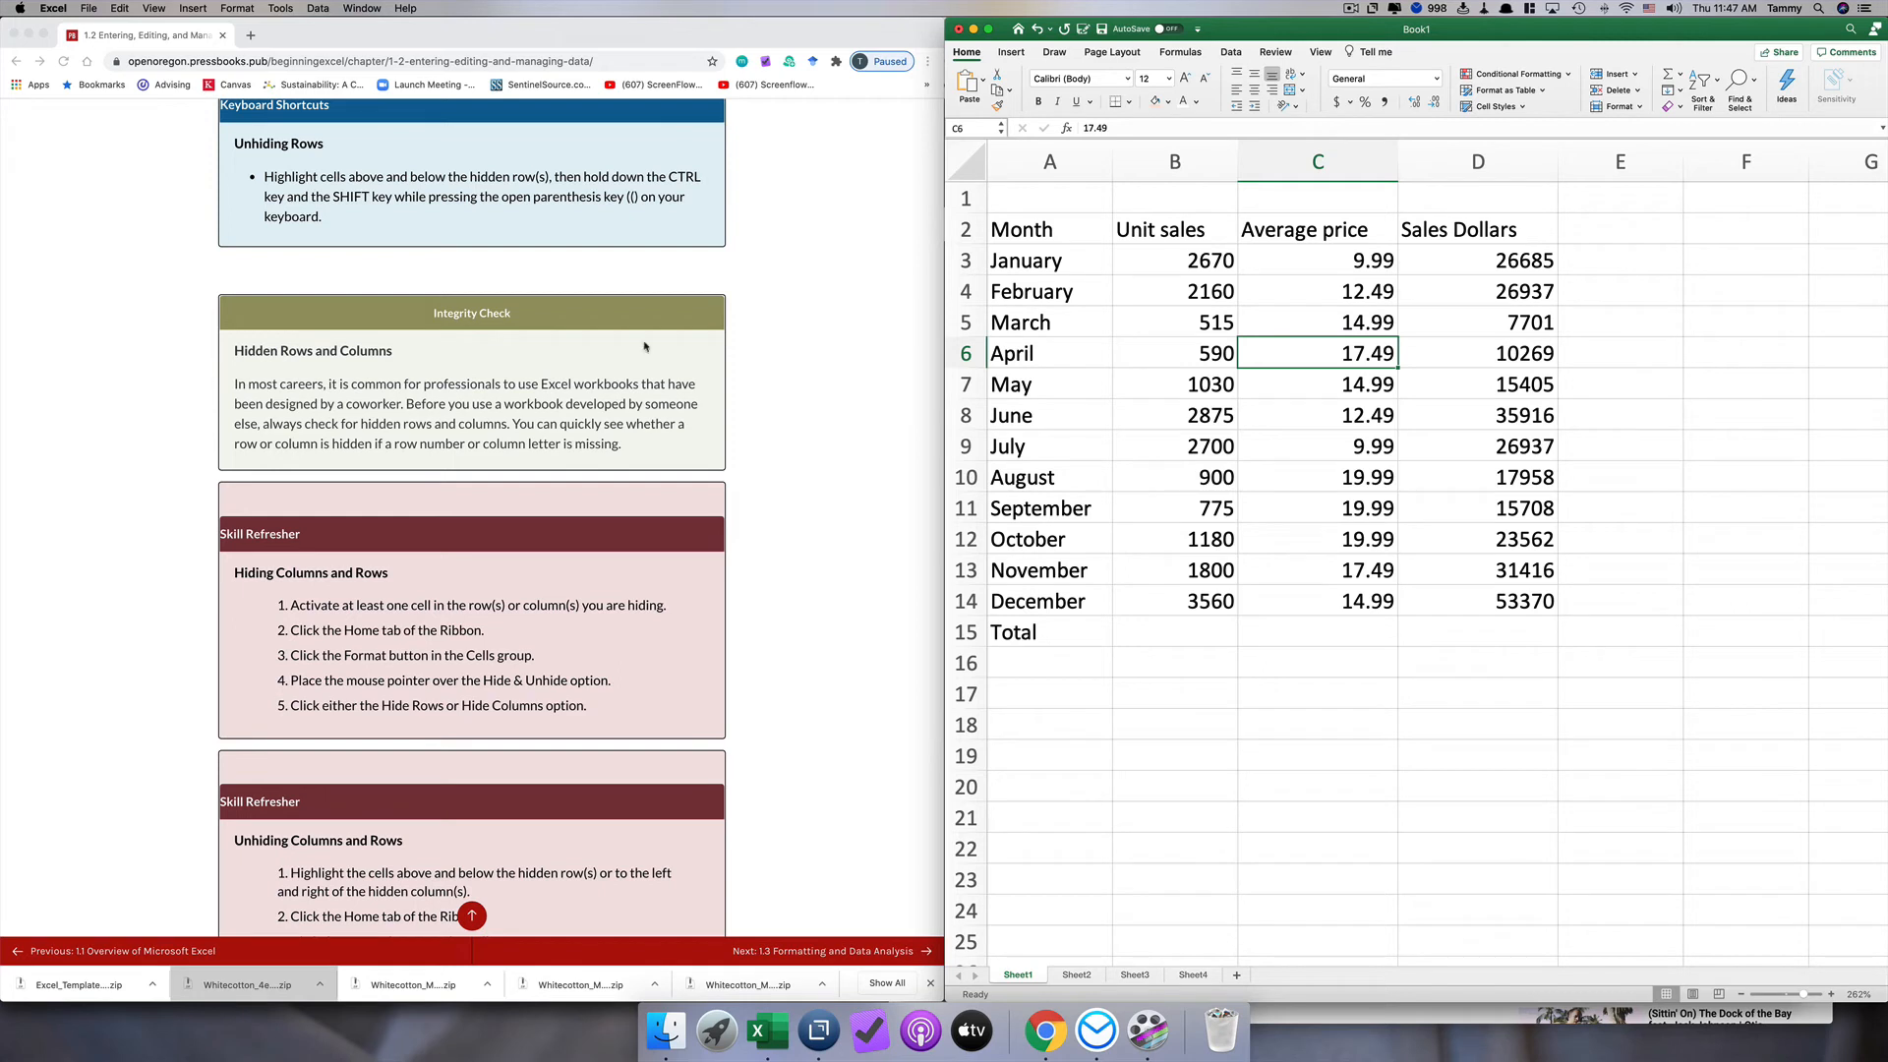
pyautogui.scroll(-1, 644, 347)
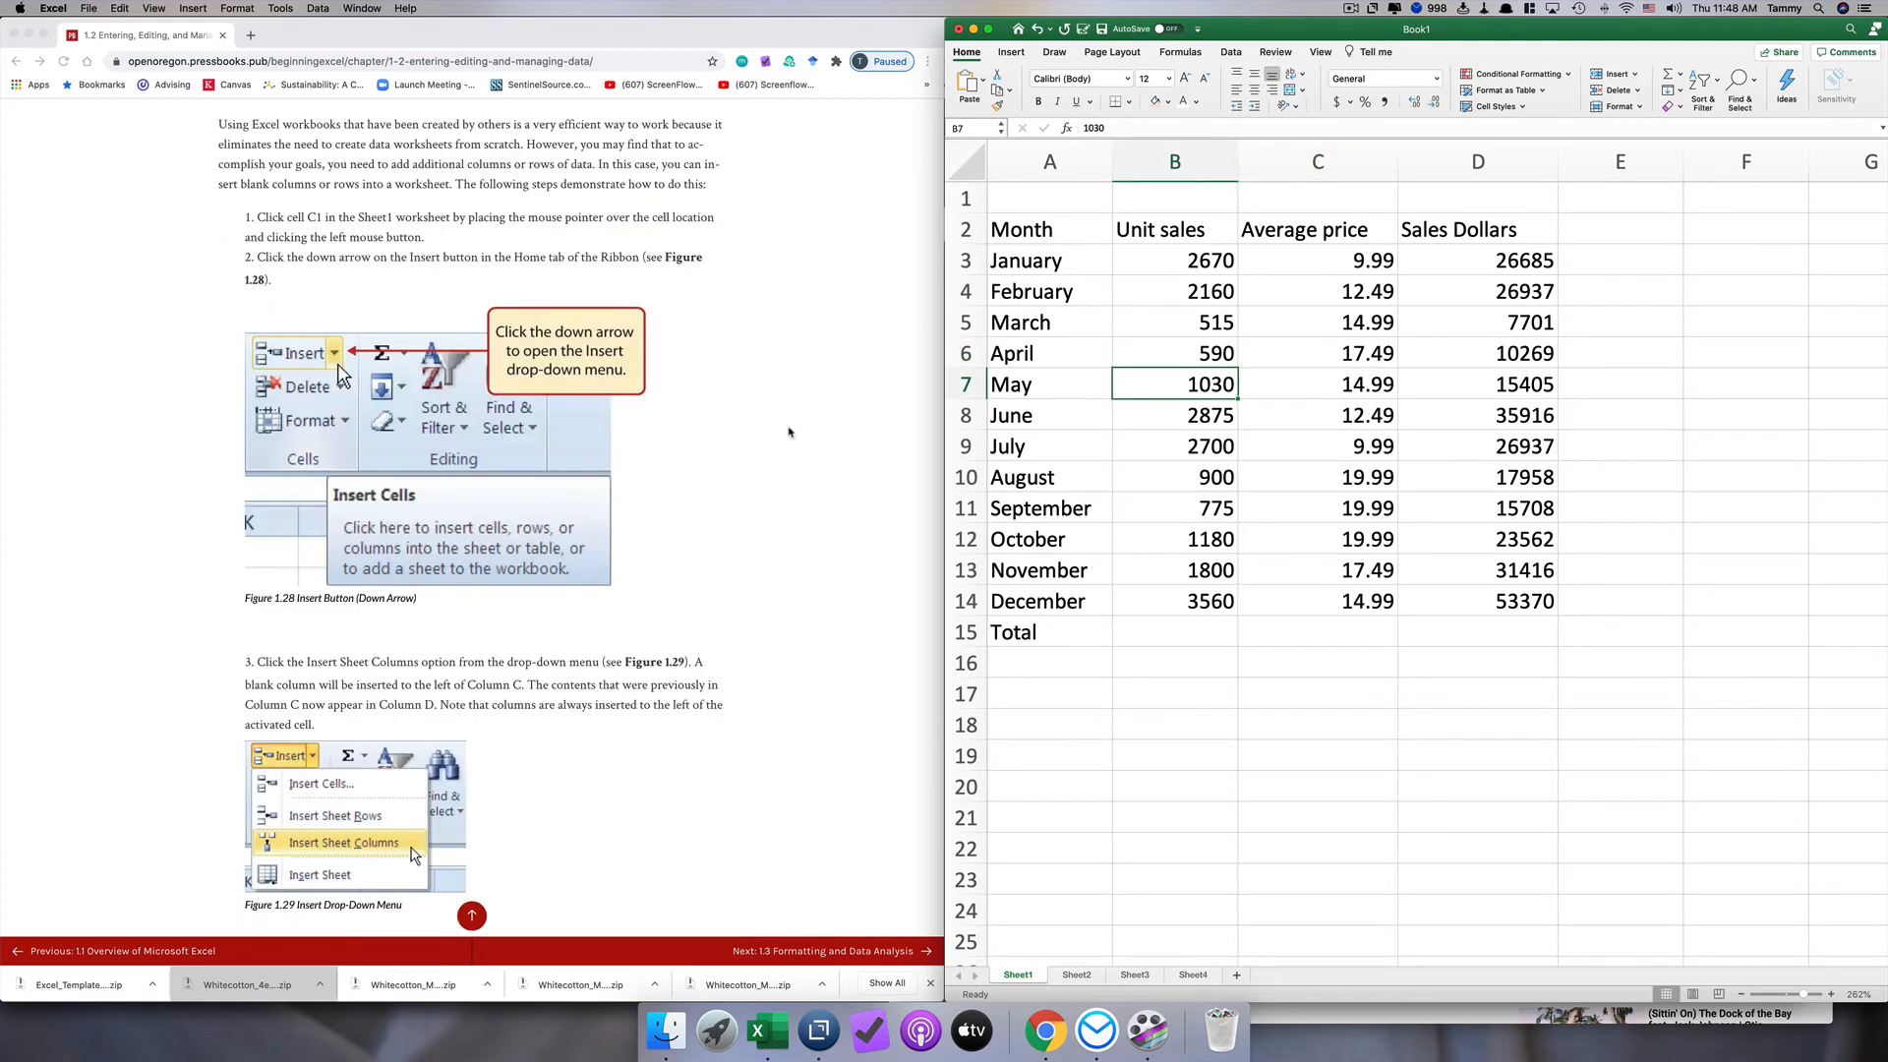
pyautogui.click(1265, 161)
pyautogui.rightClick(1267, 163)
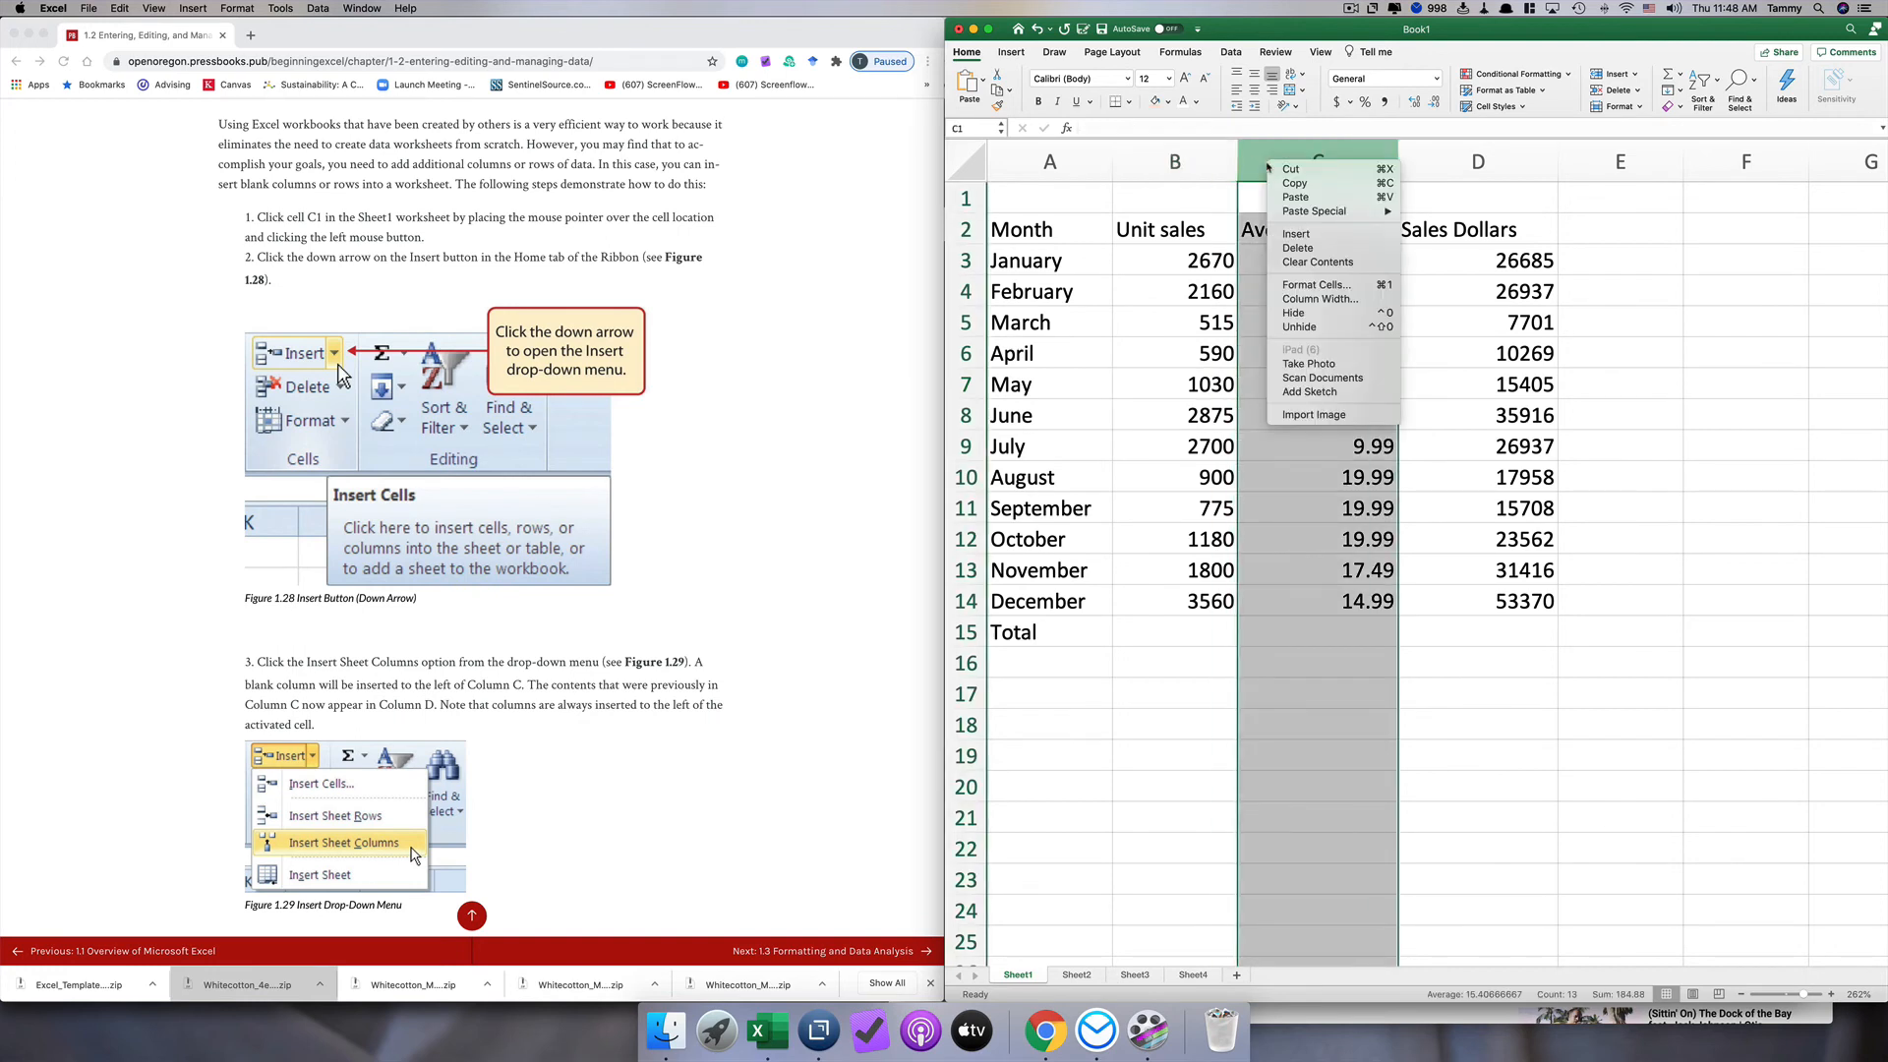
pyautogui.click(1292, 234)
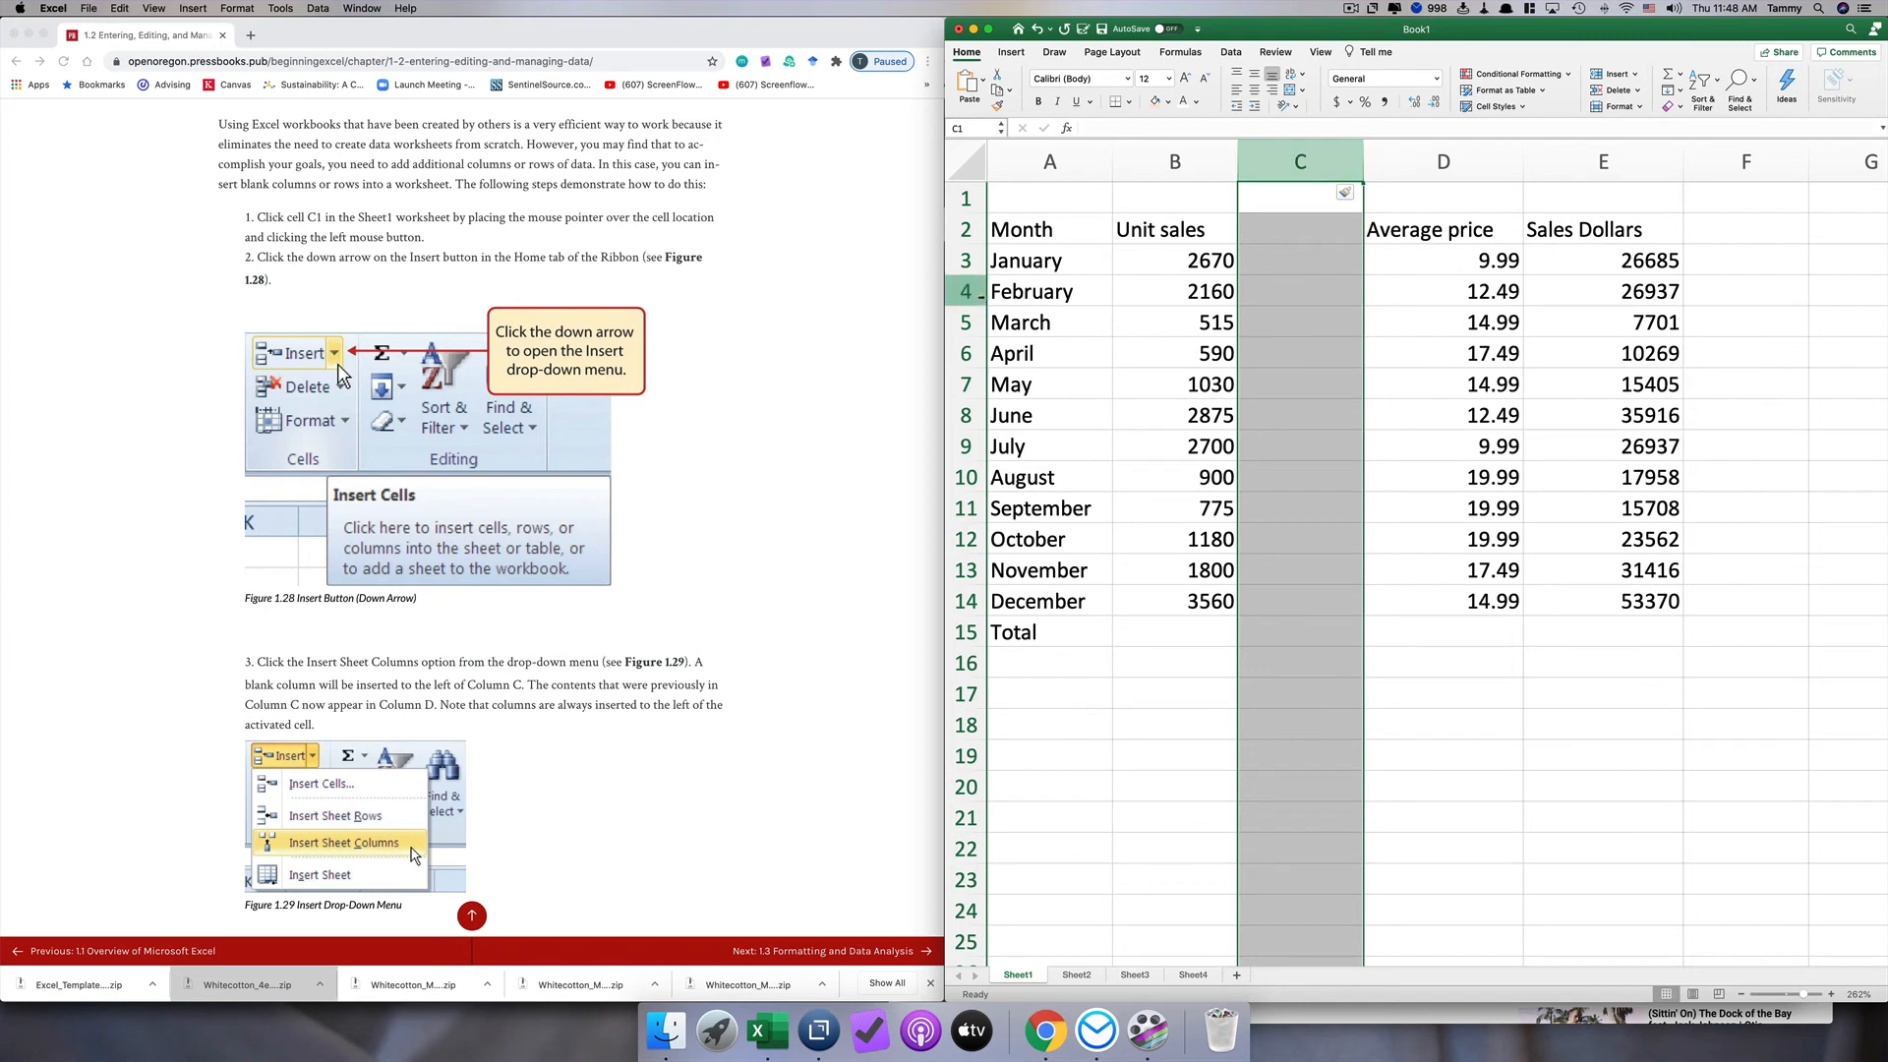
# Step: Insert a blank row above February, between the January and February rows
pyautogui.click(967, 291)
pyautogui.rightClick(972, 295)
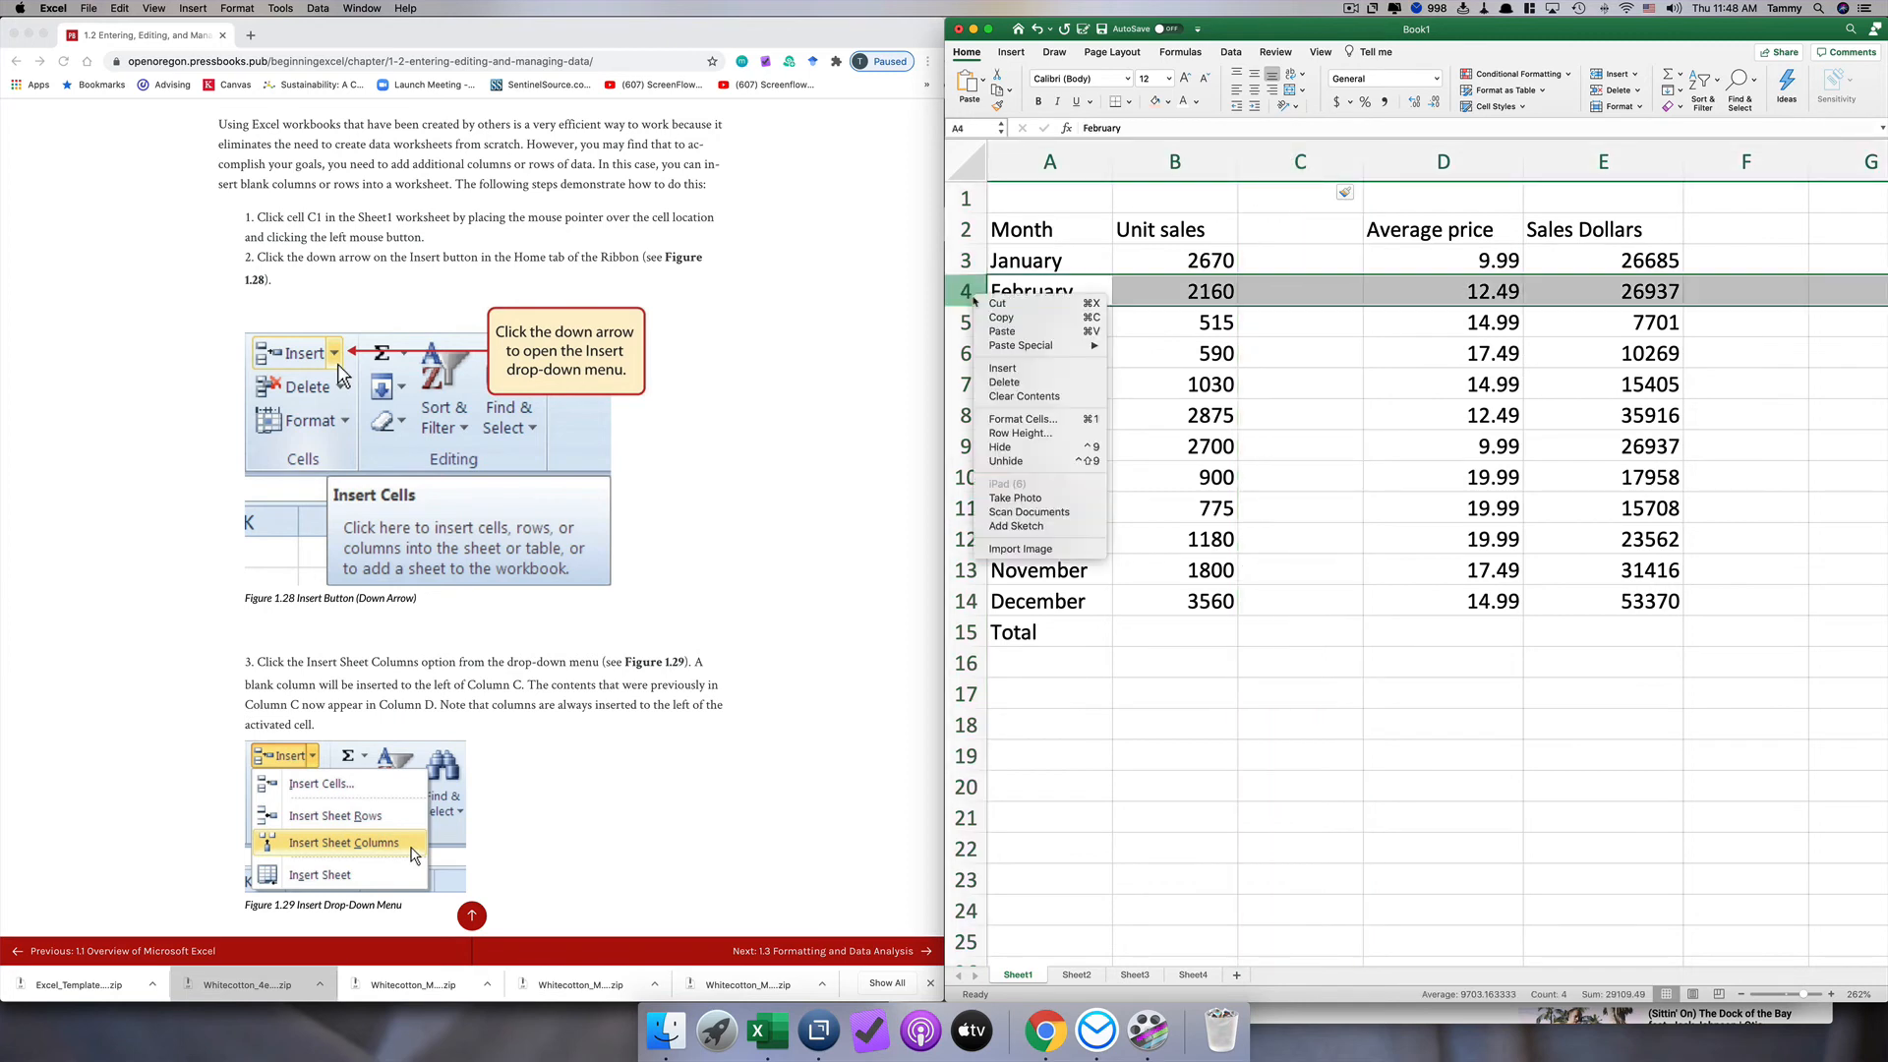
pyautogui.click(1003, 368)
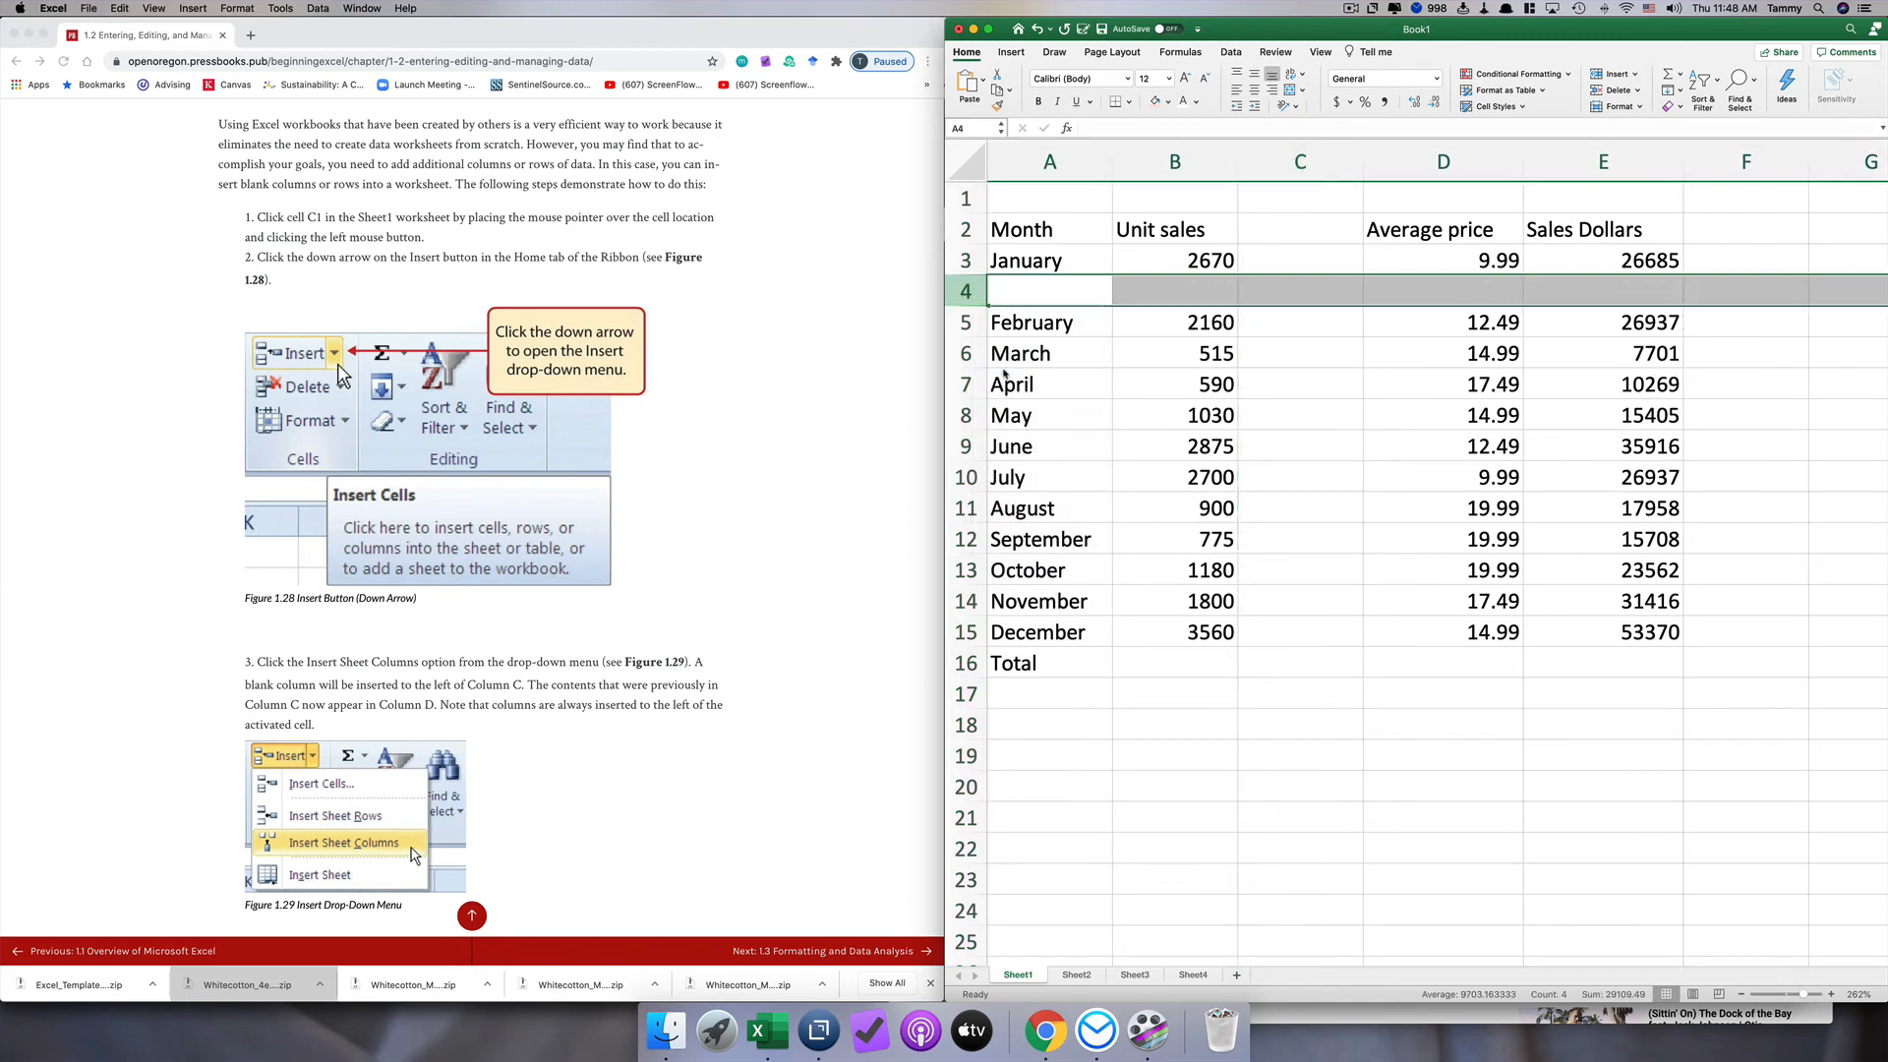
# Step: Delete the blank row 4 and the blank column C from the sheet
pyautogui.rightClick(971, 292)
pyautogui.click(1017, 380)
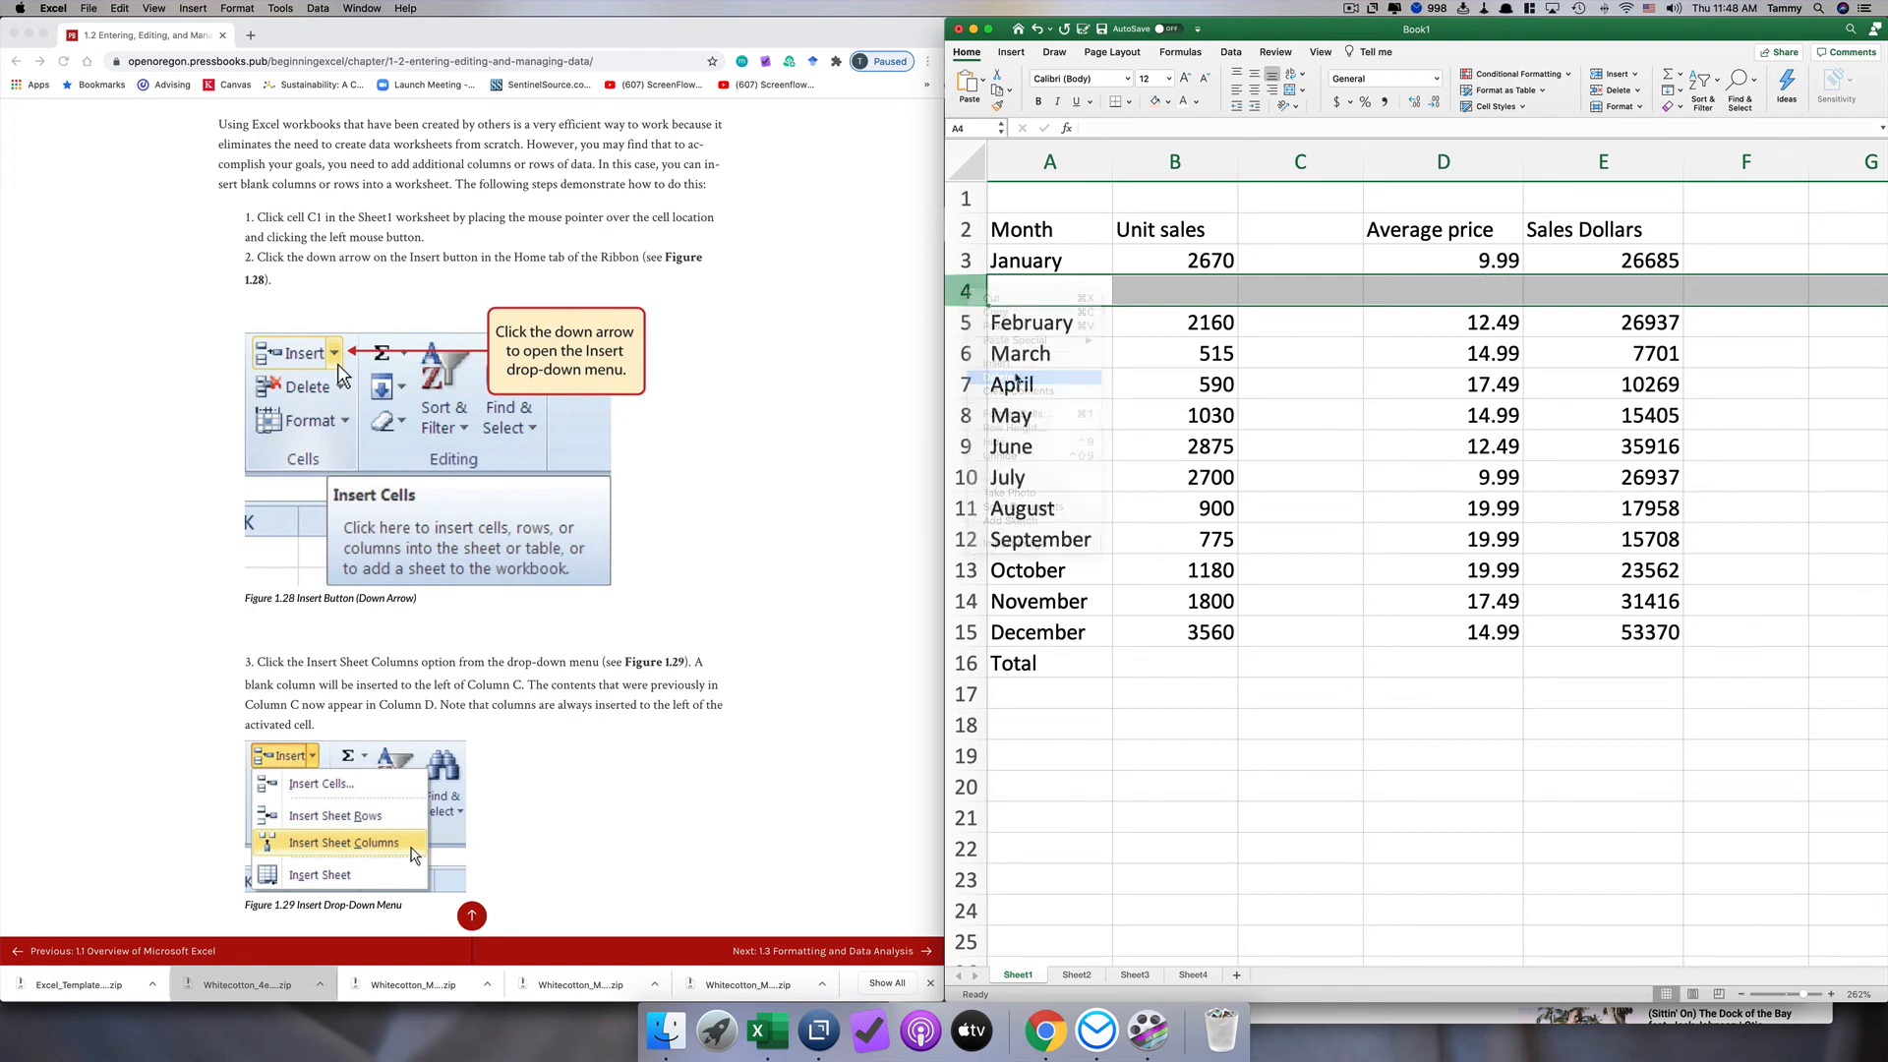
pyautogui.click(1300, 162)
pyautogui.rightClick(1300, 162)
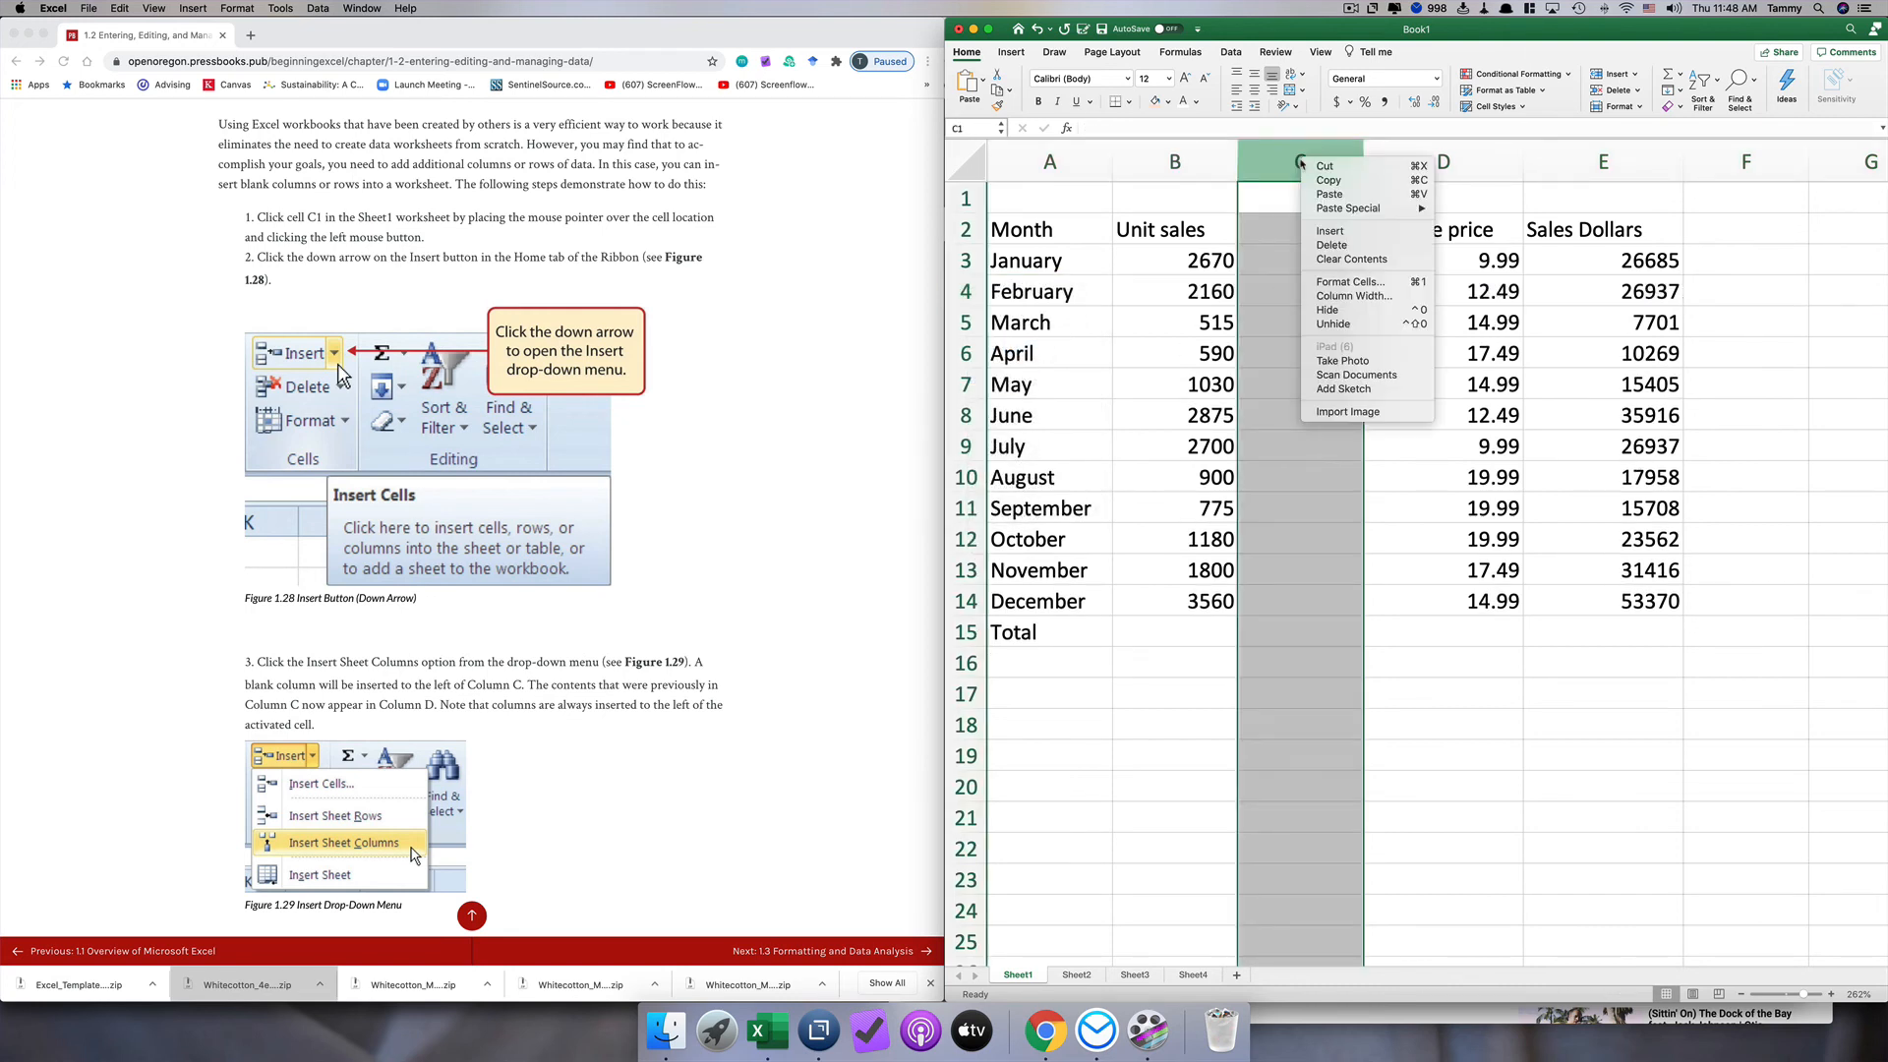
pyautogui.click(1336, 244)
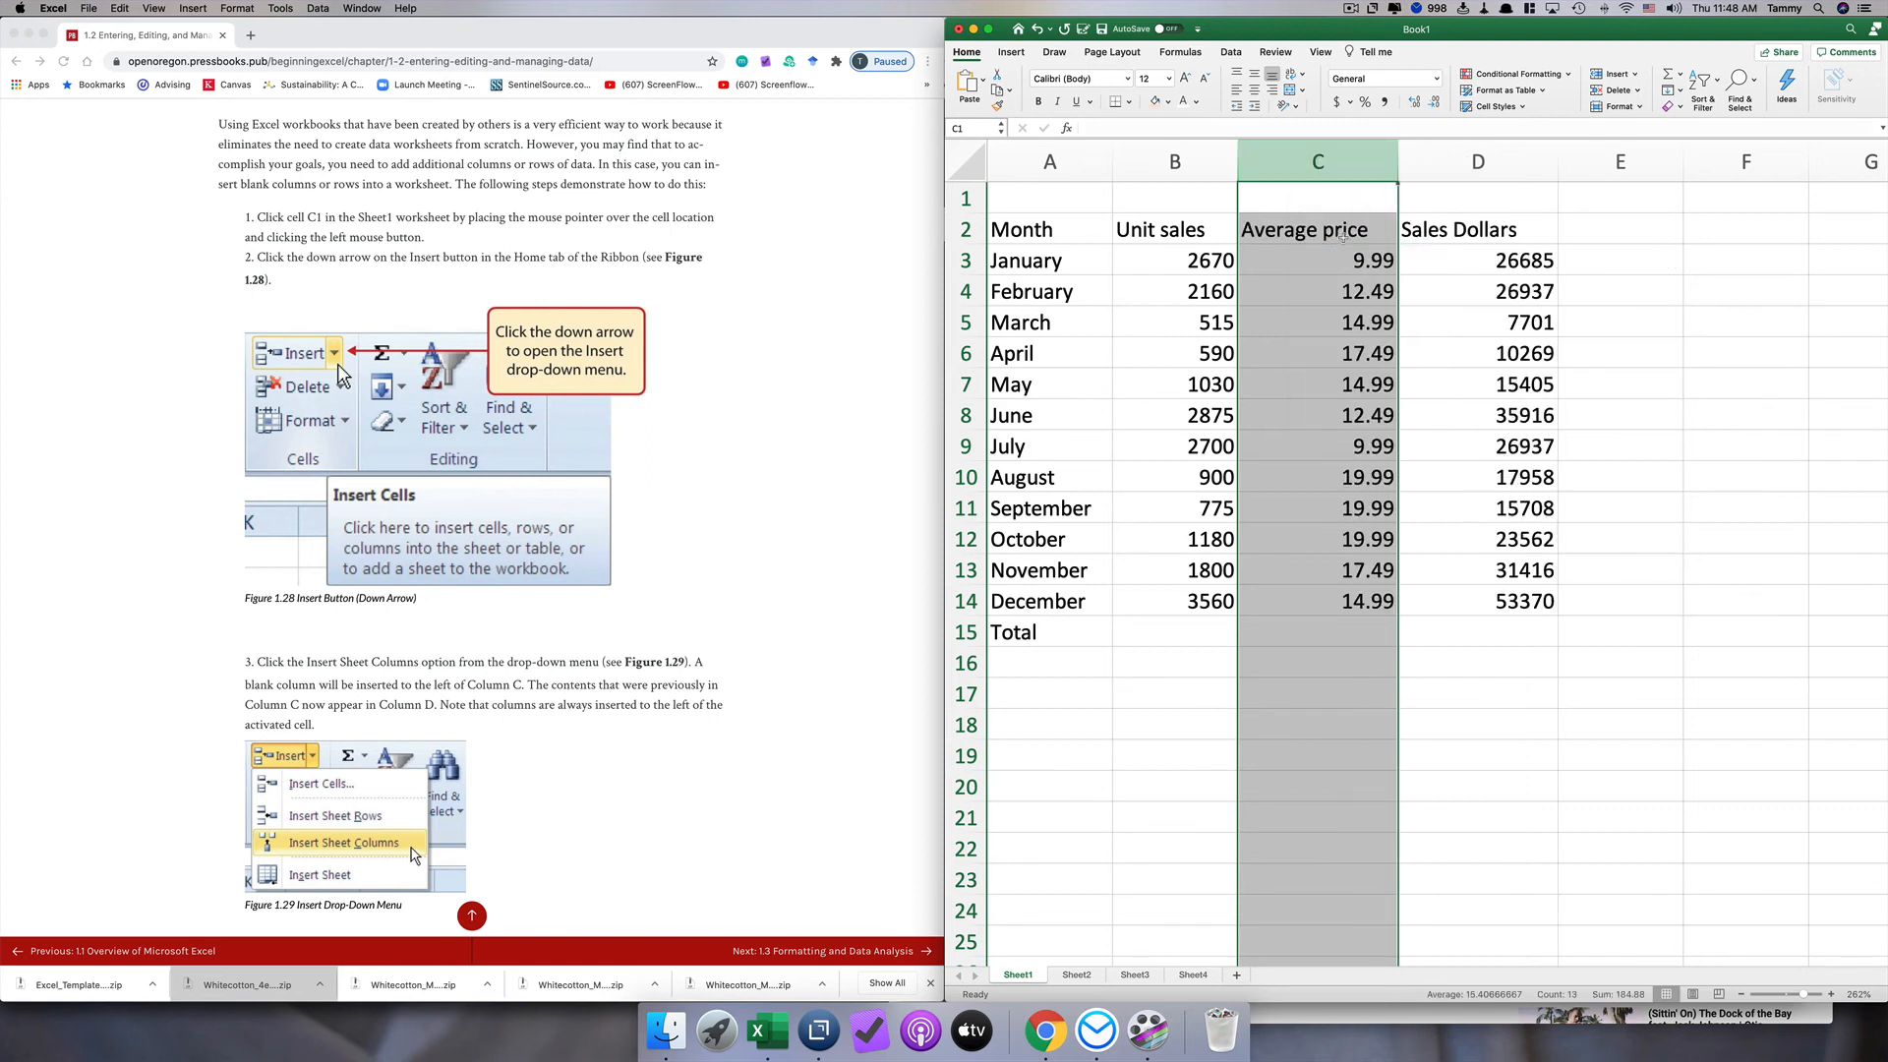
# Step: Delete column C, Average price, and undo the deletion
pyautogui.rightClick(1284, 158)
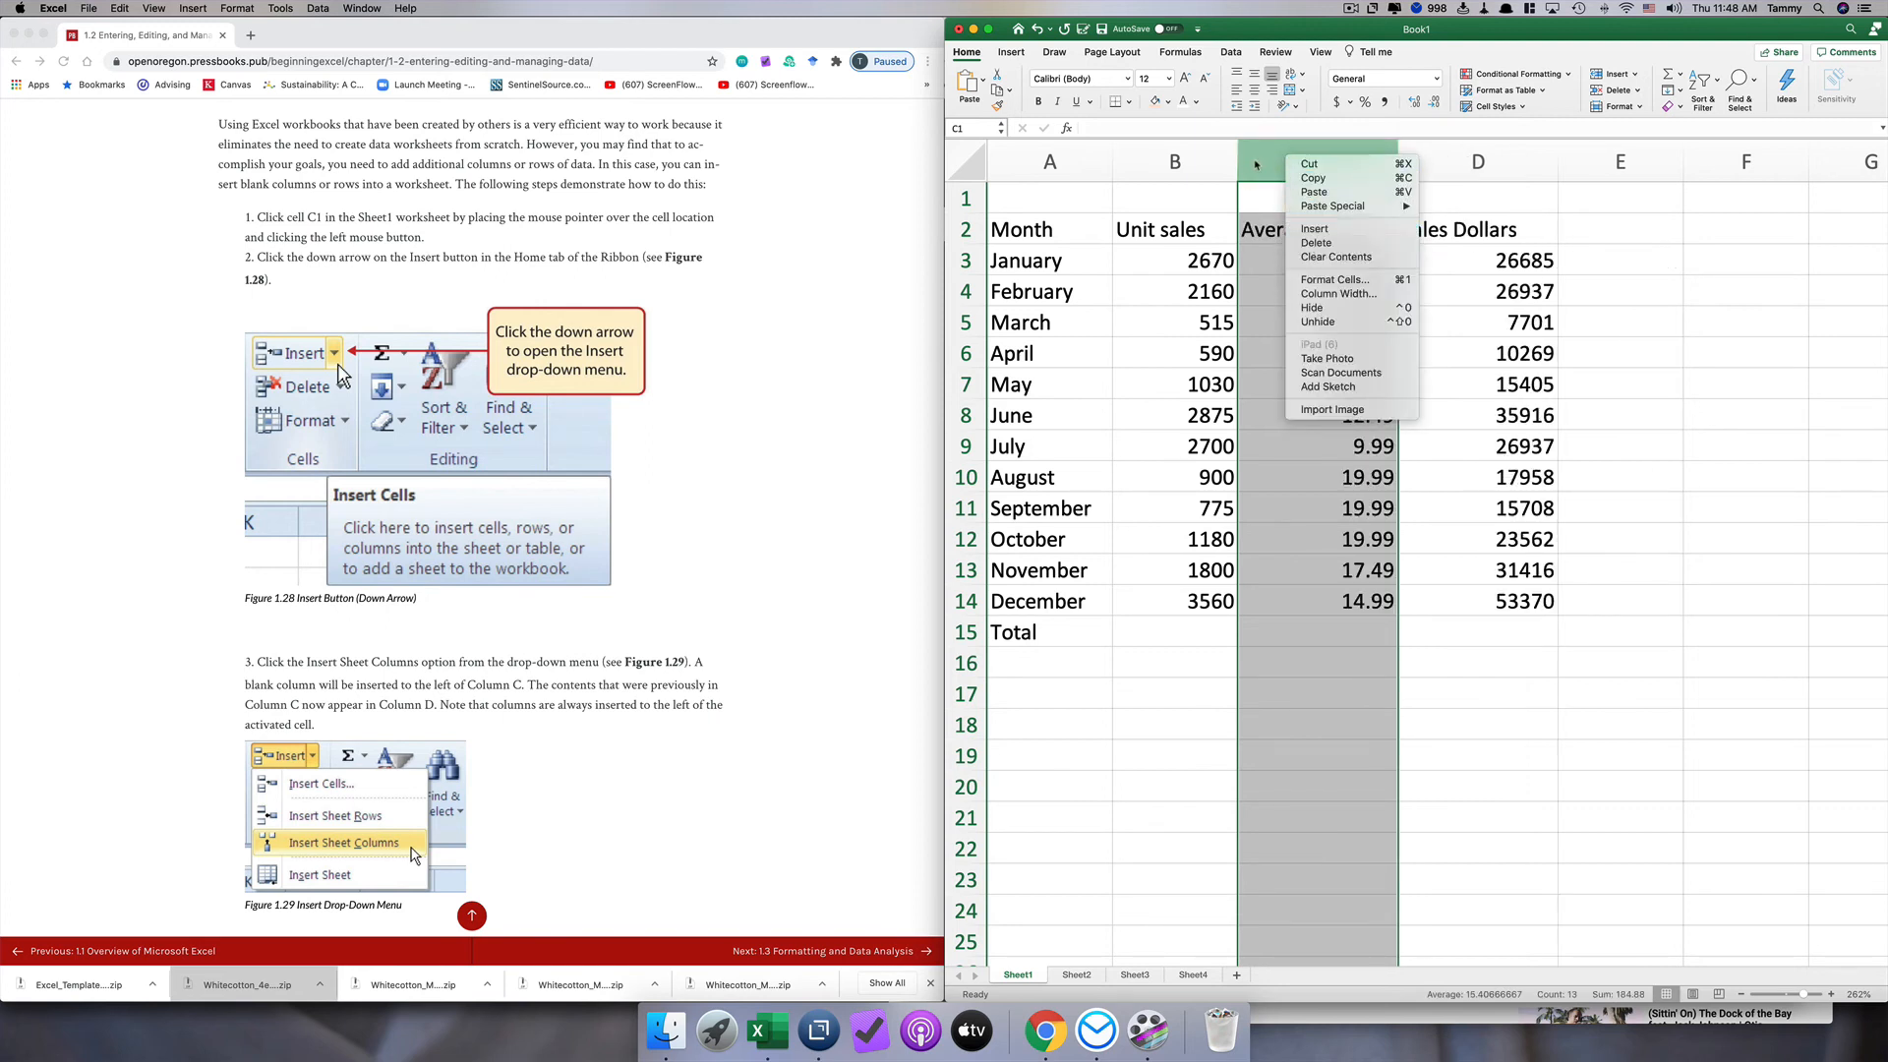
pyautogui.click(1310, 244)
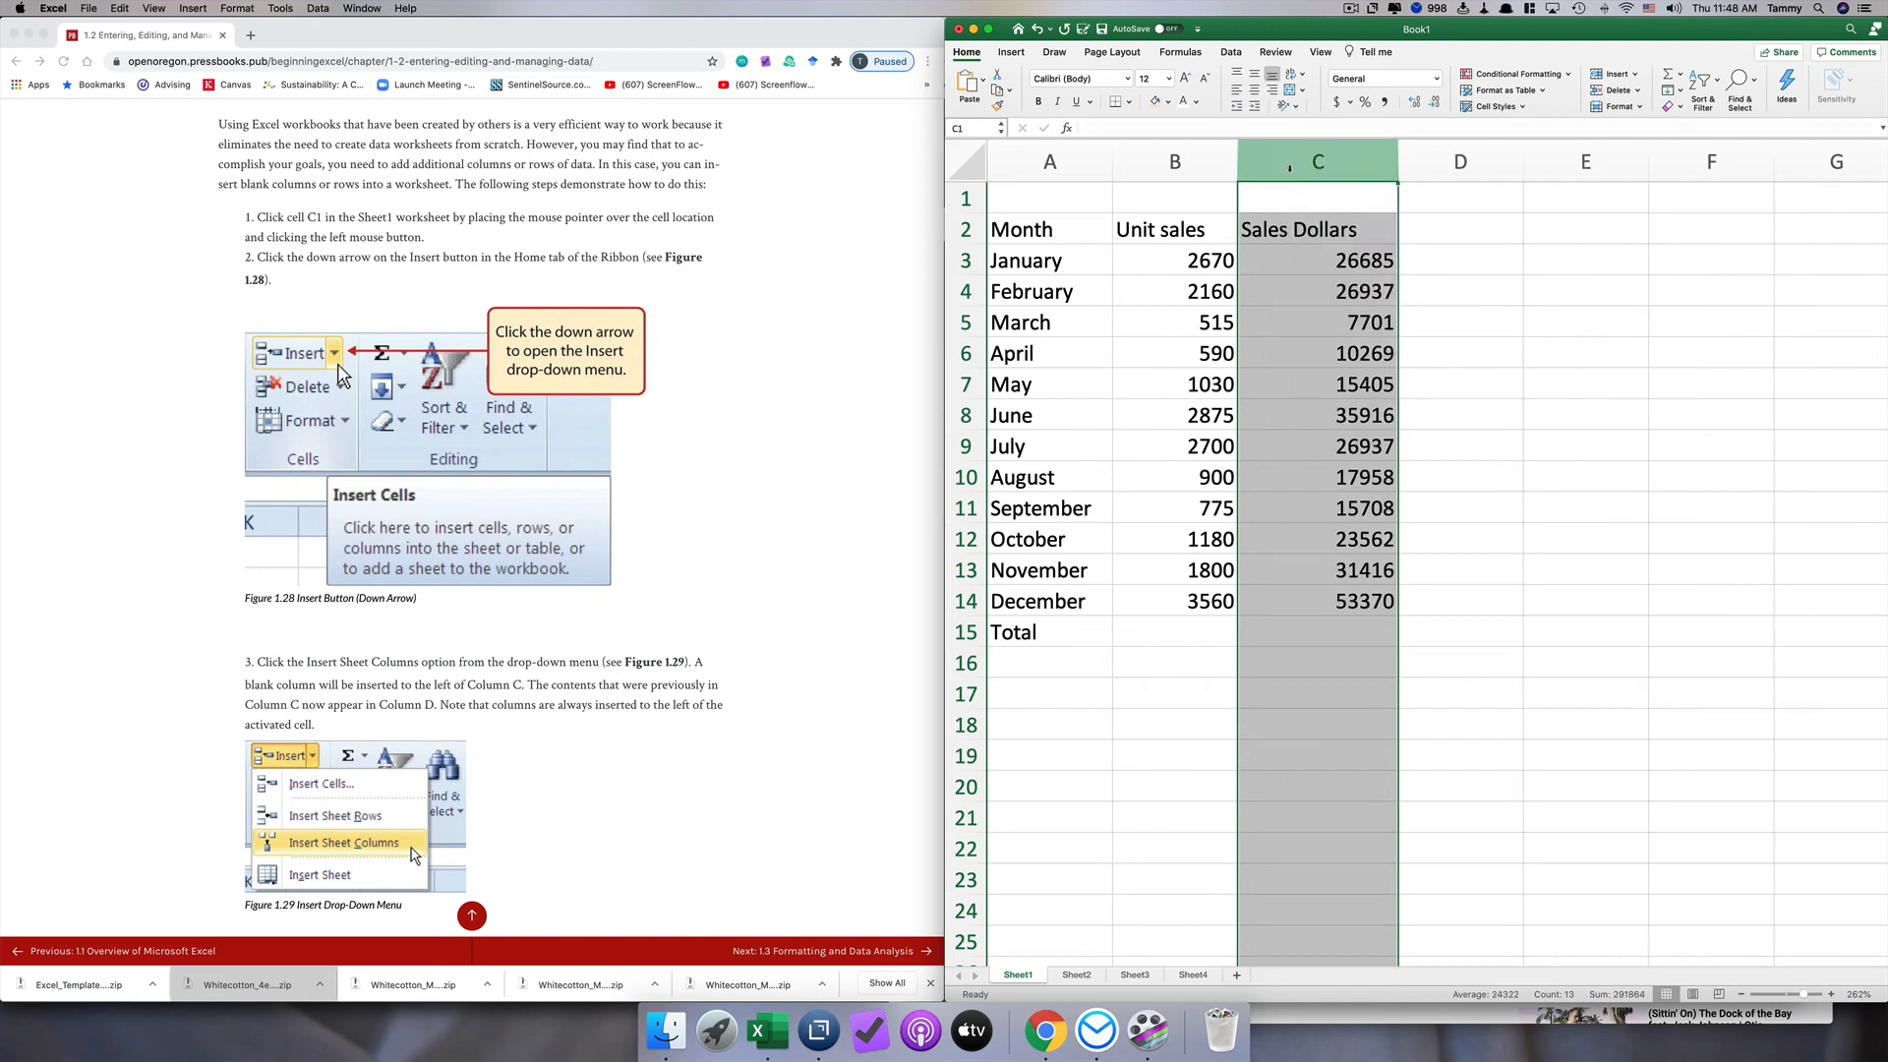
pyautogui.click(1185, 165)
pyautogui.click(1293, 167)
pyautogui.click(1037, 28)
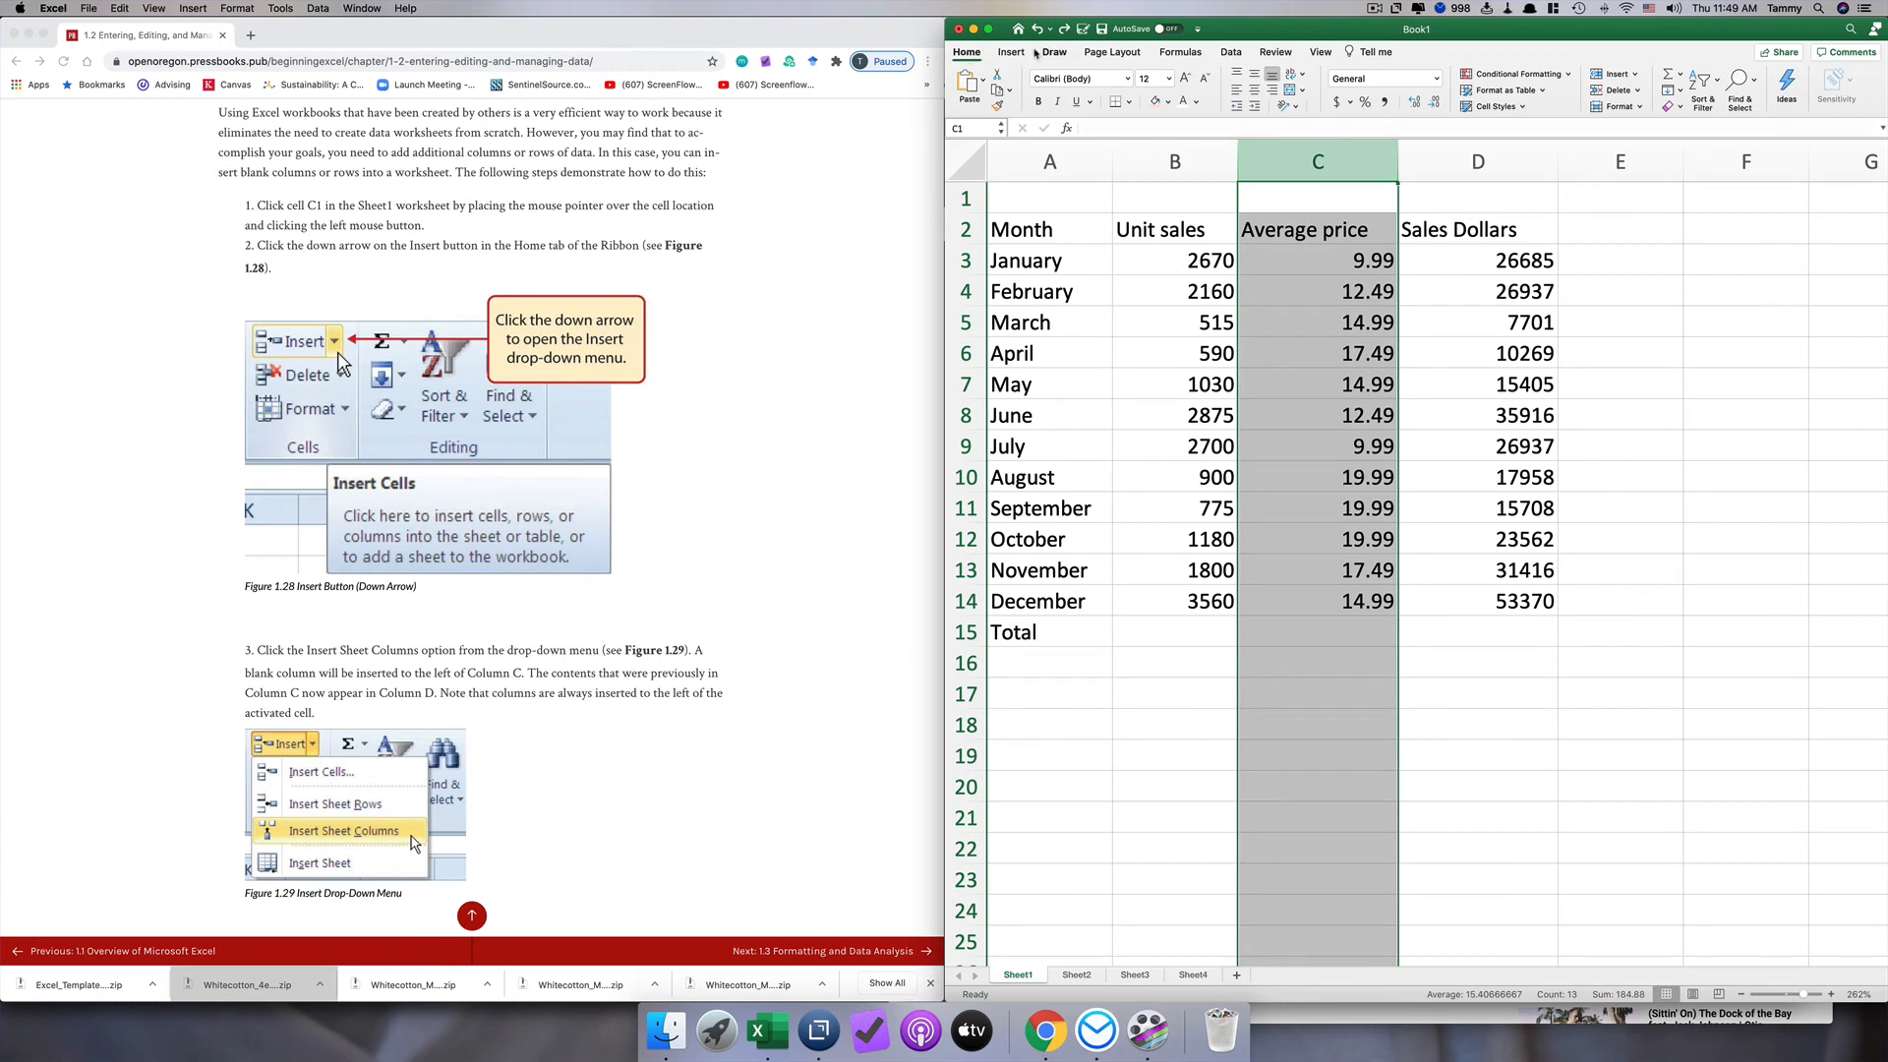
# Step: Insert a blank sheet column before the Average price column
pyautogui.click(1012, 52)
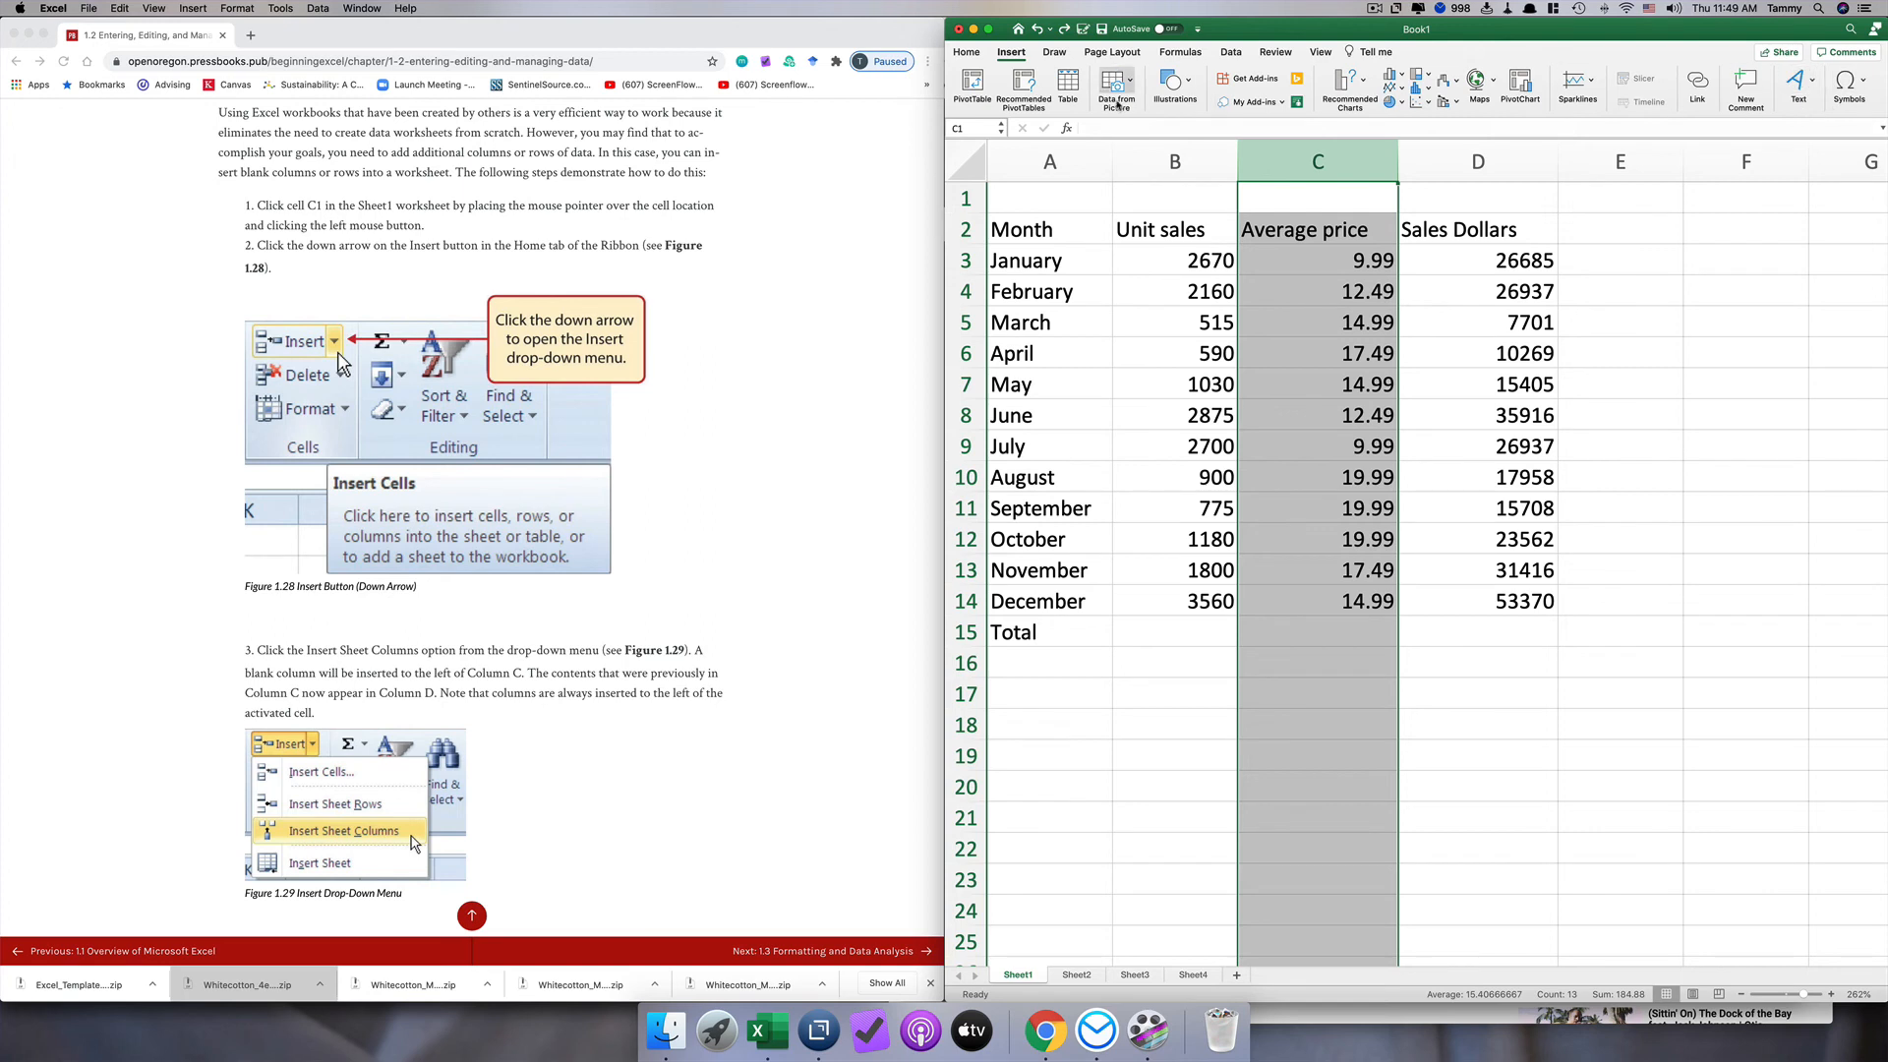
pyautogui.click(964, 54)
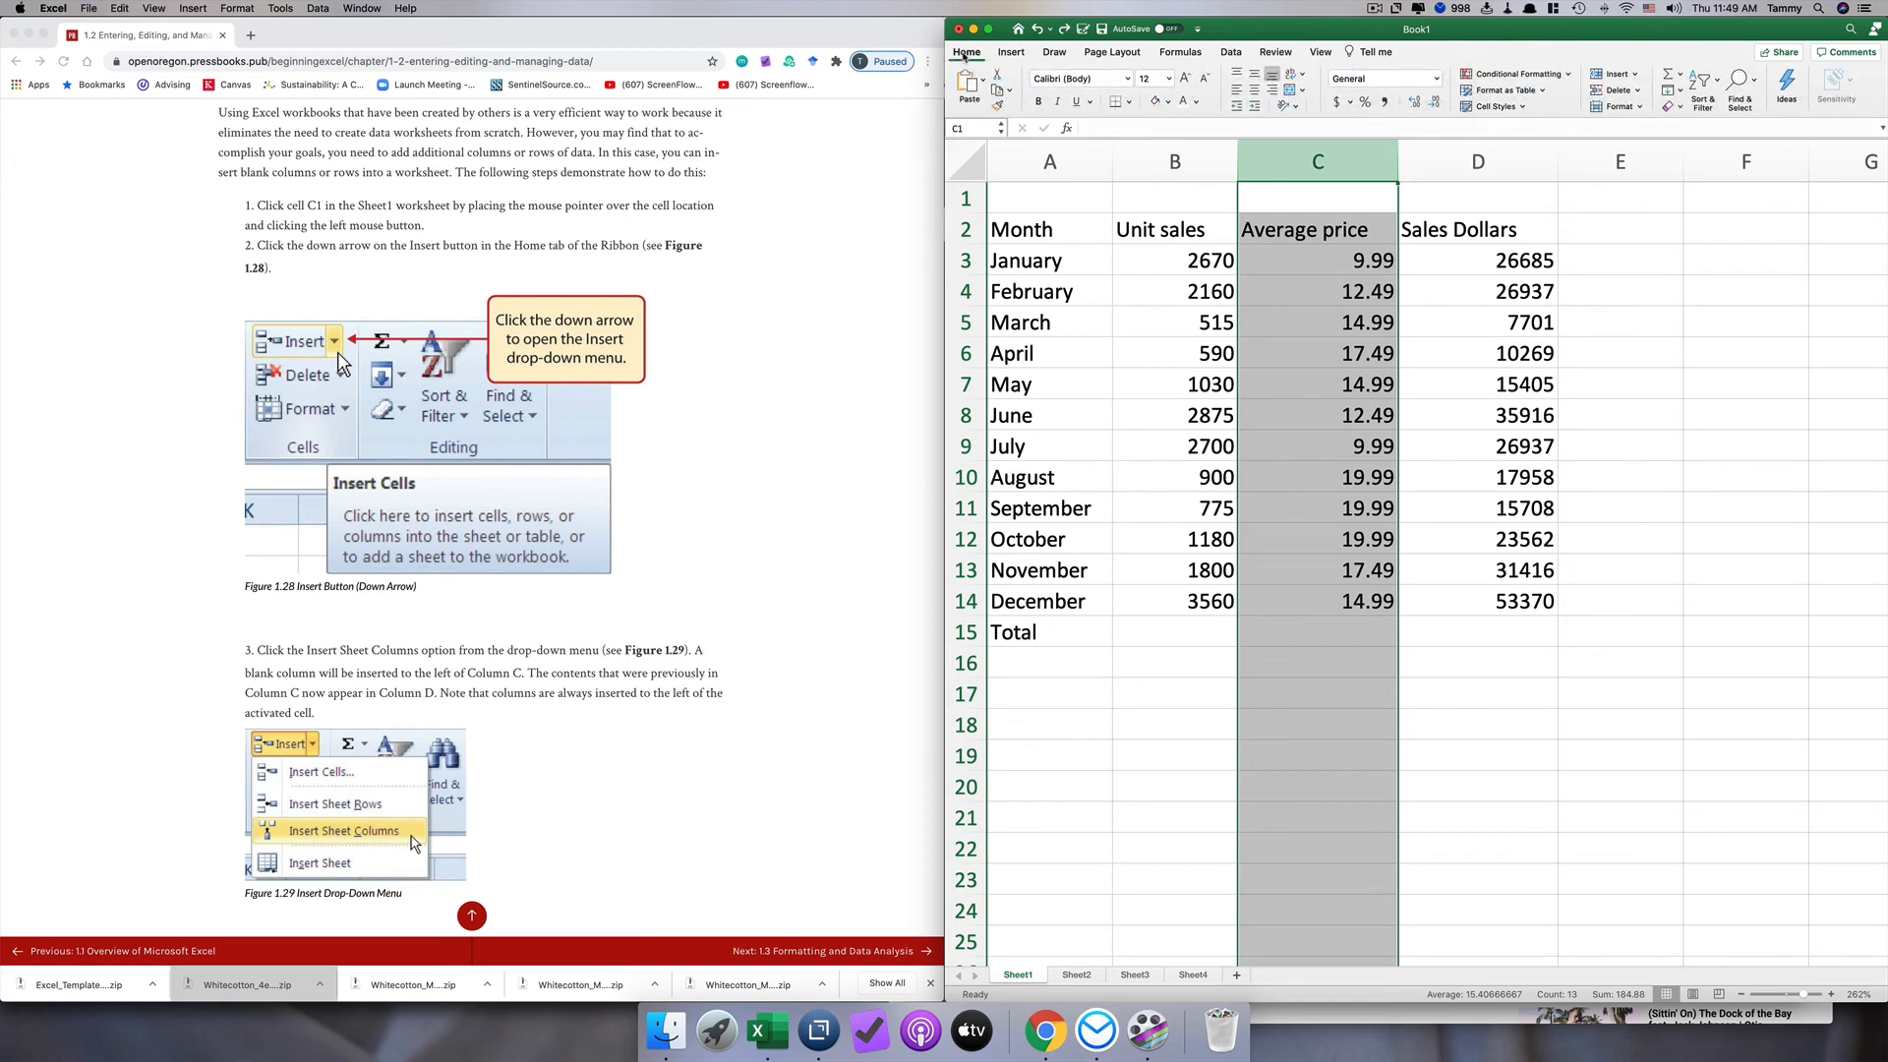
pyautogui.click(1635, 74)
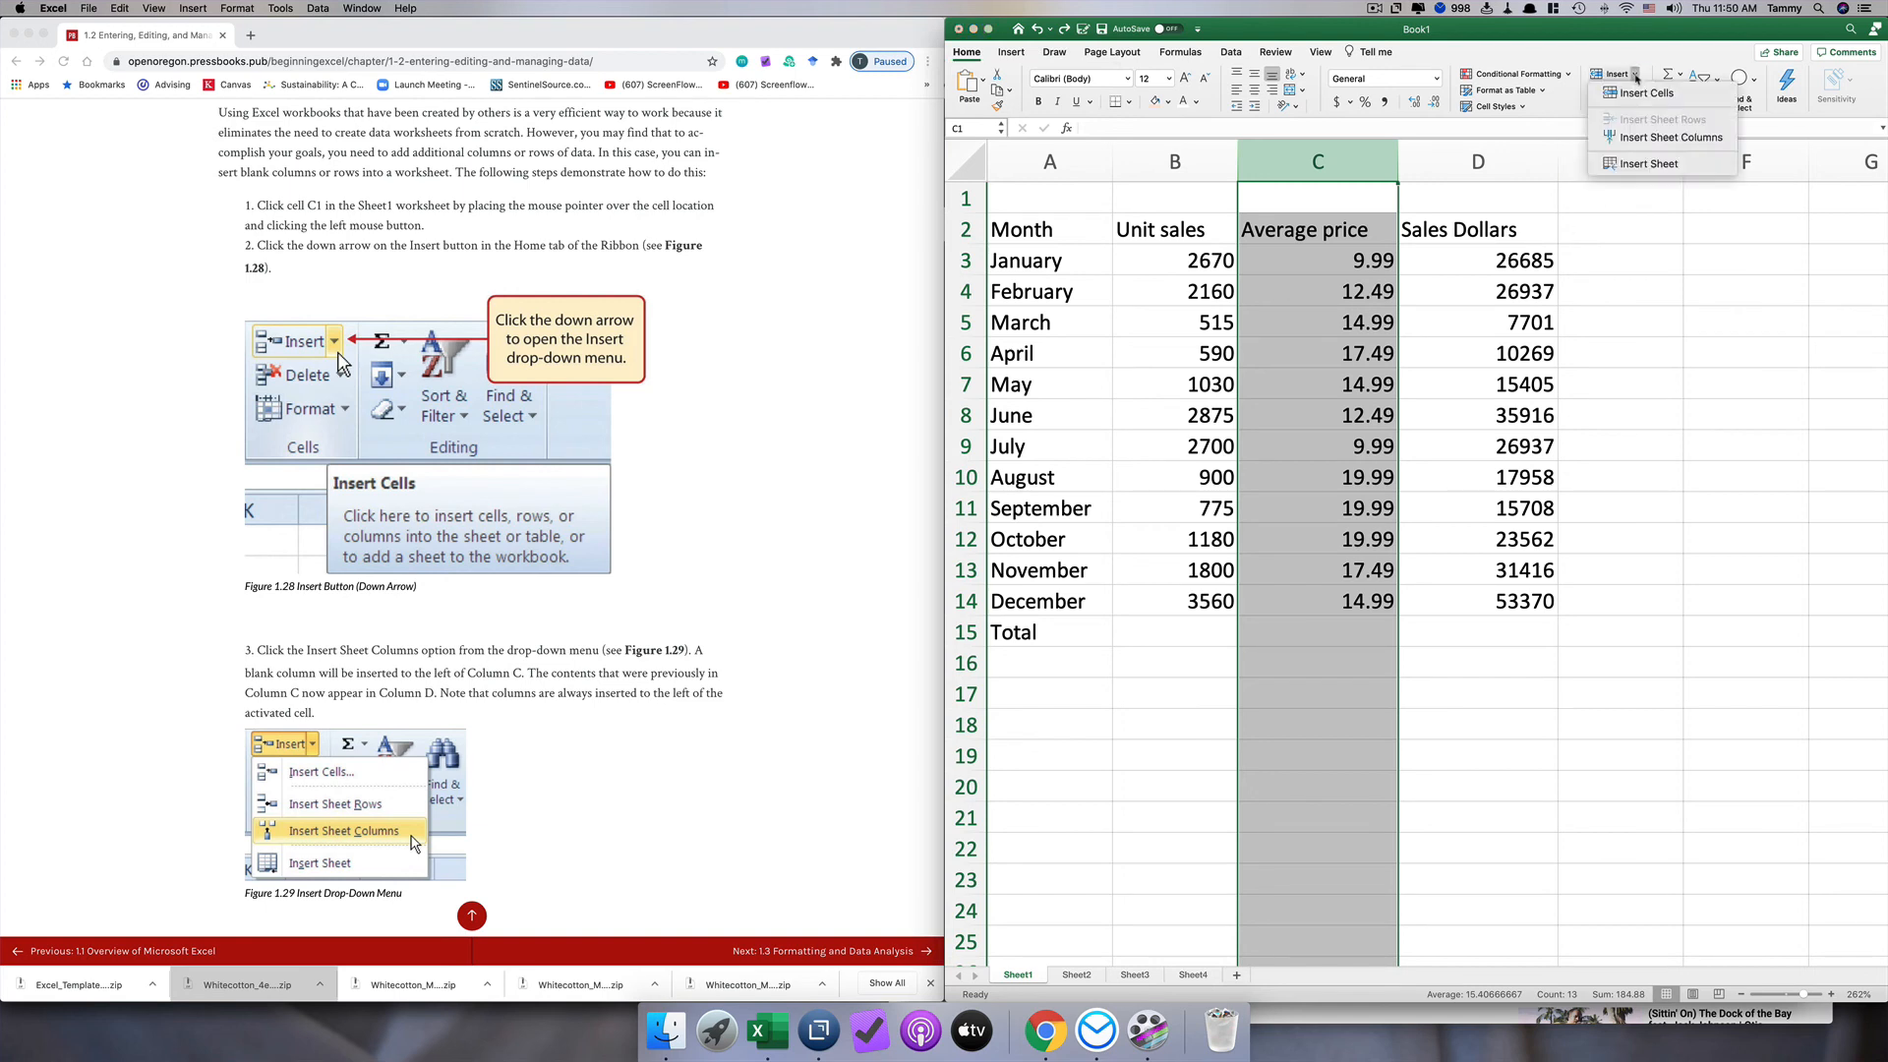
pyautogui.click(1637, 144)
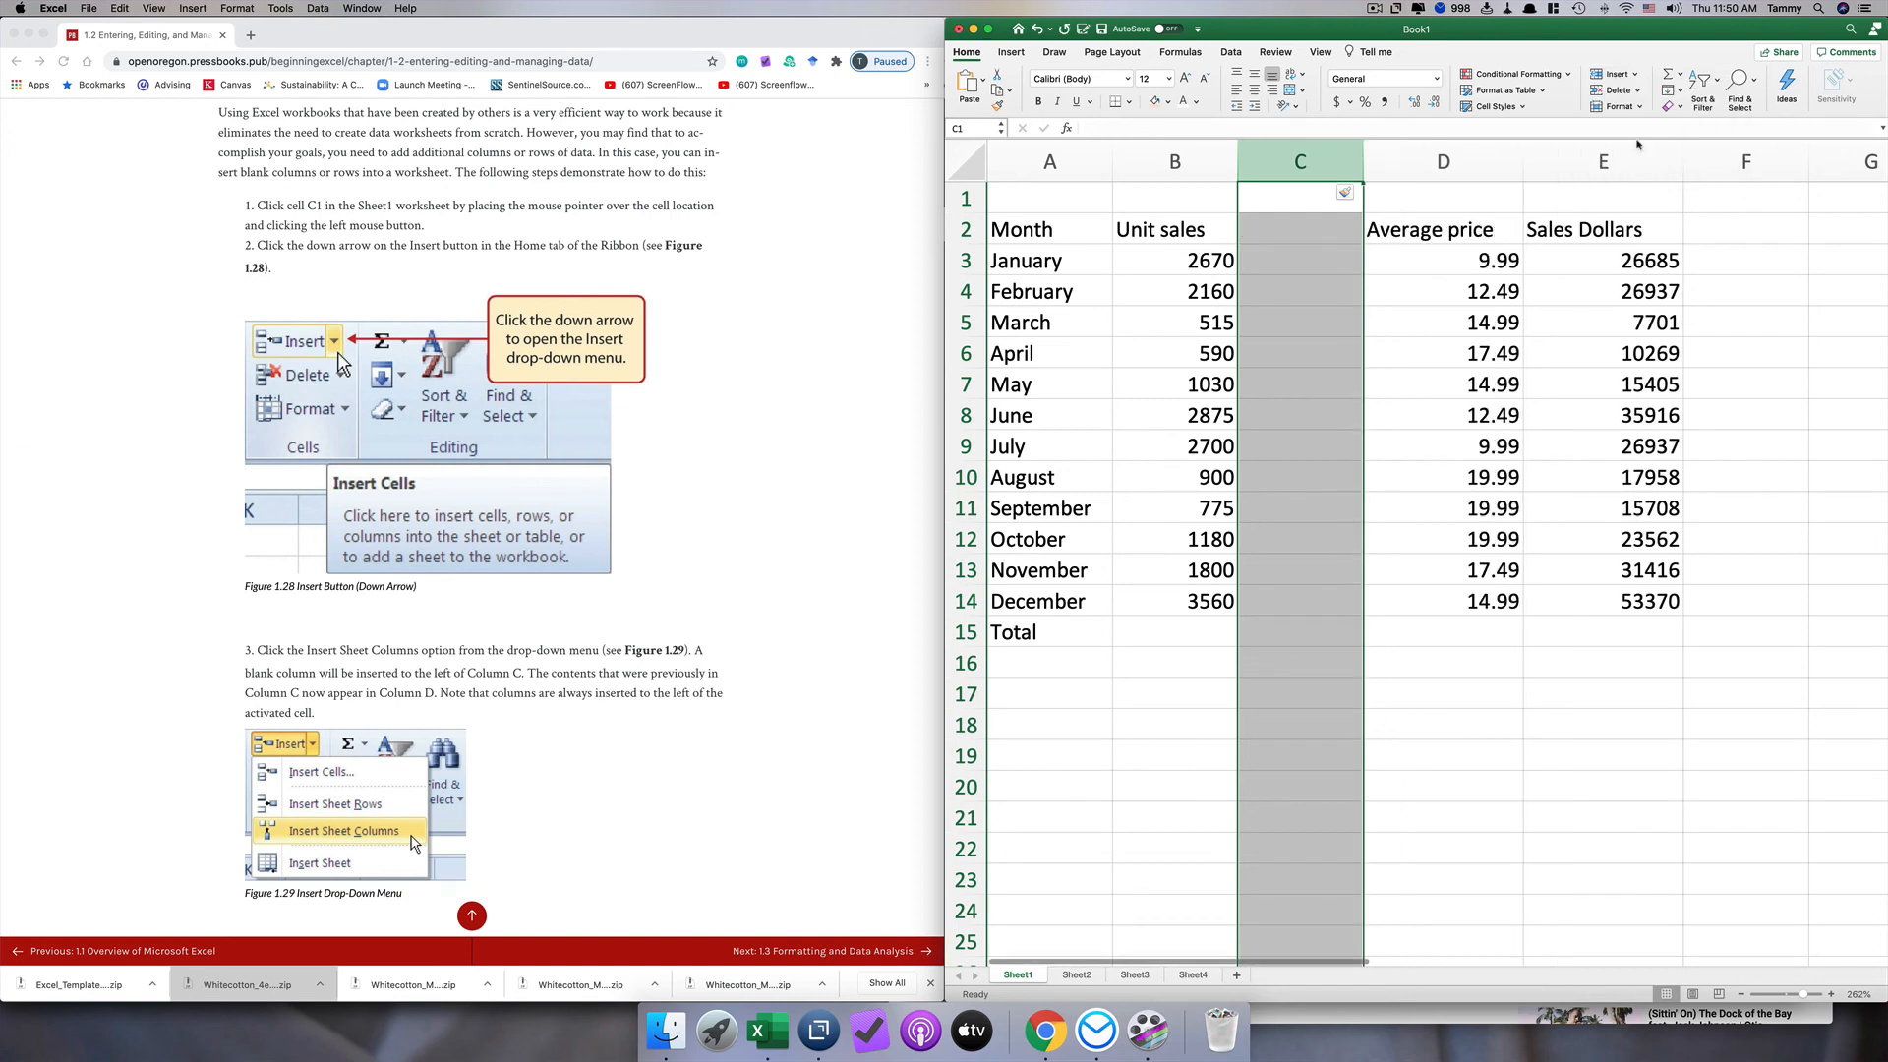
# Step: Insert a blank sheet row above February, and delete that blank row 4 again
pyautogui.click(1636, 75)
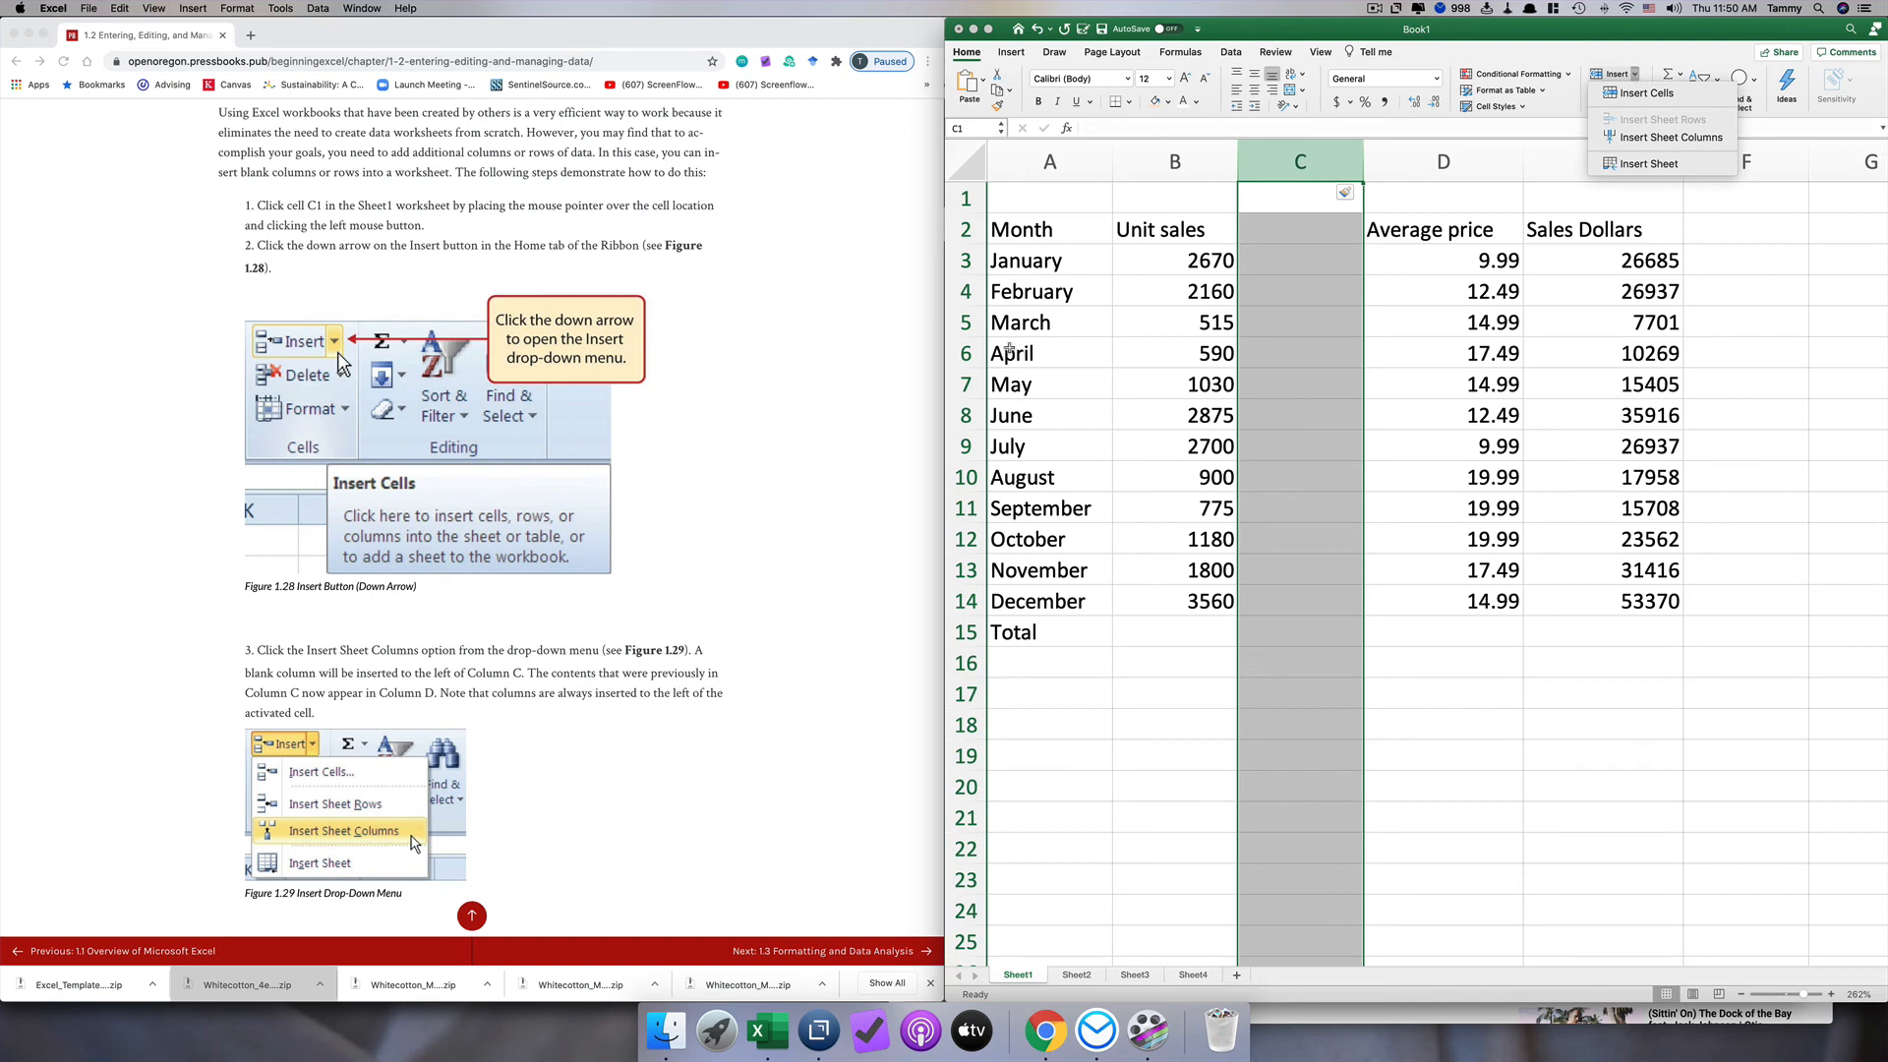
pyautogui.click(963, 291)
pyautogui.click(964, 291)
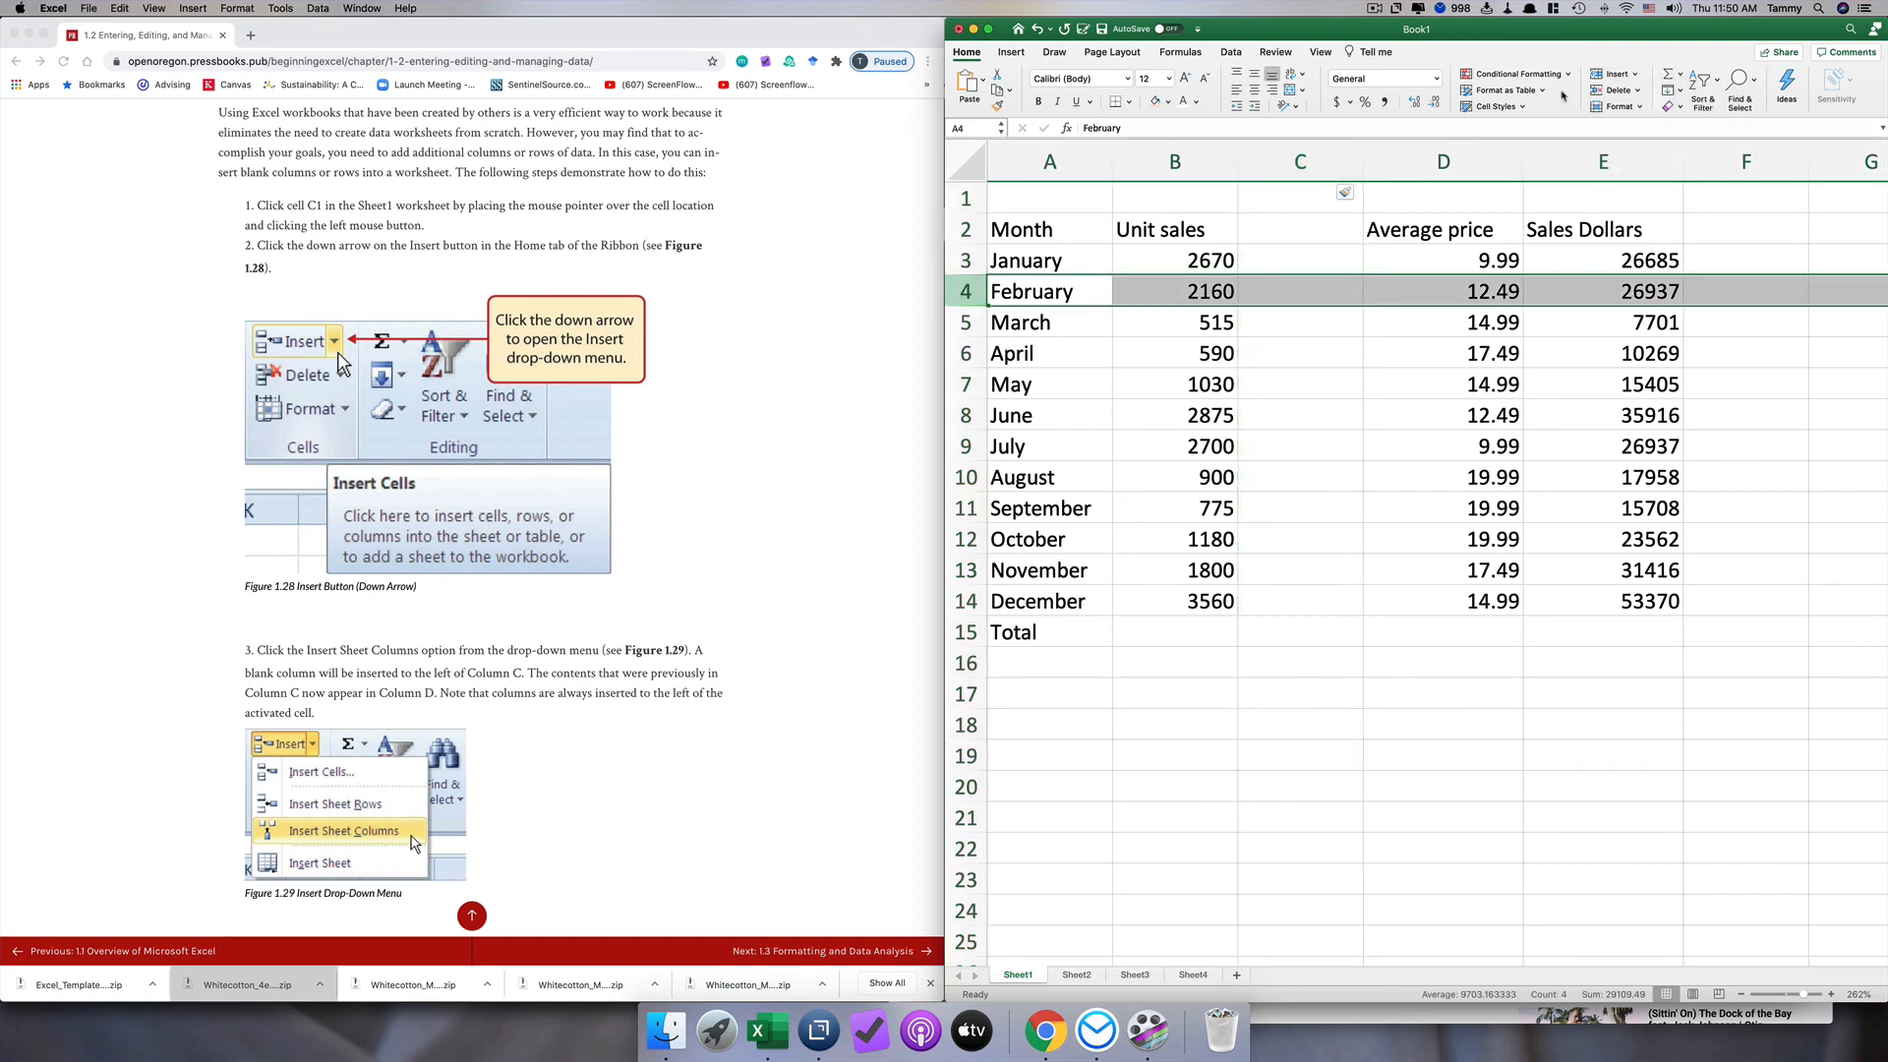
pyautogui.click(1627, 83)
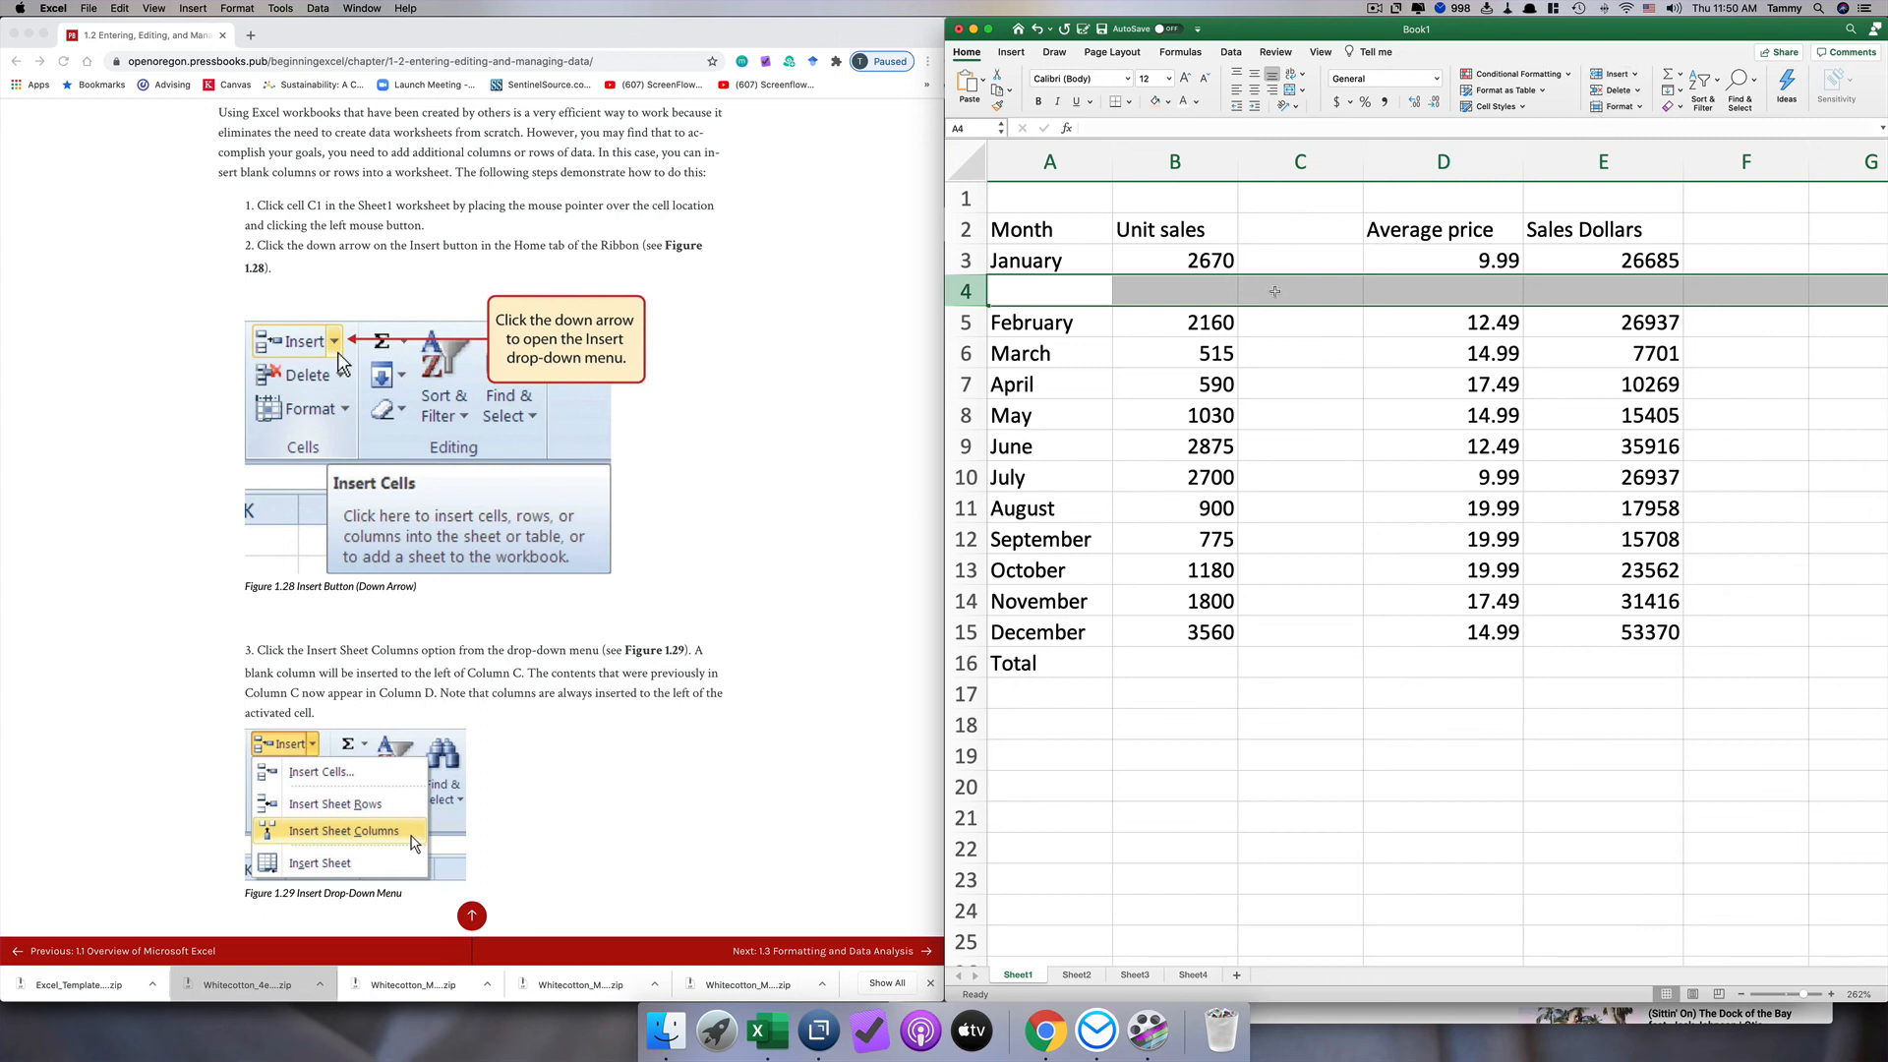
pyautogui.click(1005, 53)
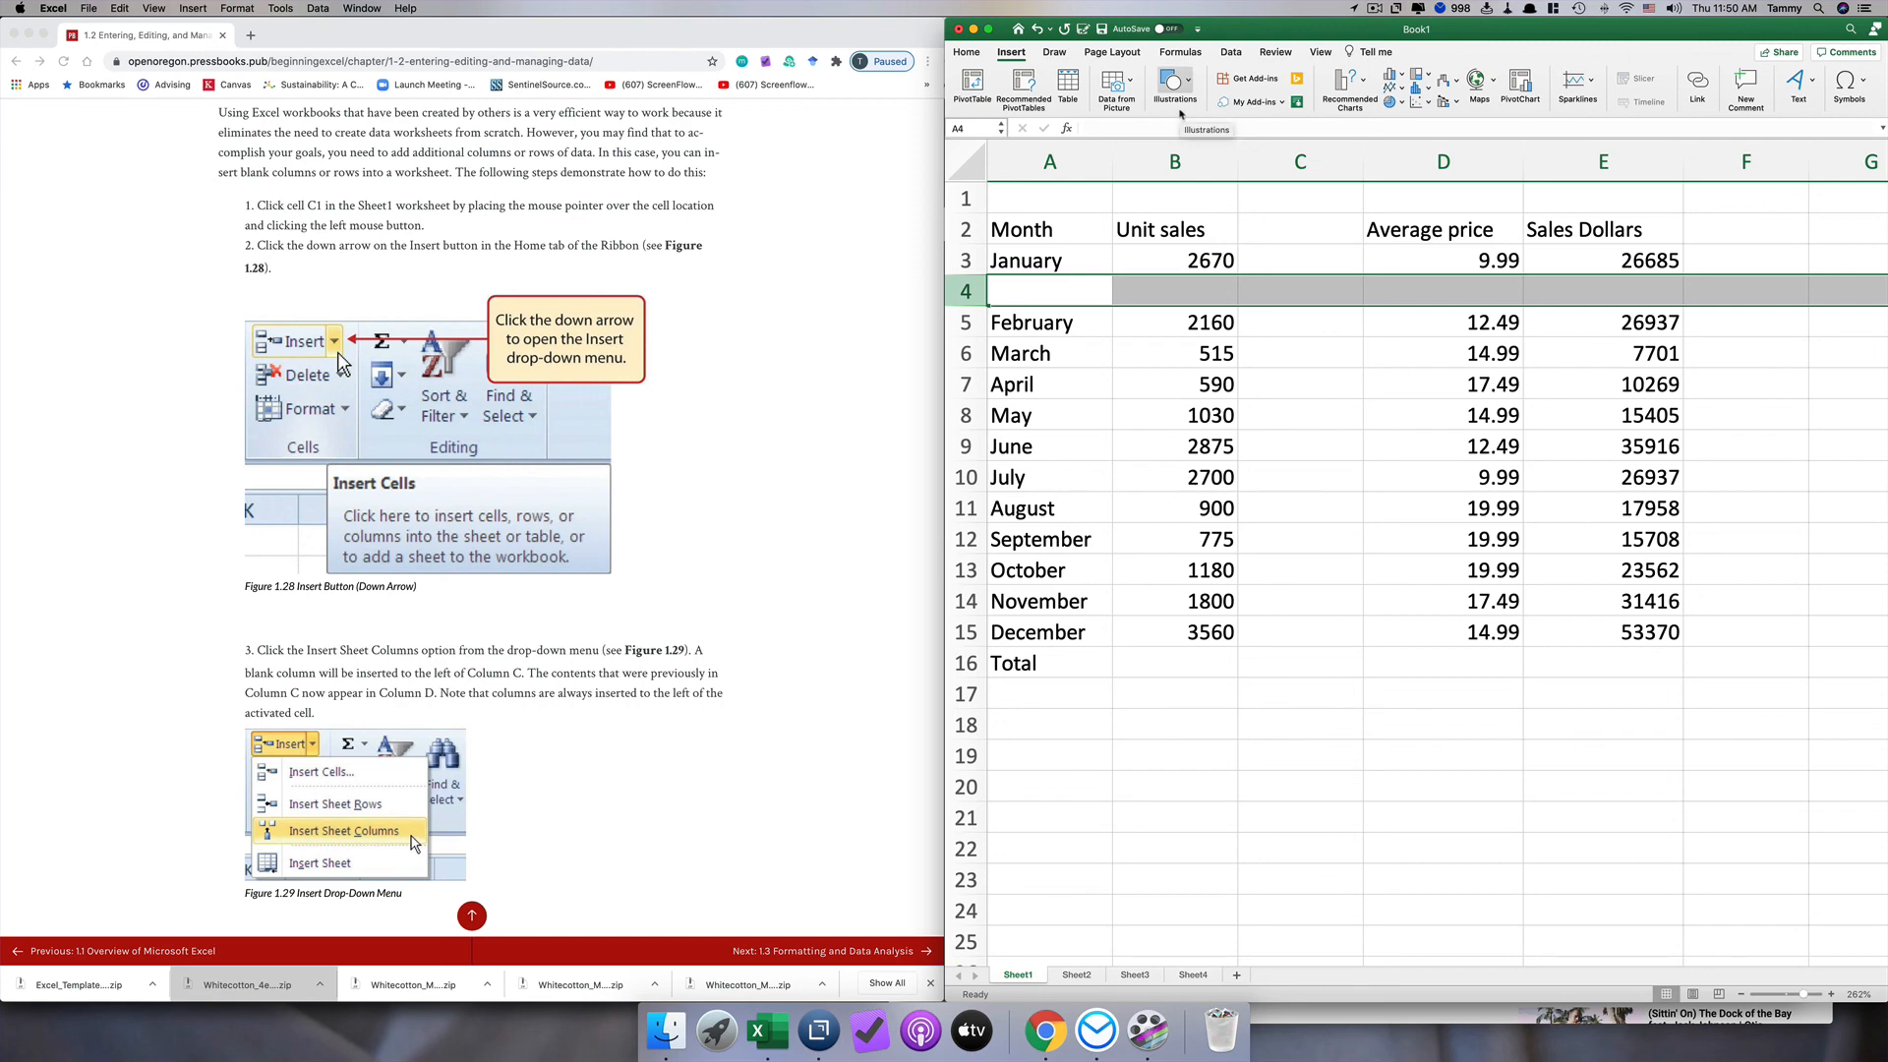
pyautogui.rightClick(961, 289)
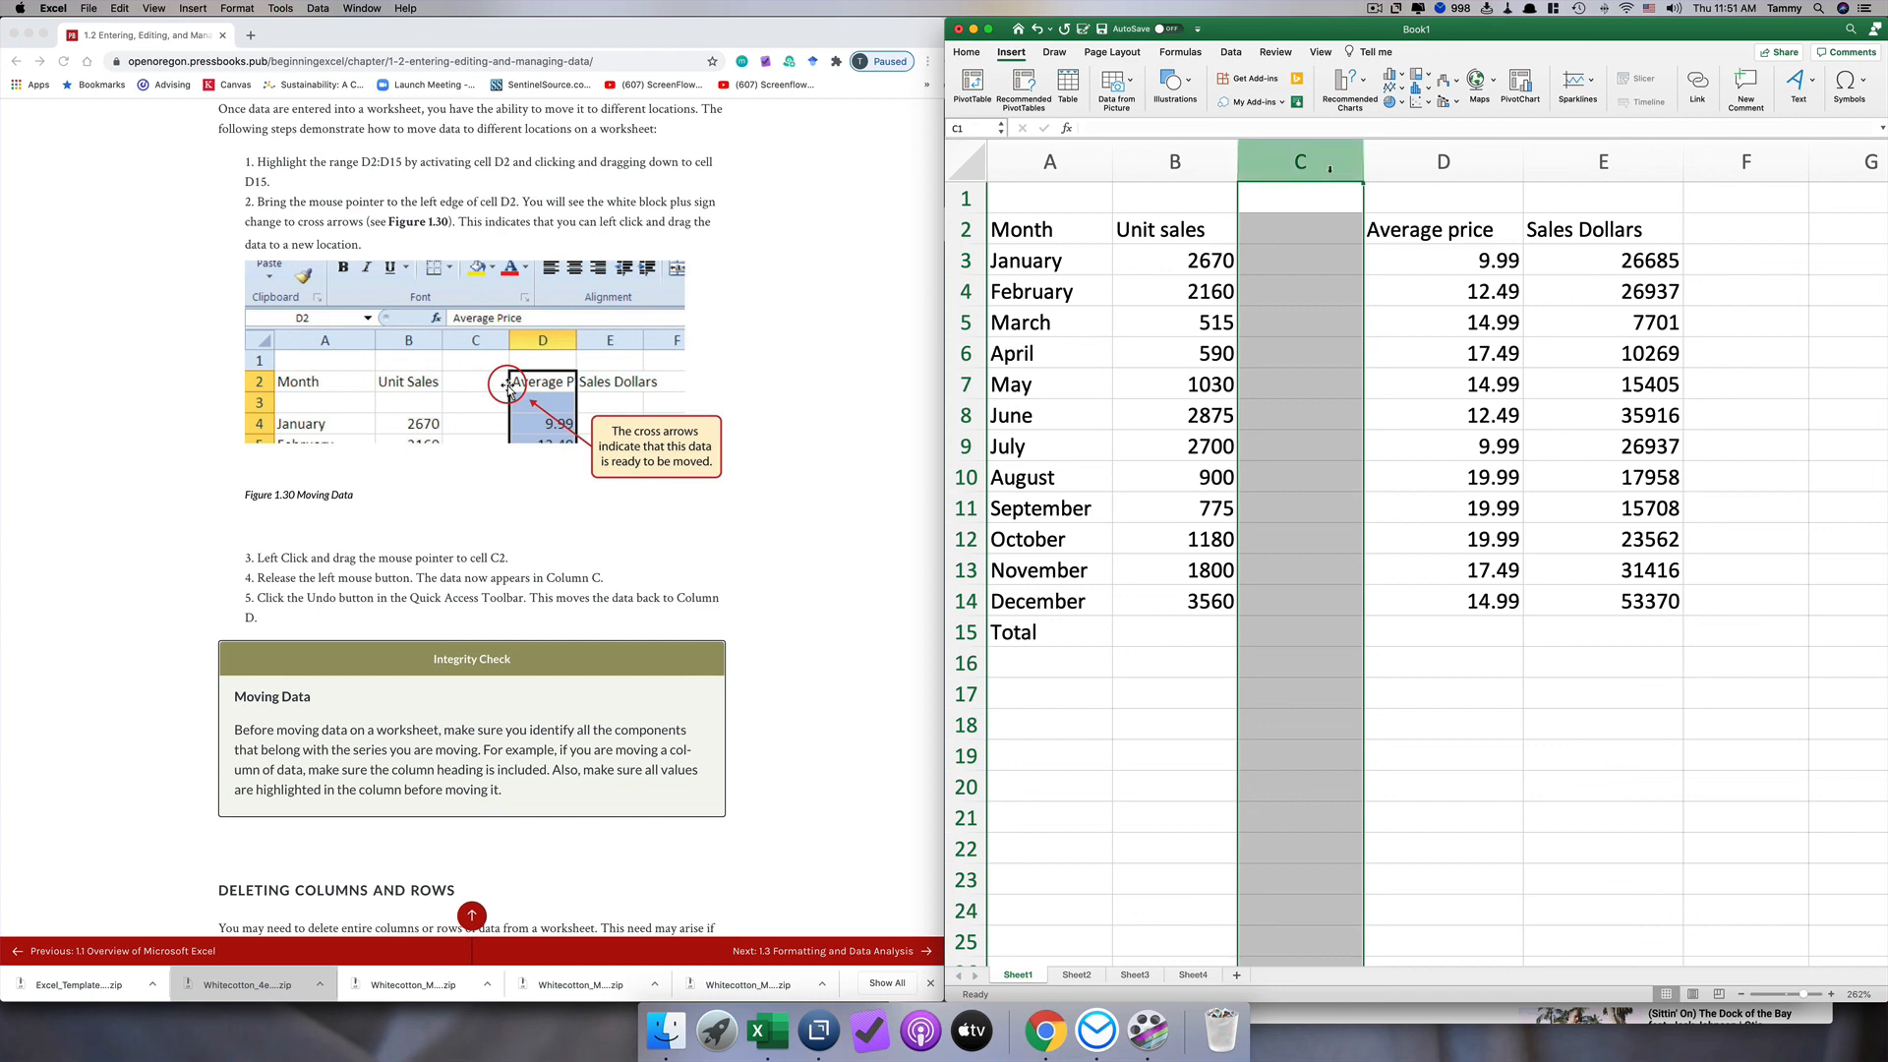
# Step: Move the Average price data from D2:D14 into the blank column C starting at C2, and widen column C to fit its heading
pyautogui.click(1434, 227)
pyautogui.moveTo(1434, 227); pyautogui.dragTo(1446, 599)
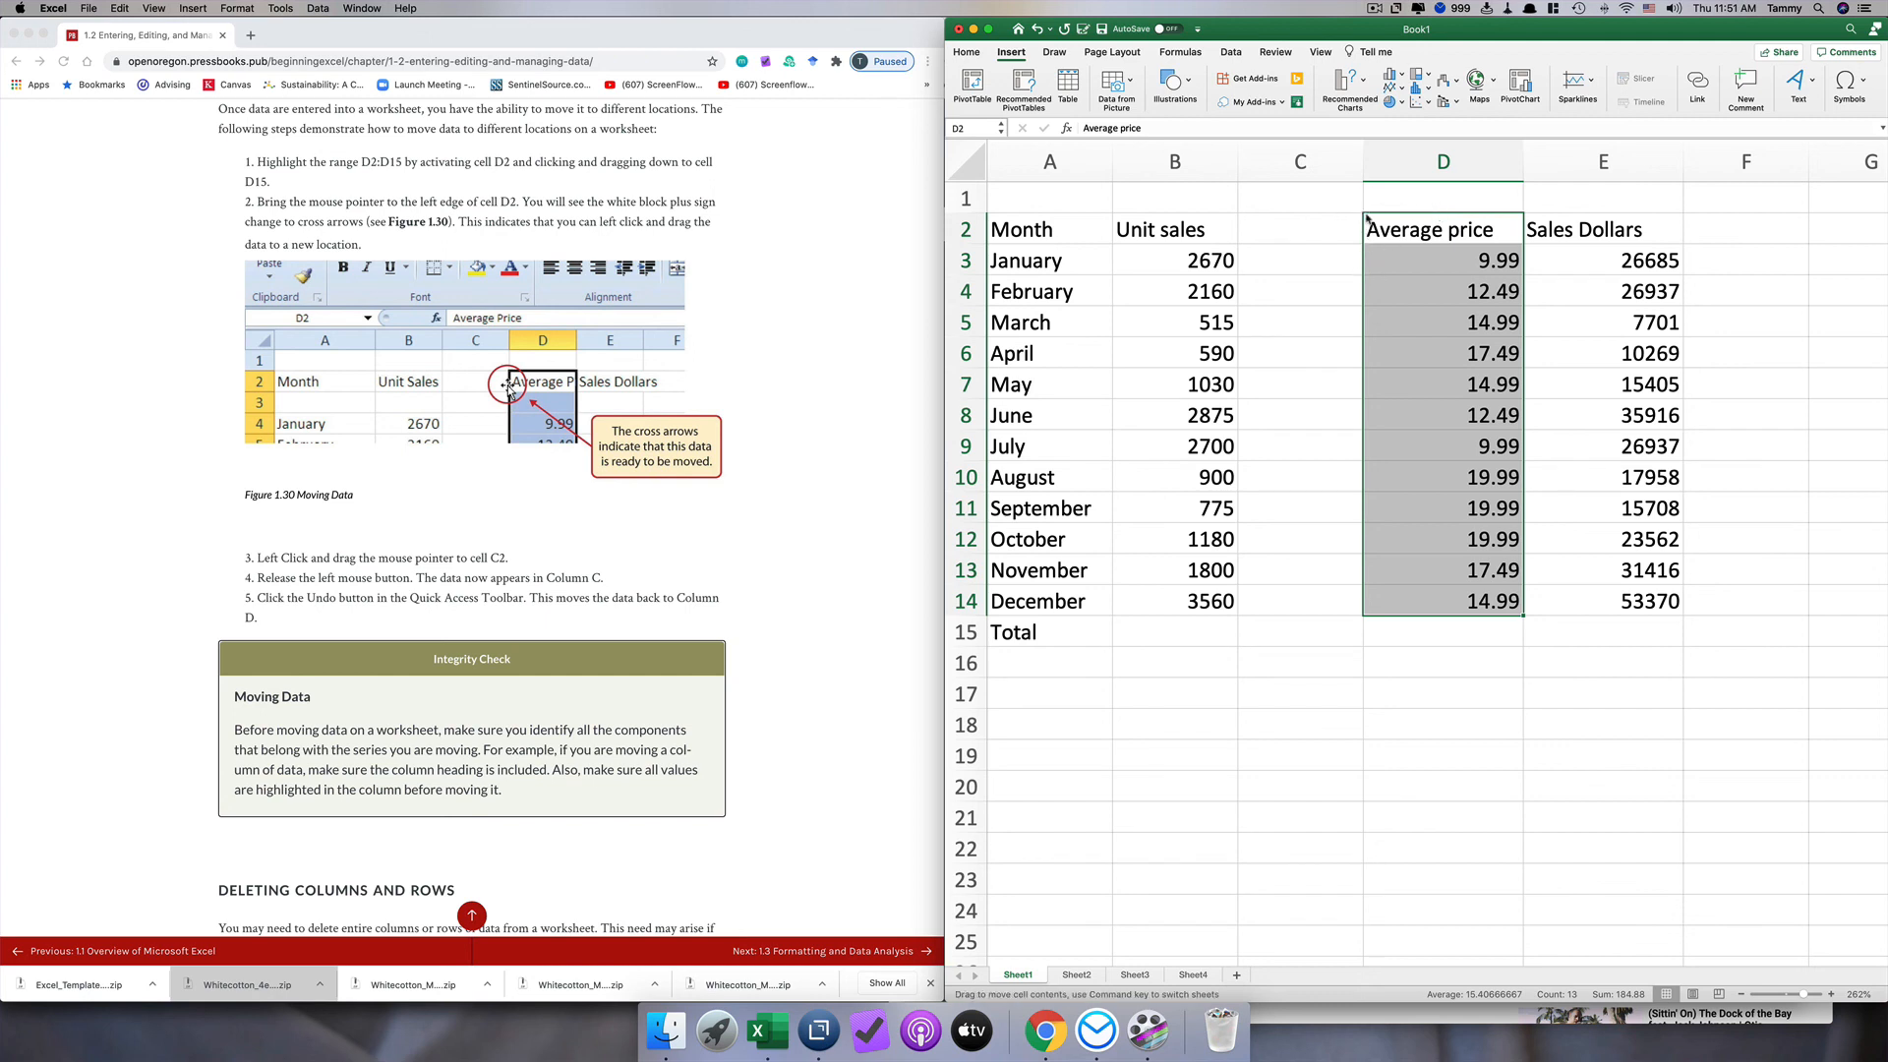
pyautogui.moveTo(1366, 218); pyautogui.dragTo(1378, 169)
pyautogui.click(1435, 316)
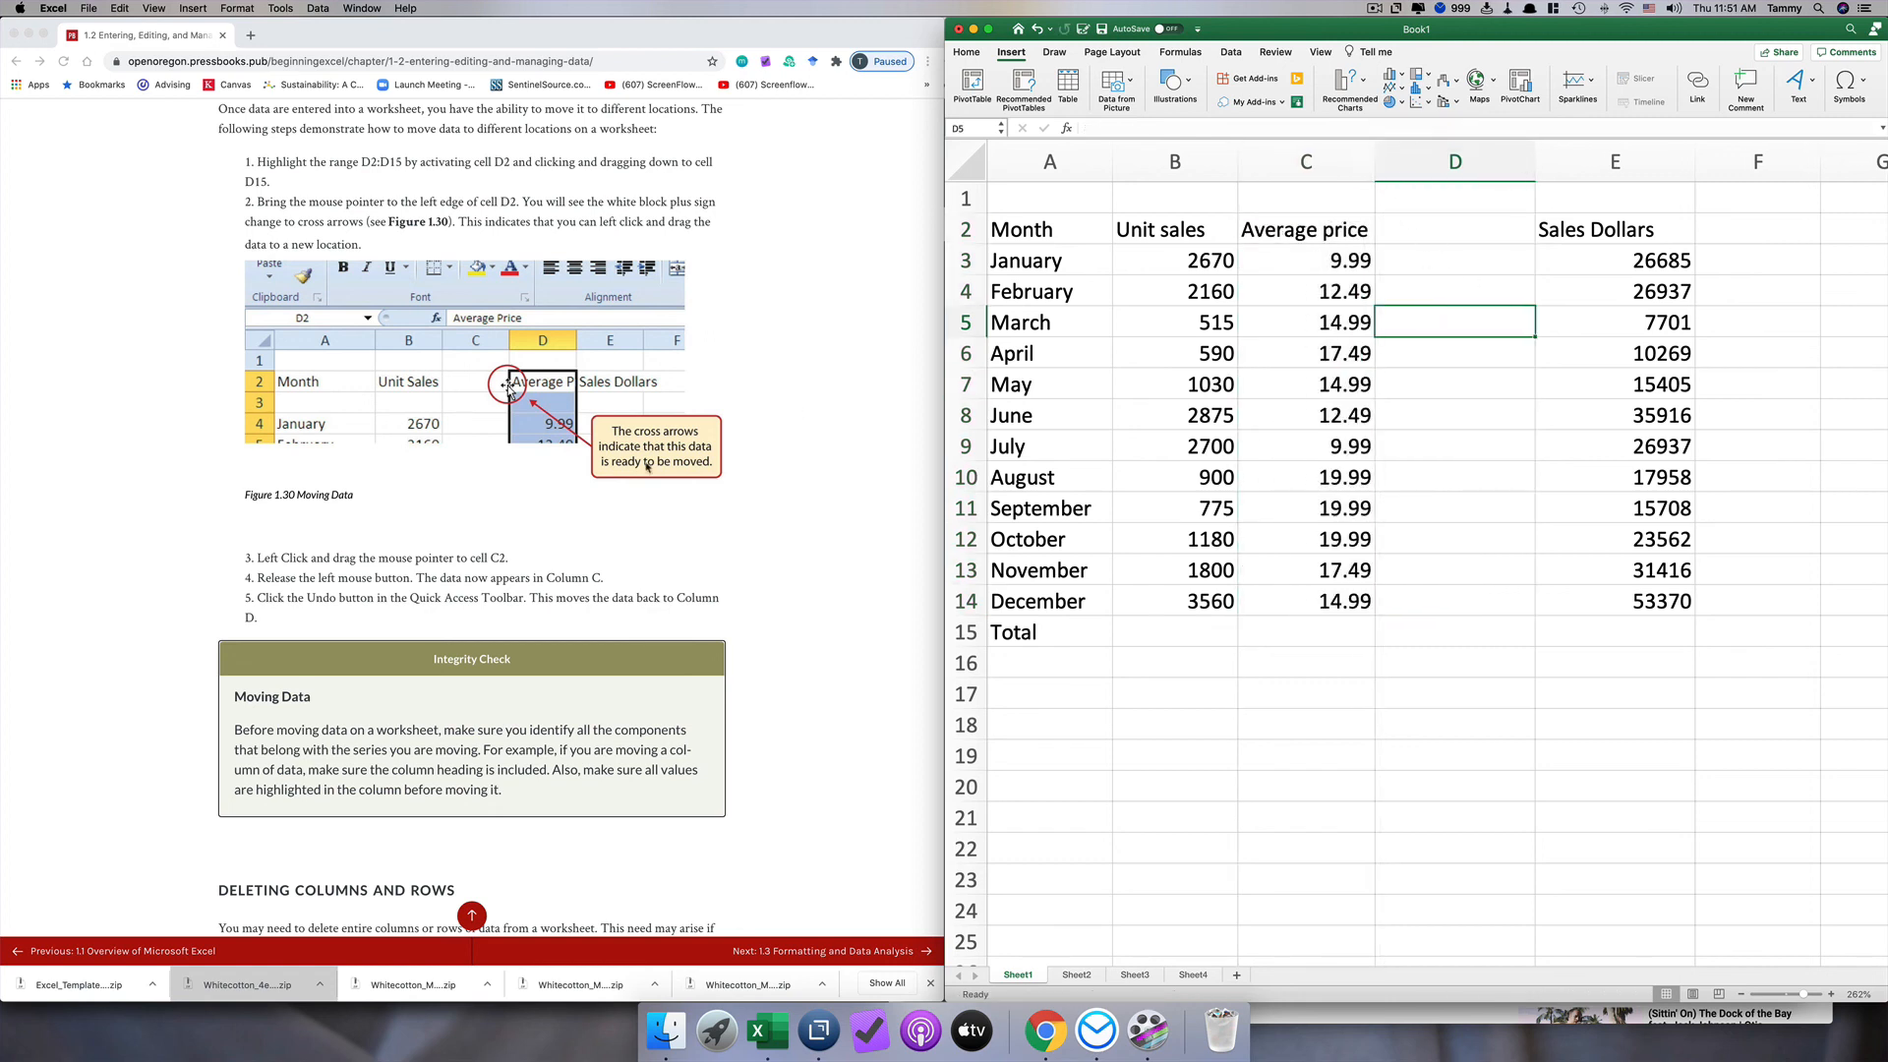
# Step: Review the textbook's section on deleting columns and rows, and delete the blank column D before Sales Dollars
pyautogui.scroll(-10, 611, 580)
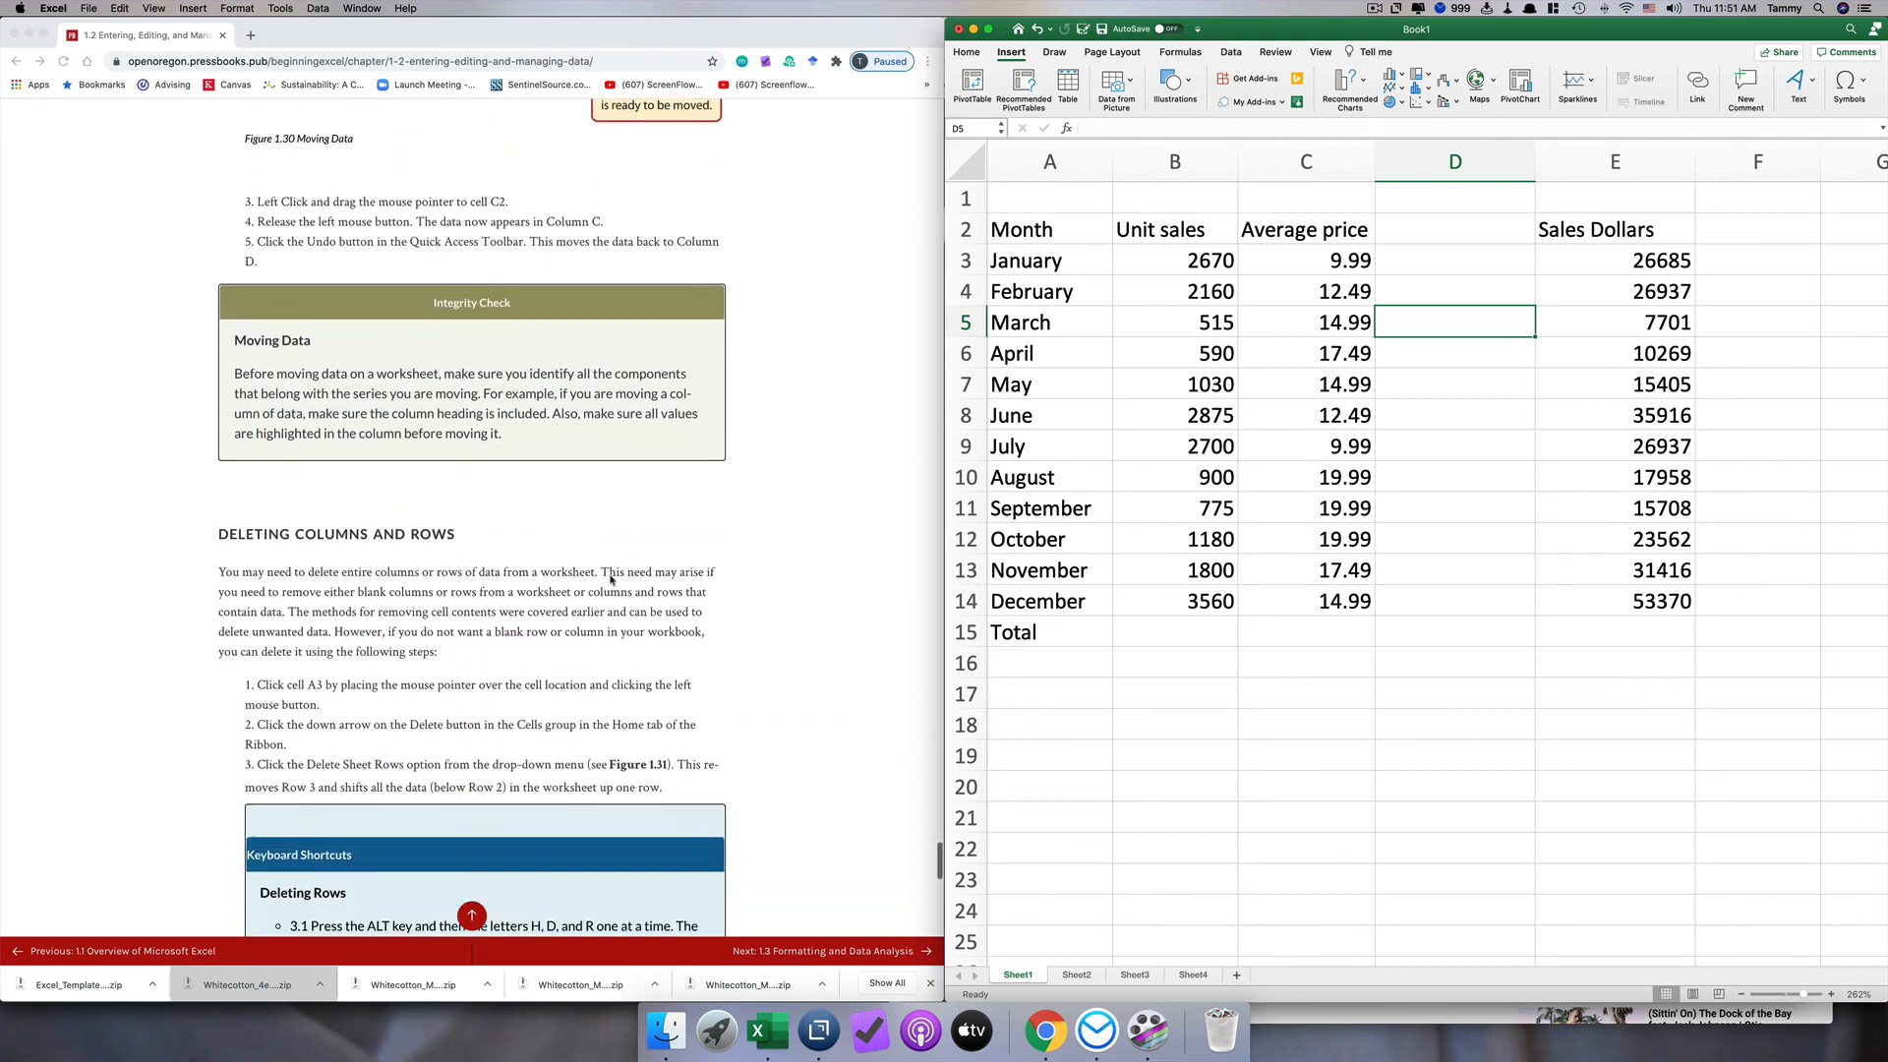
pyautogui.scroll(-15, 610, 581)
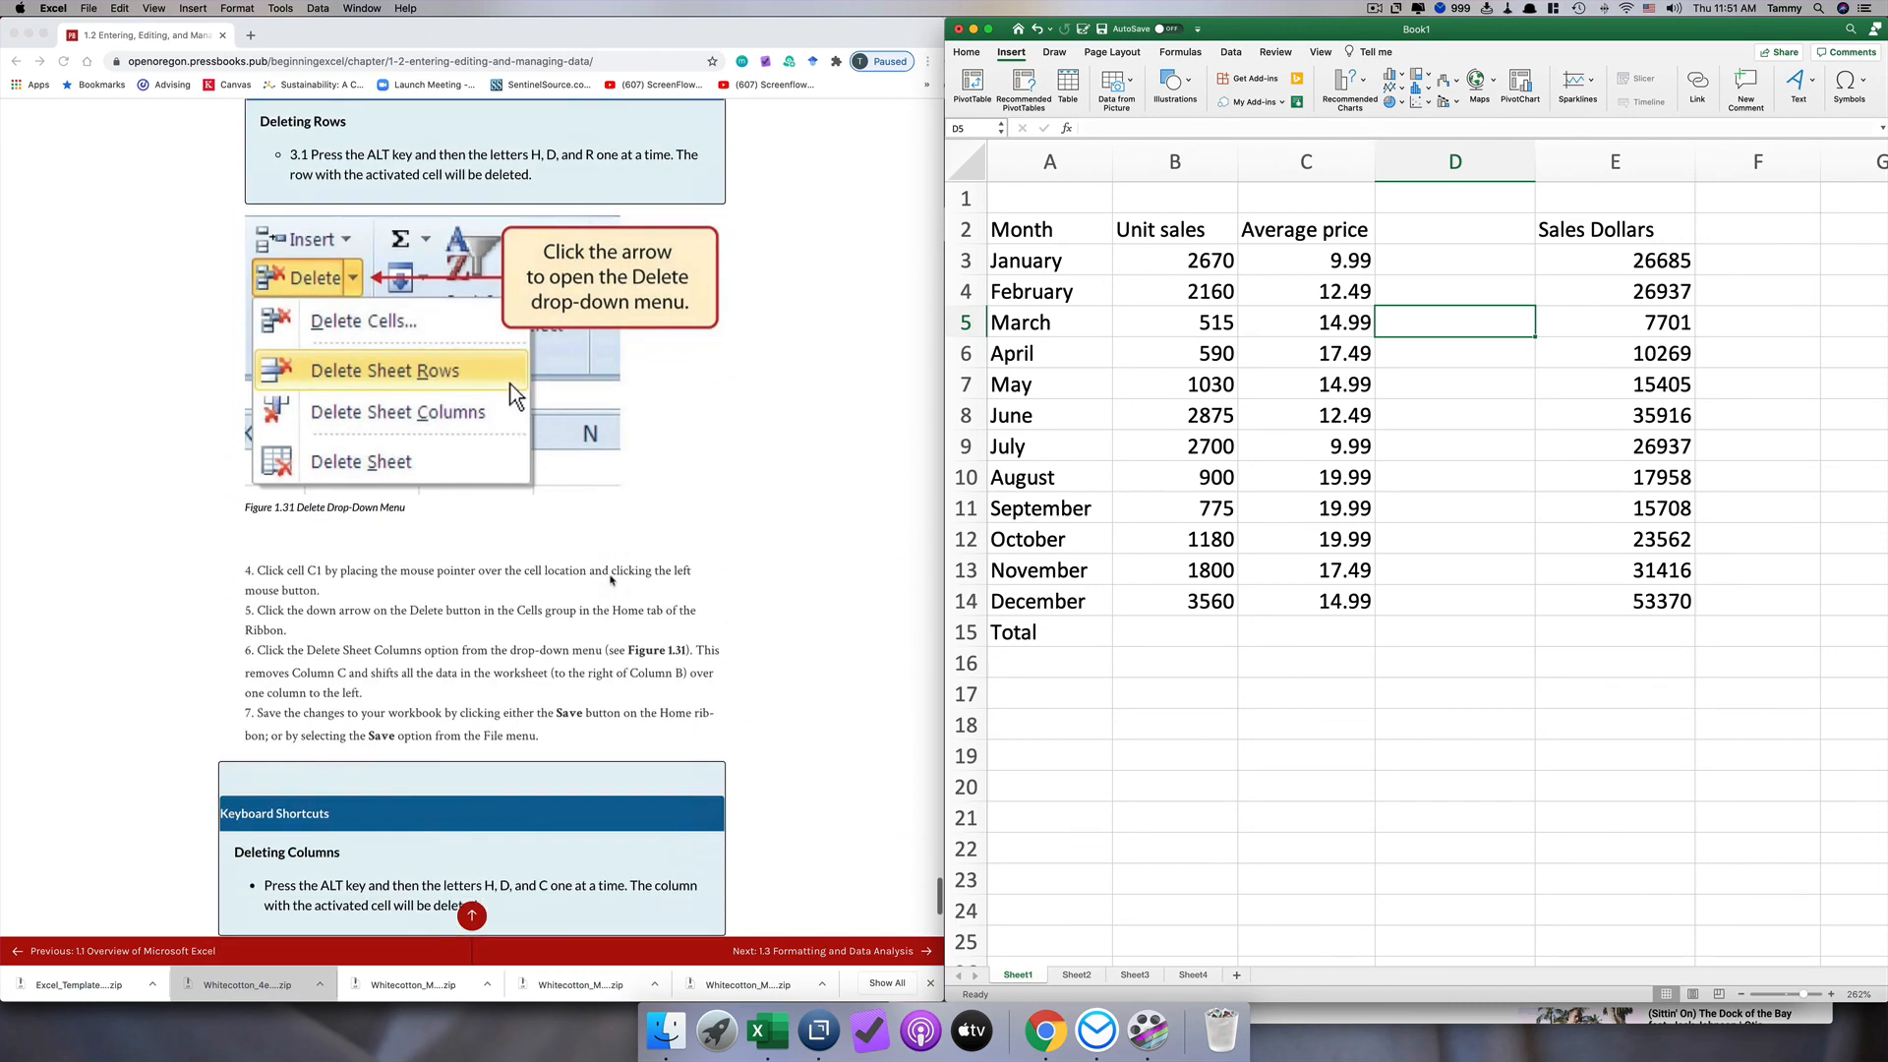
pyautogui.scroll(-6, 610, 580)
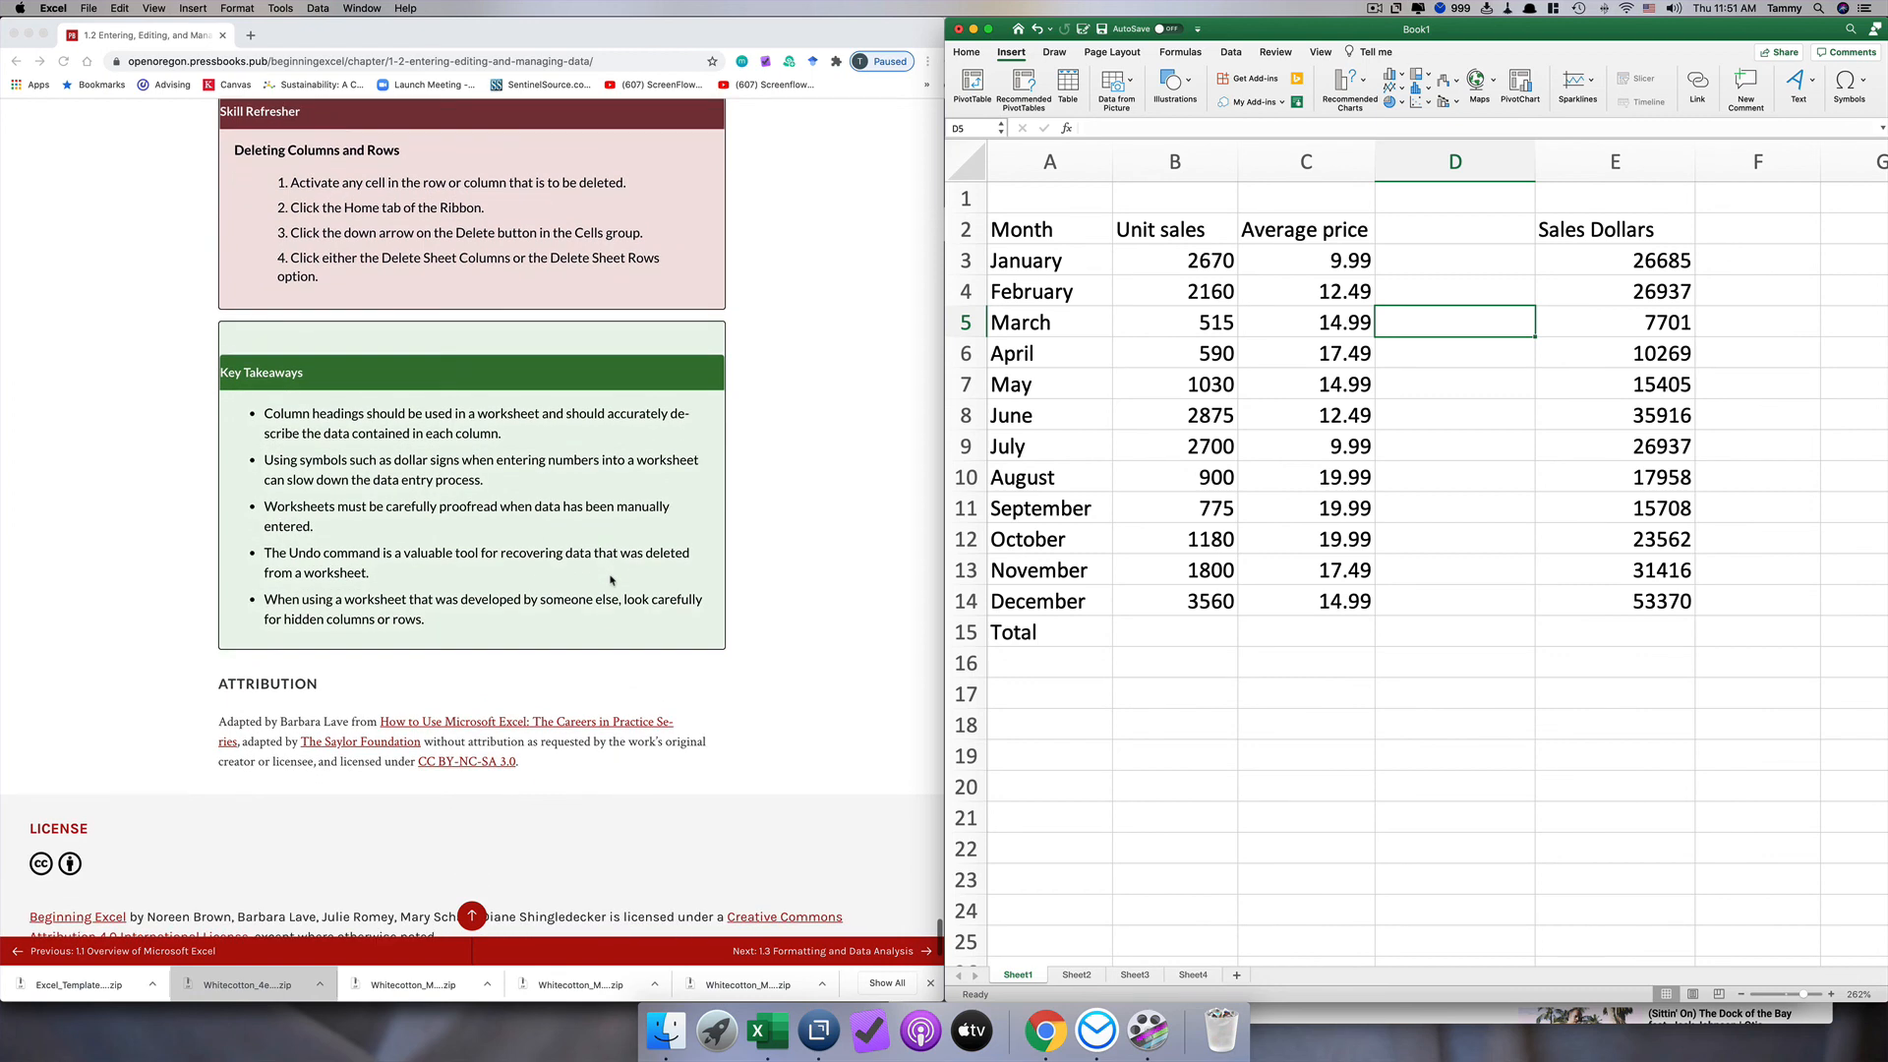
pyautogui.click(1431, 167)
pyautogui.rightClick(1431, 168)
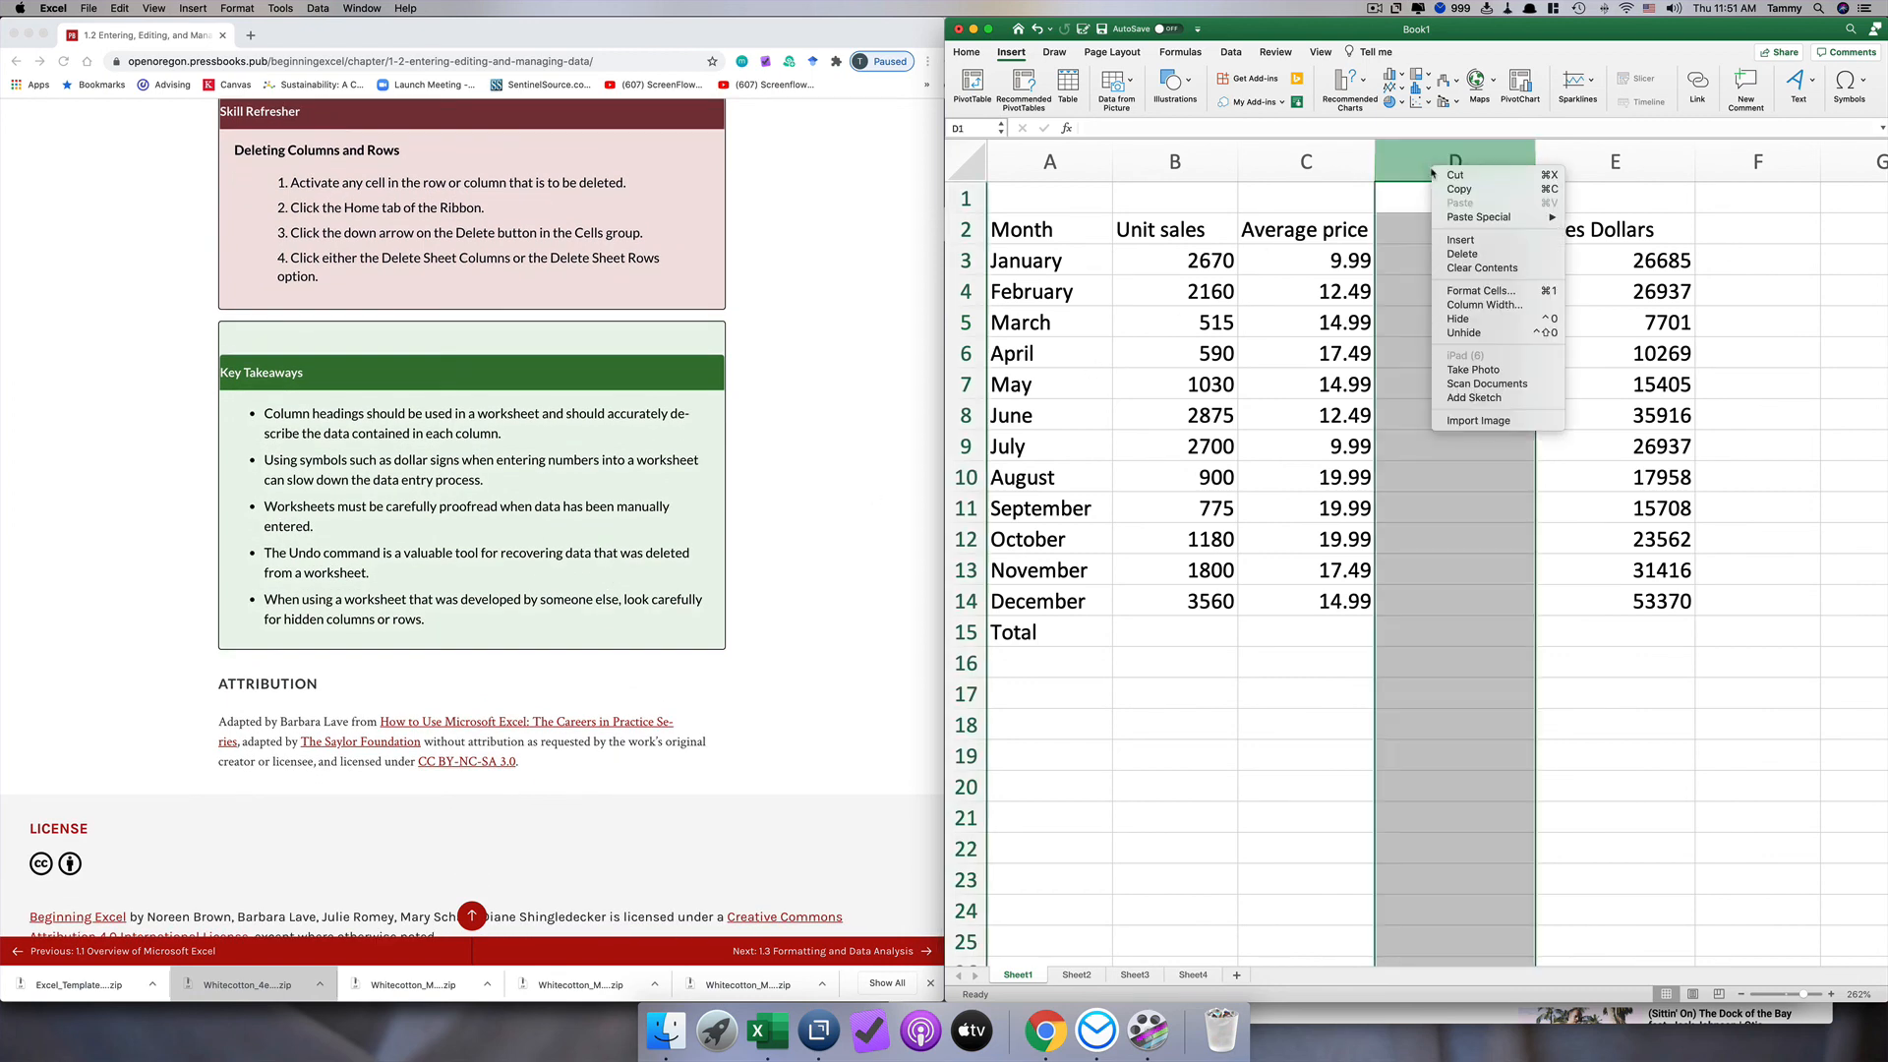
pyautogui.click(1457, 256)
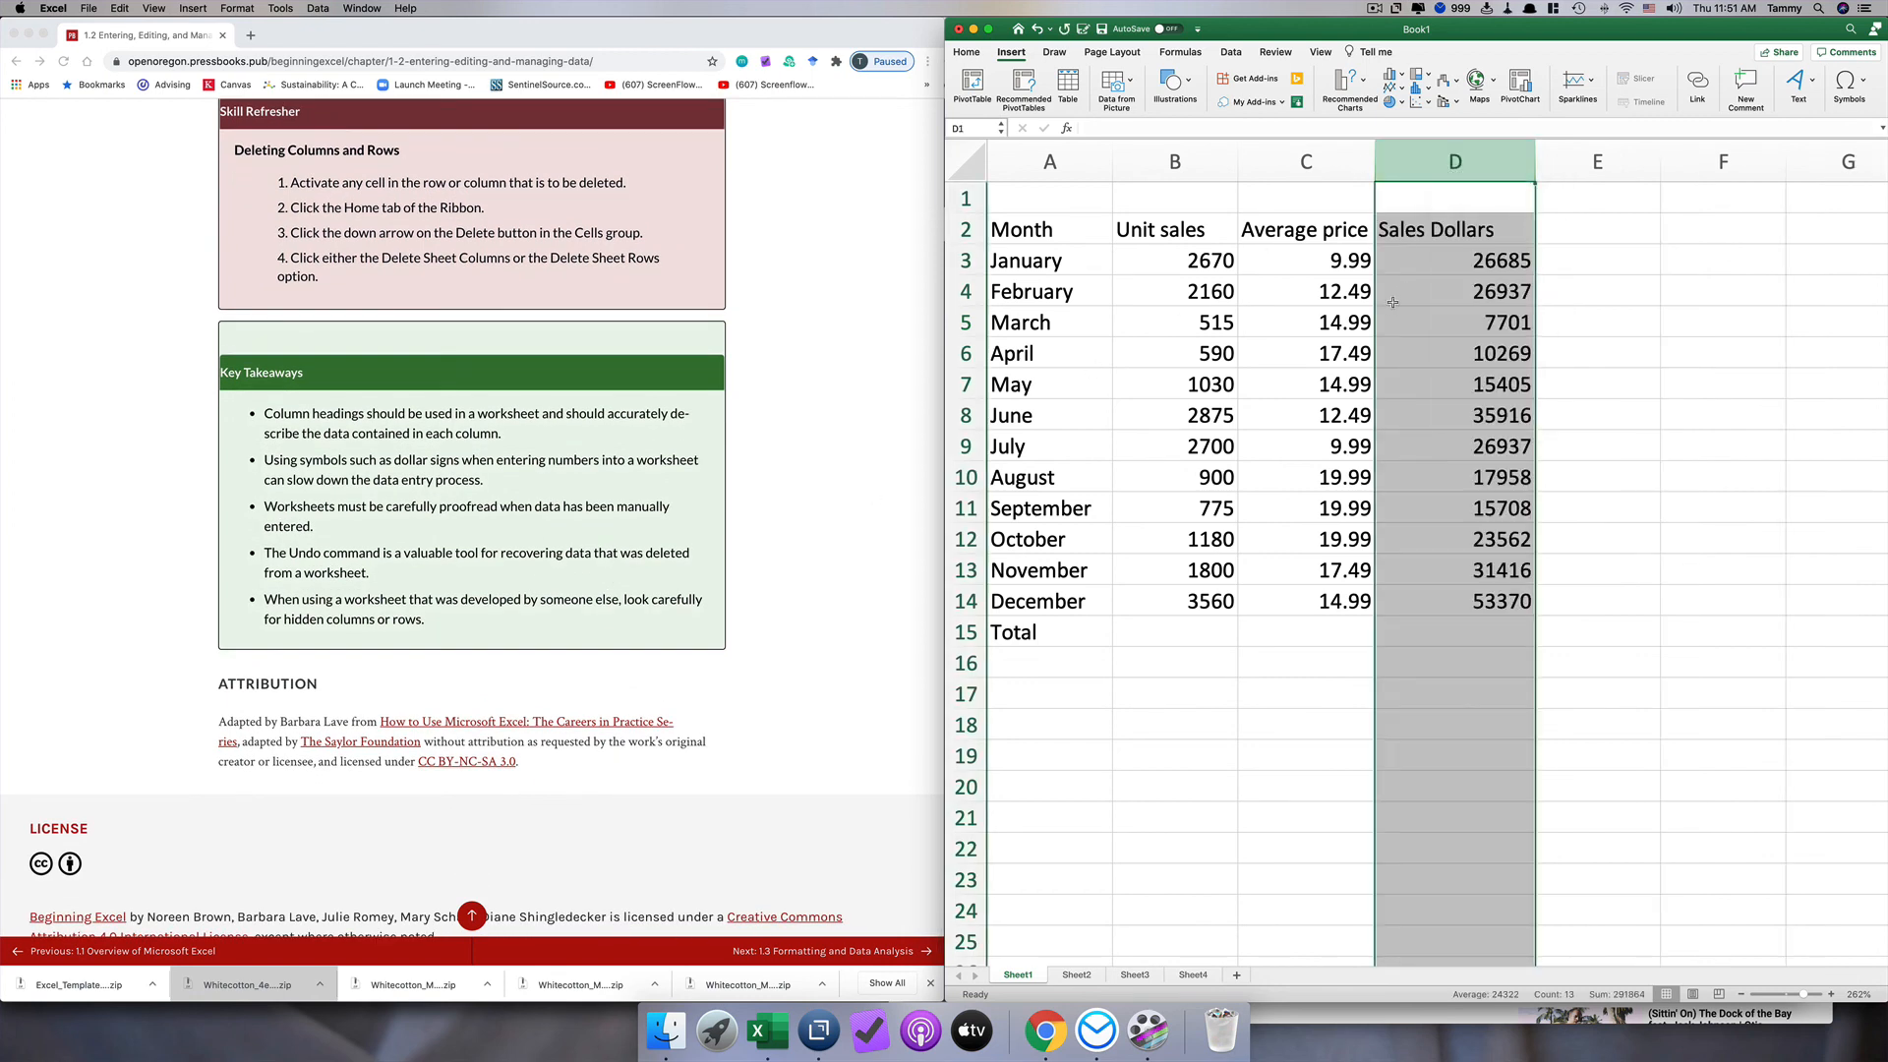